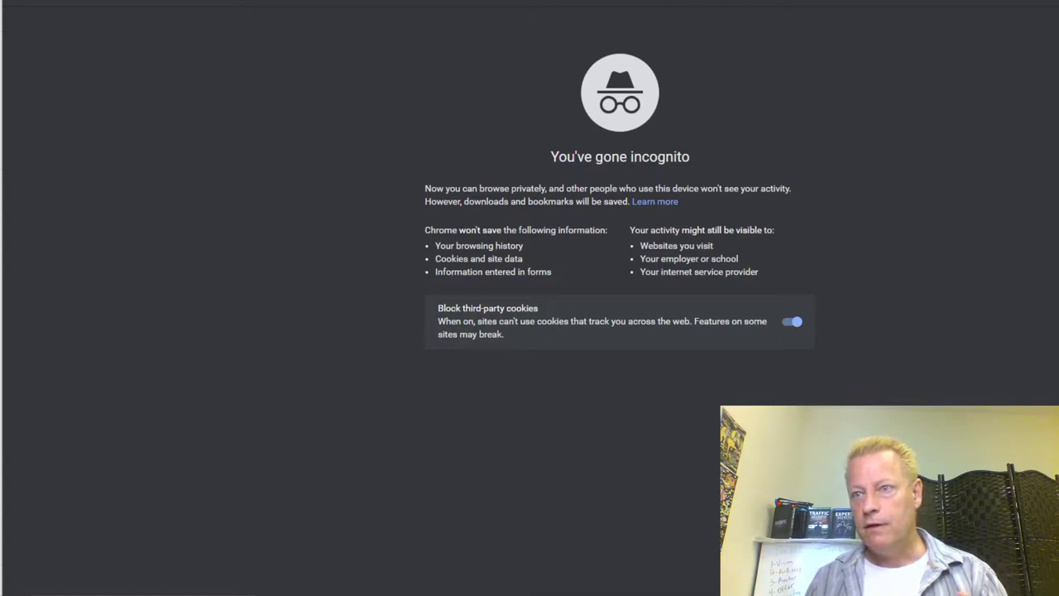
Narrow the incognito Chrome window and start entering clickecourse in the address bar.
mouse_move(1058, 43)
left_mouse_down()
mouse_move(1015, 43)
mouse_move(1055, 41)
left_mouse_up()
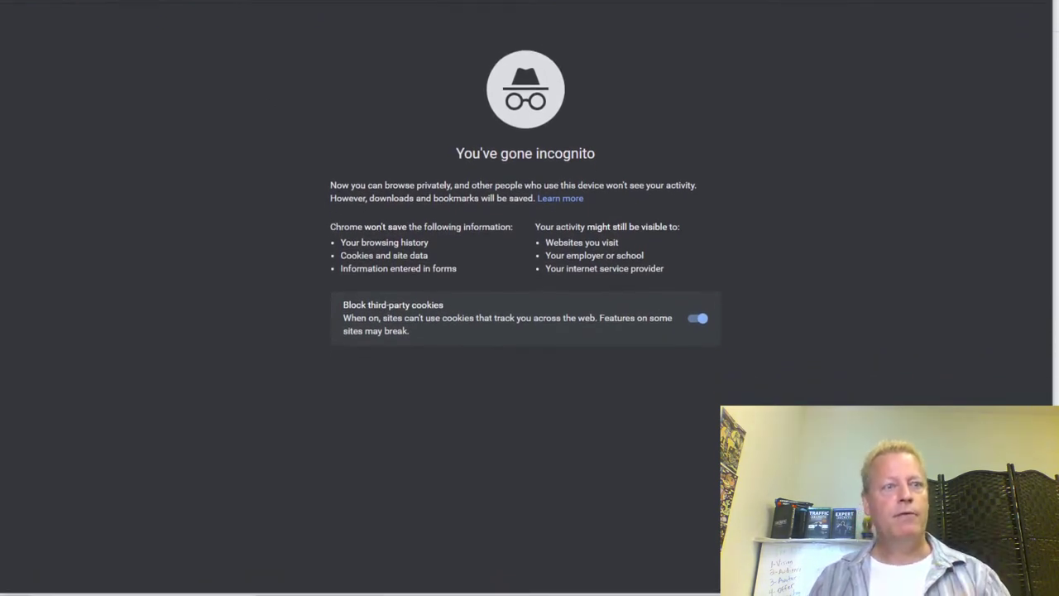
type("clickecou")
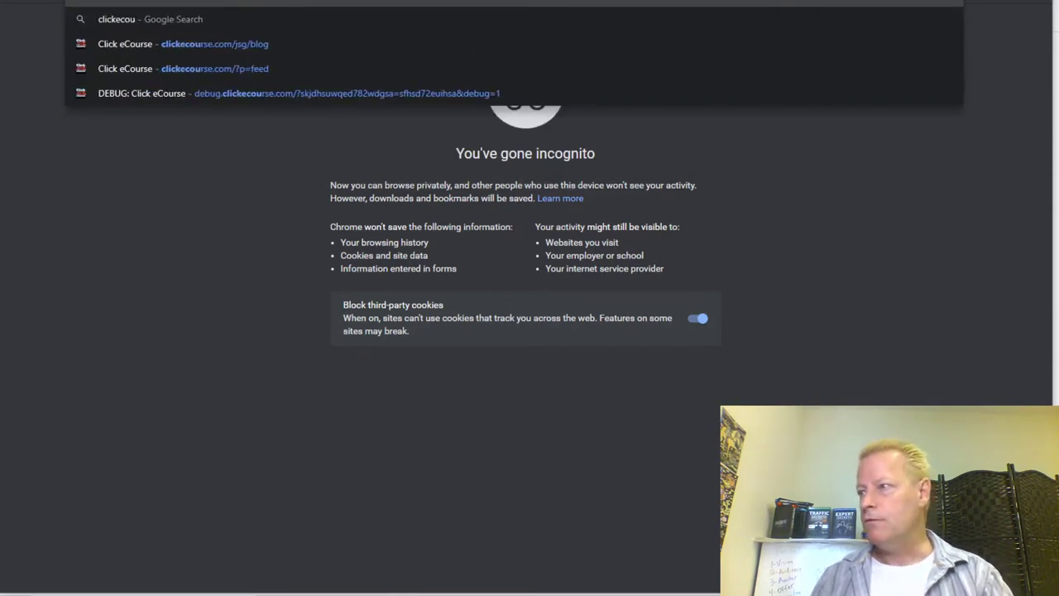
Load clickecourse.com and scroll through the About page sections.
key("Return")
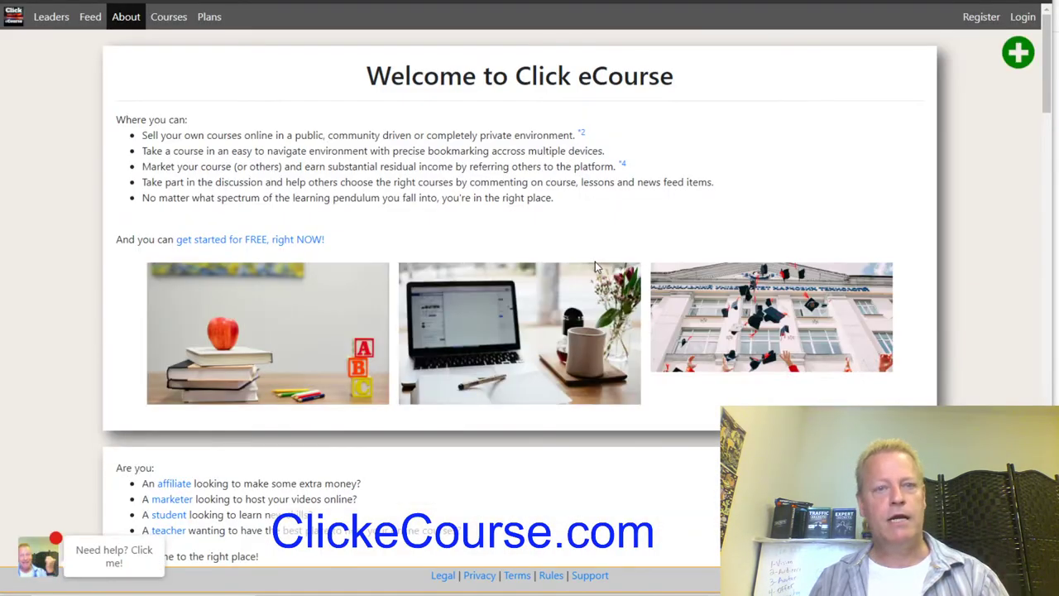
scroll(622, 305, "down", 6)
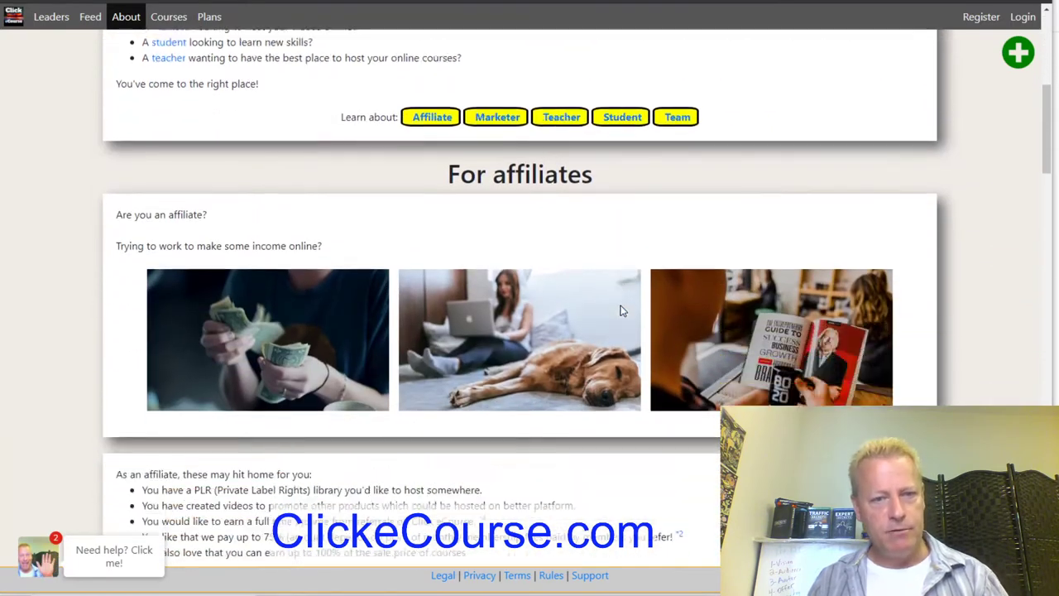
scroll(622, 311, "down", 4)
left_click_drag(178, 116, 280, 178)
left_click(279, 177)
scroll(279, 177, "down", 5)
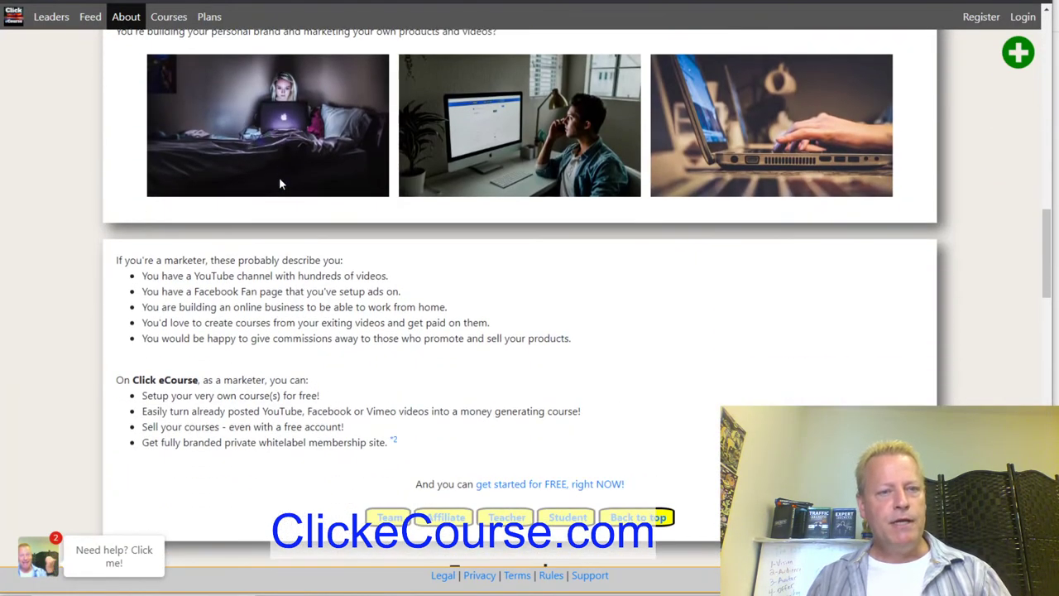
scroll(270, 253, "up", 5)
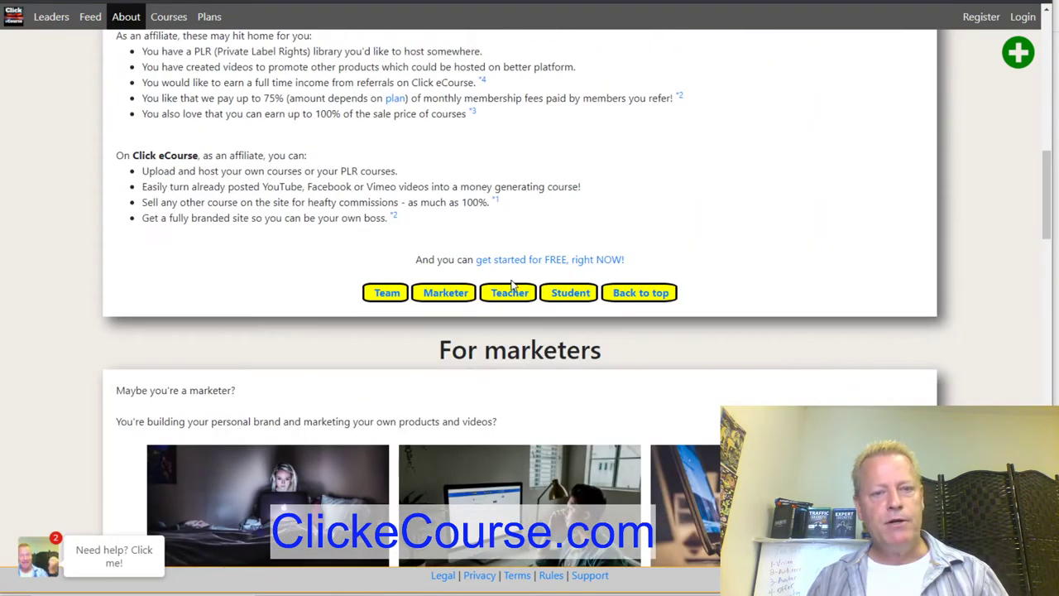
scroll(507, 281, "up", 5)
scroll(520, 198, "up", 5)
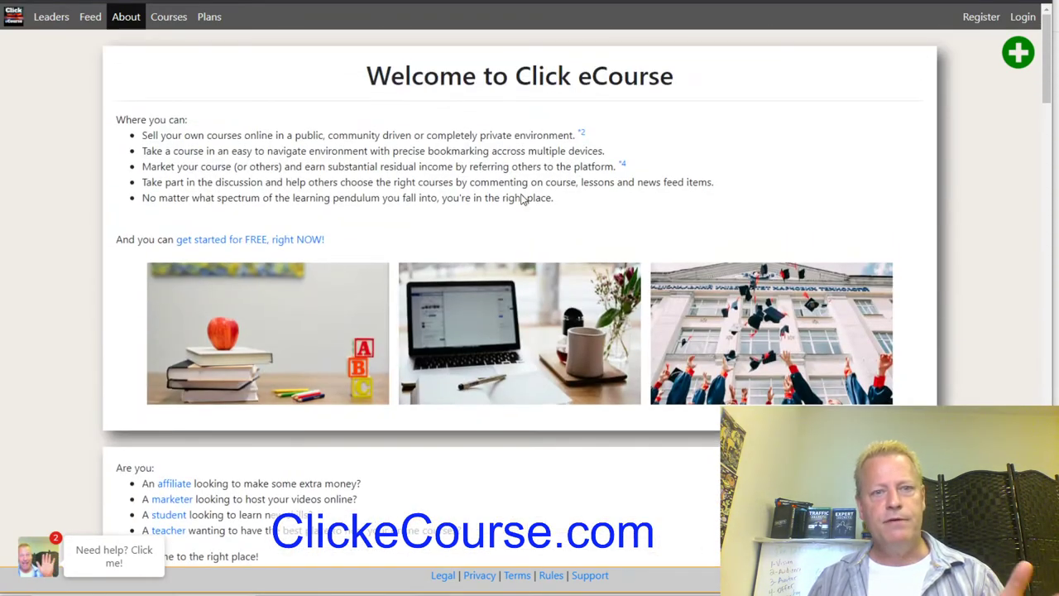
Review the welcome page again and show the options to create a course, WP blog or support ticket.
scroll(474, 248, "down", 15)
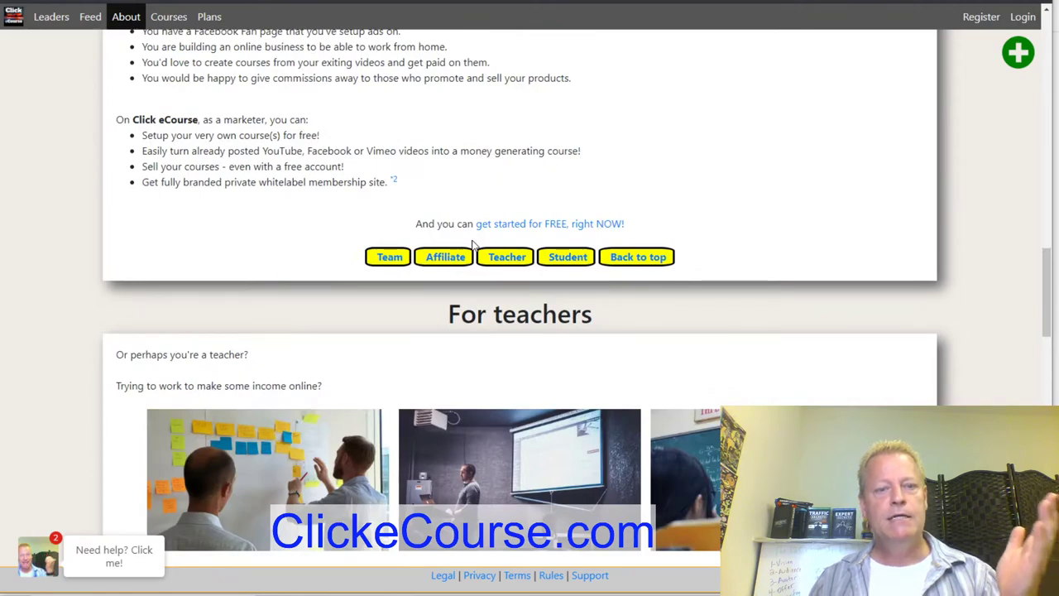
scroll(474, 240, "down", 8)
scroll(394, 237, "up", 9)
scroll(394, 238, "up", 8)
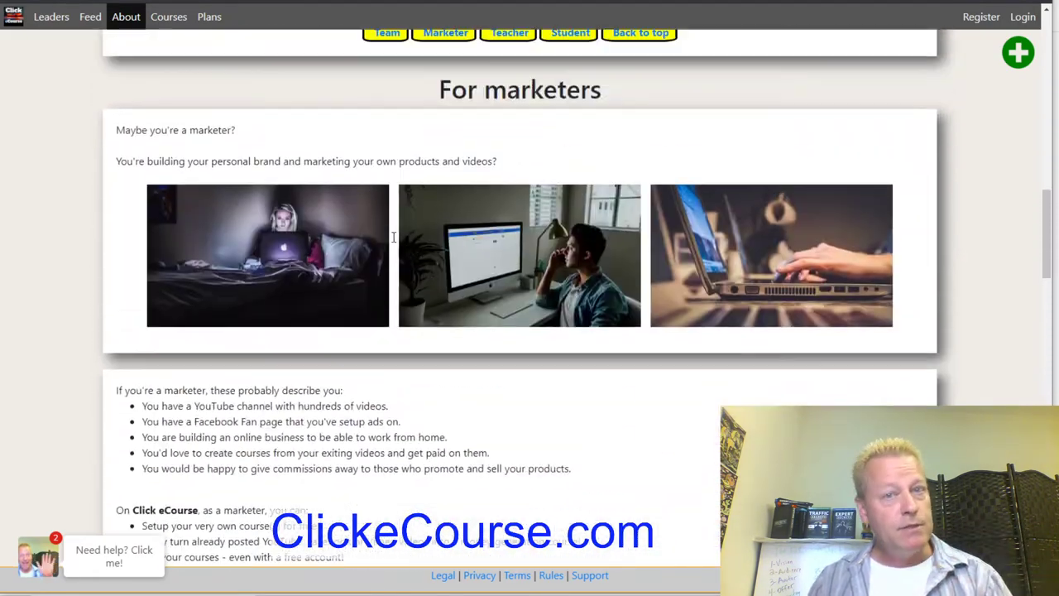
scroll(394, 242, "up", 10)
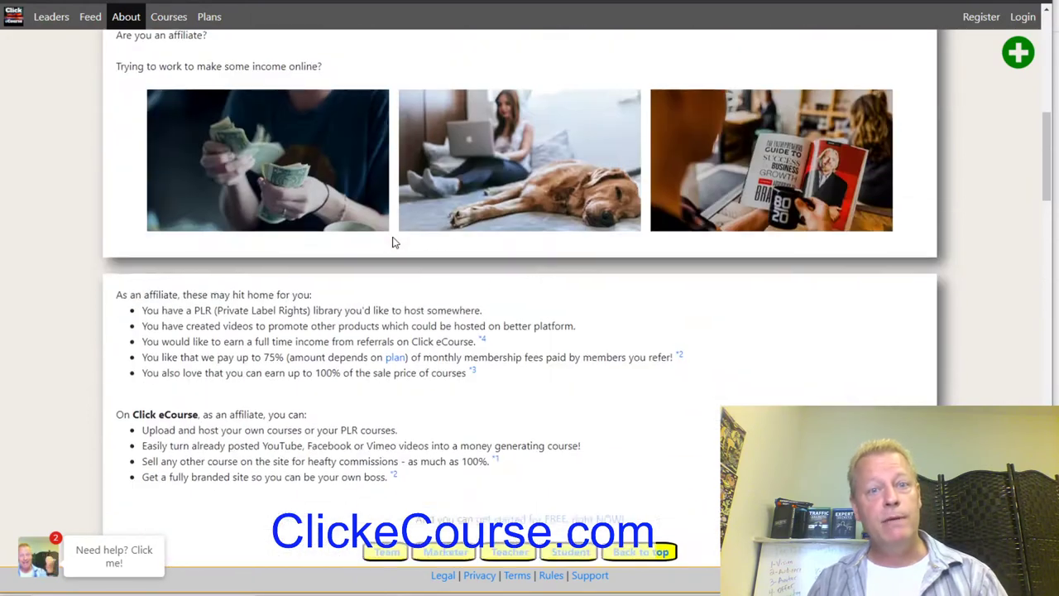
scroll(394, 242, "up", 1)
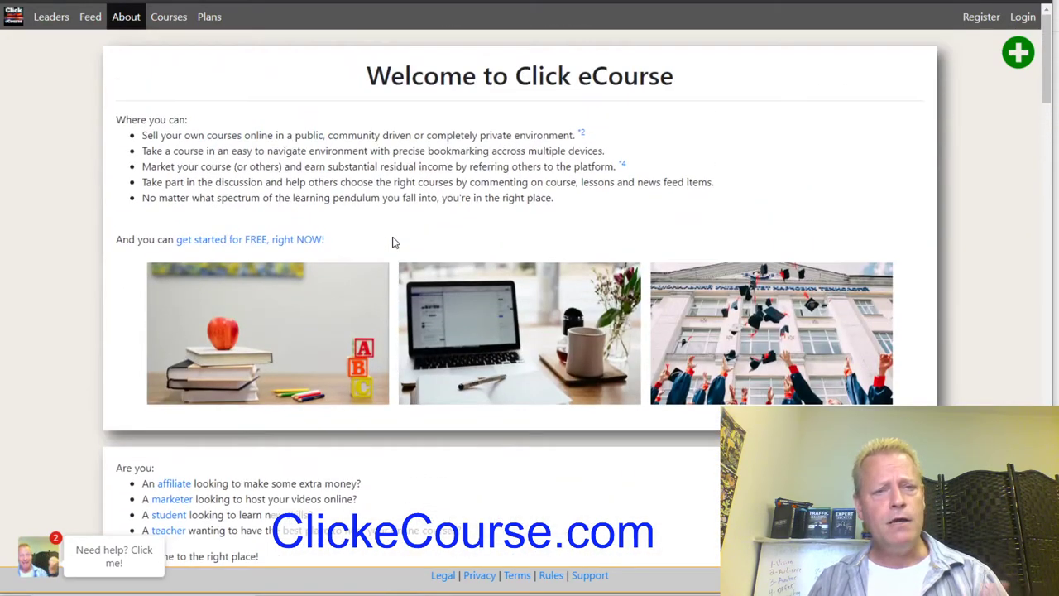
left_click(1018, 56)
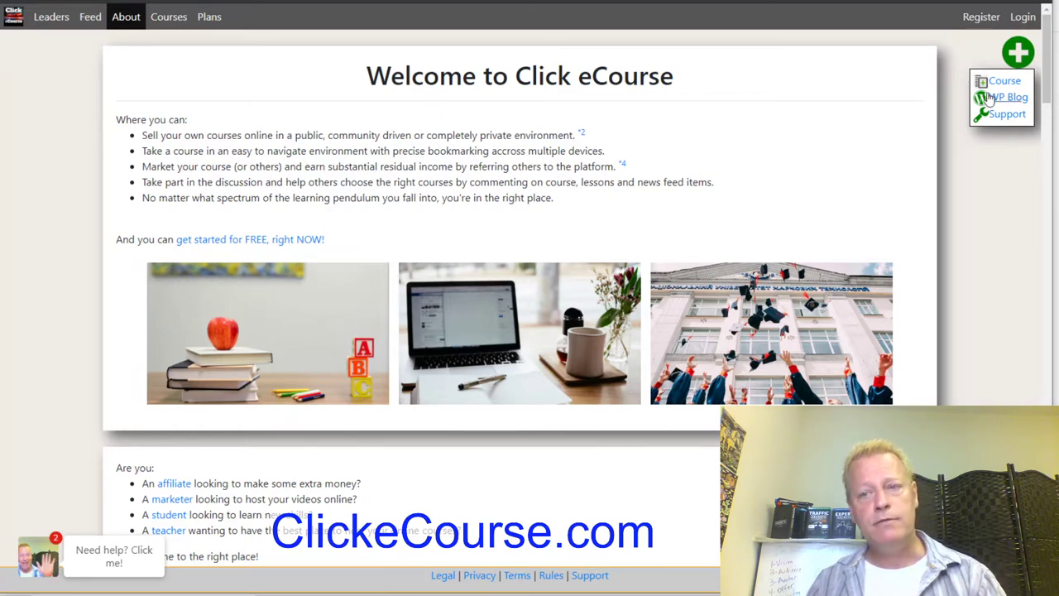
Try creating a support ticket, WordPress blog and course, dismissing each login-required notice.
left_click(1005, 114)
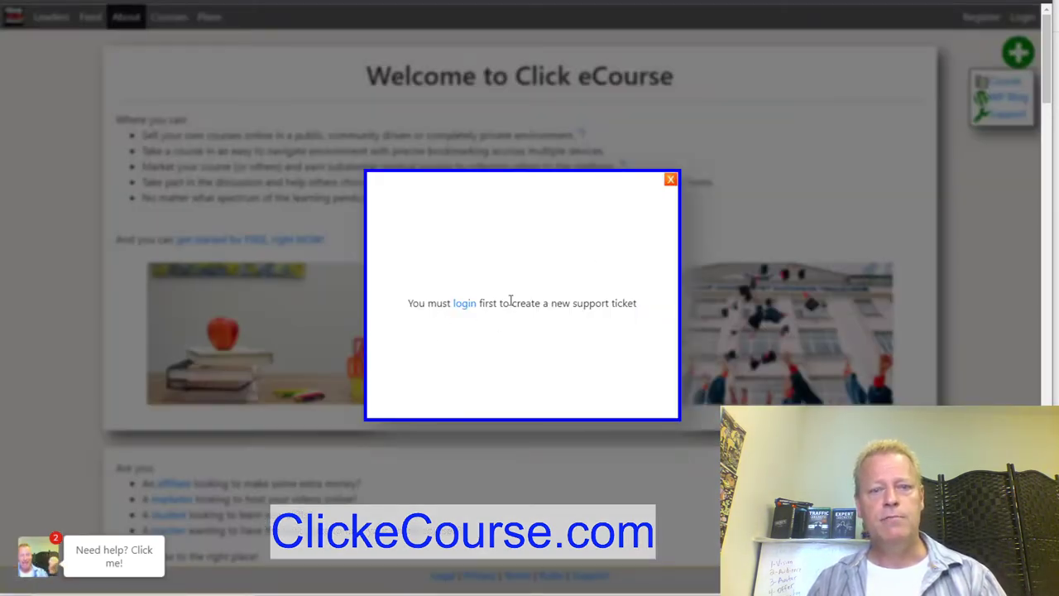
left_click(671, 180)
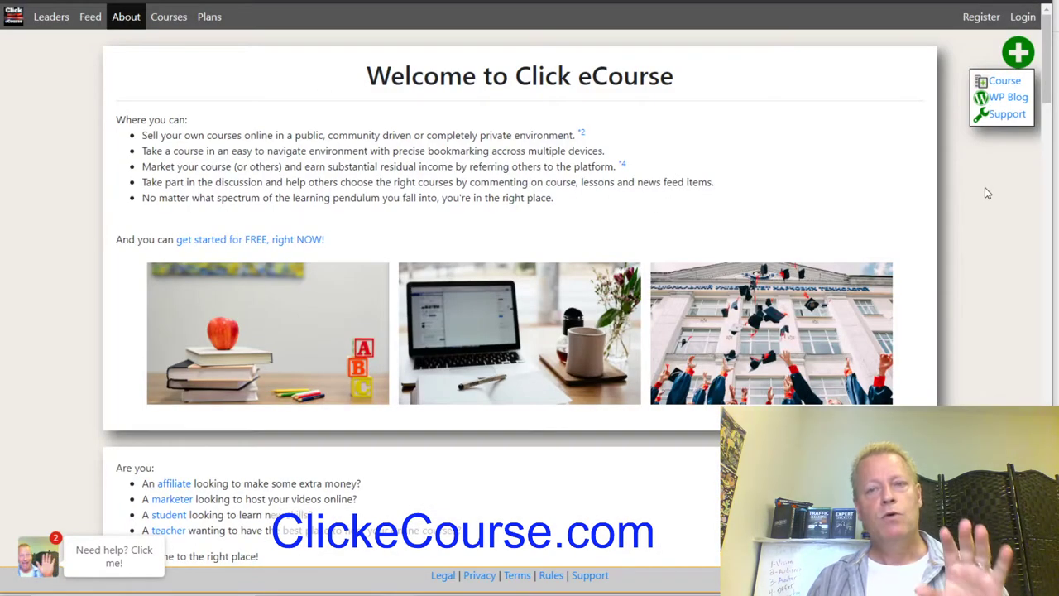
left_click(1011, 96)
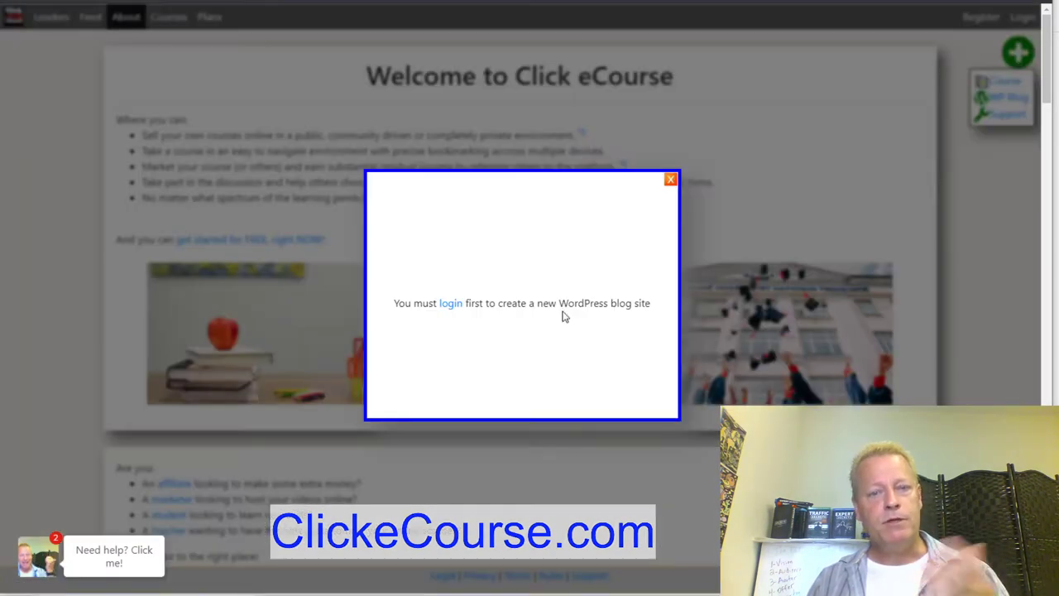
left_click(670, 180)
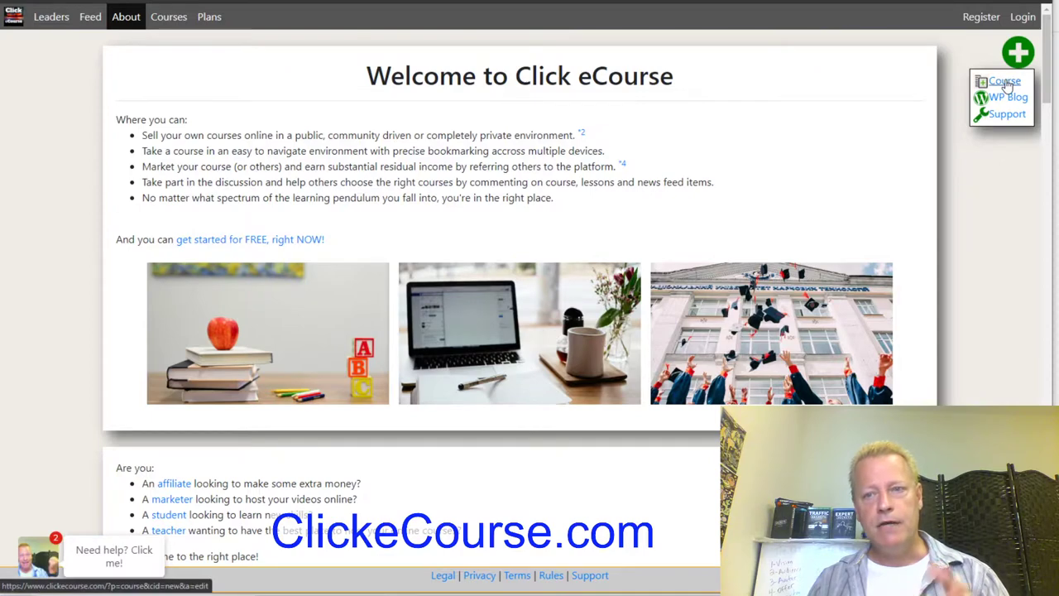
left_click(1003, 81)
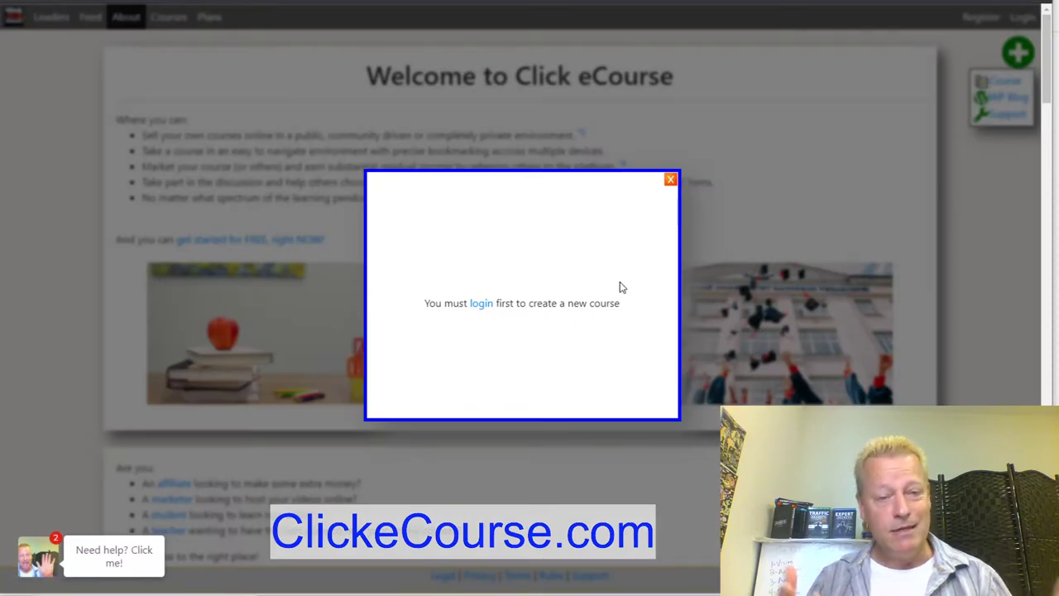
left_click(671, 179)
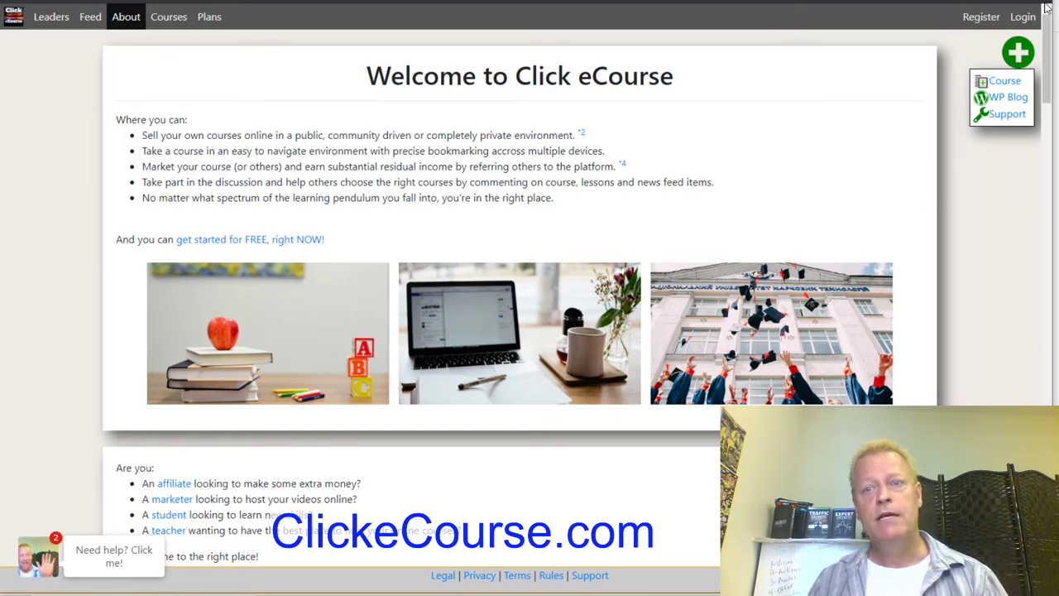
Register a new account with an e-mail address and password.
left_click(982, 17)
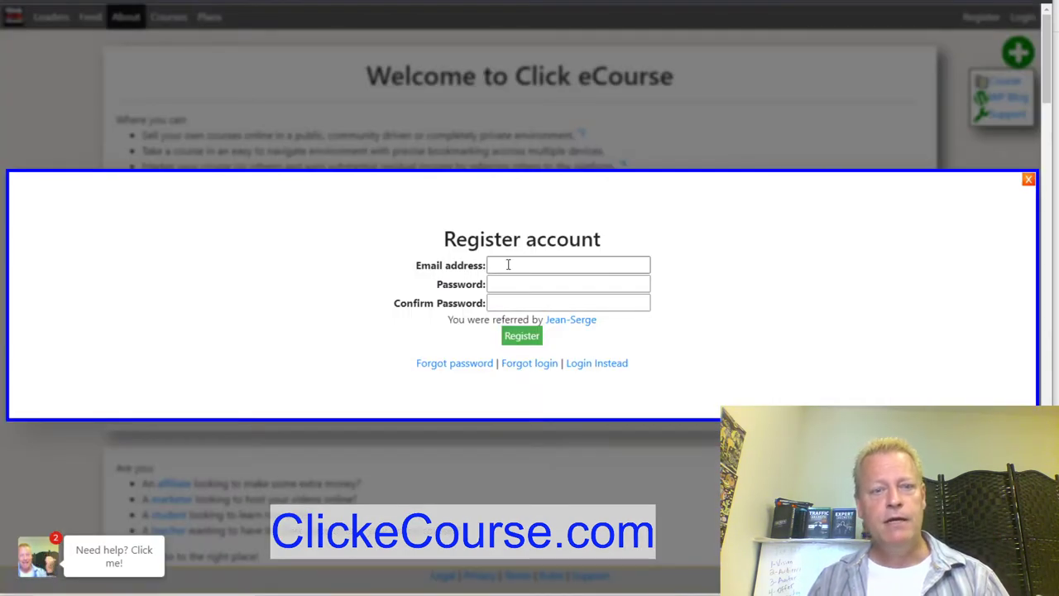
left_click(537, 265)
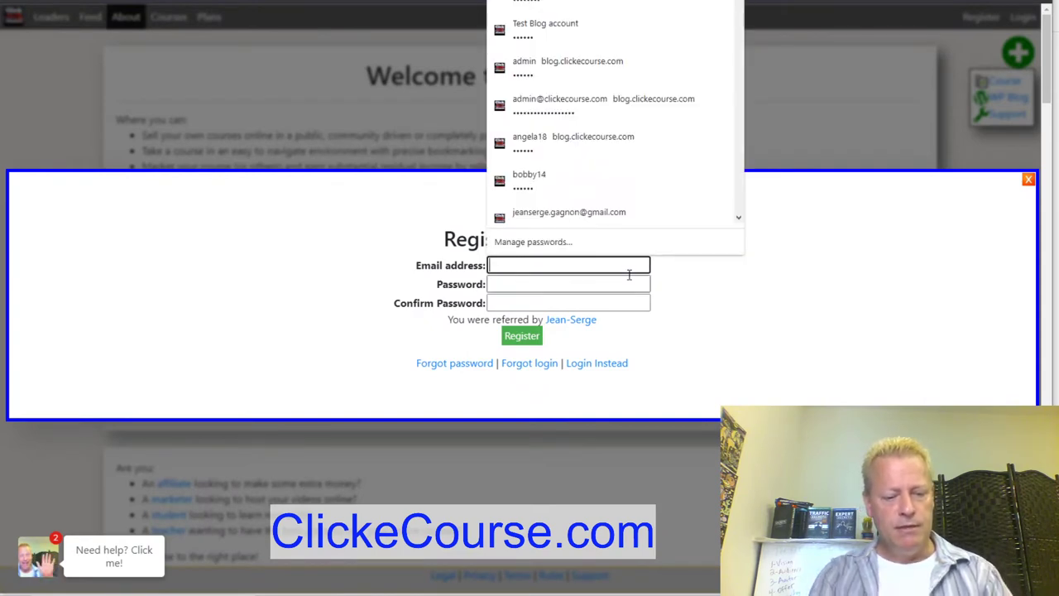
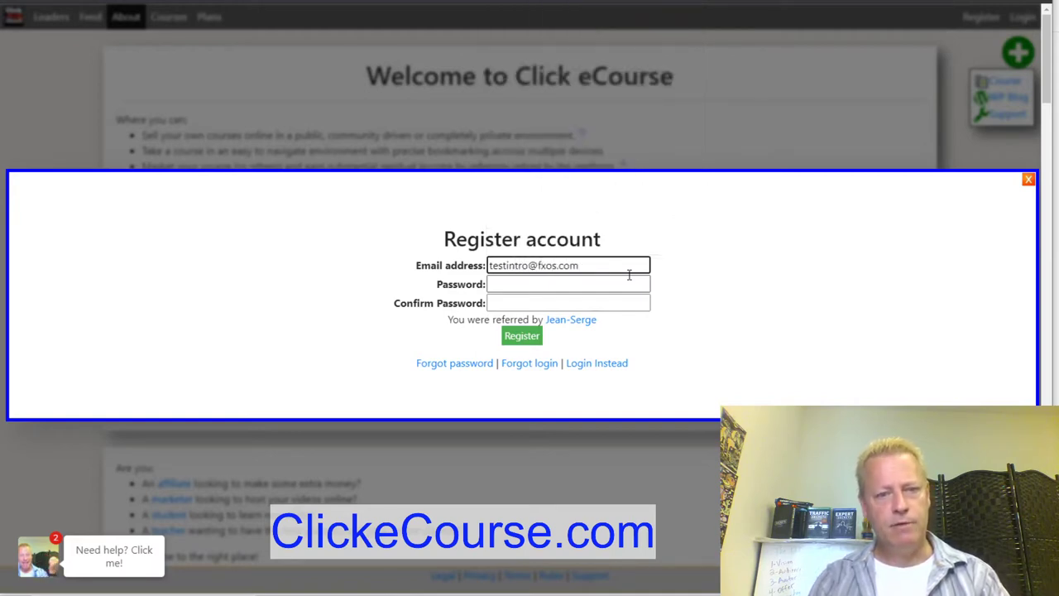
key("Tab")
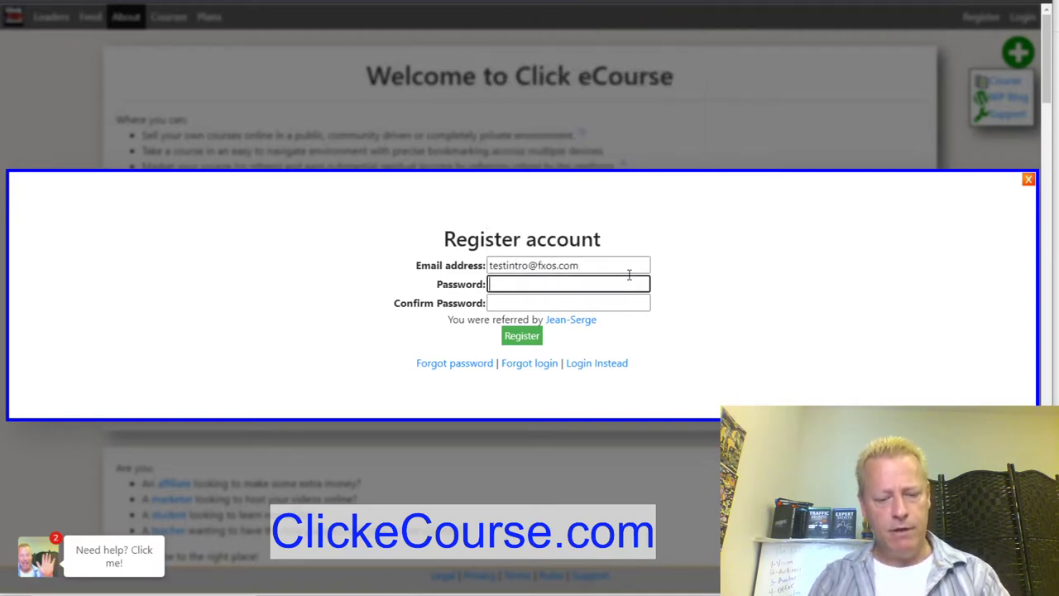
key("Tab")
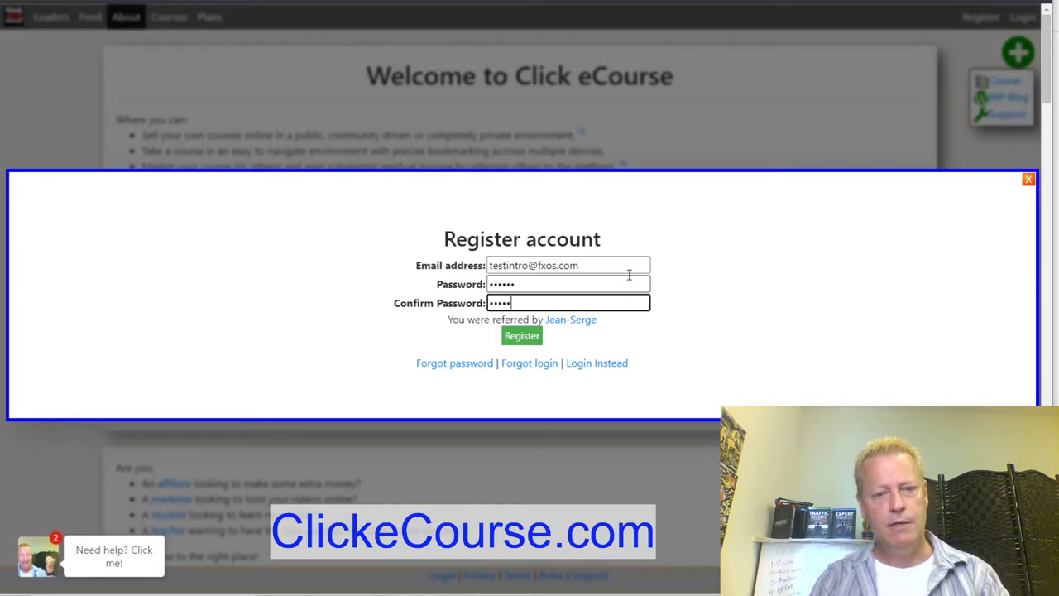
left_click(530, 337)
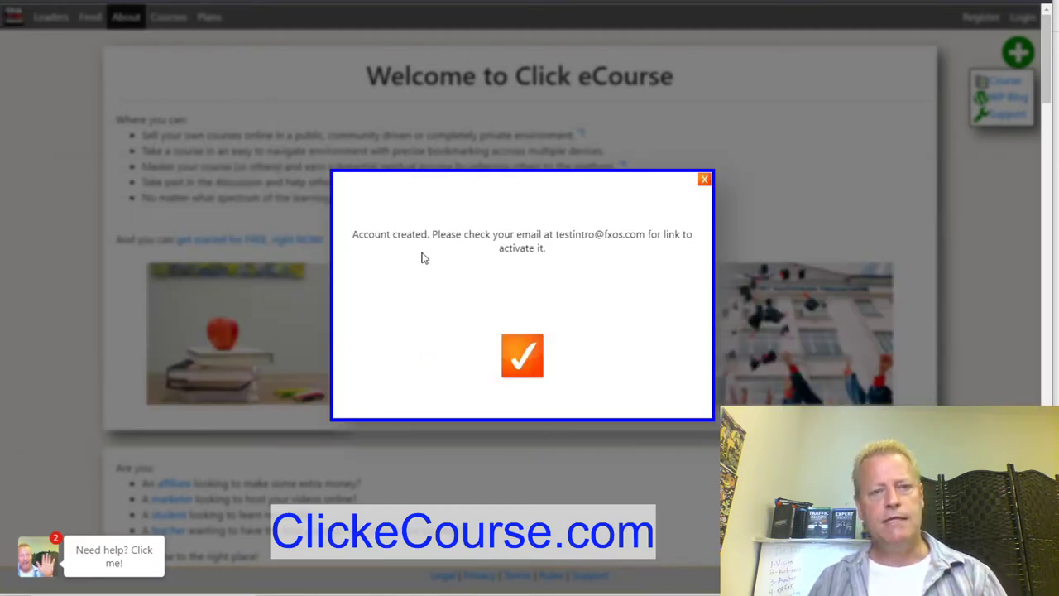
Dismiss the account-created notice about the e-mailed activation link.
left_click_drag(533, 242, 658, 235)
left_click(585, 234)
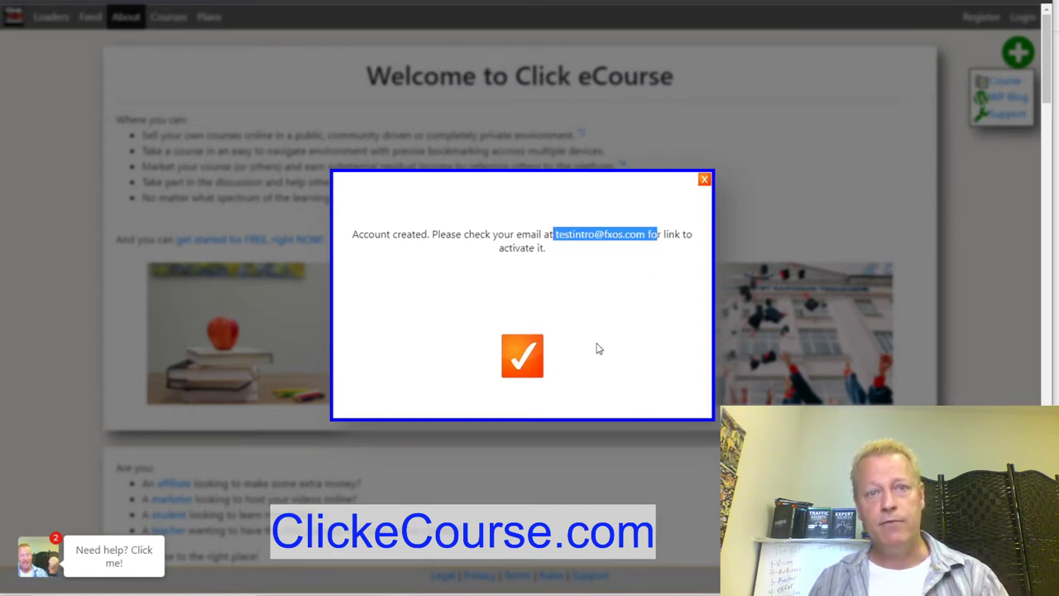
left_click(516, 364)
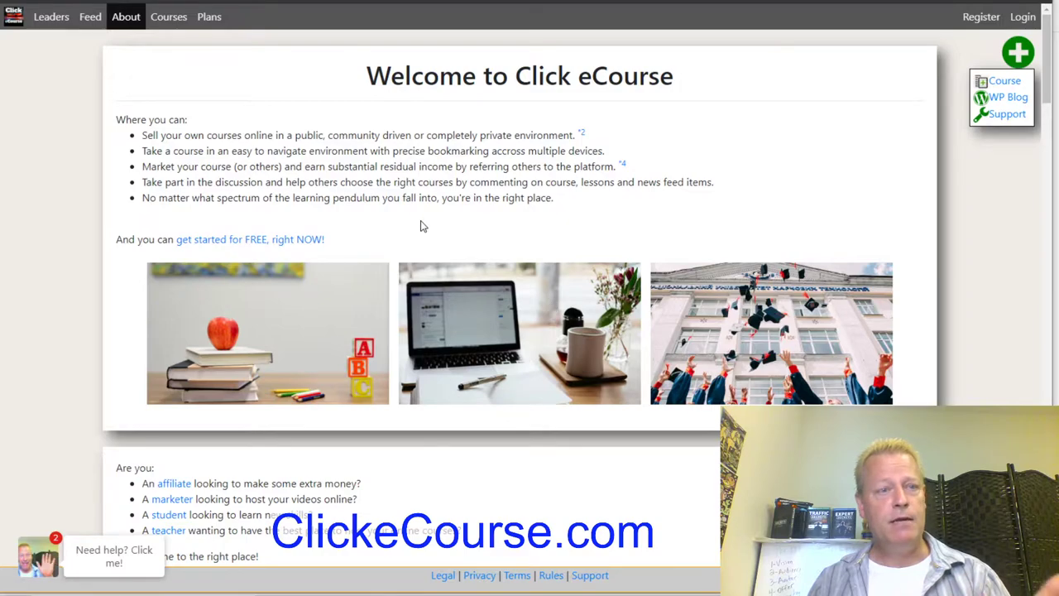
Open the membership plans page and look over the plans table features.
scroll(421, 225, "down", 3)
scroll(422, 225, "up", 2)
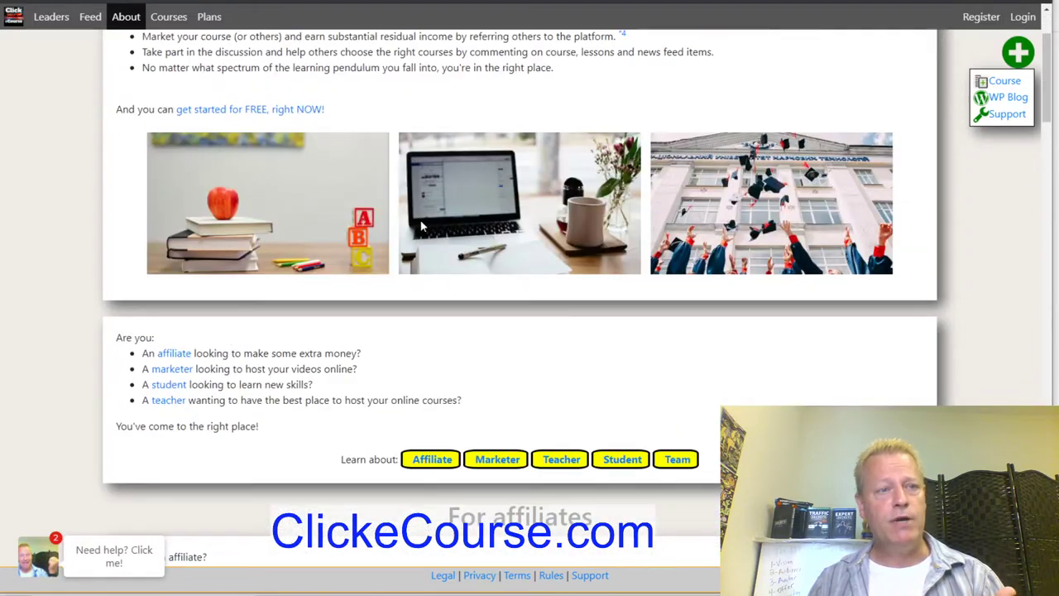
left_click(211, 17)
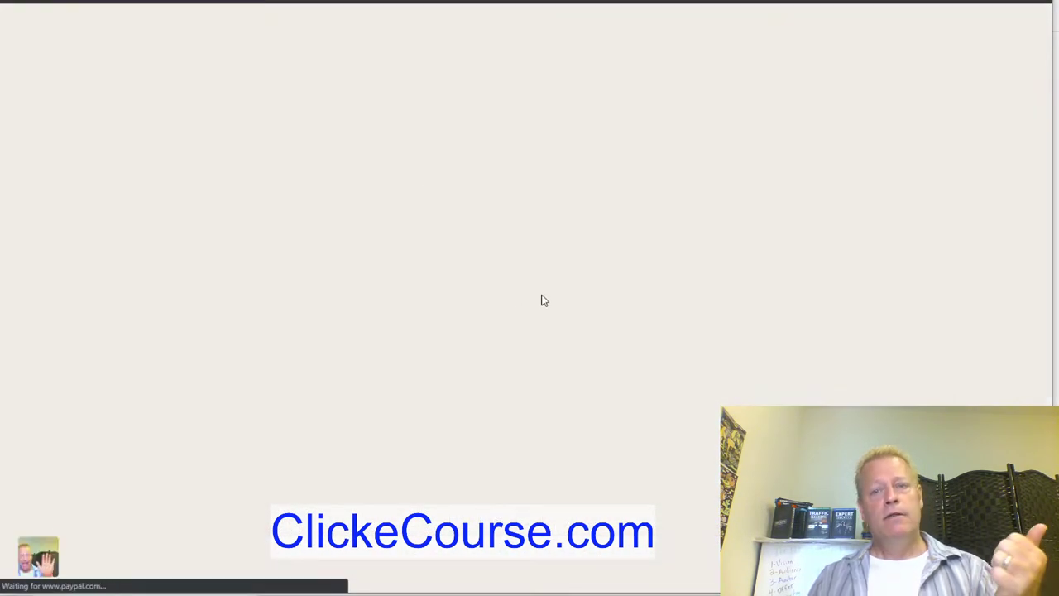
scroll(665, 338, "down", 6)
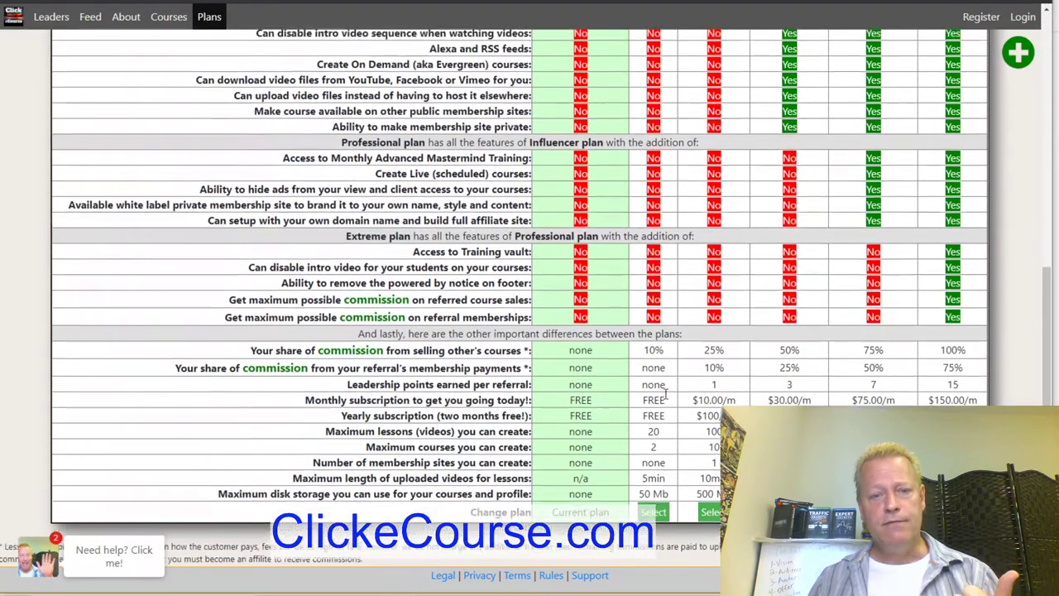
scroll(665, 397, "up", 6)
left_click_drag(384, 143, 434, 482)
left_click(447, 451)
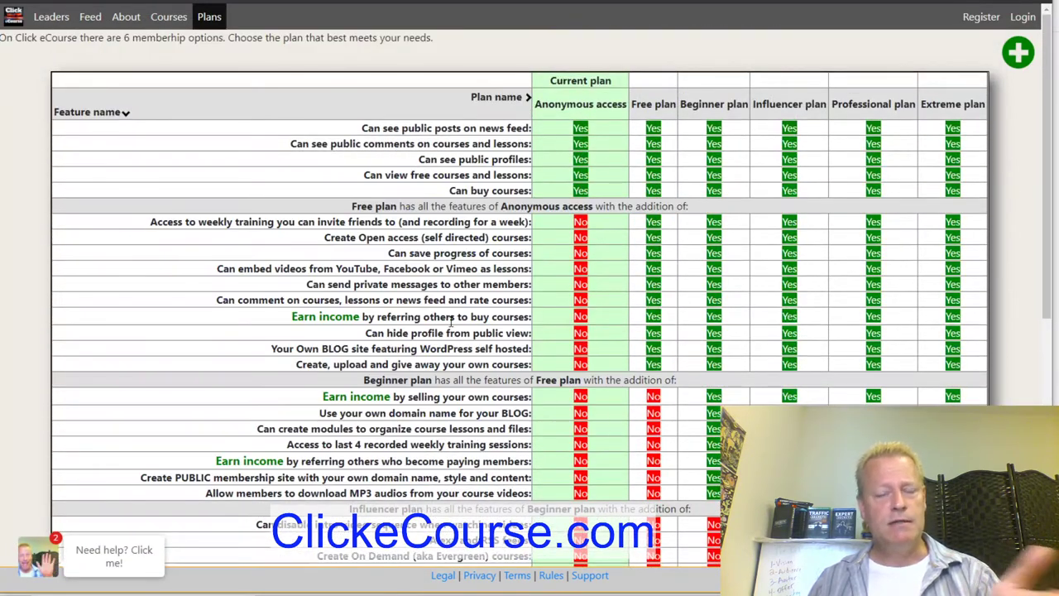
scroll(451, 327, "down", 3)
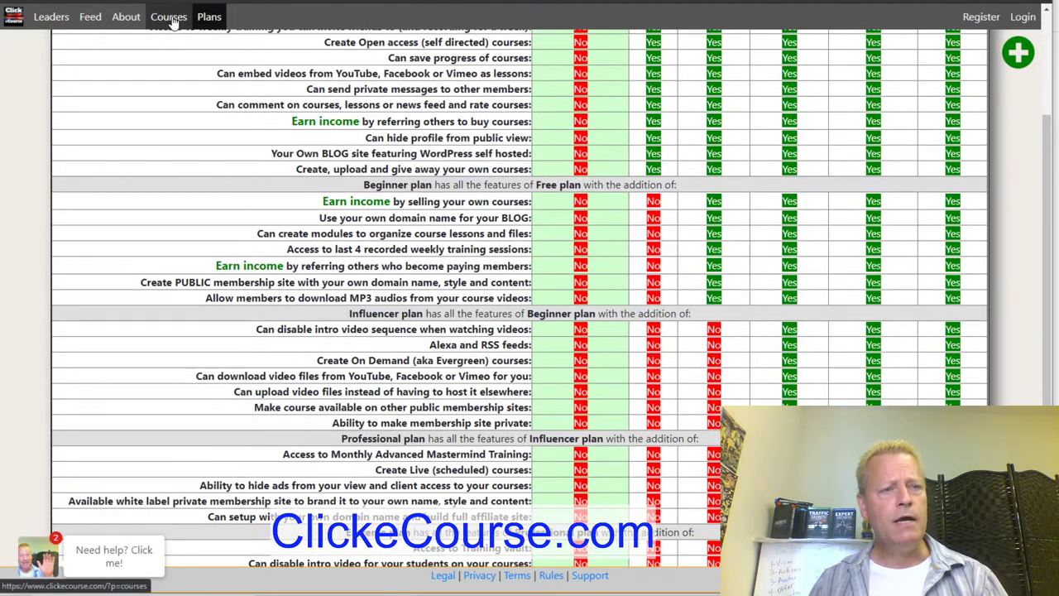
Browse the Courses catalogue prices, such as 10K Blueprint at $17 and FREE LinkedIn Profile Secrets.
left_click(169, 16)
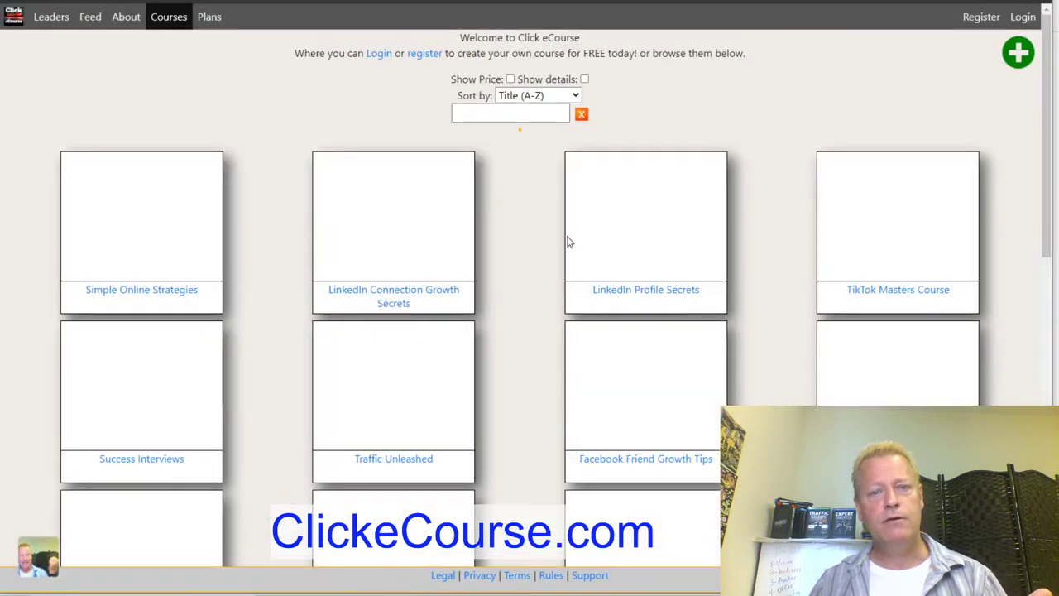
scroll(530, 236, "down", 10)
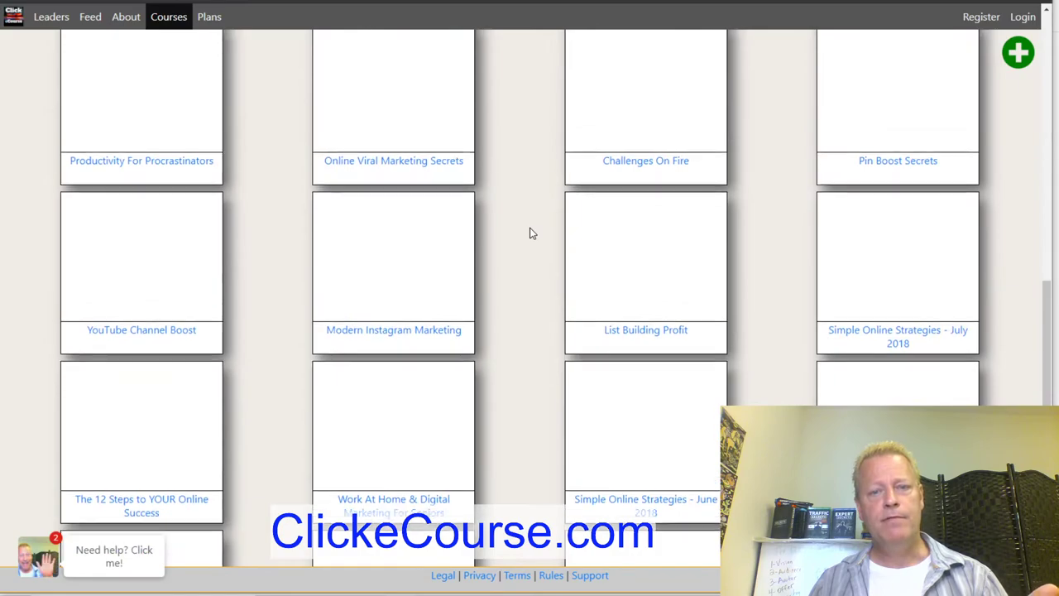
scroll(530, 236, "up", 15)
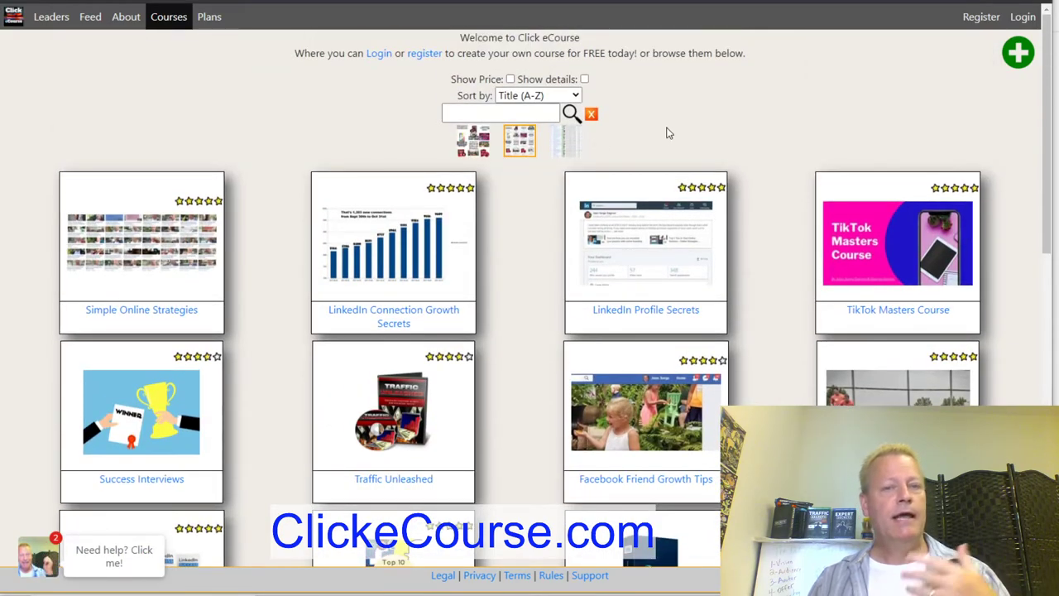
scroll(502, 220, "down", 9)
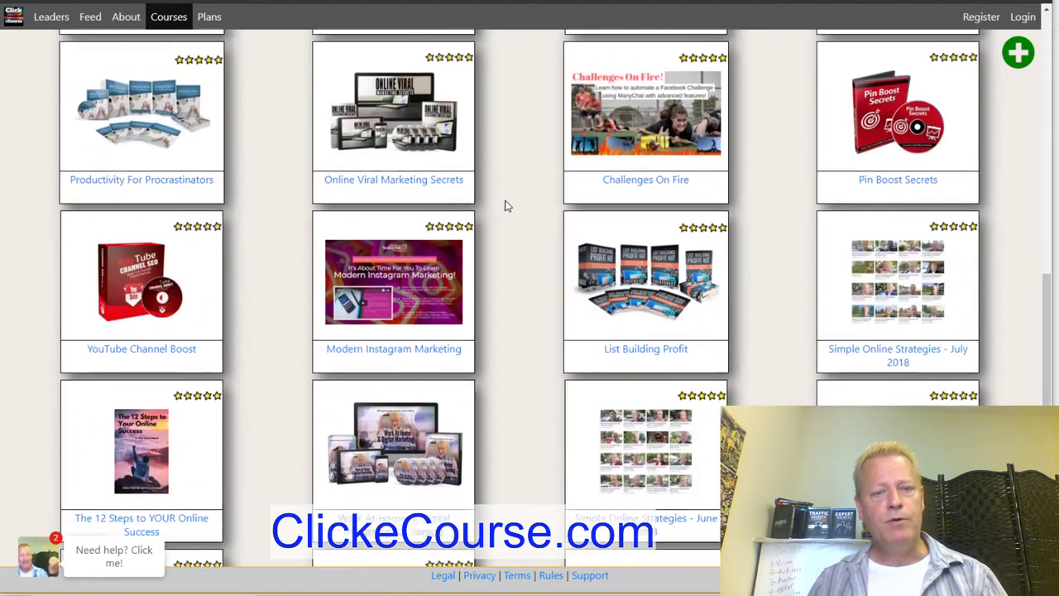
scroll(505, 206, "up", 9)
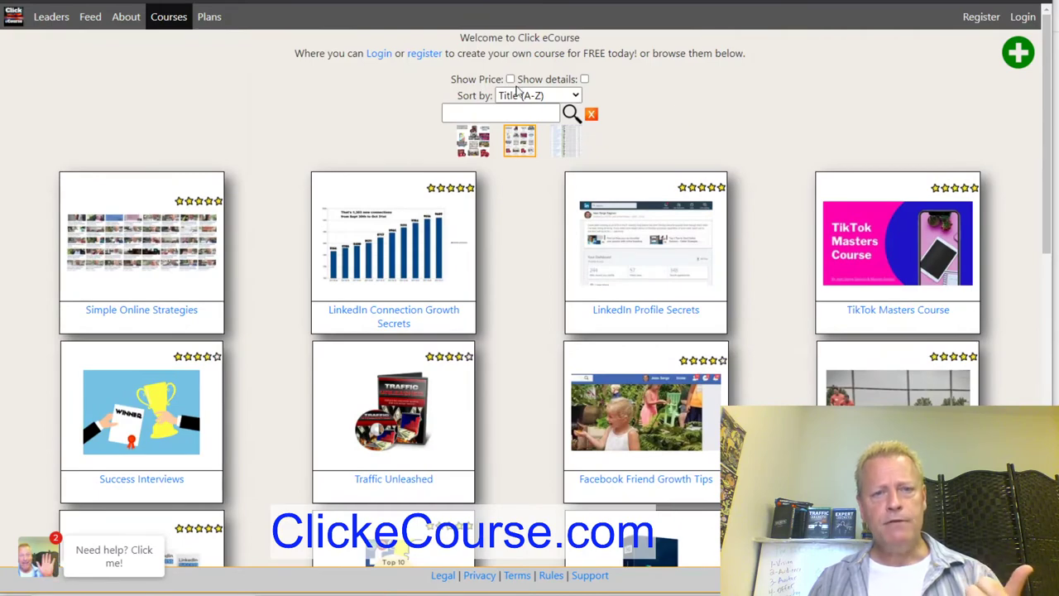
scroll(551, 227, "down", 3)
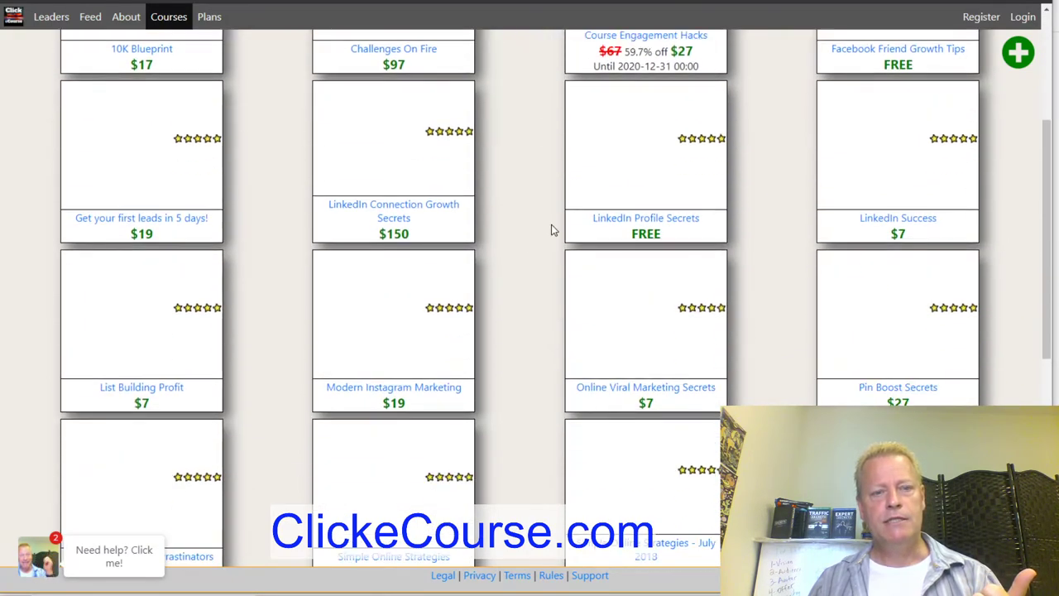
scroll(571, 280, "down", 2)
scroll(579, 248, "up", 5)
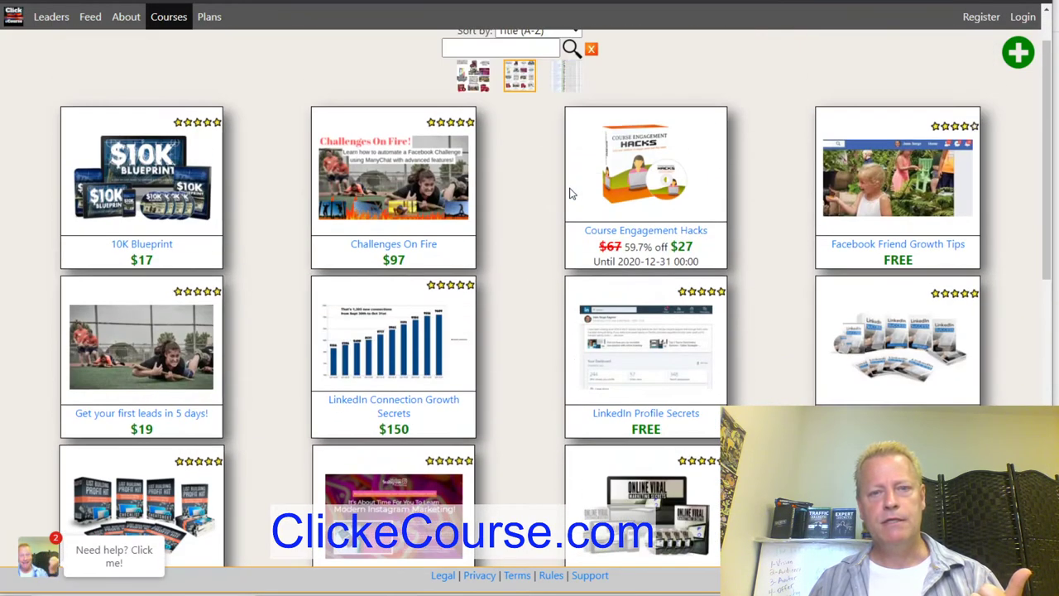
scroll(736, 261, "down", 6)
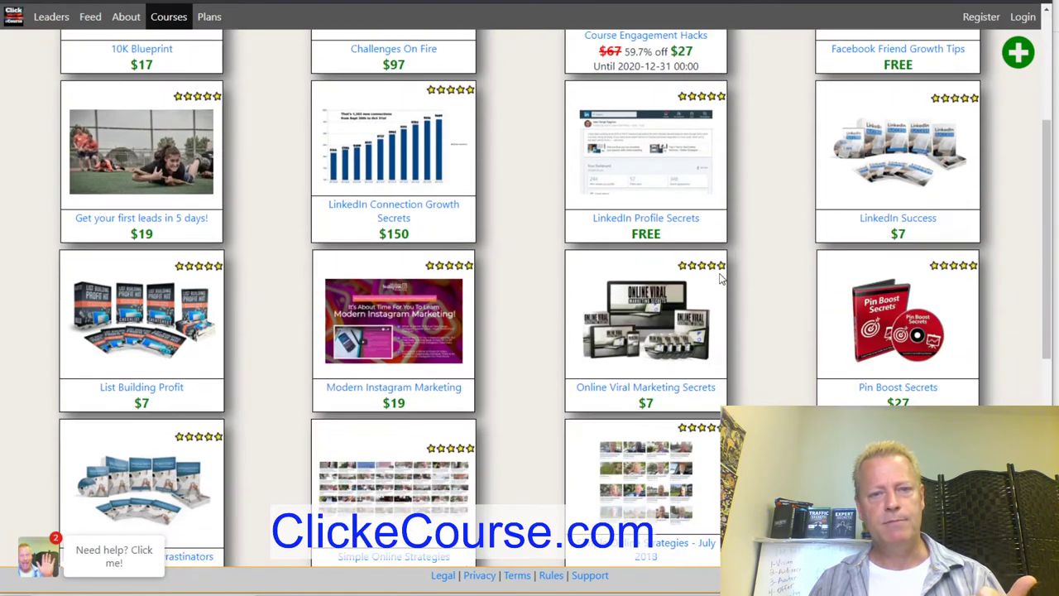
scroll(763, 294, "down", 3)
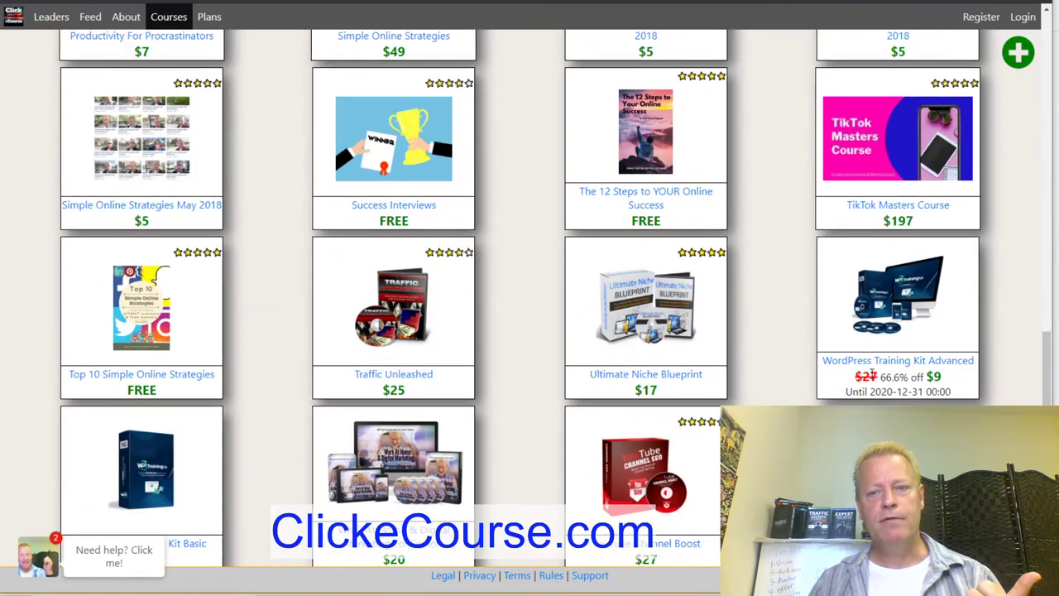
scroll(568, 318, "up", 9)
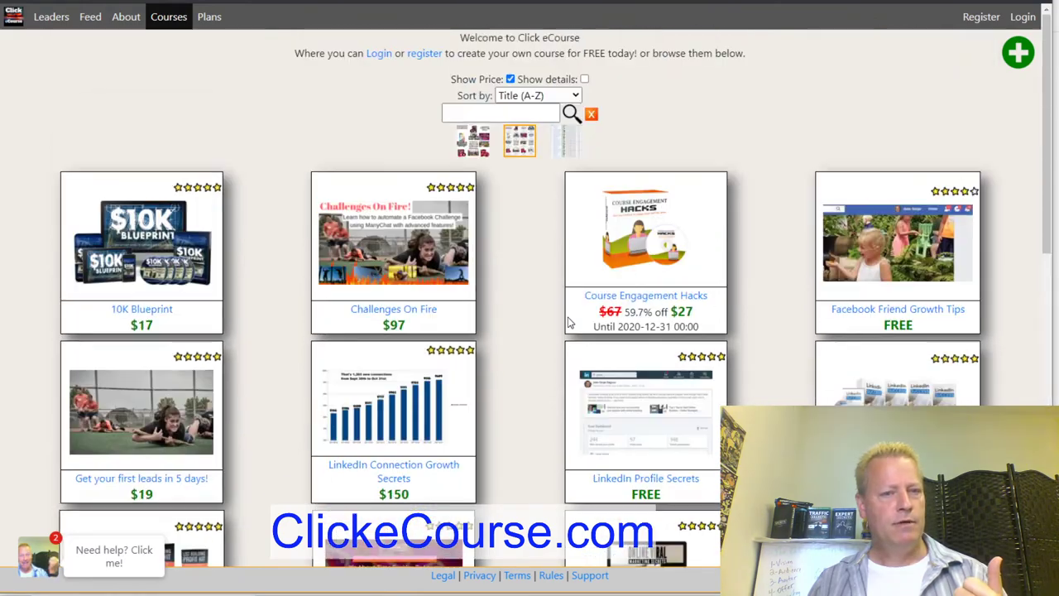
scroll(538, 360, "down", 3)
left_click_drag(581, 222, 744, 239)
left_click(743, 239)
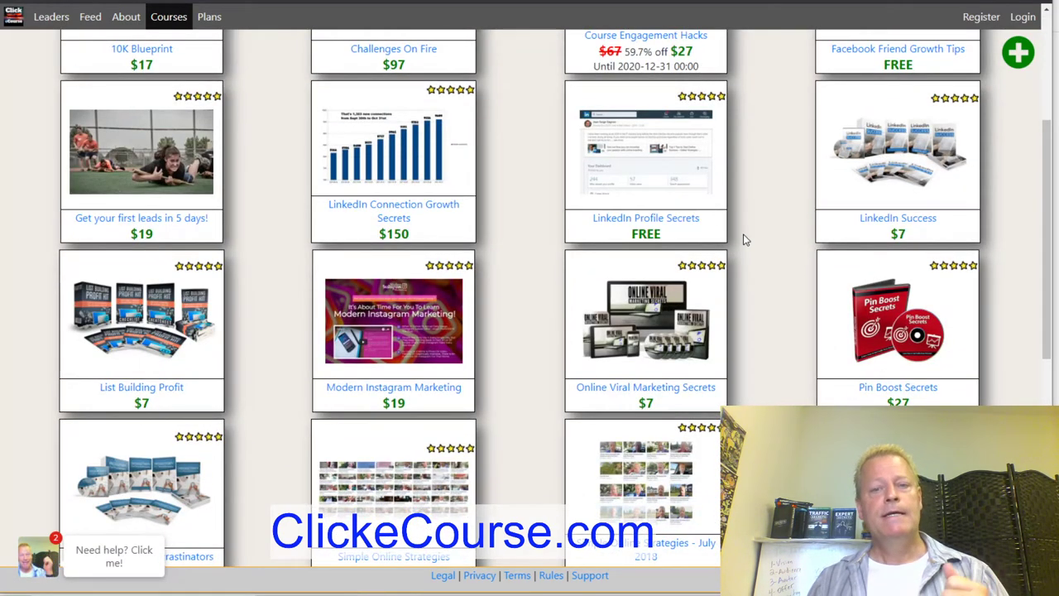
scroll(745, 238, "down", 1)
scroll(745, 238, "up", 4)
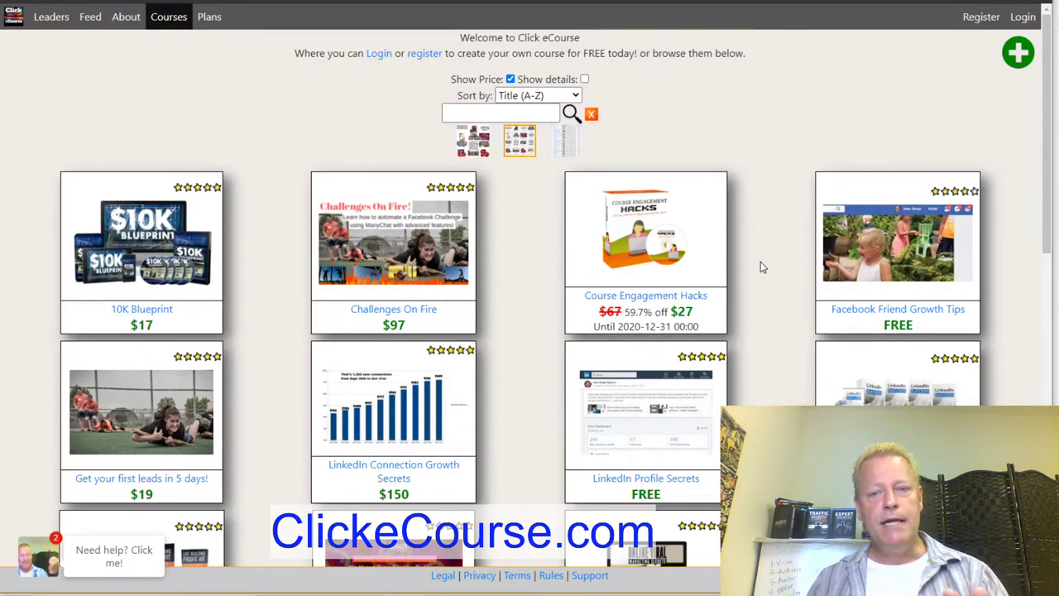
scroll(763, 268, "down", 2)
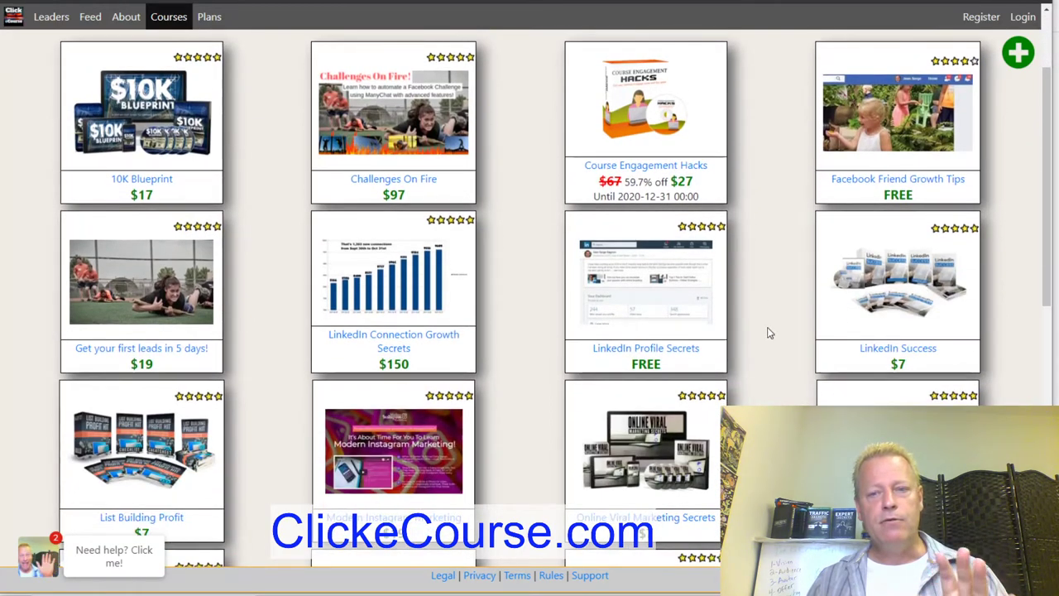
Review the LinkedIn Connection Growth Secrets course: $150 price, eight lessons, free introduction.
left_click(440, 308)
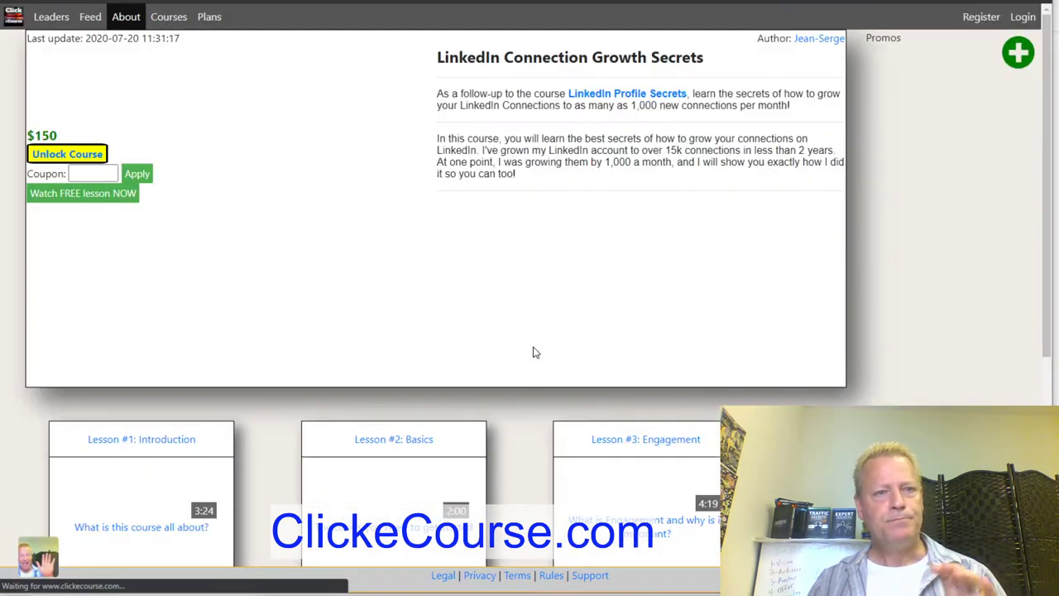
scroll(376, 253, "down", 2)
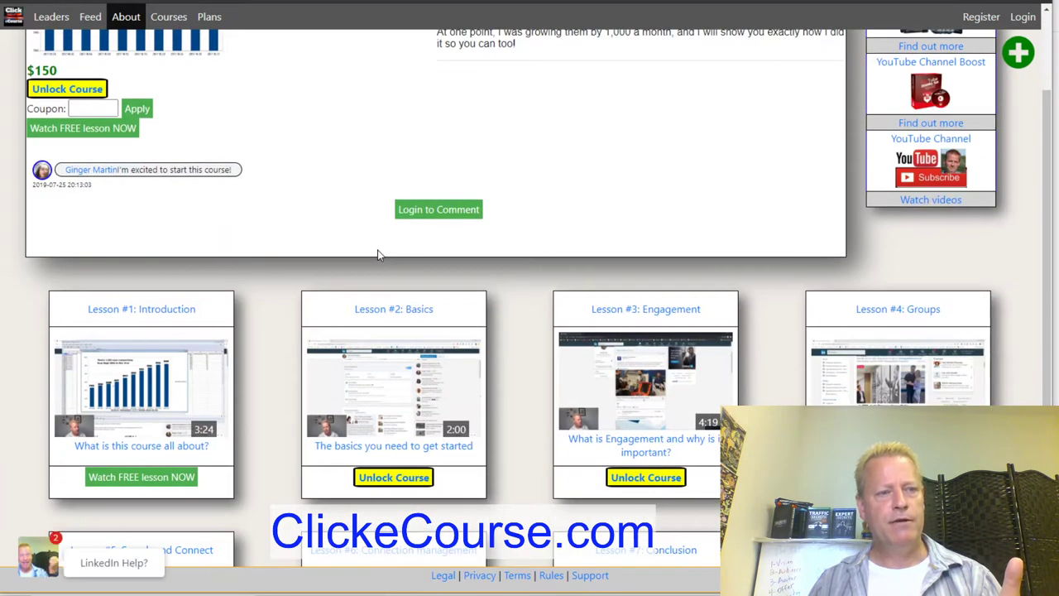
scroll(378, 255, "up", 2)
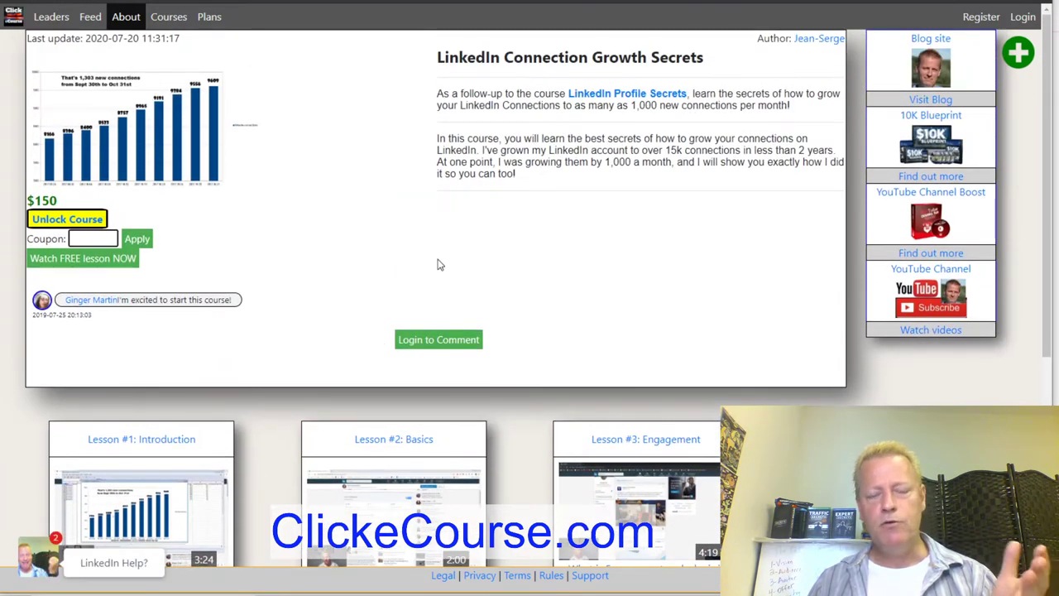
scroll(532, 265, "down", 2)
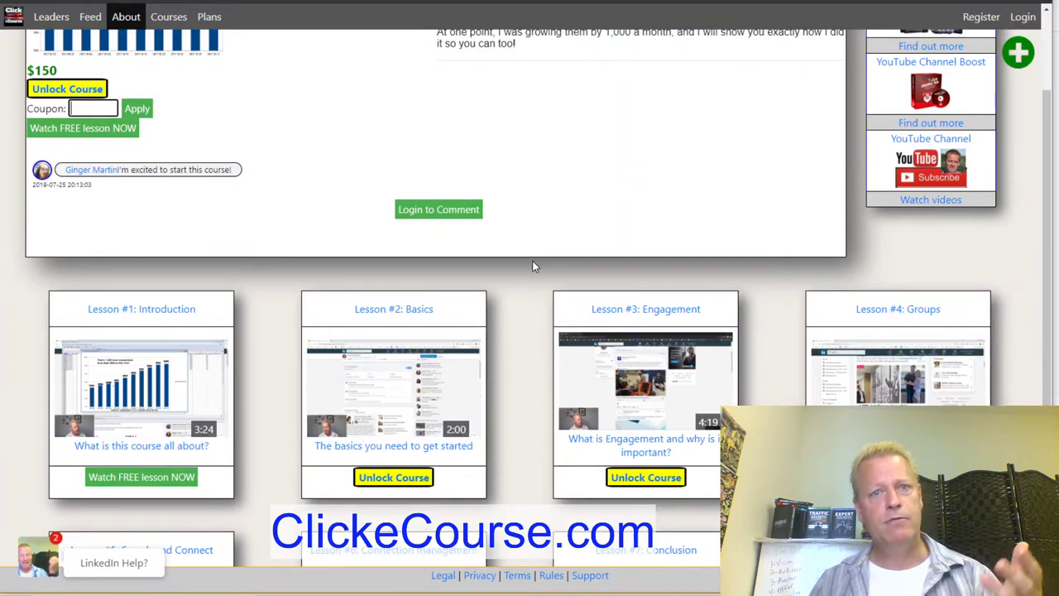
scroll(532, 266, "down", 3)
scroll(534, 266, "up", 5)
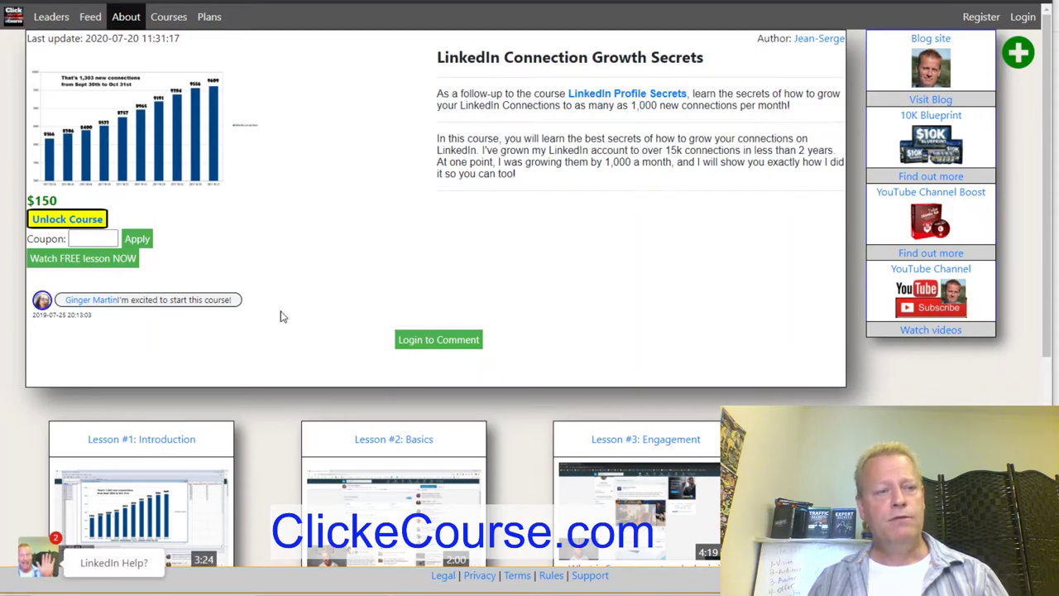
scroll(280, 316, "down", 7)
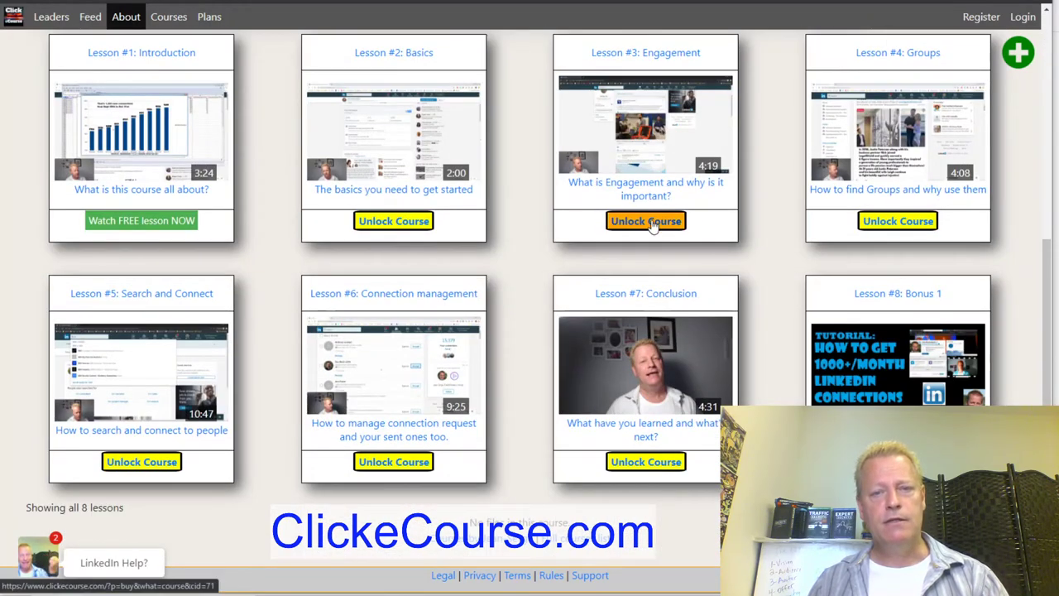
scroll(531, 234, "up", 5)
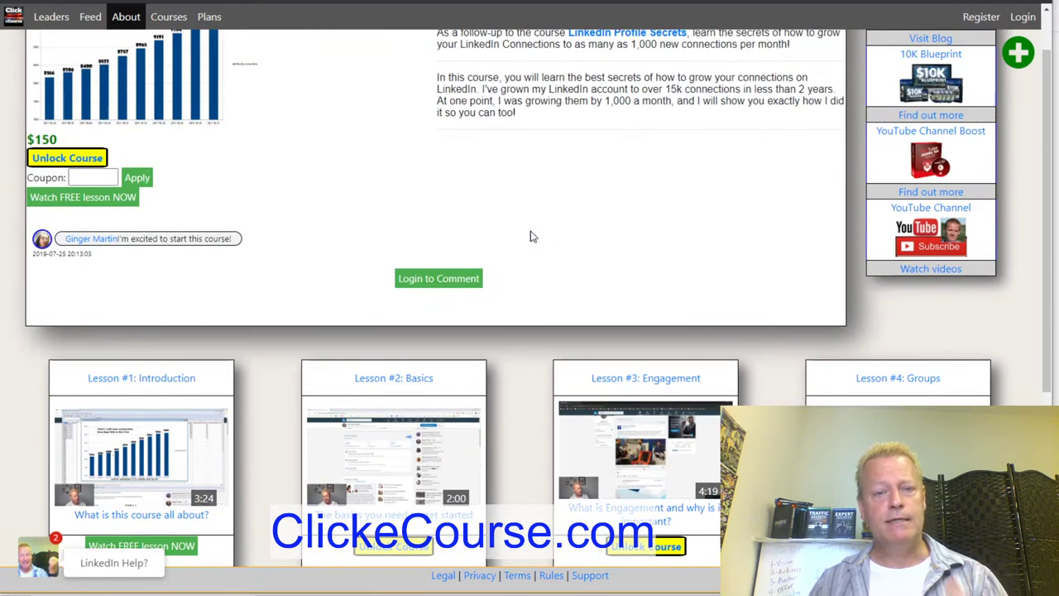
scroll(531, 237, "up", 1)
scroll(533, 237, "down", 3)
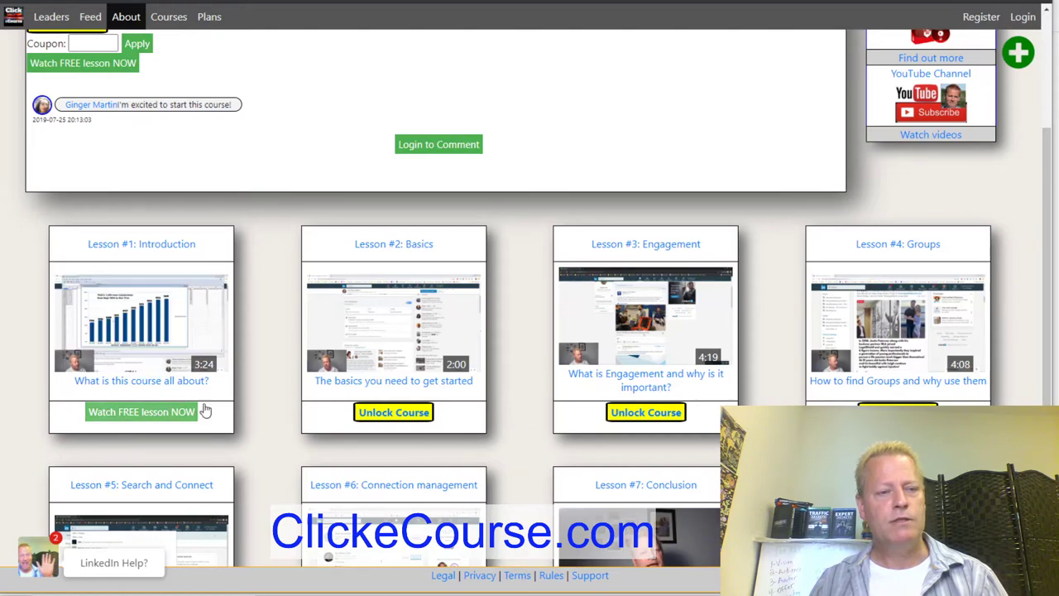
scroll(486, 251, "up", 3)
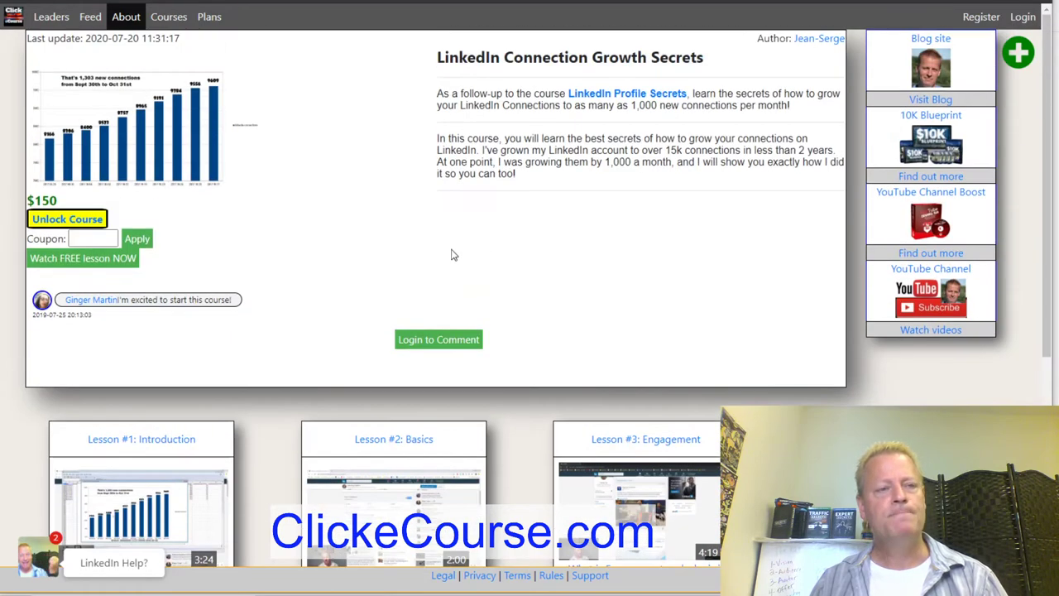
Browse Feed posts announcing new courses like WordPress Training Kit Advanced and Basic.
left_click(90, 17)
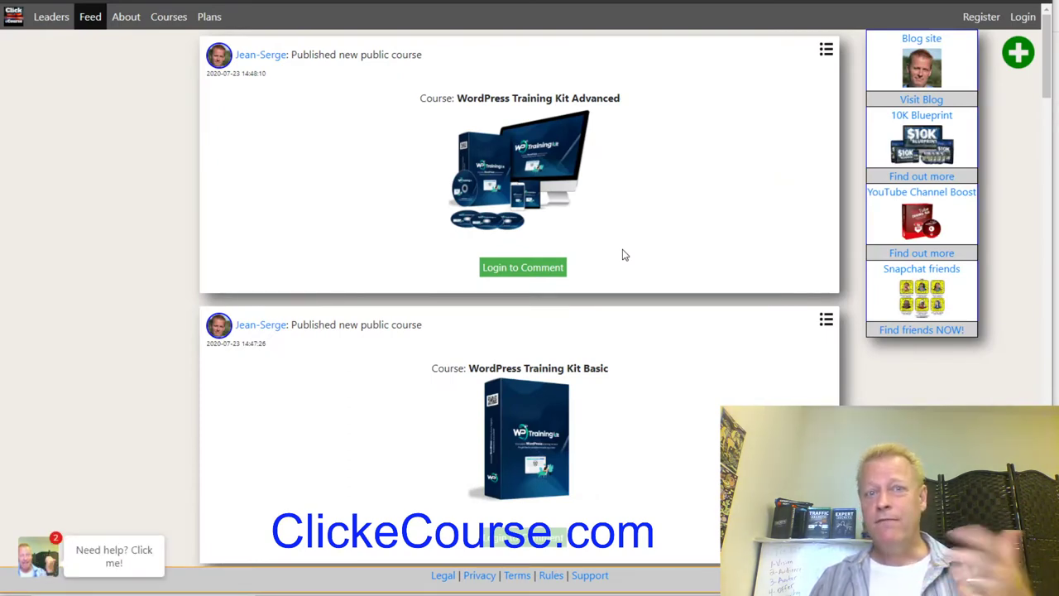
scroll(679, 276, "down", 13)
scroll(679, 276, "down", 12)
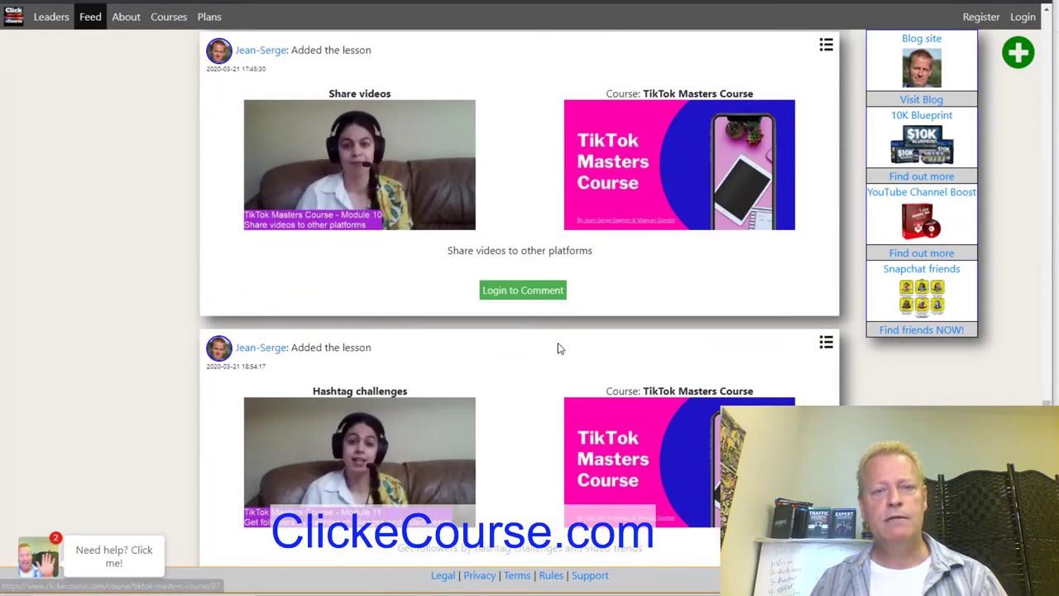
scroll(530, 380, "down", 8)
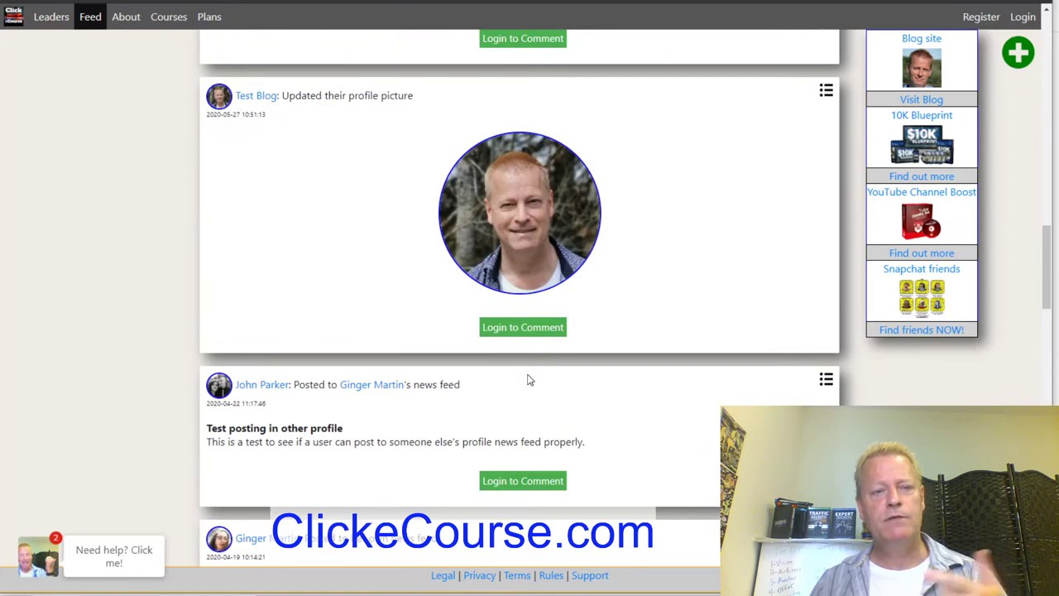
scroll(530, 379, "up", 7)
scroll(529, 379, "down", 2)
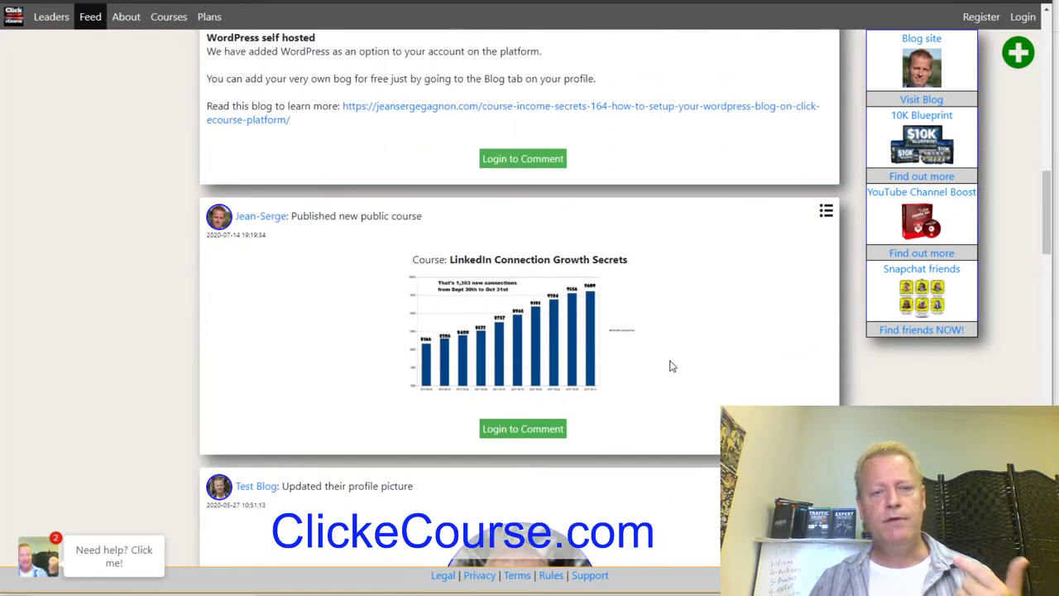
scroll(668, 366, "up", 4)
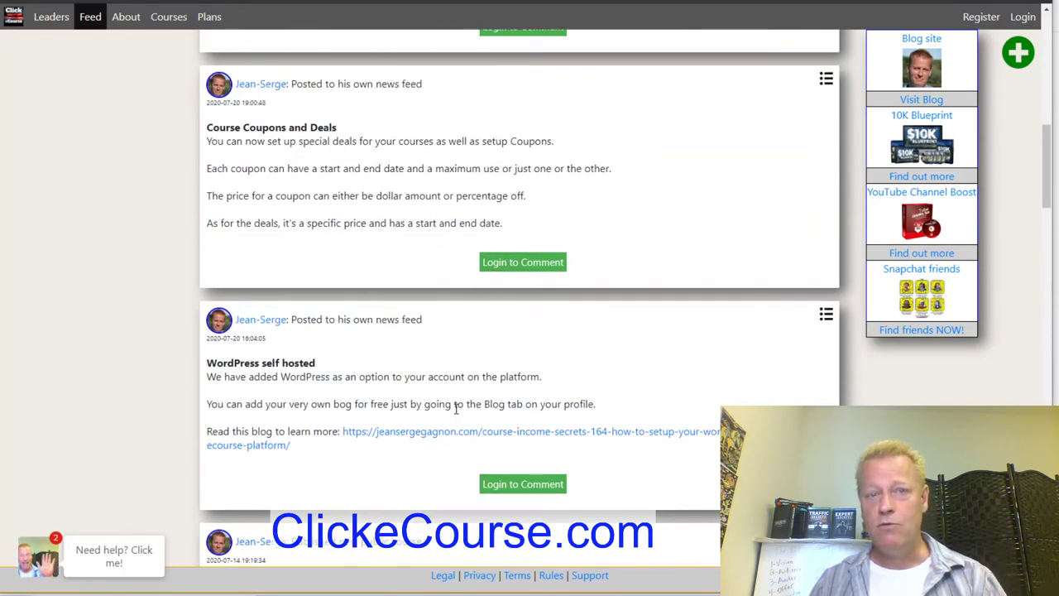
scroll(455, 408, "up", 1)
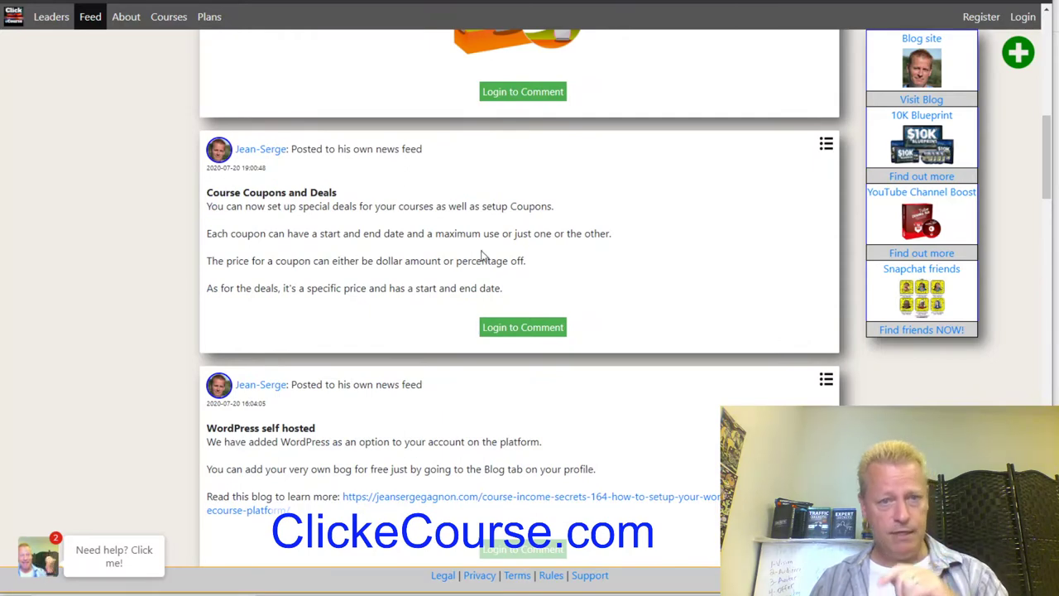
scroll(483, 255, "up", 4)
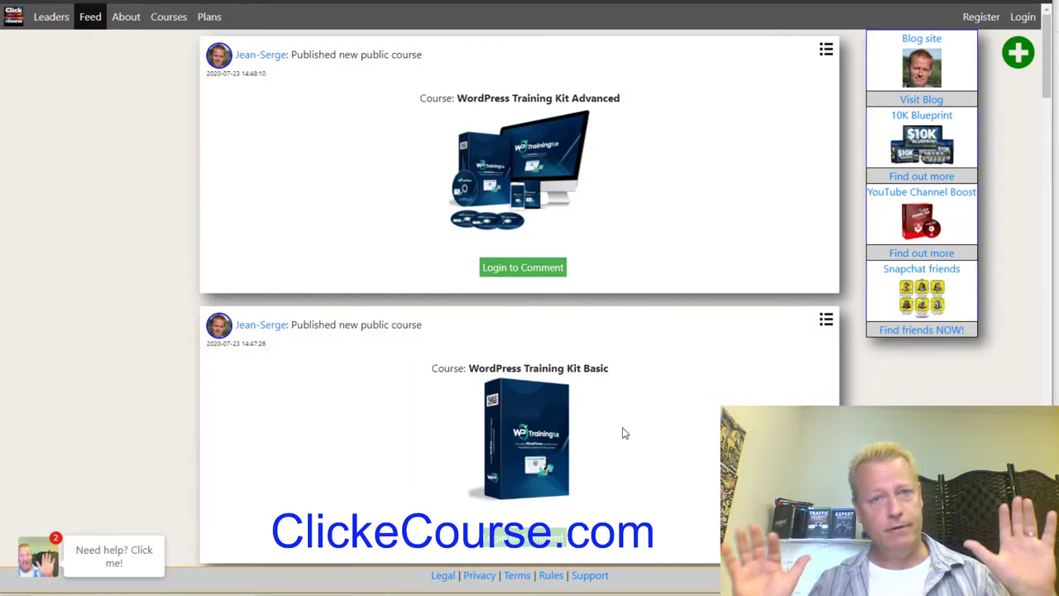
scroll(634, 331, "down", 5)
scroll(615, 286, "up", 5)
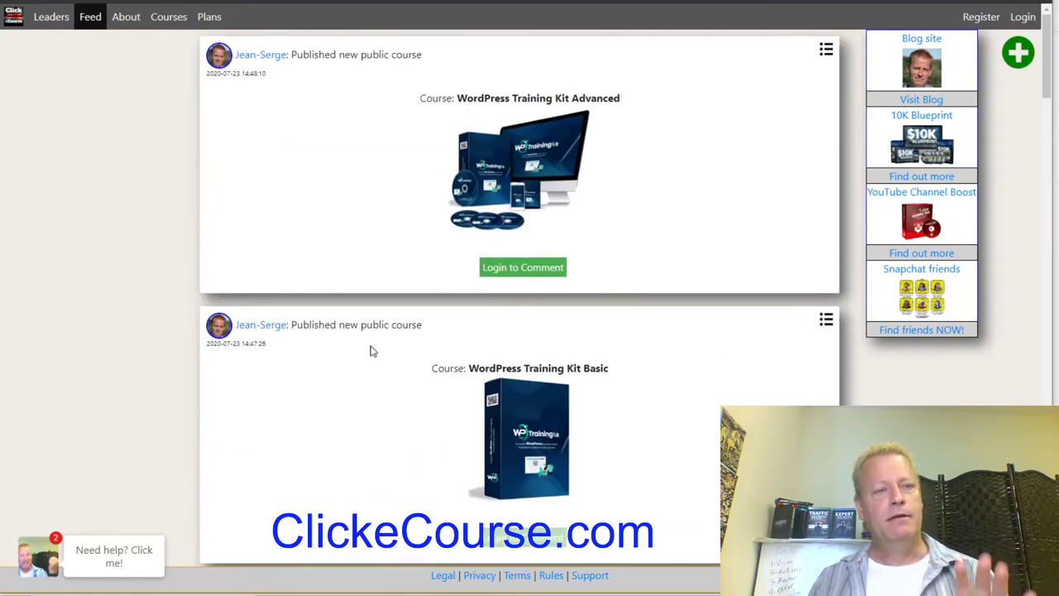
Look over the Leaders page rankings, then return to the About welcome page via the logo.
left_click(53, 18)
scroll(508, 304, "down", 10)
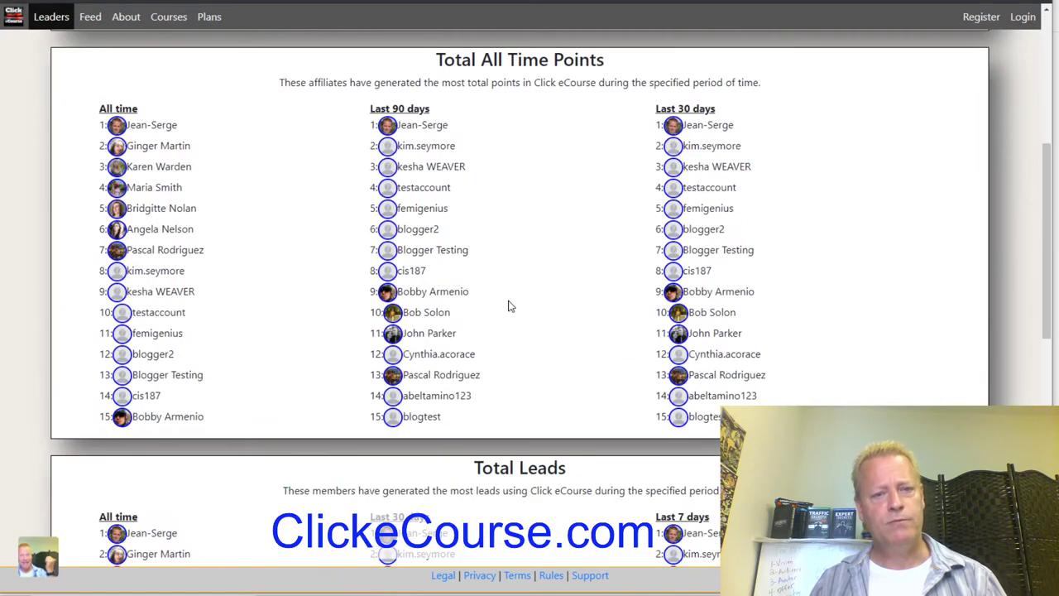
scroll(580, 413, "down", 2)
scroll(580, 412, "up", 10)
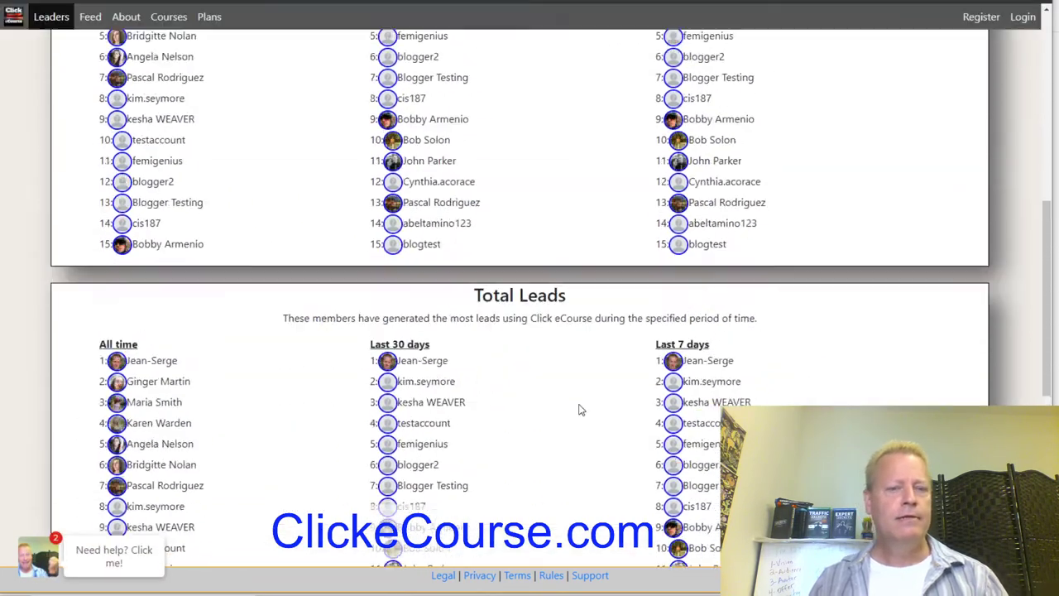
left_click(14, 17)
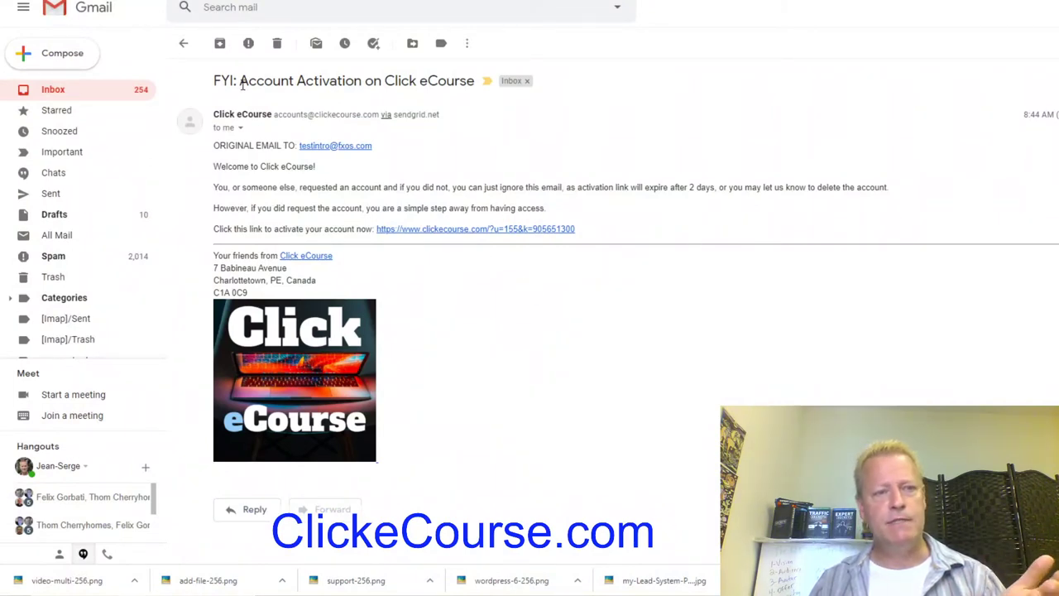
left_click_drag(241, 83, 213, 82)
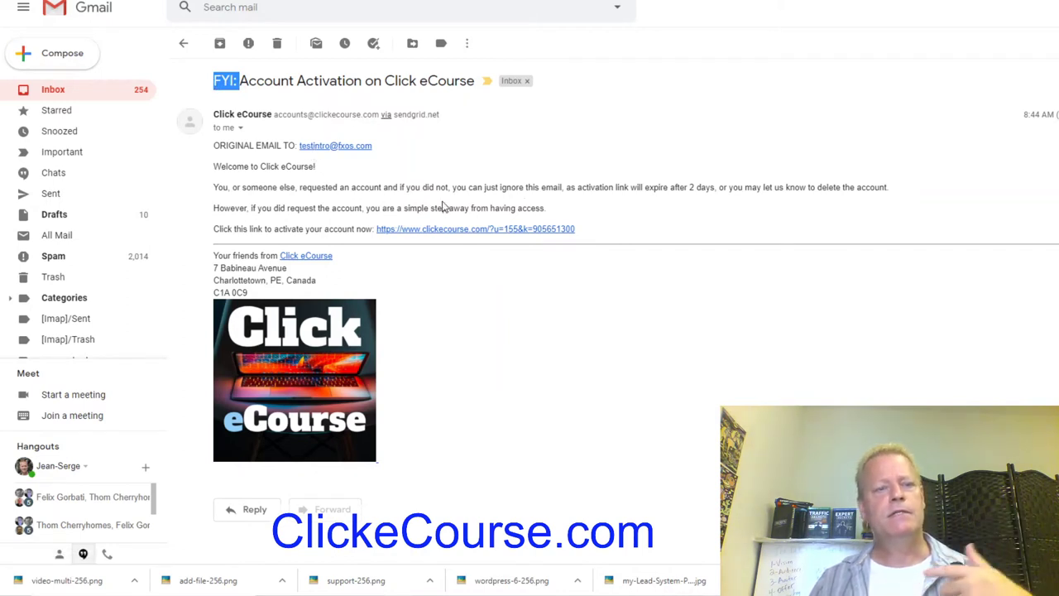
left_click(667, 260)
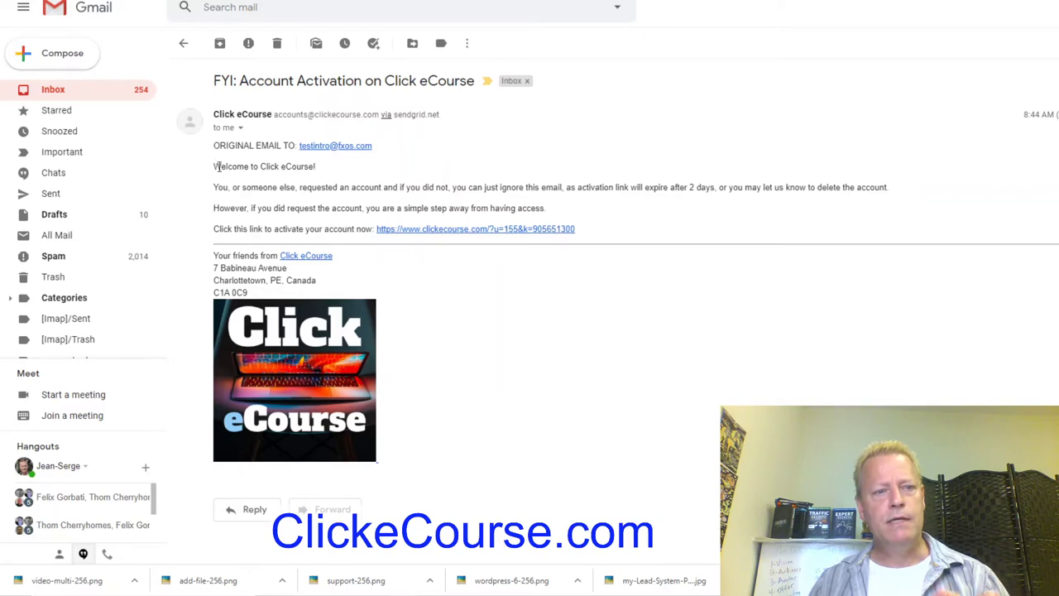
left_click_drag(378, 461, 596, 226)
left_click(600, 227)
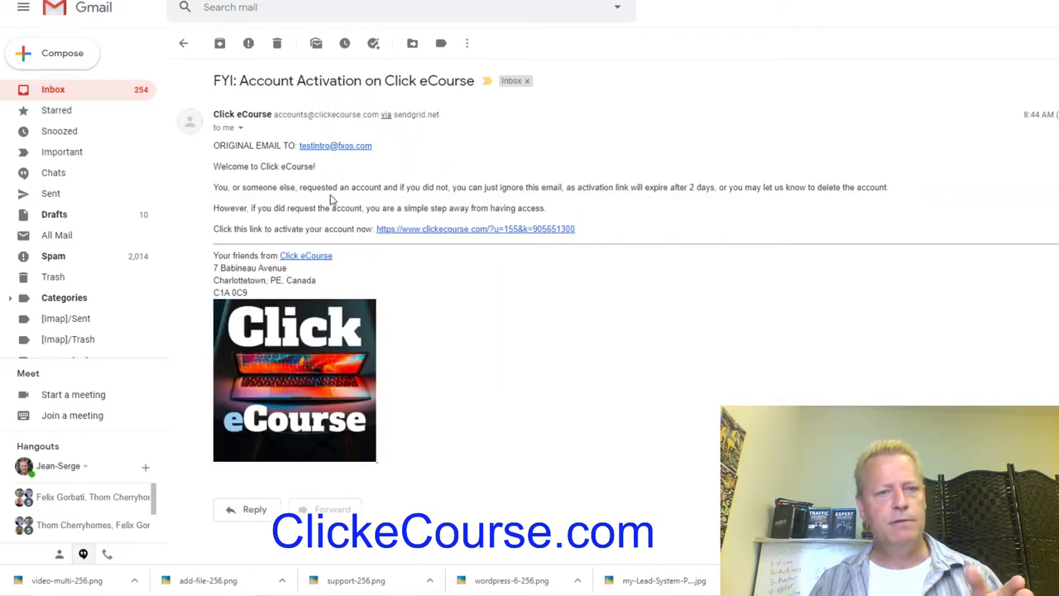
left_click_drag(378, 462, 585, 227)
left_click(219, 169)
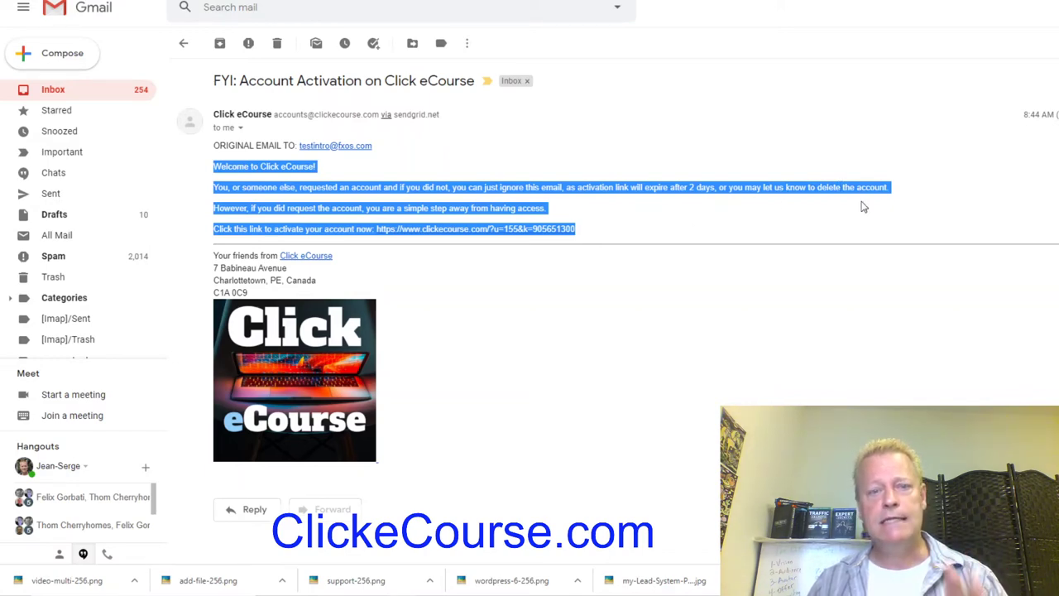
left_click(683, 222)
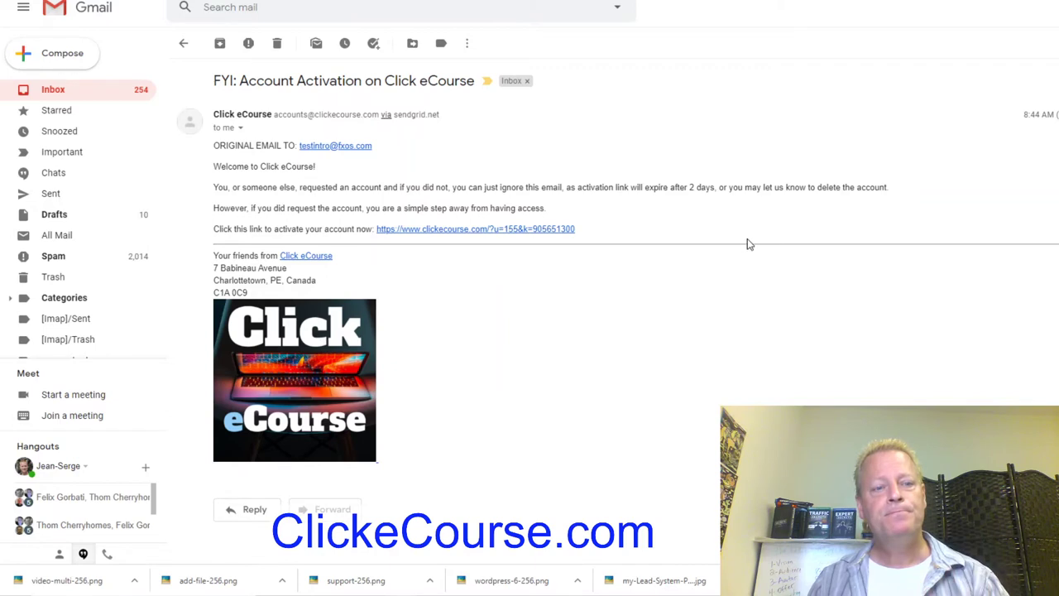
Open the e-mailed activation link in an incognito window and dismiss the activation success notice.
right_click(478, 237)
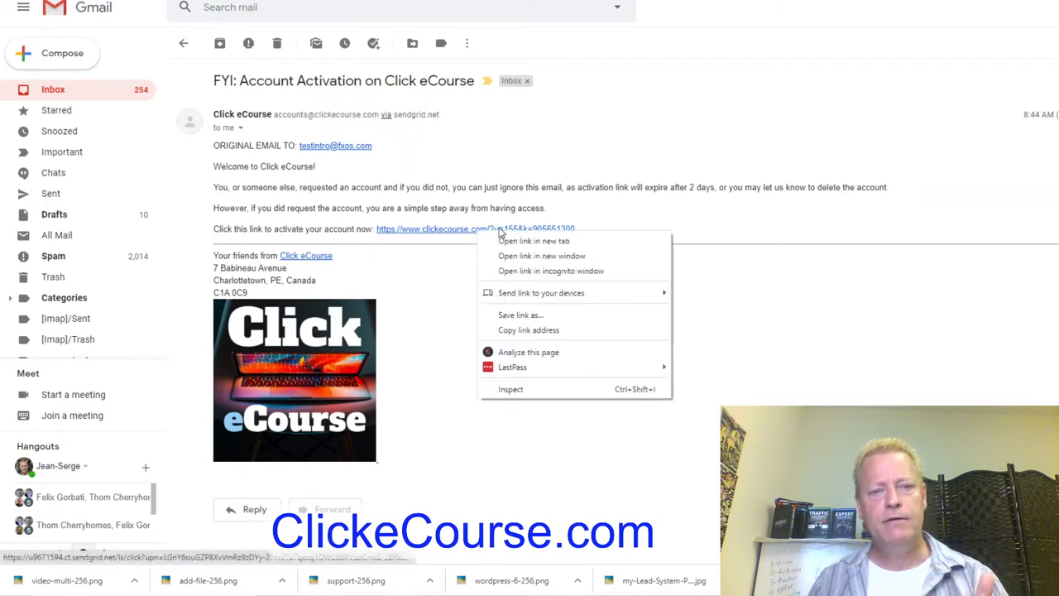
left_click(559, 272)
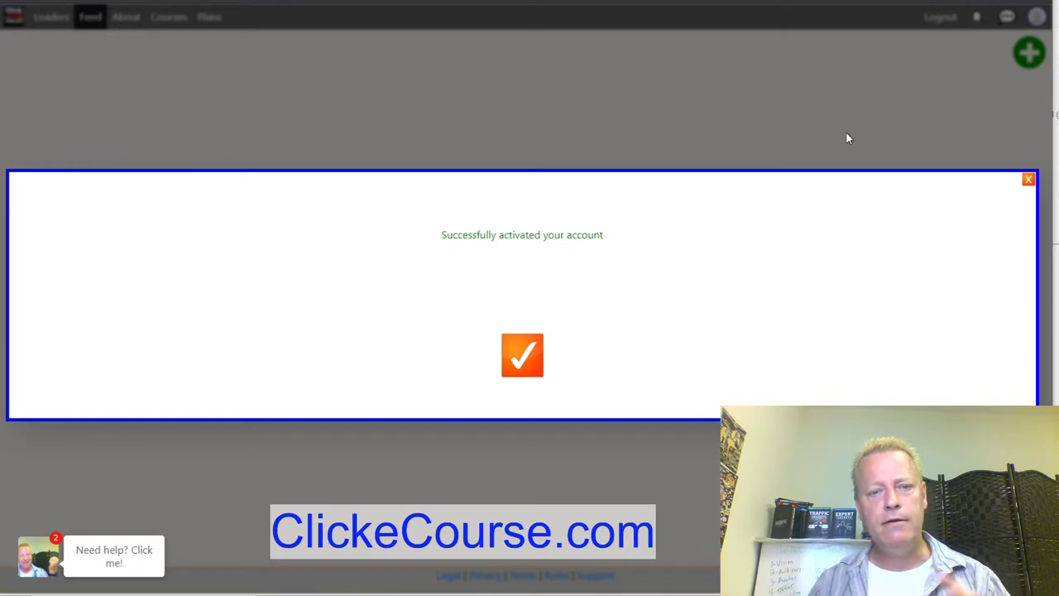
left_click(522, 356)
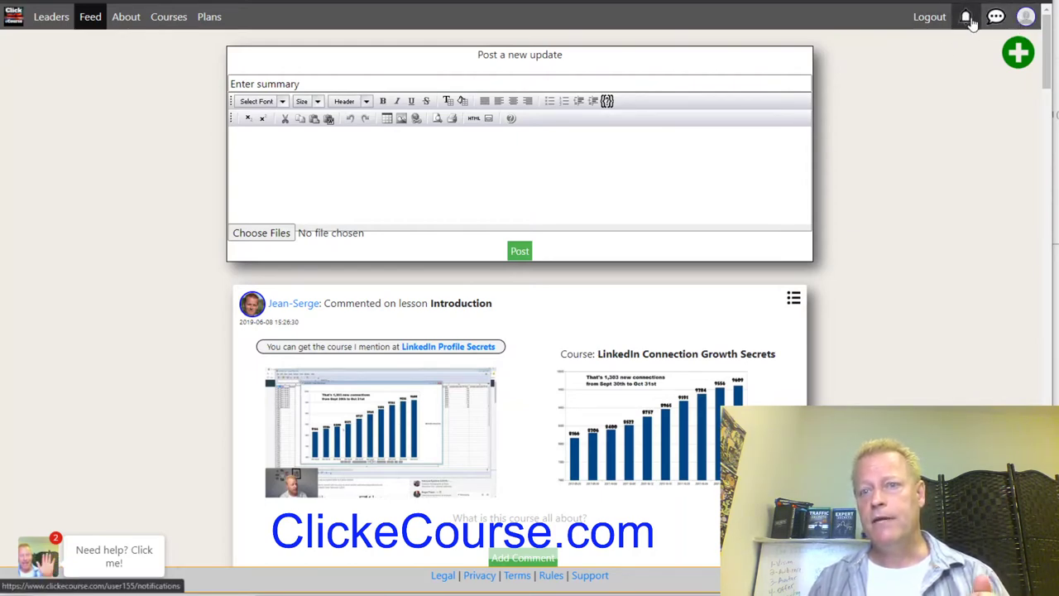
Start choosing a profile picture and browse the photos folder's JPG images.
left_click(1027, 22)
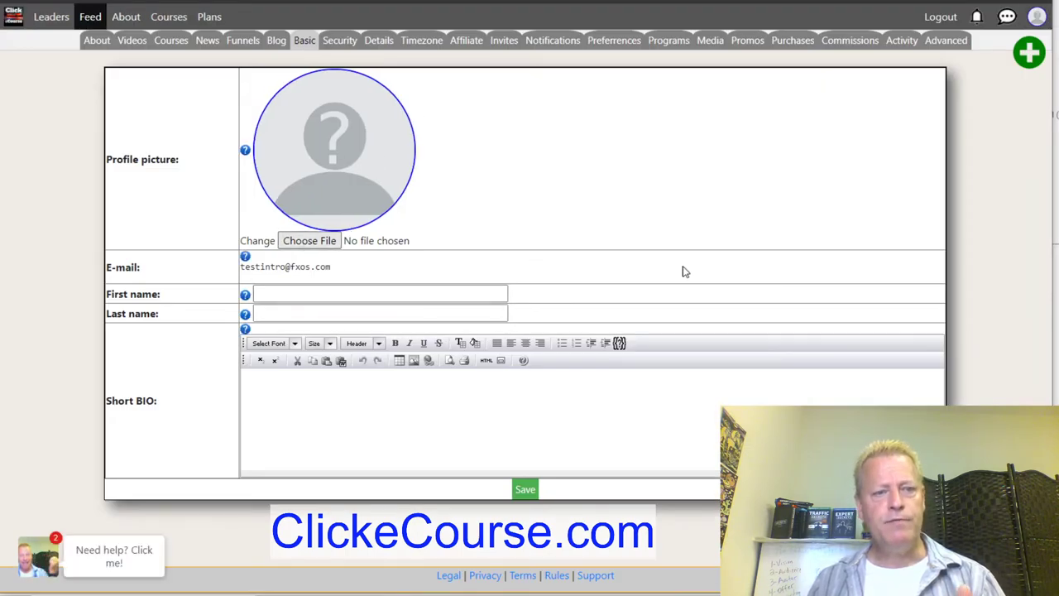
key("Return")
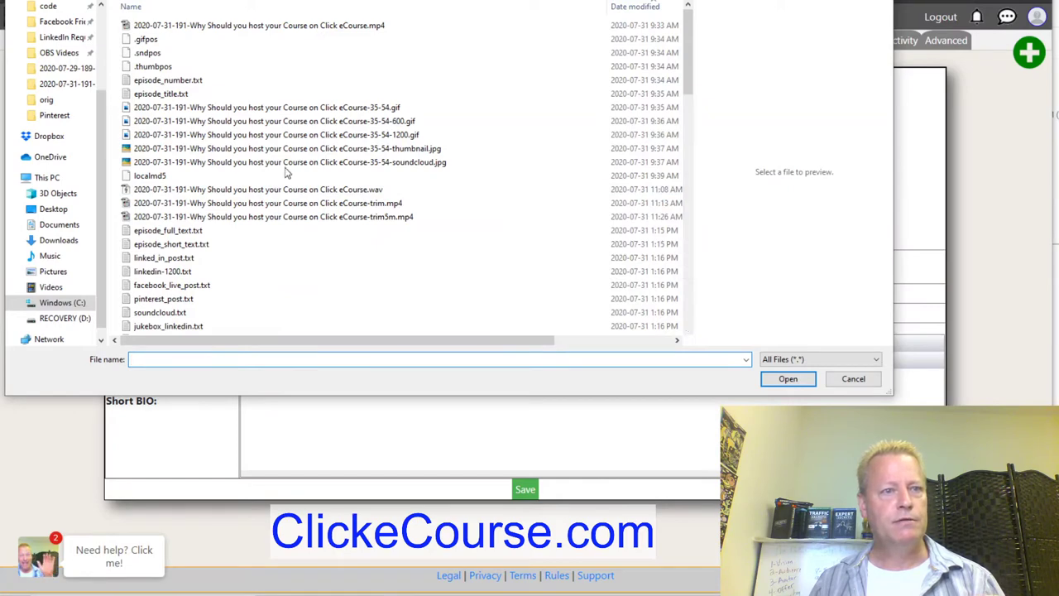
key("alt+Up")
scroll(195, 261, "down", 4)
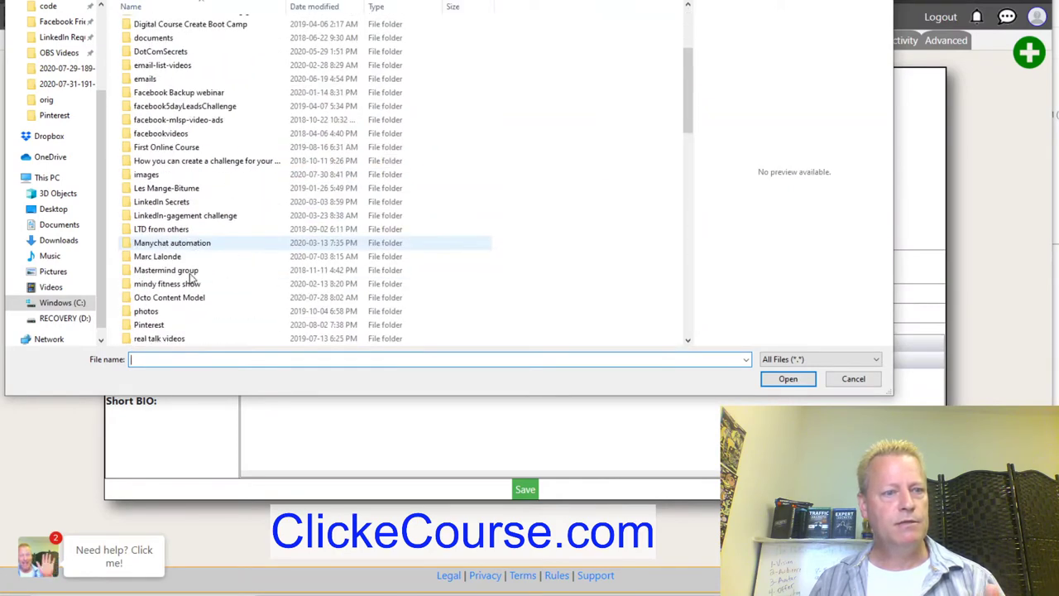
double_click(153, 312)
left_click(194, 178)
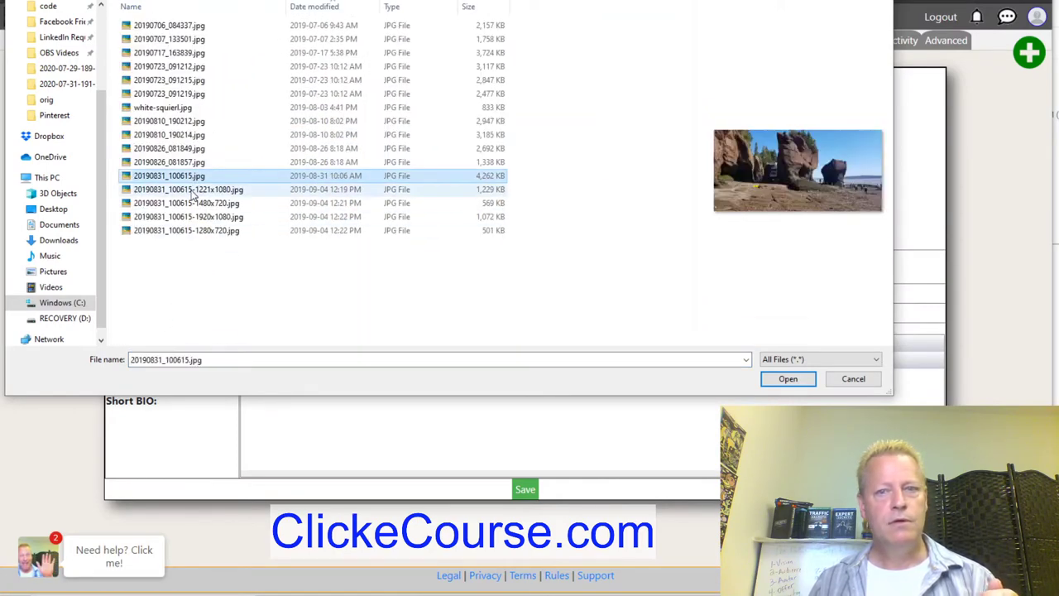
left_click(193, 190)
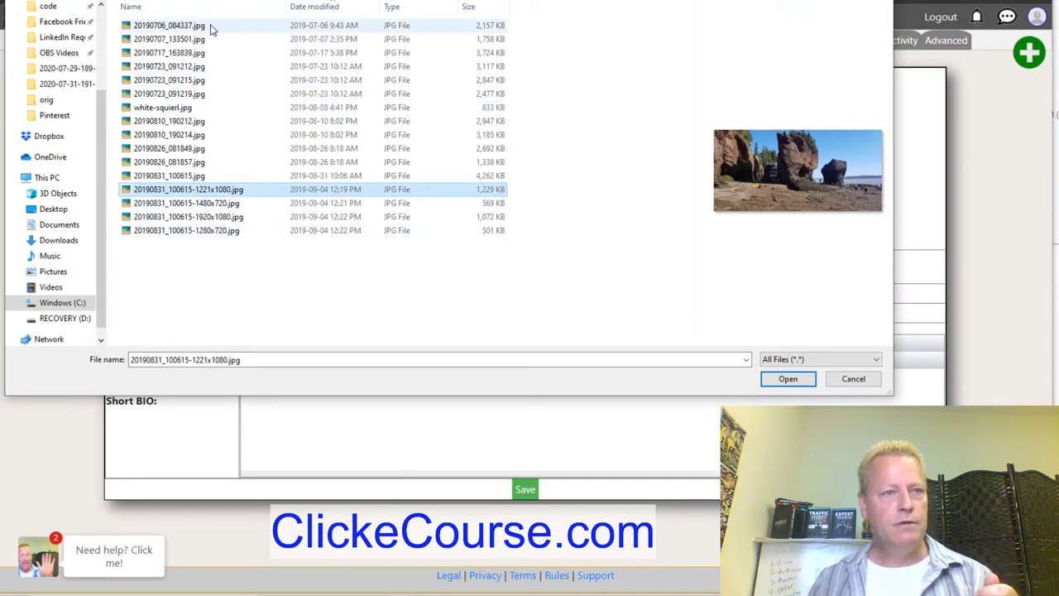
left_click(190, 52)
left_click(186, 80)
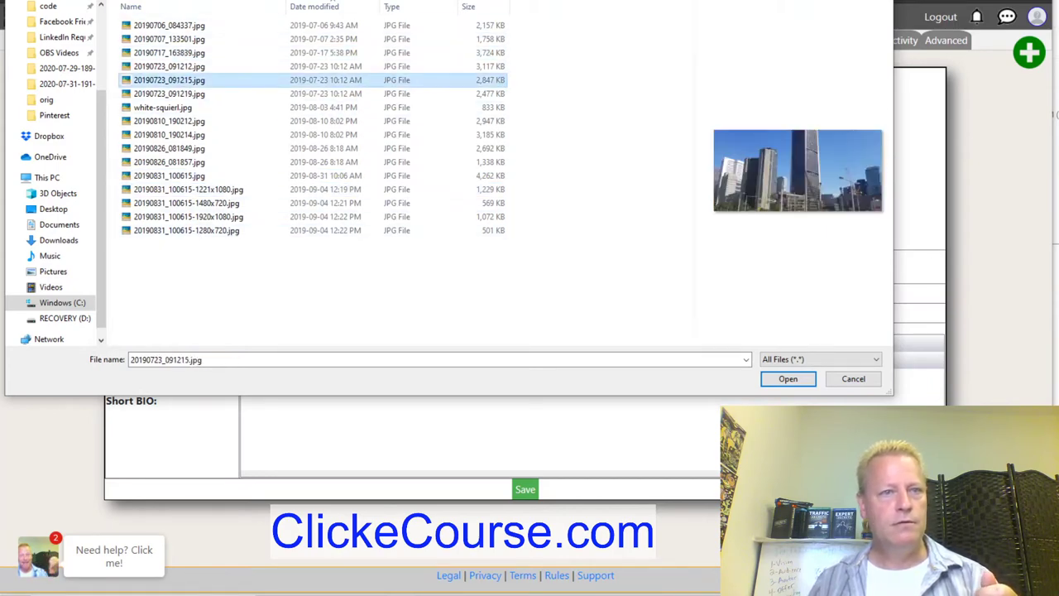
key("BackSpace")
scroll(218, 241, "down", 2)
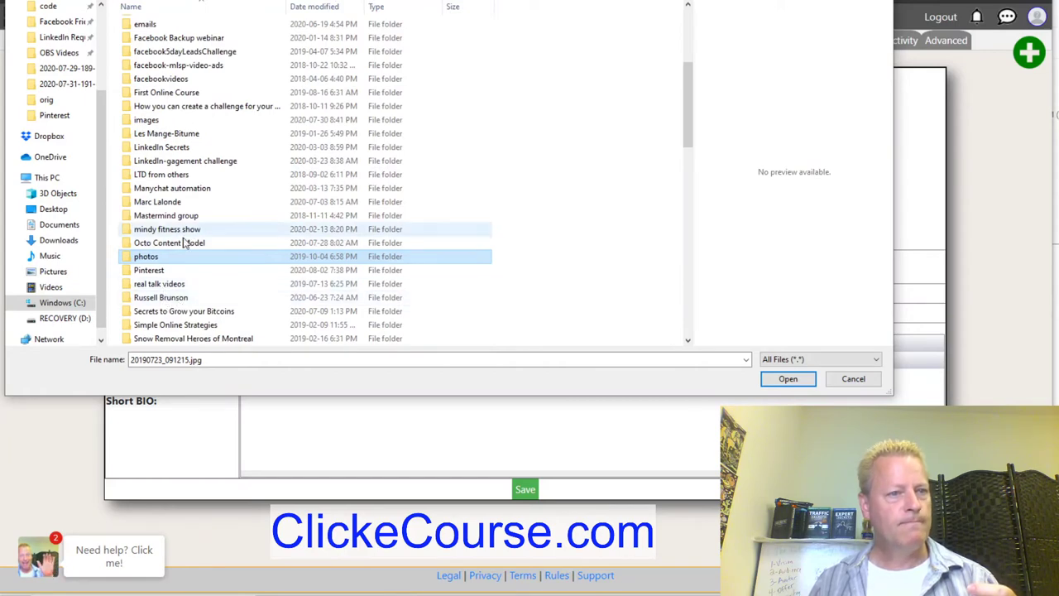
Save I CRACKED THE CODE.v2.png from the images folder as the profile picture, then view the Feed.
left_click(162, 120)
key("Return")
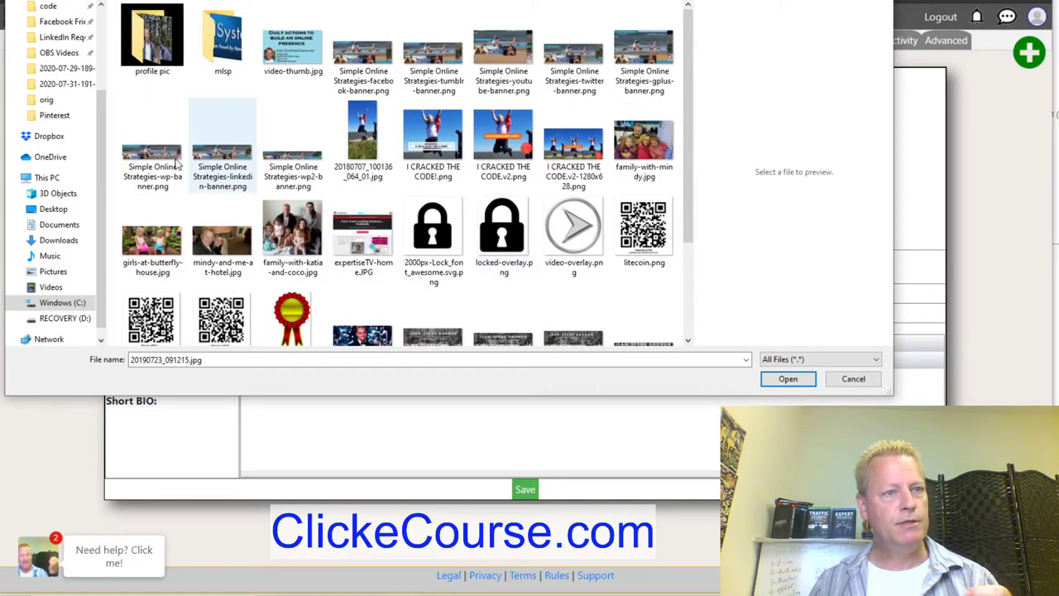
left_click(493, 145)
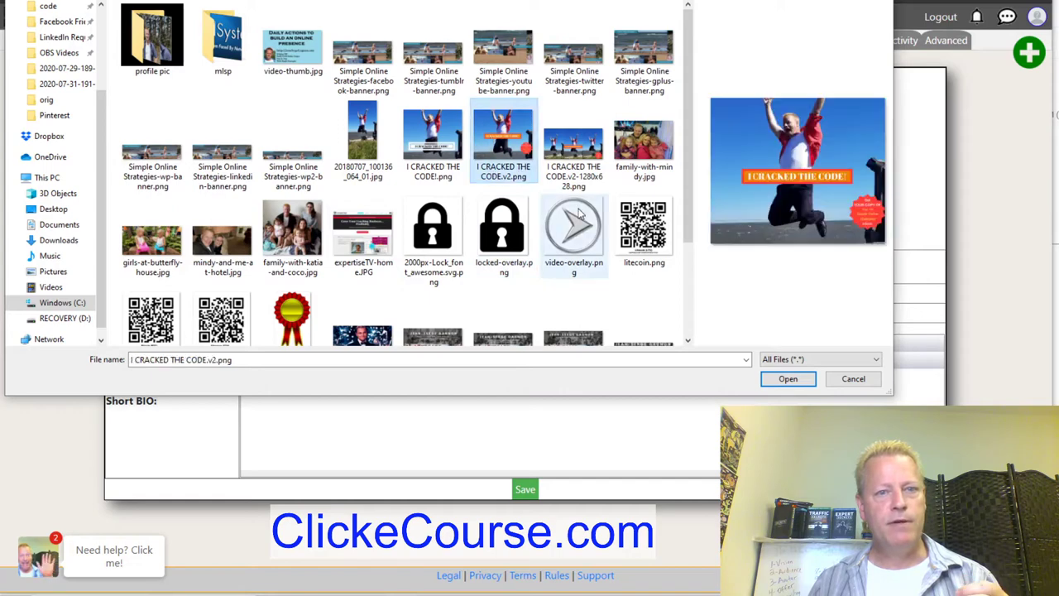
left_click(788, 378)
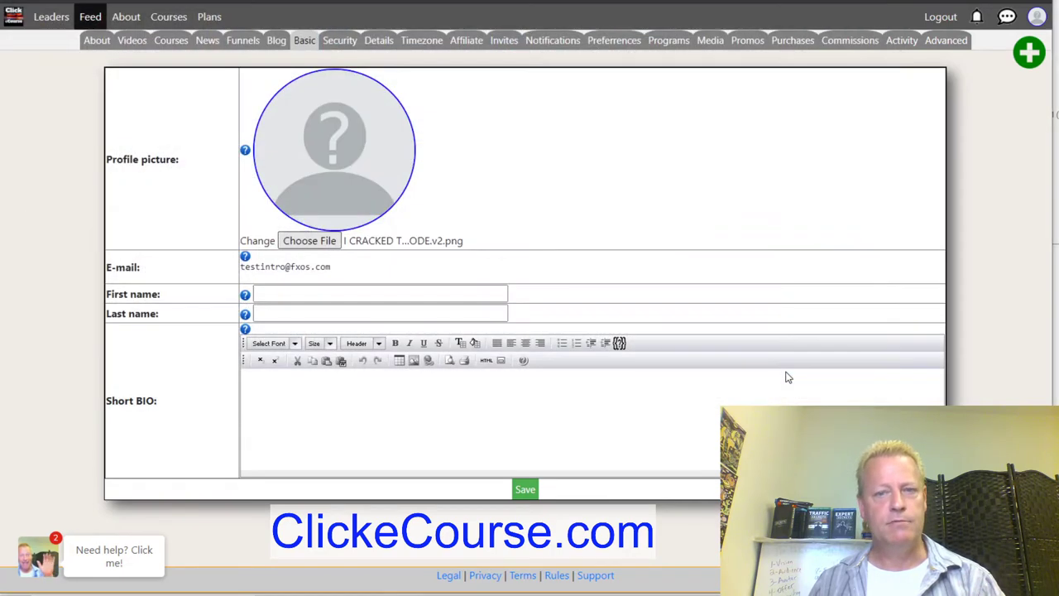
left_click(530, 492)
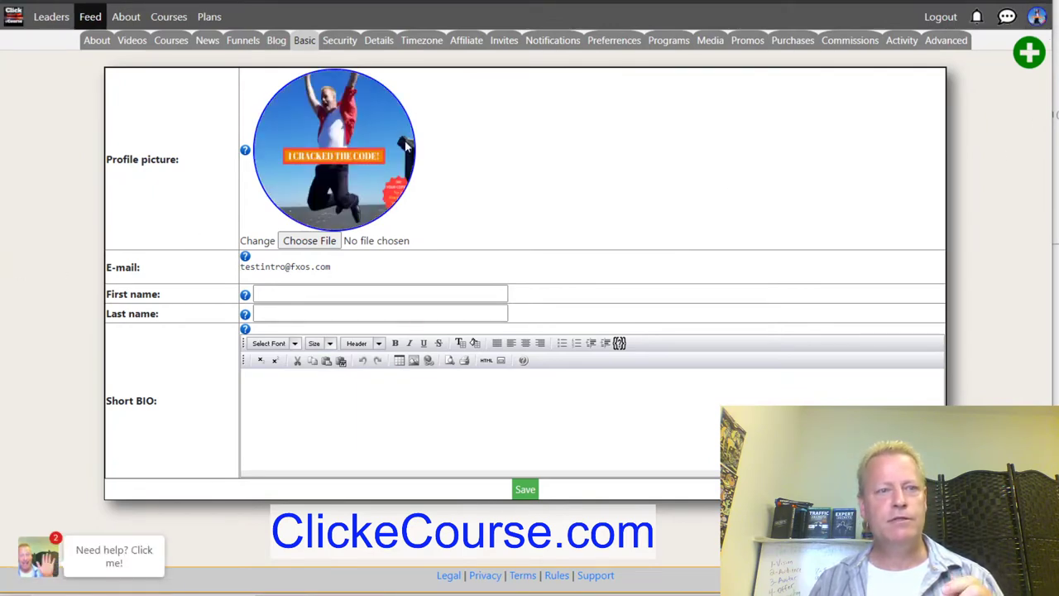
left_click(88, 16)
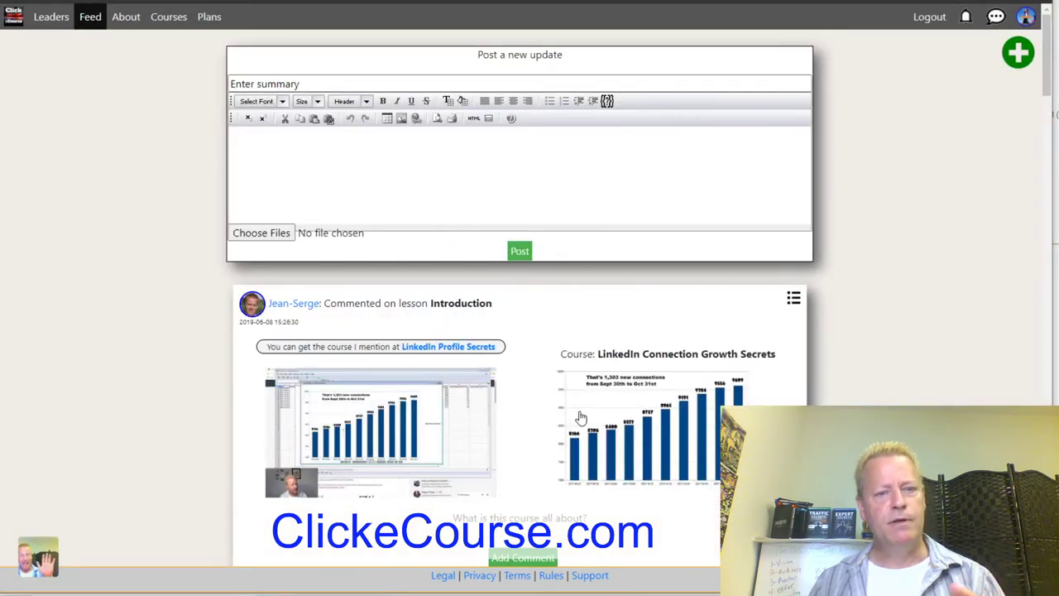
scroll(577, 401, "down", 5)
scroll(577, 401, "up", 5)
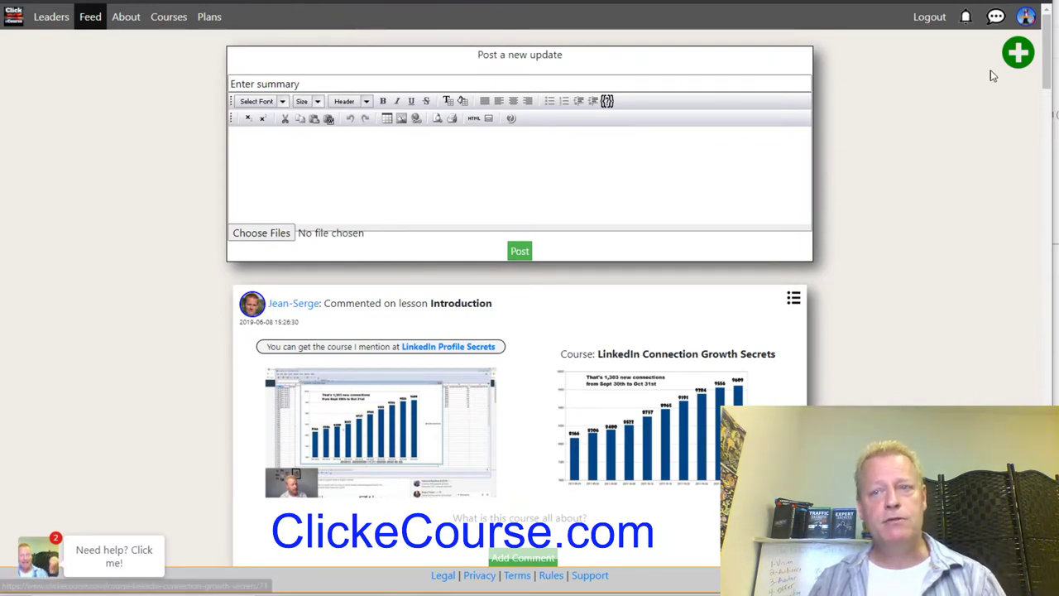
Set the Short BIO to 'I'm testing the site now', enter first and last names, and save.
left_click(1026, 17)
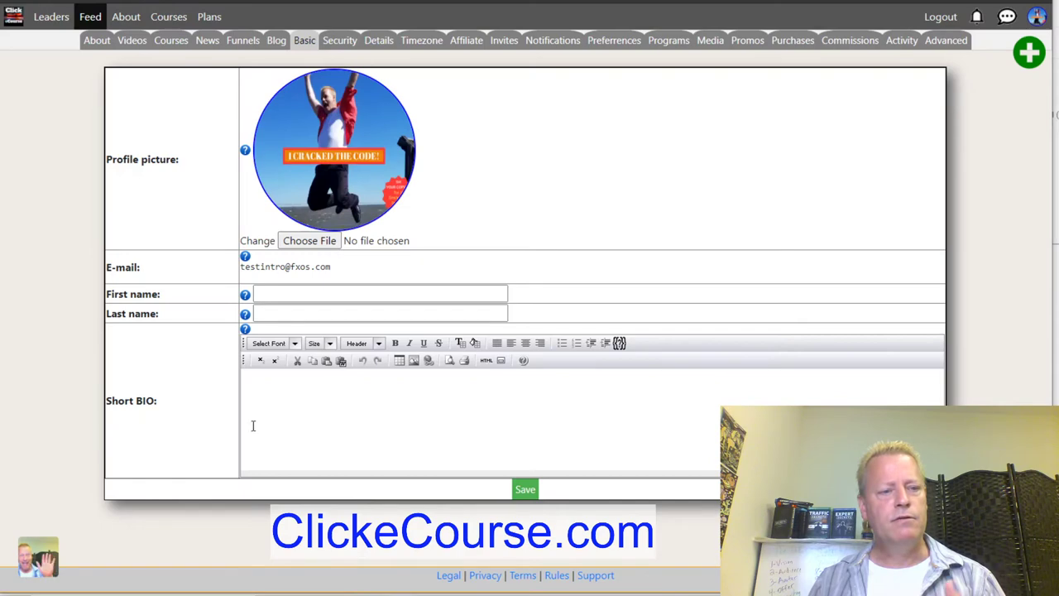
type("'m ")
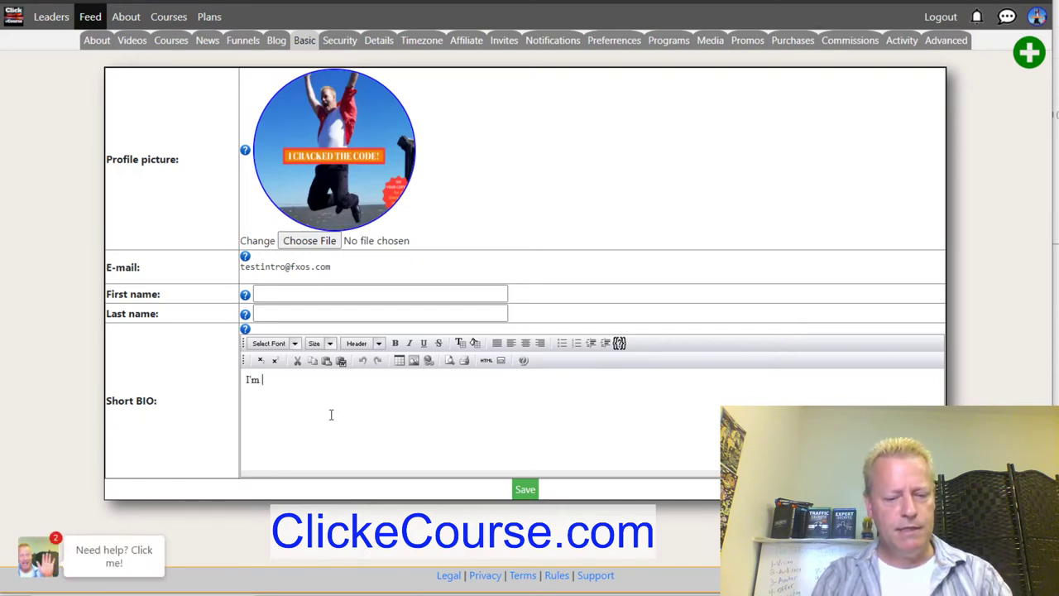
type("testing the site ")
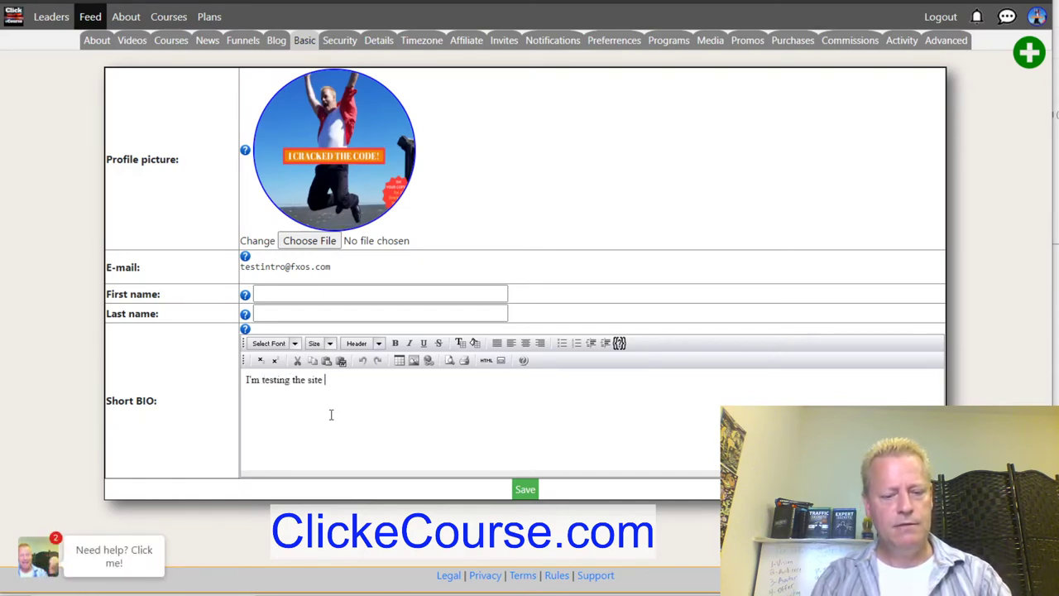
type("now")
left_click(285, 292)
type("Testing")
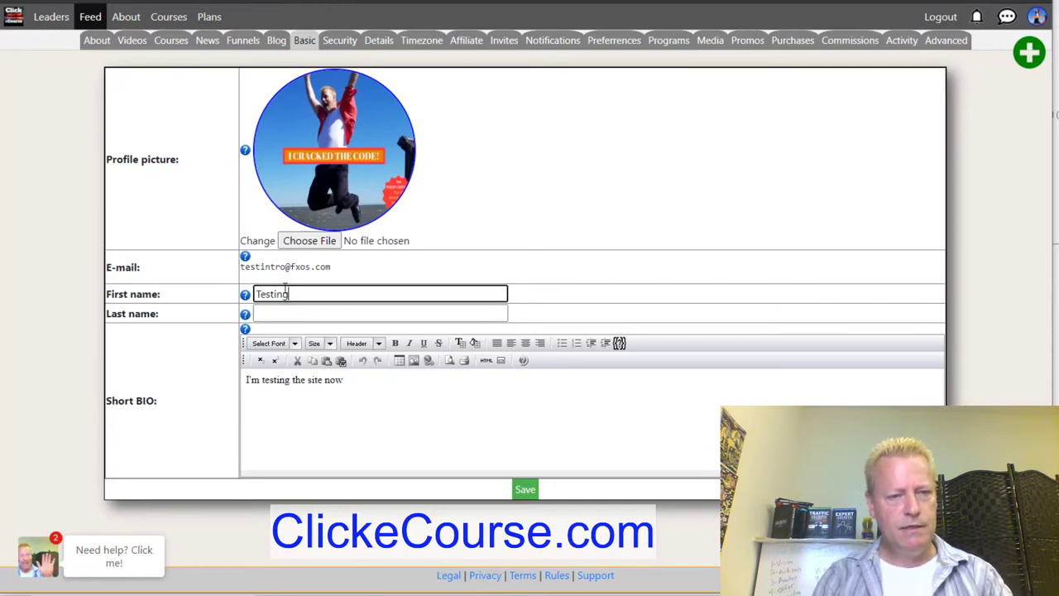
left_click(282, 313)
type("INgtro")
key("Left")
key("Left")
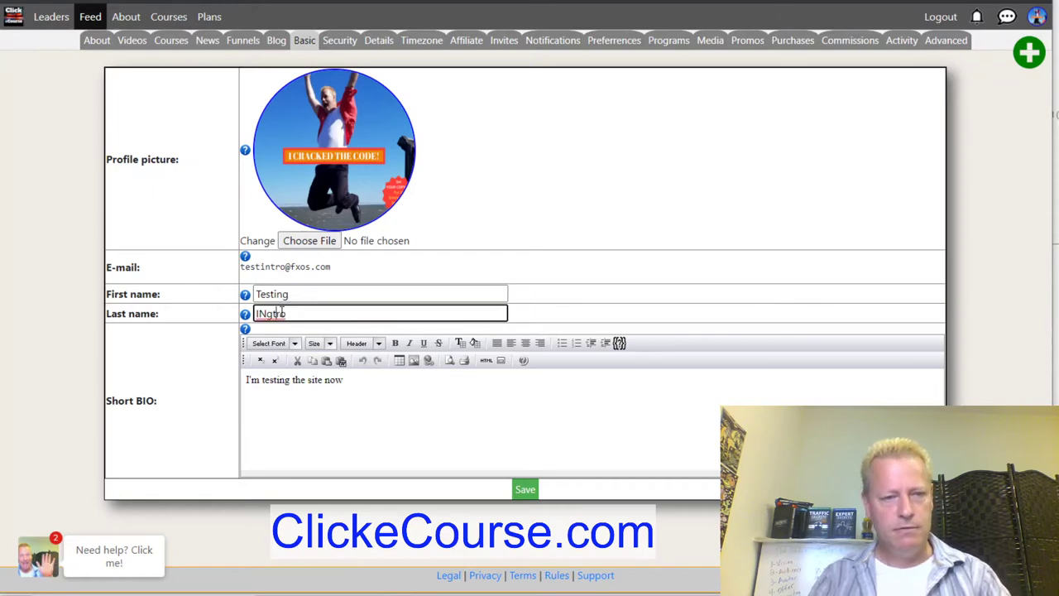
key("Delete")
type("n")
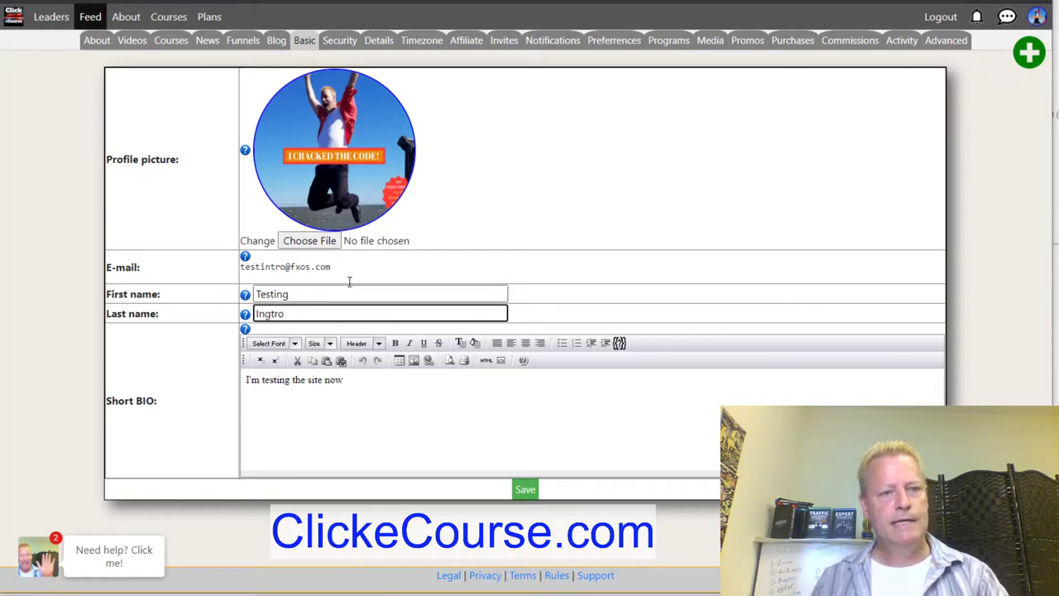
left_click(393, 259)
left_click(525, 489)
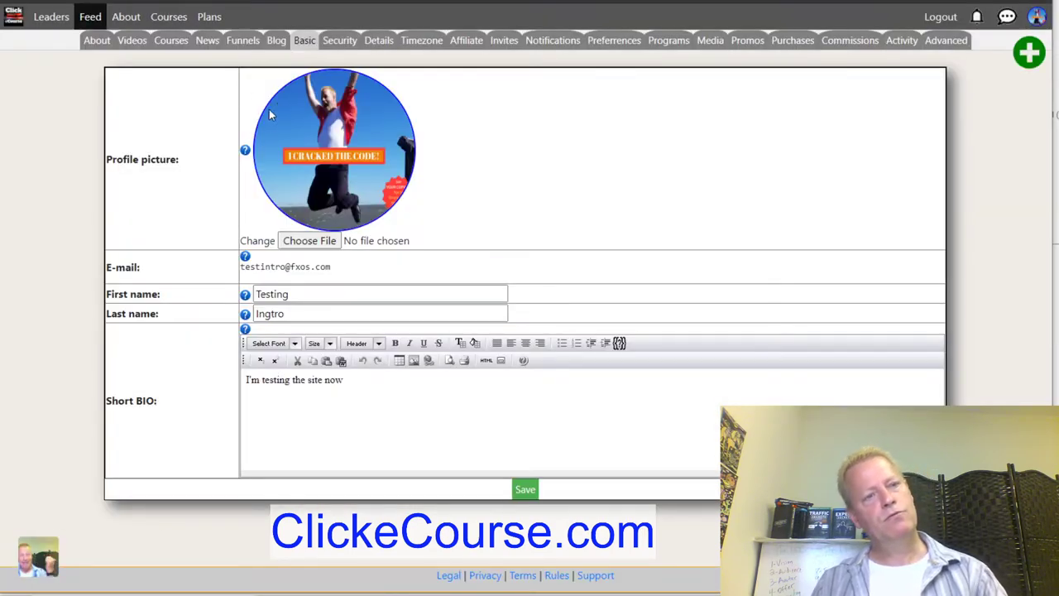
From the About page, choose Course in the green plus menu to begin a new course.
left_click(95, 43)
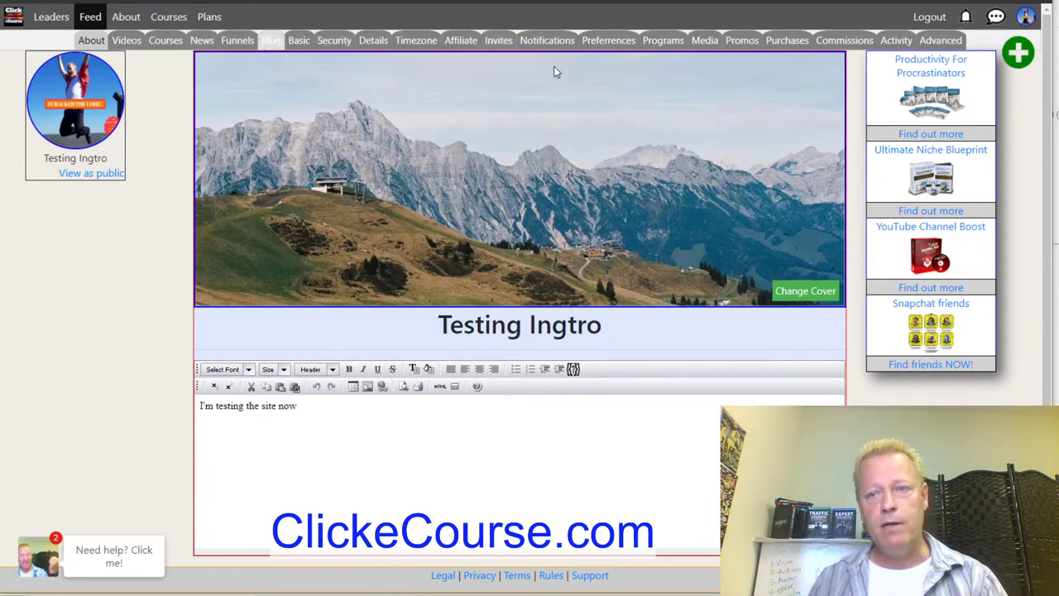
left_click(1008, 54)
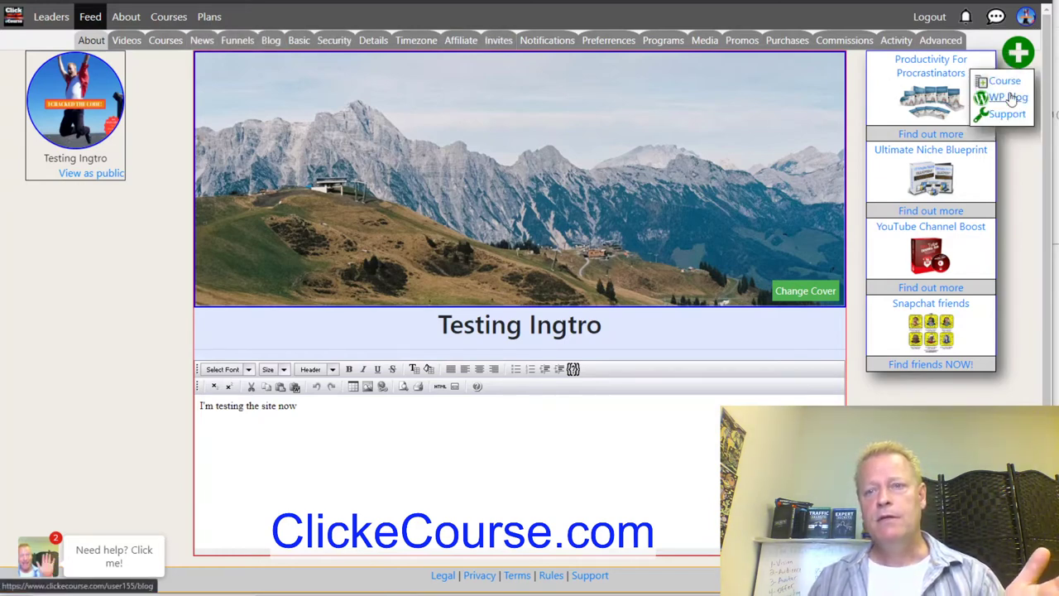
left_click(1004, 83)
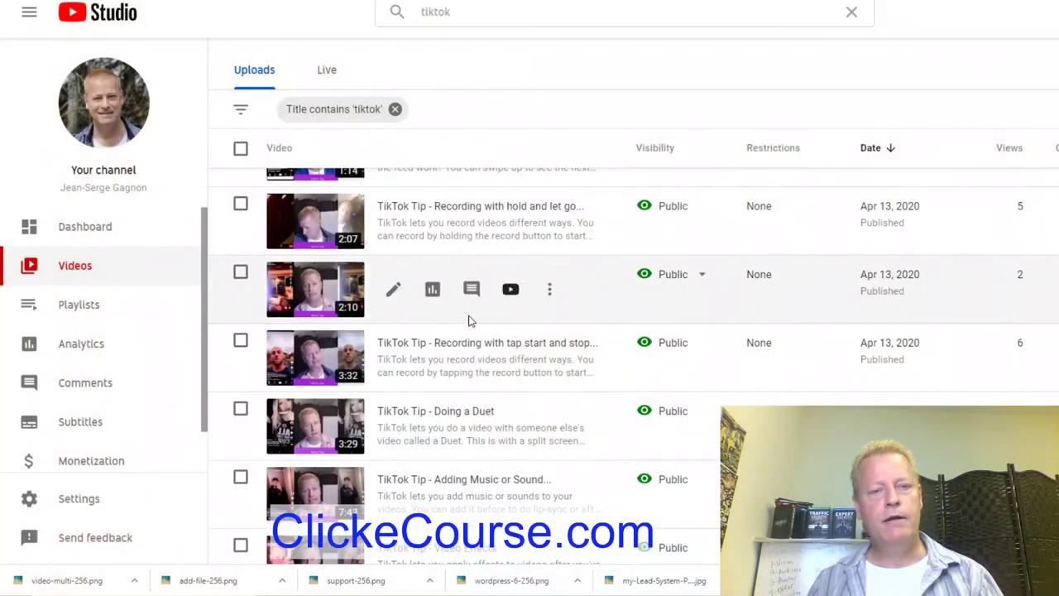
Open the Options menu on the 1:14 TikTok Tip video, then return to Click eCourse.
scroll(468, 320, "down", 4)
scroll(472, 331, "up", 3)
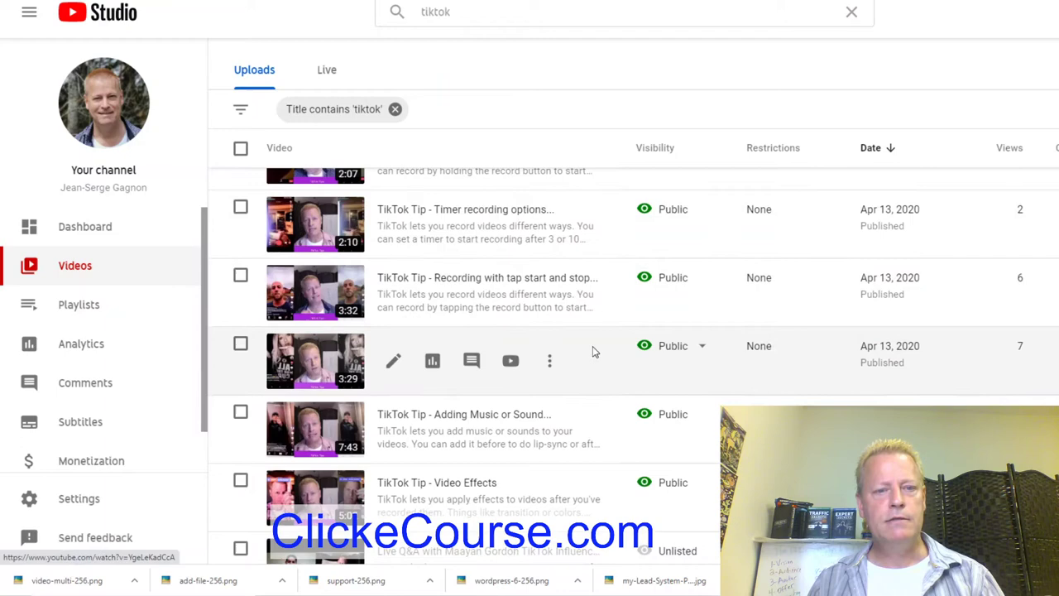
scroll(568, 300, "up", 1)
scroll(603, 224, "up", 2)
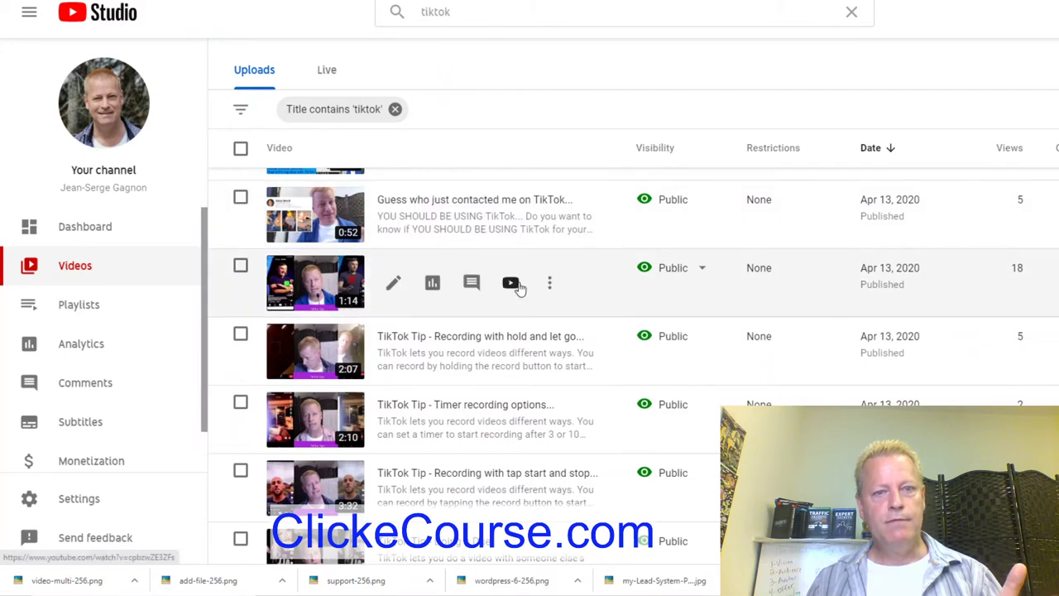
left_click(551, 285)
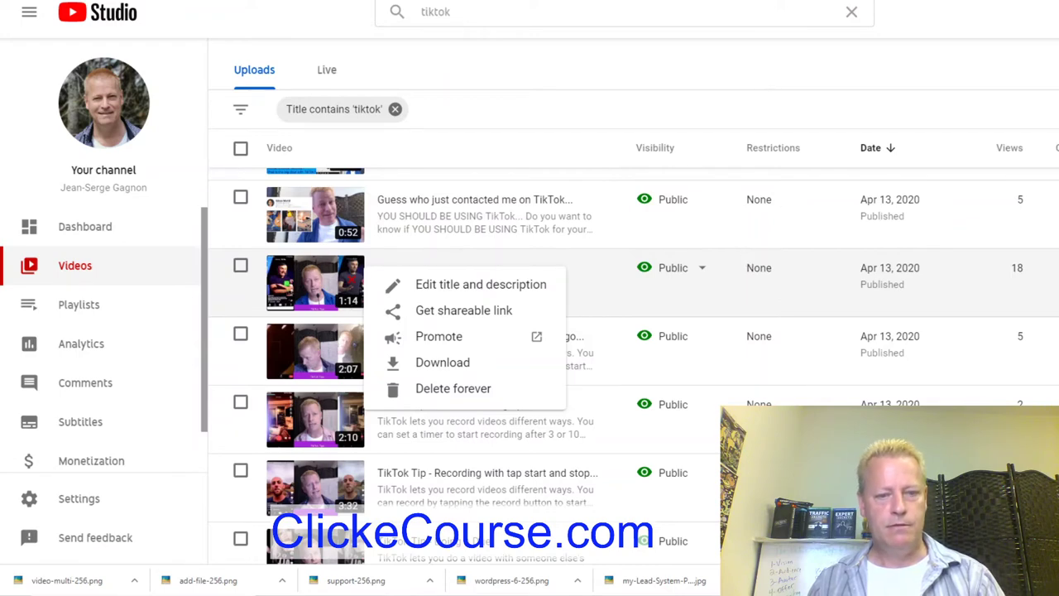
mouse_move(116, 595)
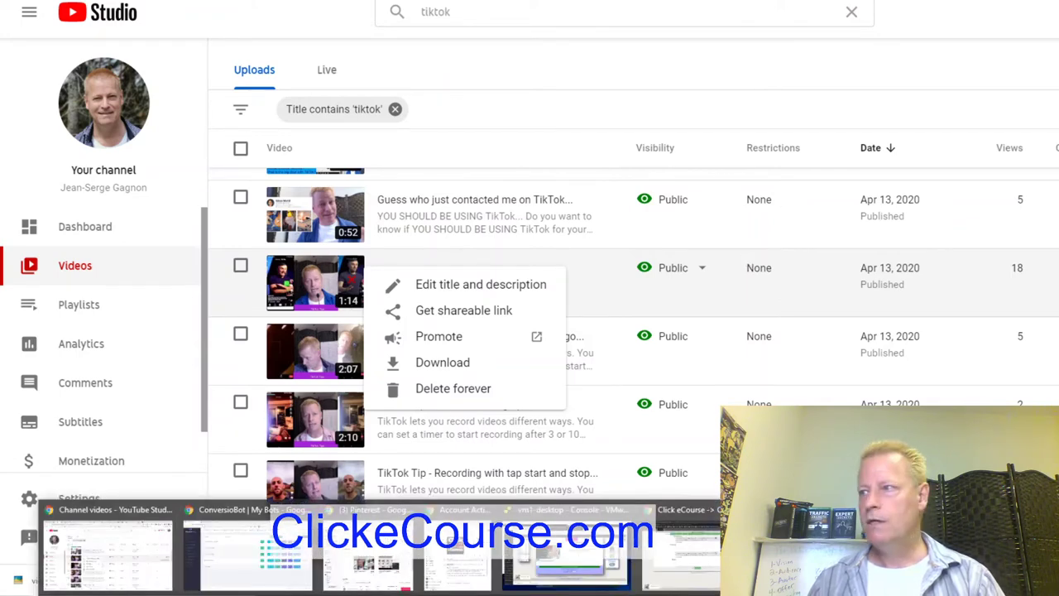
left_click(699, 565)
Enter title 'TikTok Test', summary 'Learn about TikTok' and an all-about-TikTok details line, then save.
left_click_drag(385, 79, 286, 94)
type("TikT")
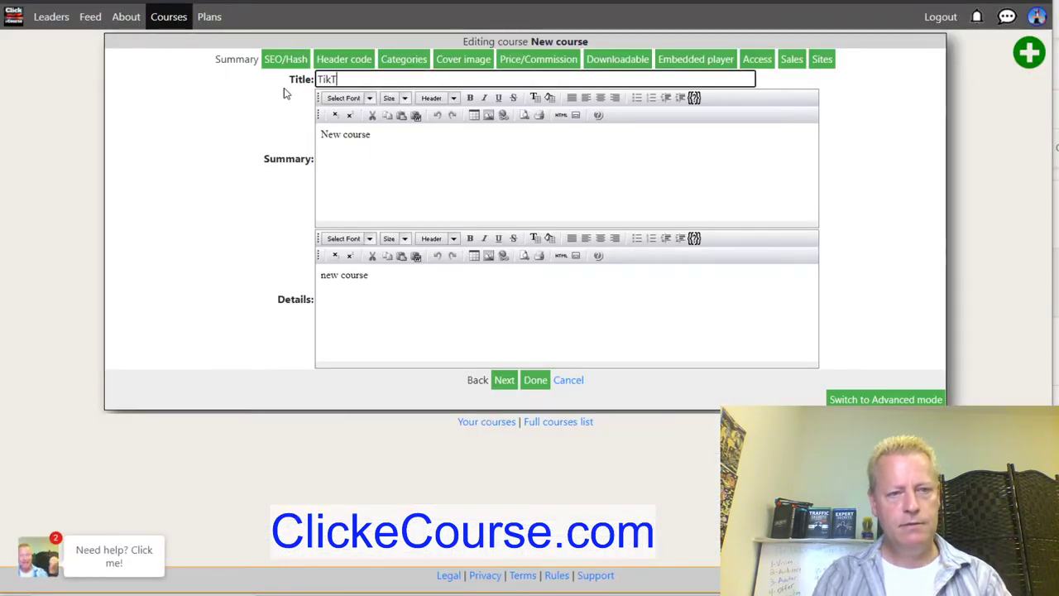
type("ok Test")
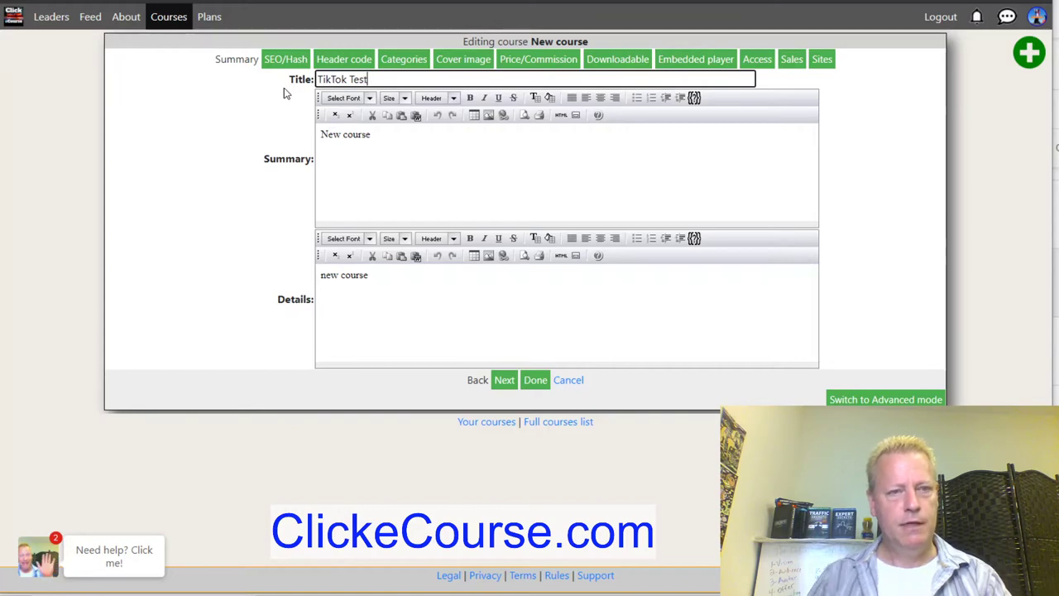
left_click_drag(383, 132, 302, 126)
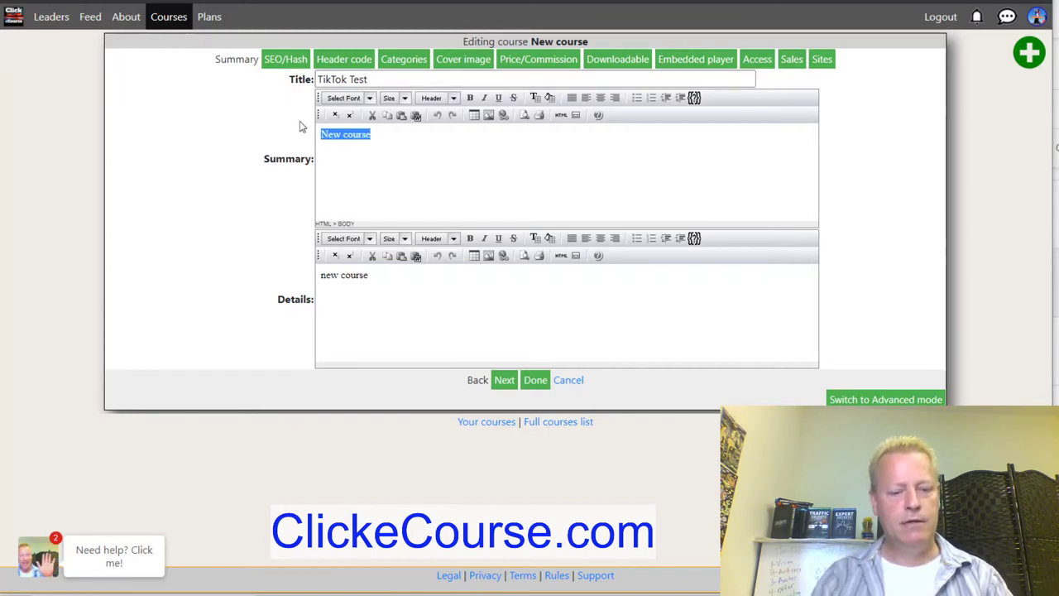
type("Learn about TikTok")
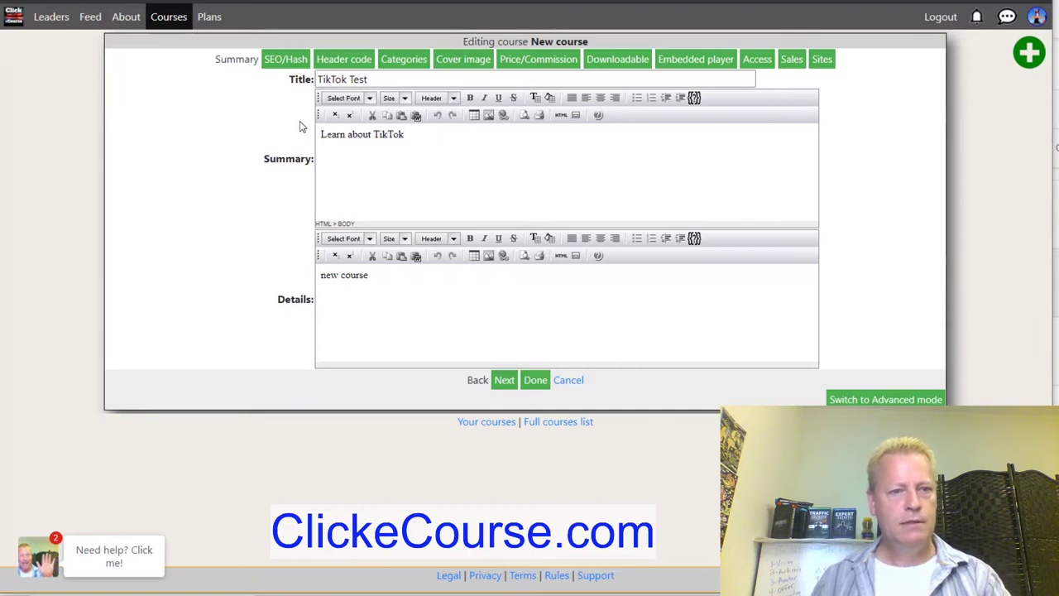
left_click_drag(411, 300, 260, 276)
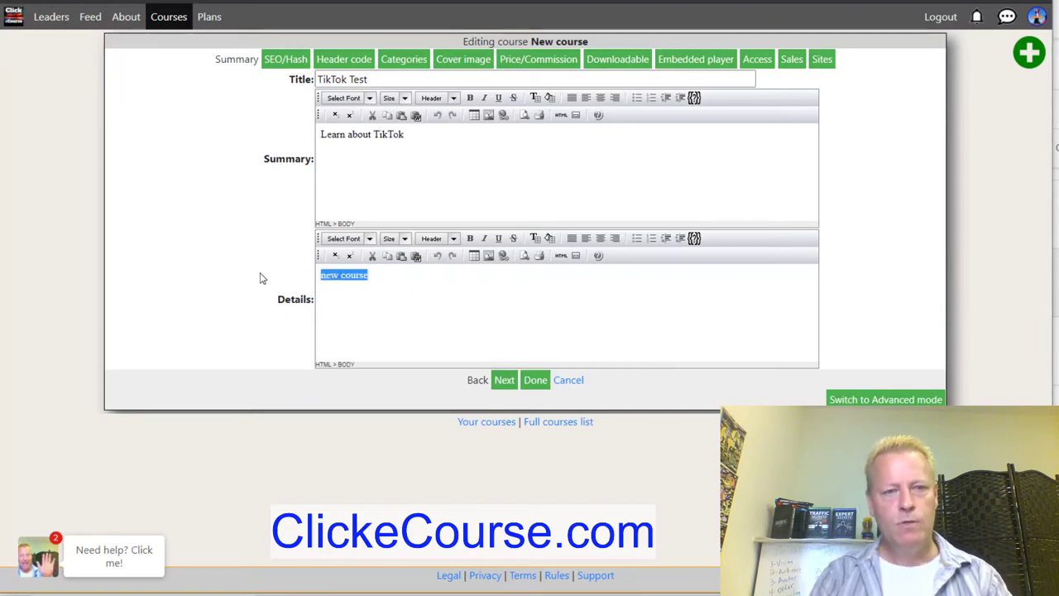
type("This")
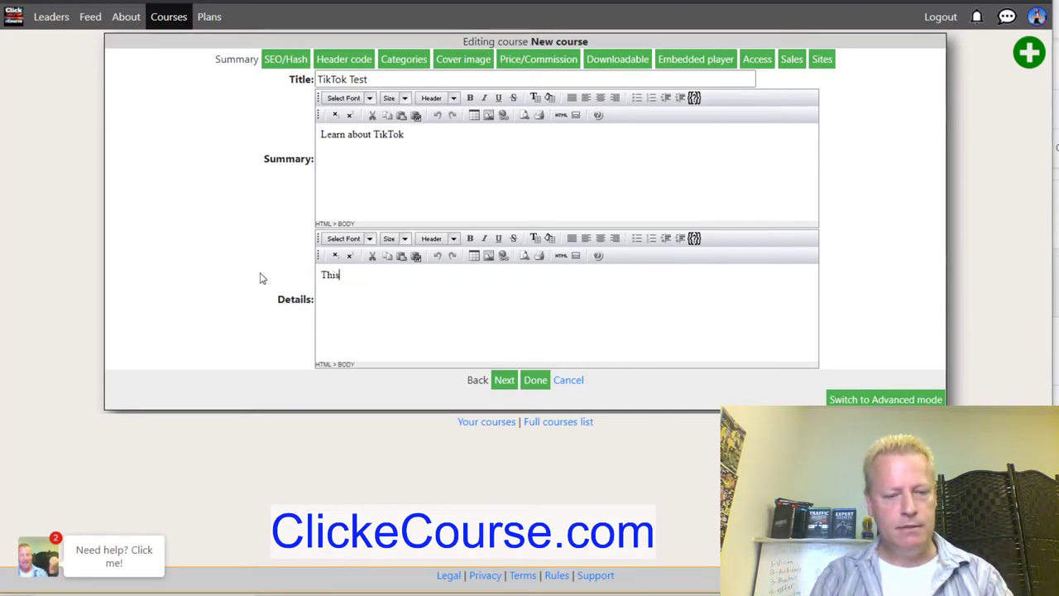
type(" is all about TikTok.. blah bl")
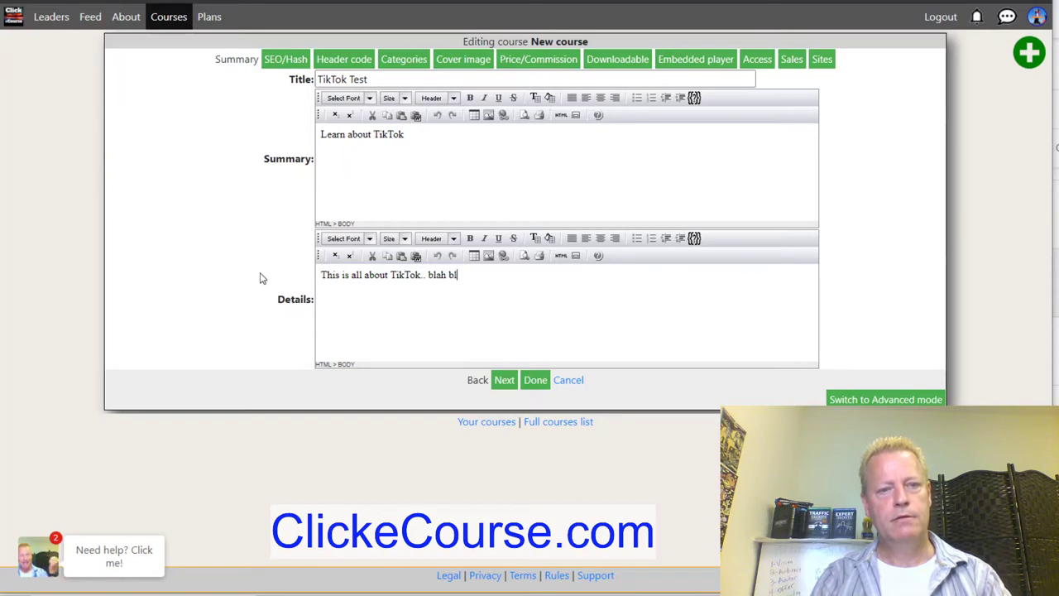
type("ah blah")
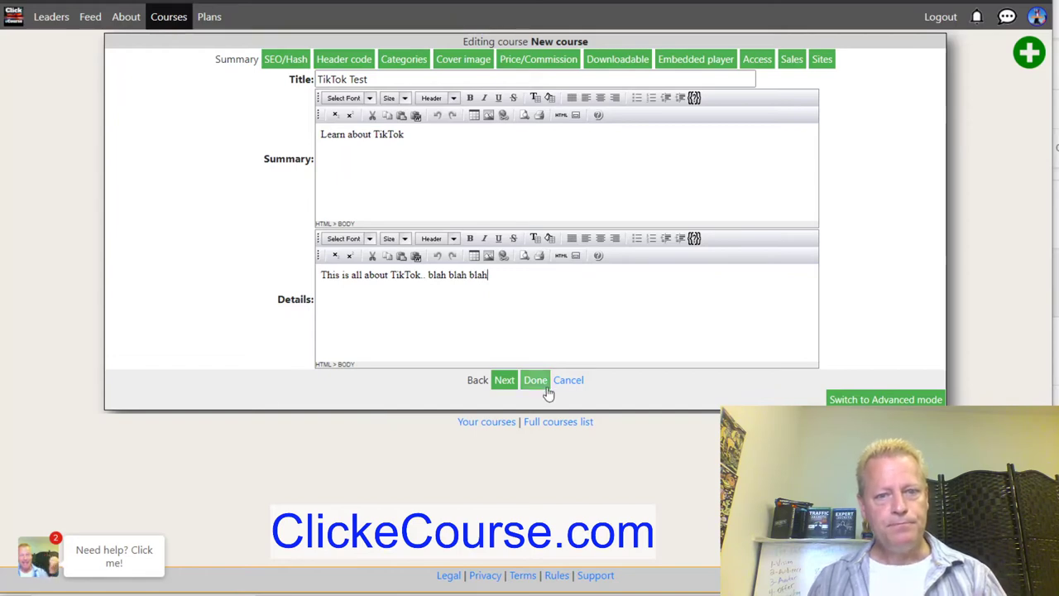
left_click(505, 380)
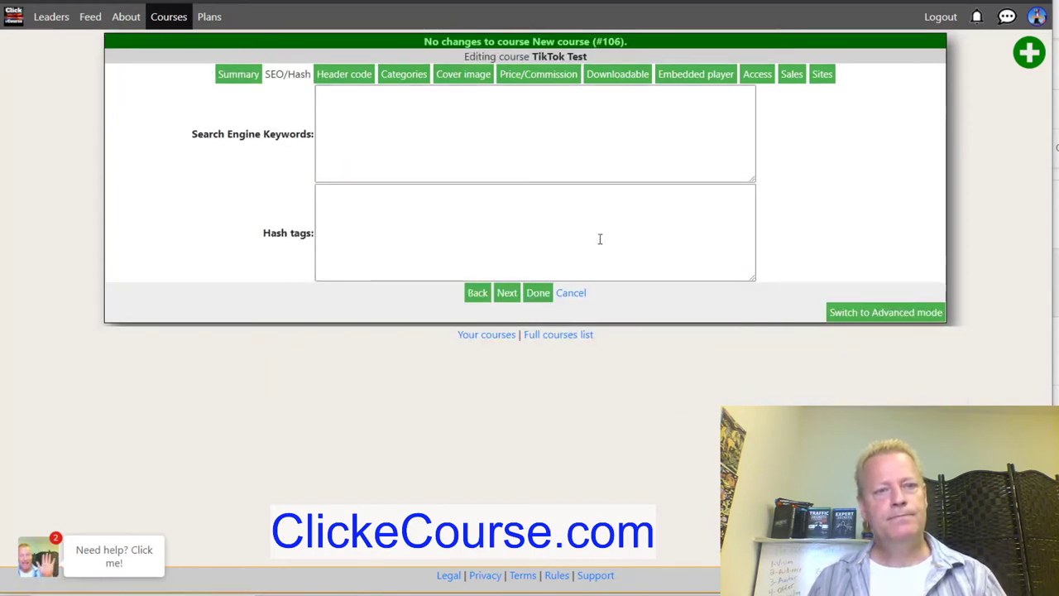
Enter keywords tiktok, tiktok tips, tiktok marketing, tiktok course and tiktok learning, one per line.
left_click(408, 105)
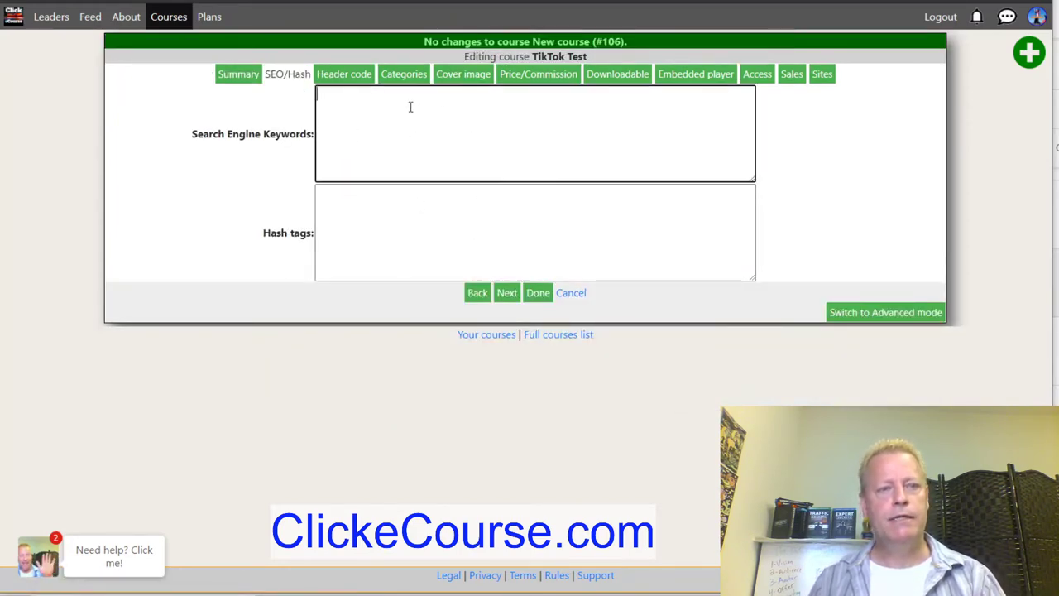
type("titok")
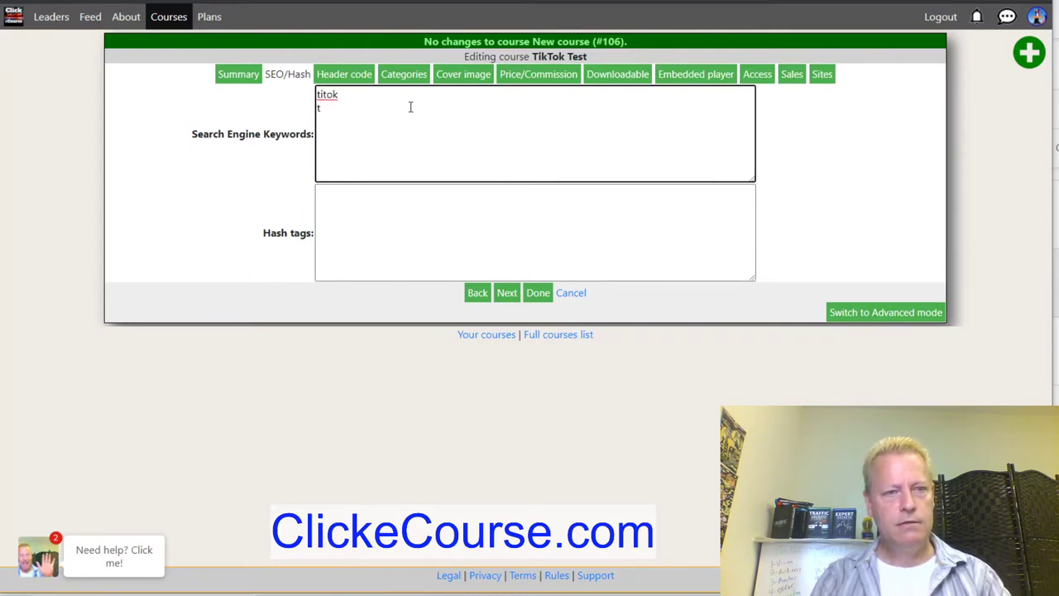
key("BackSpace")
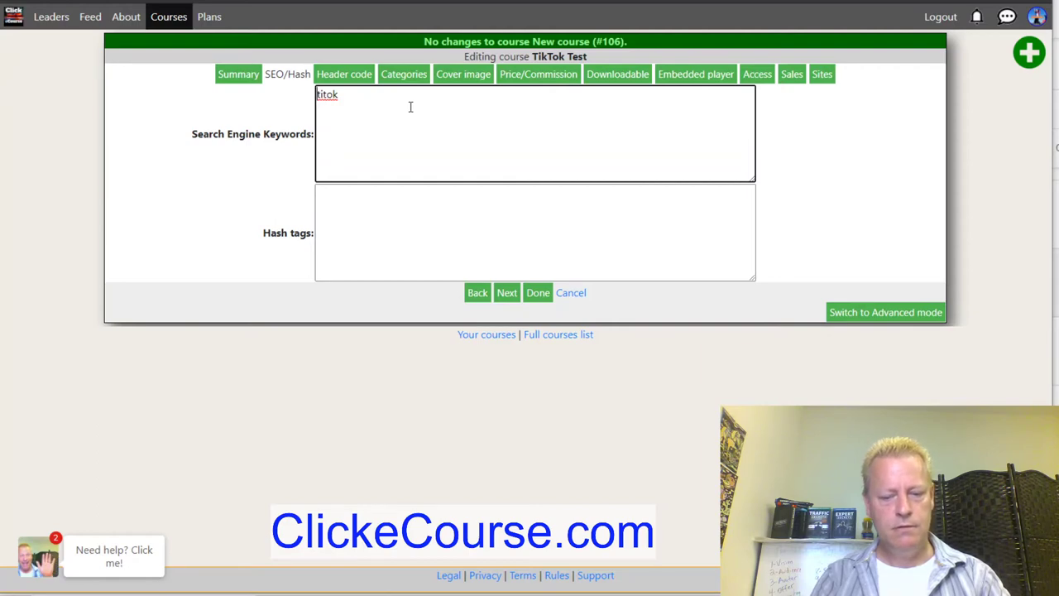
key("Up")
key("Right")
key("Right")
type("k")
key("BackSpace")
type("k")
key("Down")
type("tiktok top")
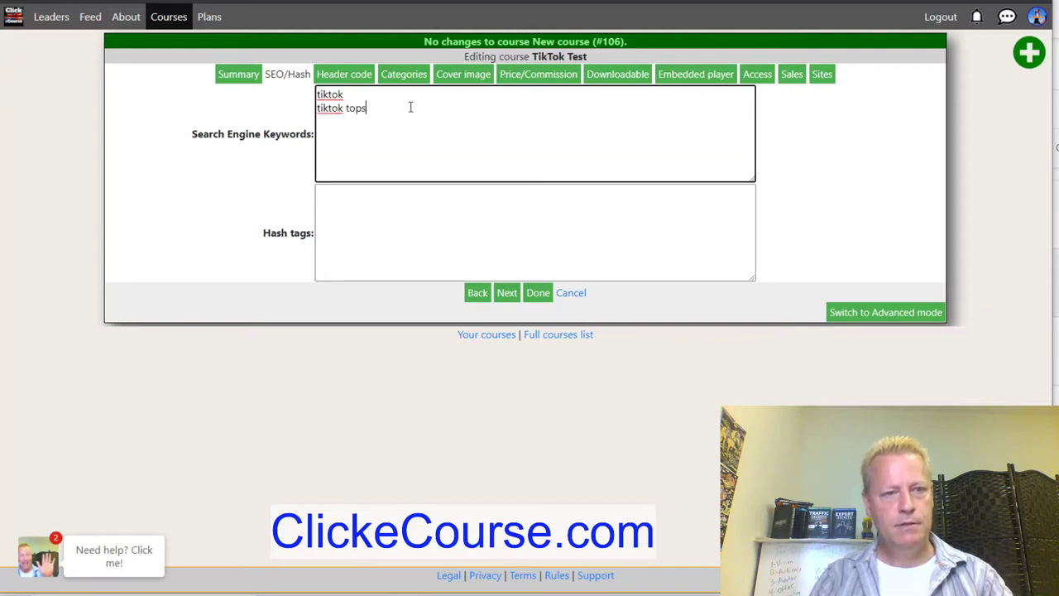
type("ips")
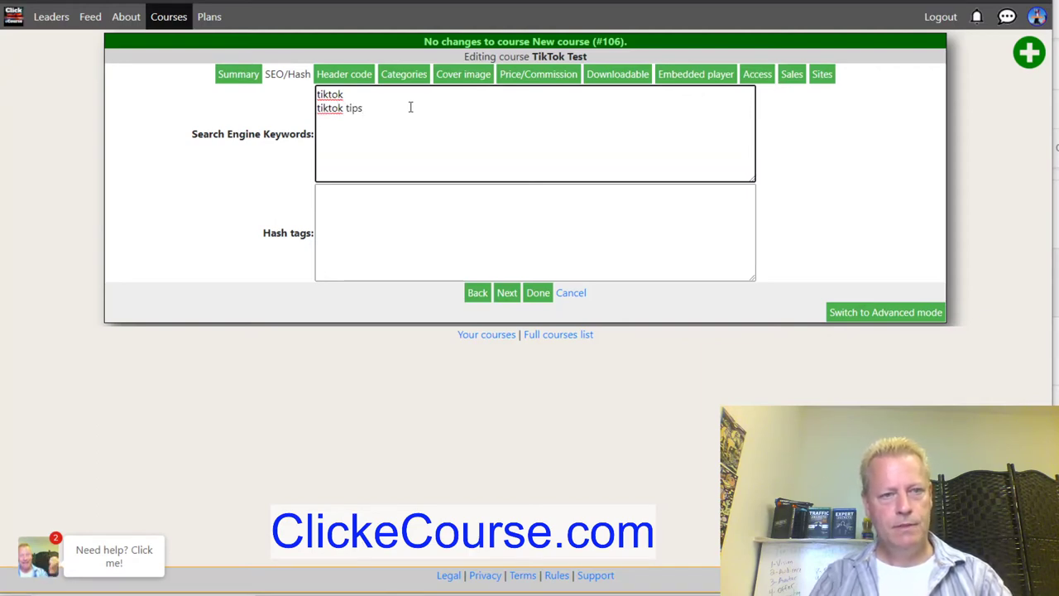
type("tiktok marketing")
key("Return")
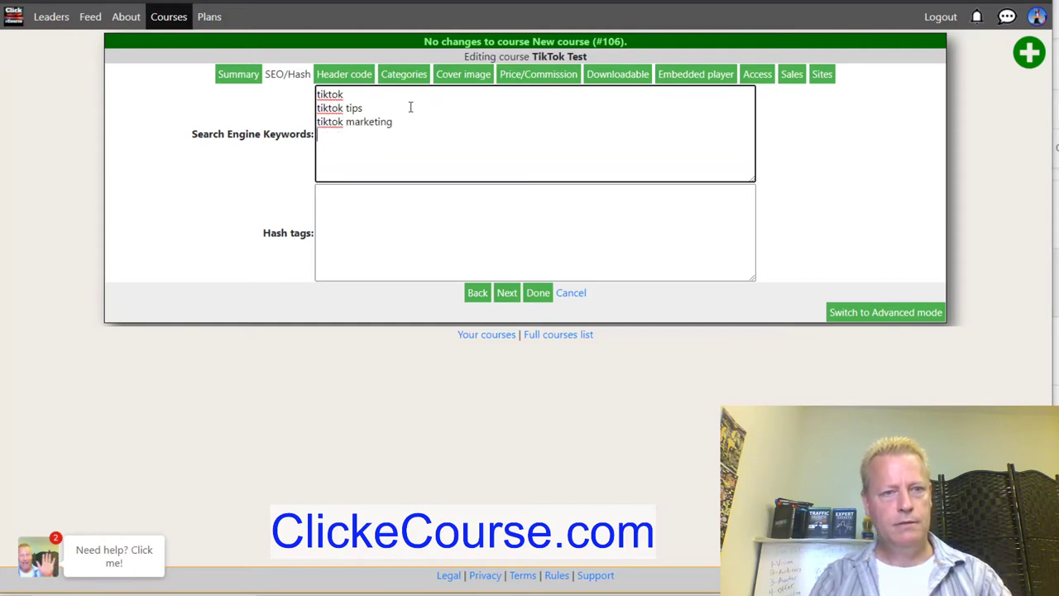
type("tiktok course")
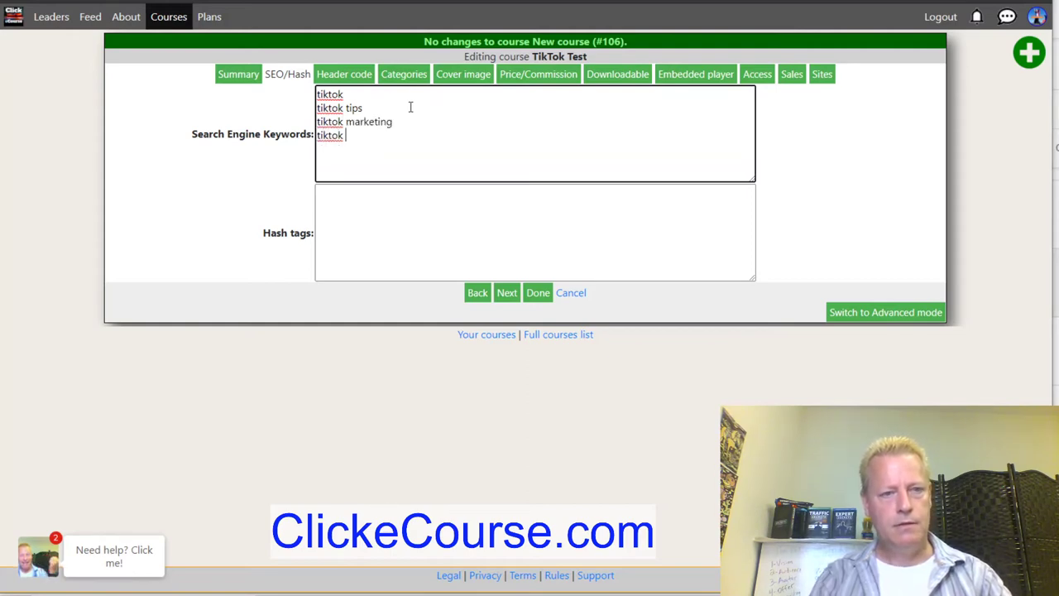
key("Return")
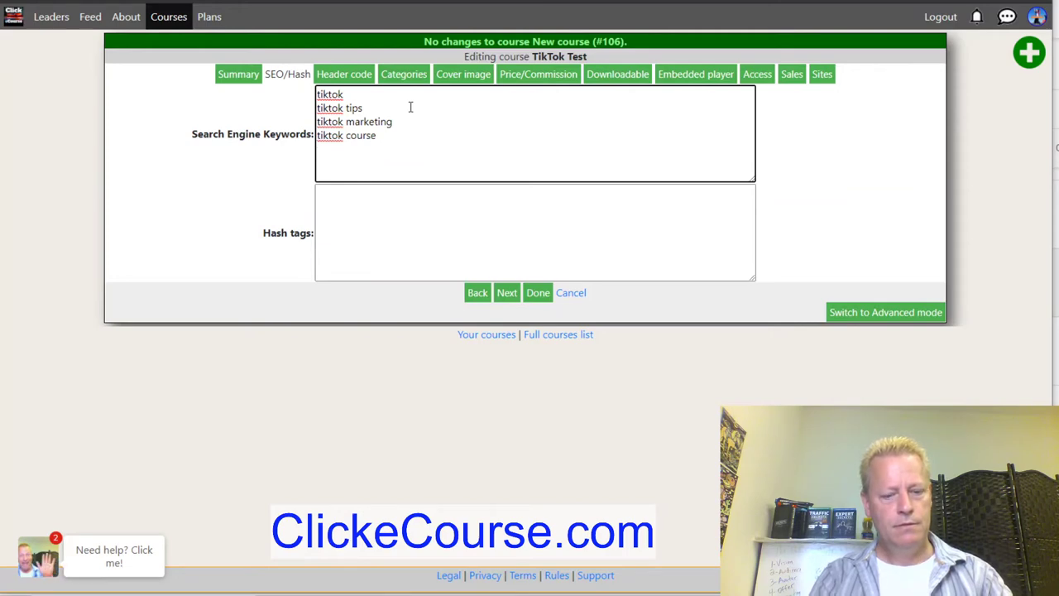
type("tiktok learning")
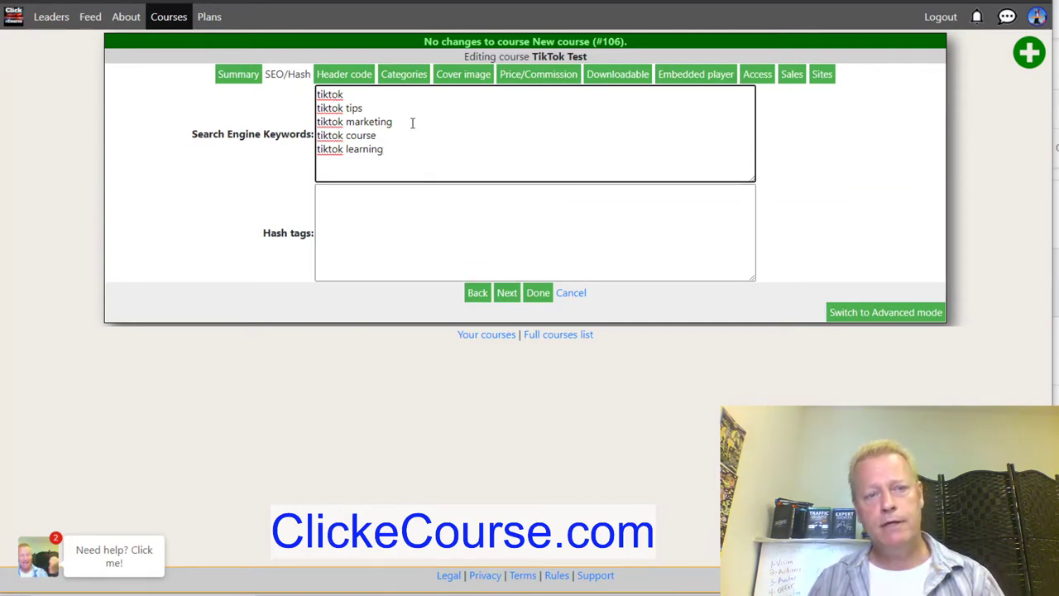
Append 'tiktok viral videos' after tiktok tips and save the keywords.
left_click(398, 106)
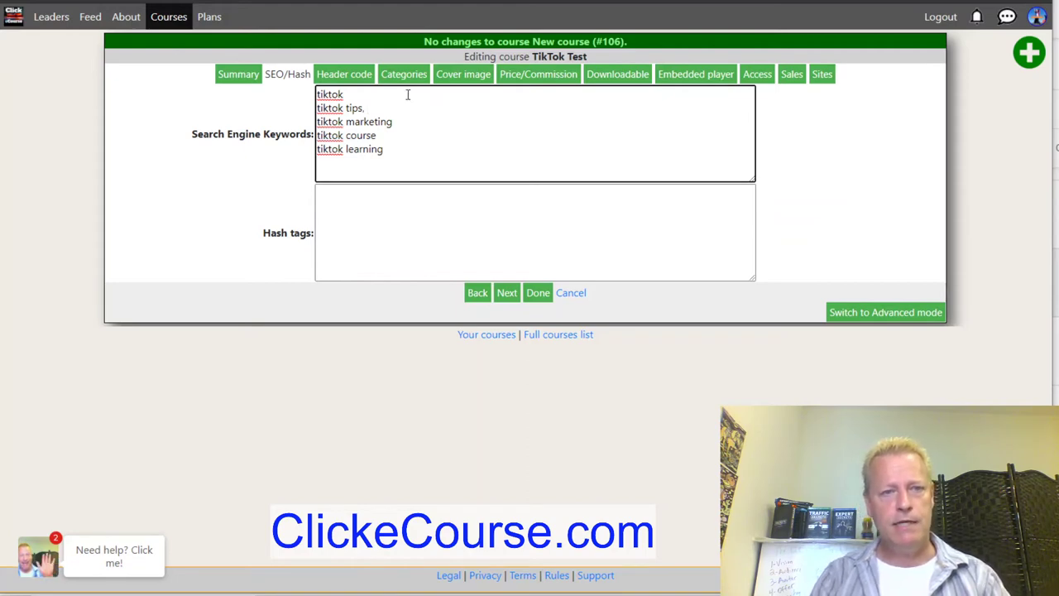
type(", tiketok ")
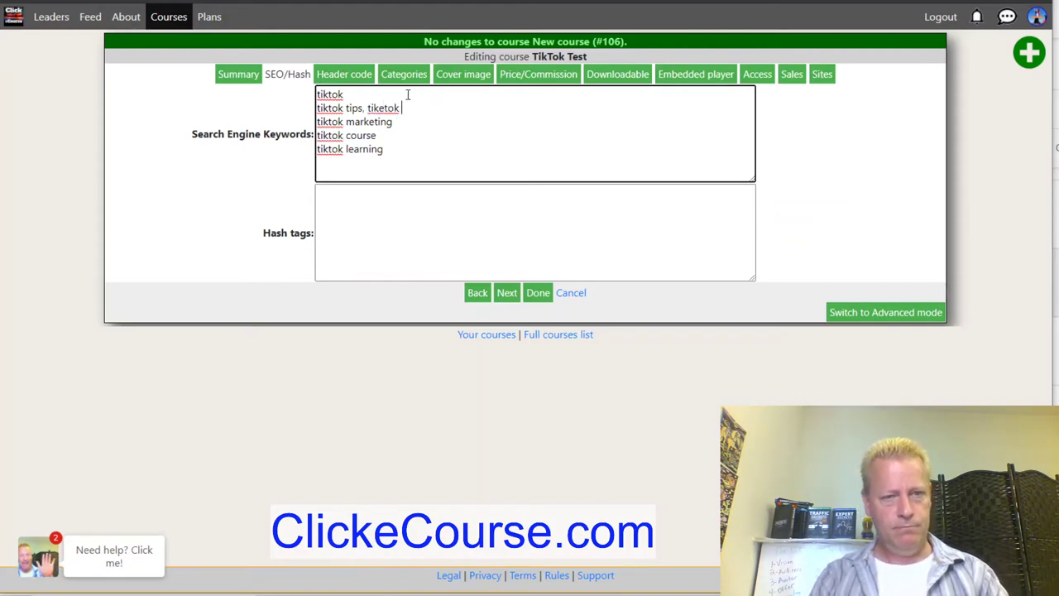
key("BackSpace")
key("BackSpace")
key("BackSpace")
key("BackSpace")
key("BackSpace")
type("tok ")
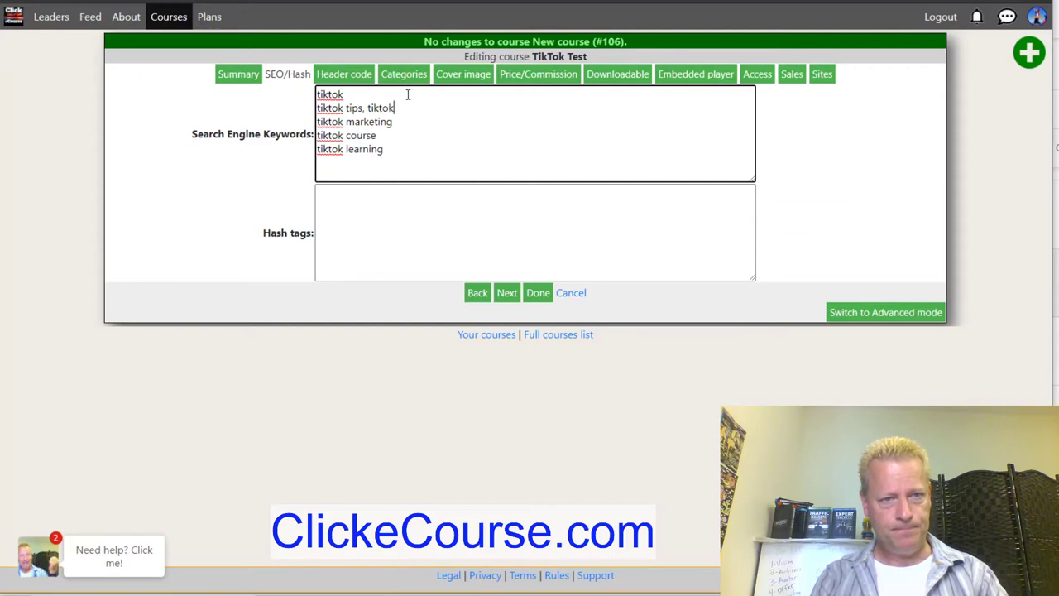
type("viral vide")
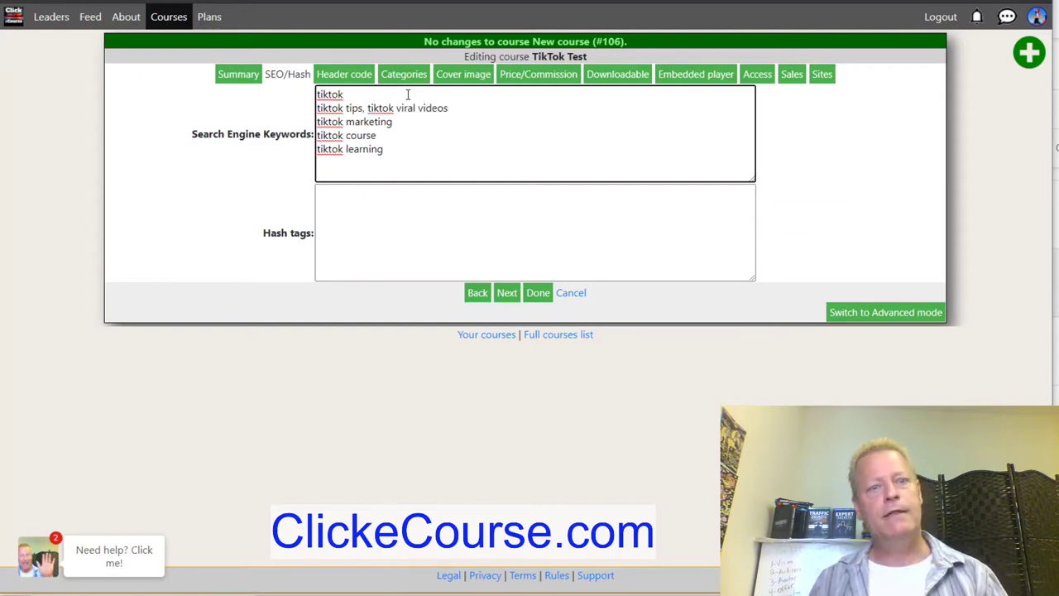
type("os")
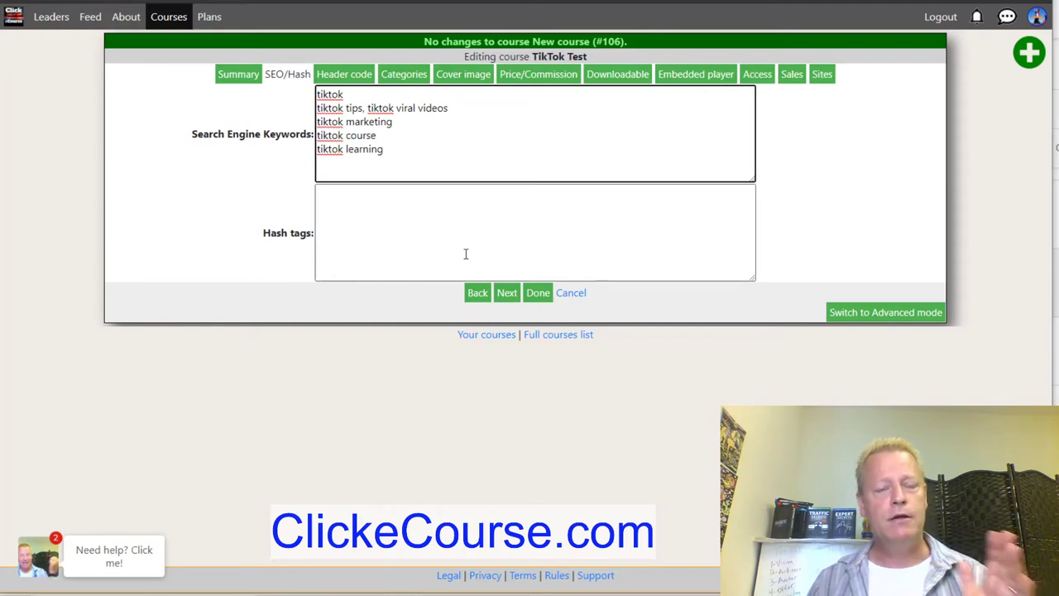
left_click(452, 256)
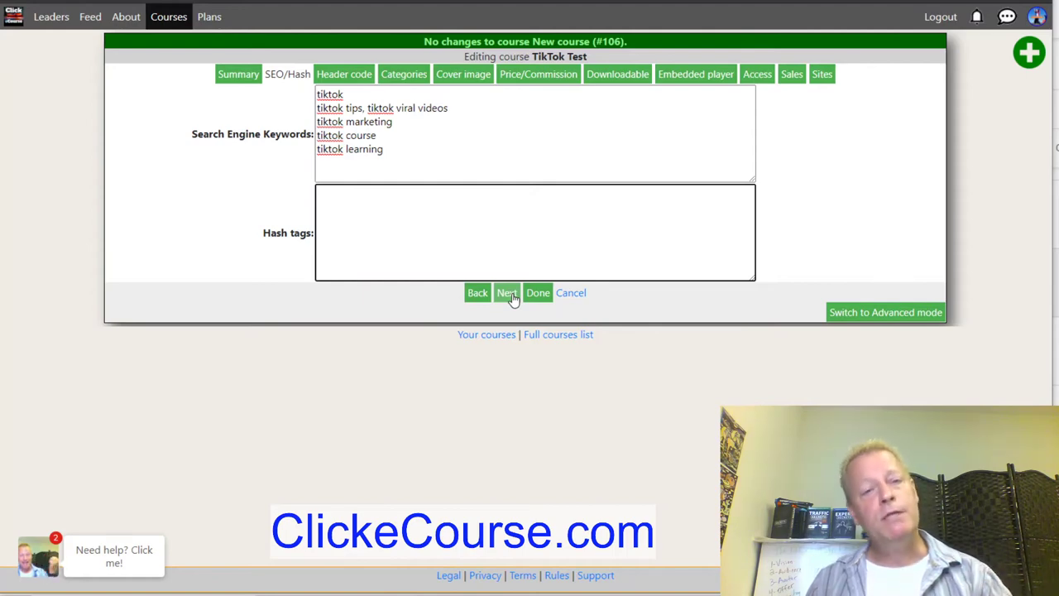
left_click(510, 295)
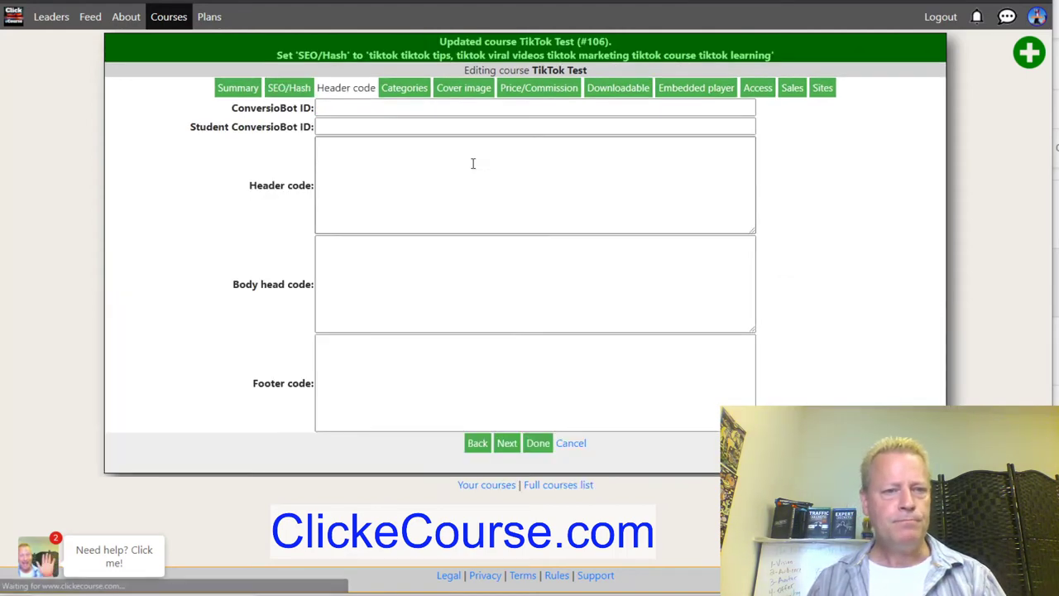
Place focus in the Header code box, leaving it empty.
left_click(350, 108)
left_click(333, 126)
left_click(360, 177)
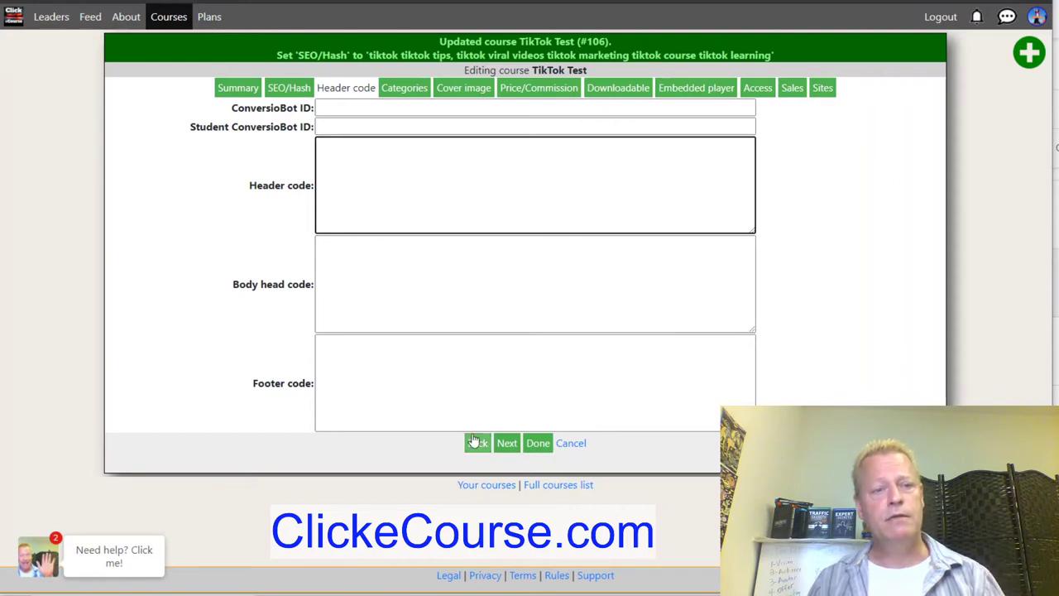
In Categories, choose TikTok and drop the accidentally chosen Facebook.
left_click(412, 88)
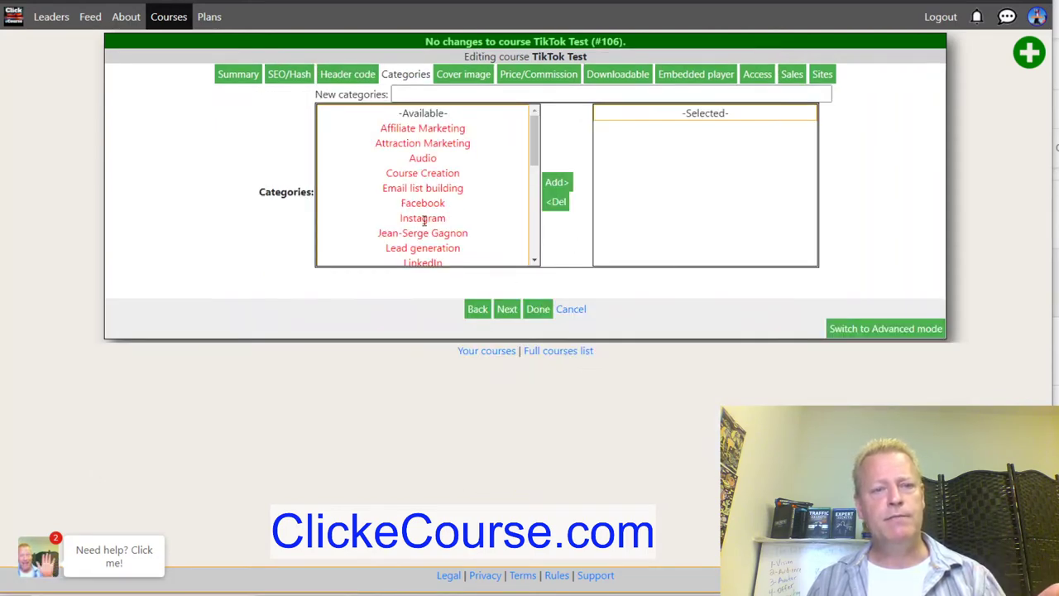
left_click(429, 203)
scroll(444, 205, "down", 1)
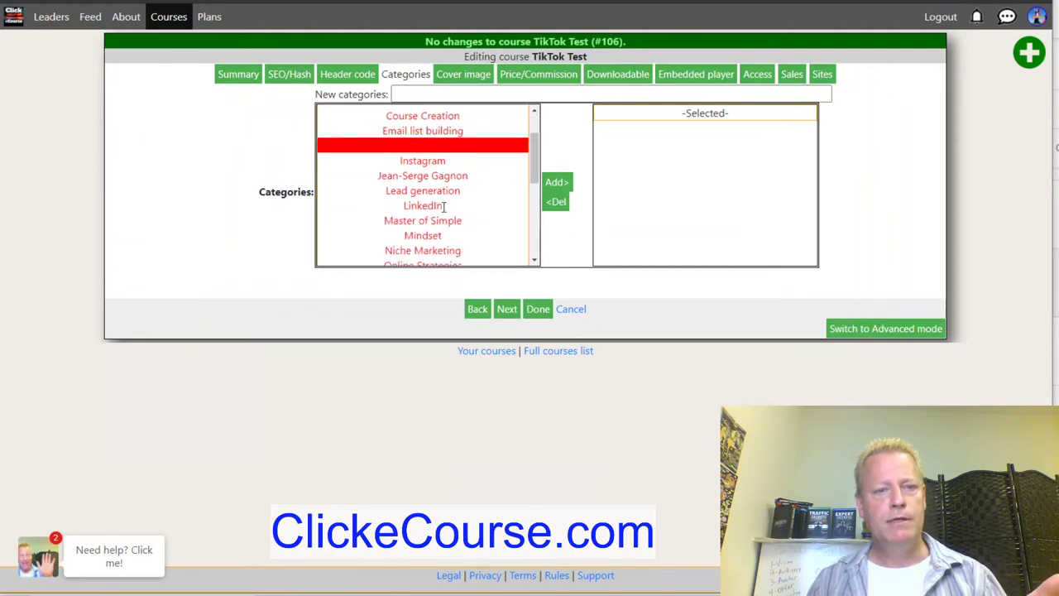
scroll(443, 205, "down", 4)
left_click(423, 154, "ctrl")
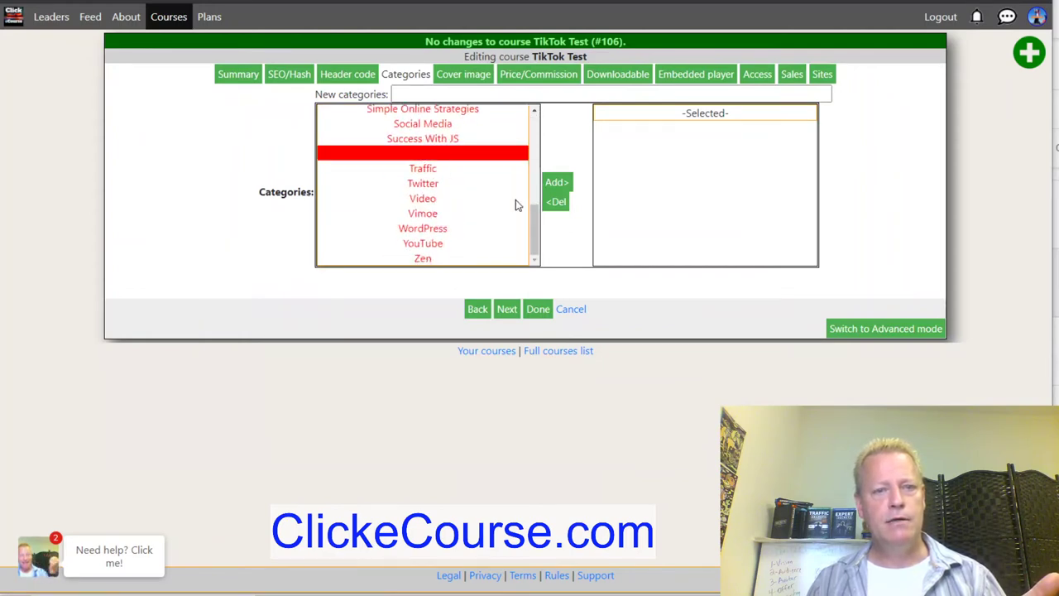
scroll(518, 203, "up", 5)
left_click(449, 174, "ctrl")
Also choose Social Media, Lead generation and Affiliate Marketing, add all four categories, and save.
scroll(432, 232, "down", 5)
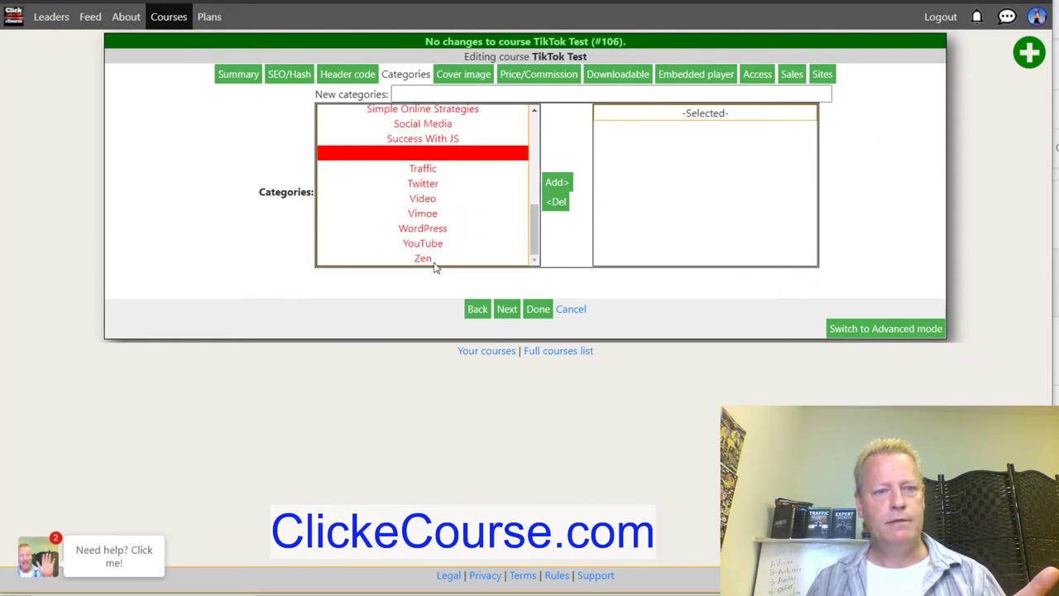
scroll(439, 243, "up", 2)
left_click(430, 189, "ctrl")
scroll(452, 239, "up", 2)
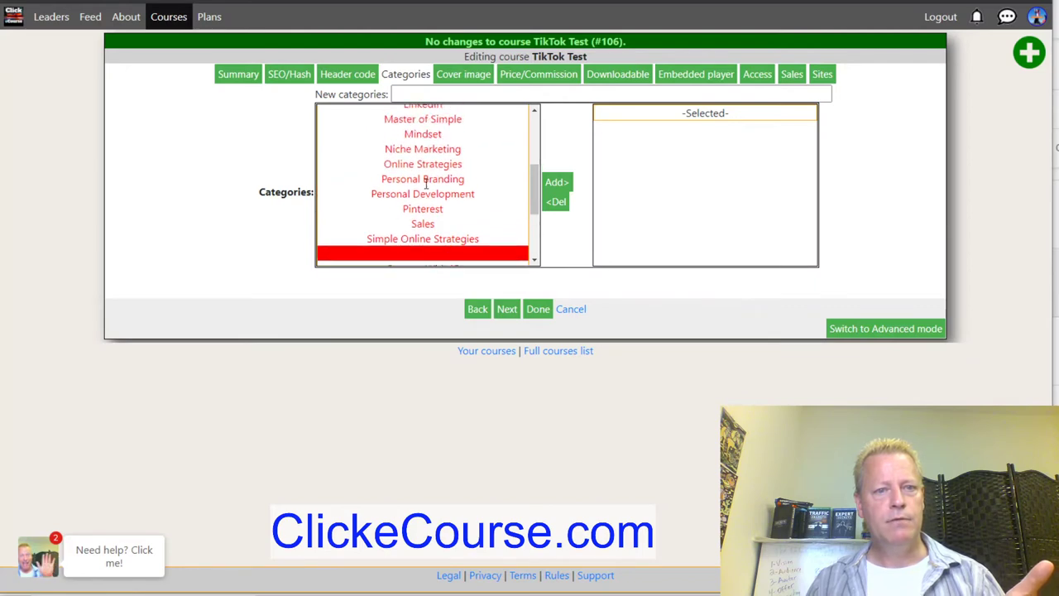
scroll(427, 179, "up", 2)
left_click(426, 156, "ctrl")
scroll(422, 182, "up", 2)
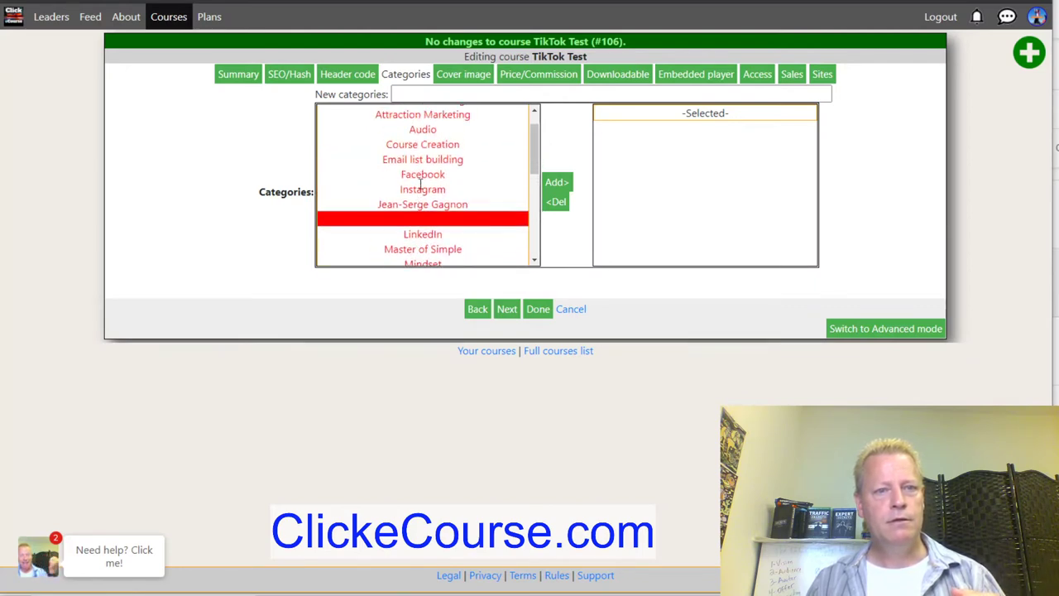
scroll(425, 144, "up", 1)
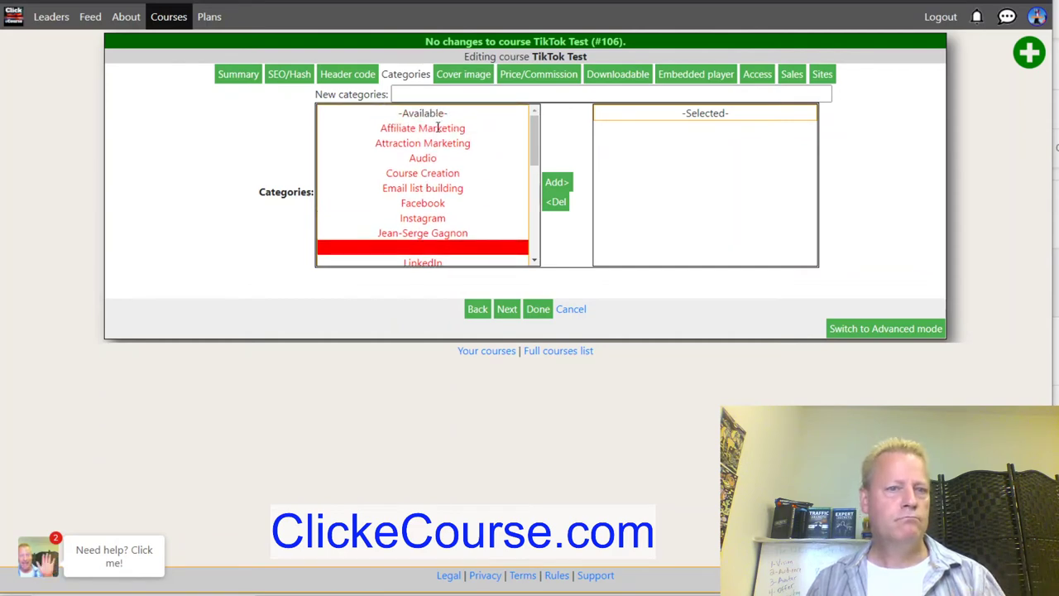
left_click(428, 127, "ctrl")
left_click(558, 183)
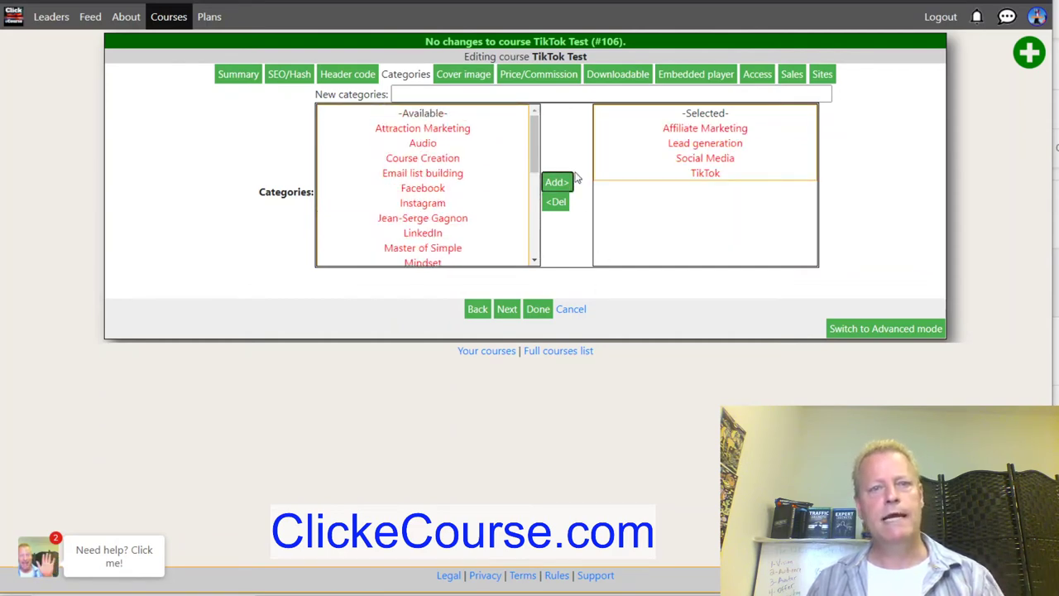
left_click(464, 74)
left_click(346, 161)
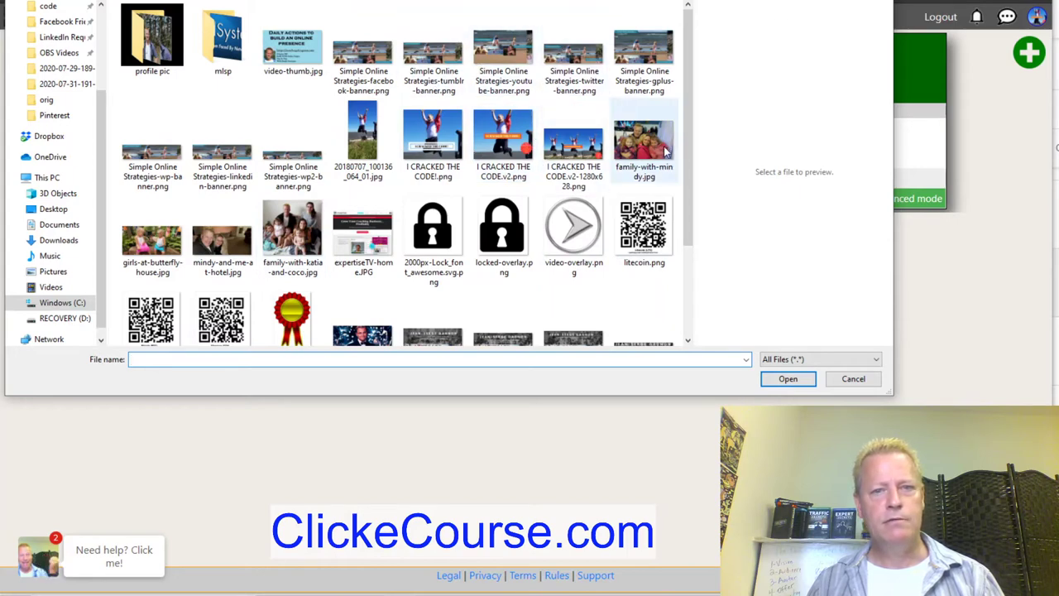
Choose I CRACKED THE CODE!.png as the cover image and continue.
left_click(433, 145)
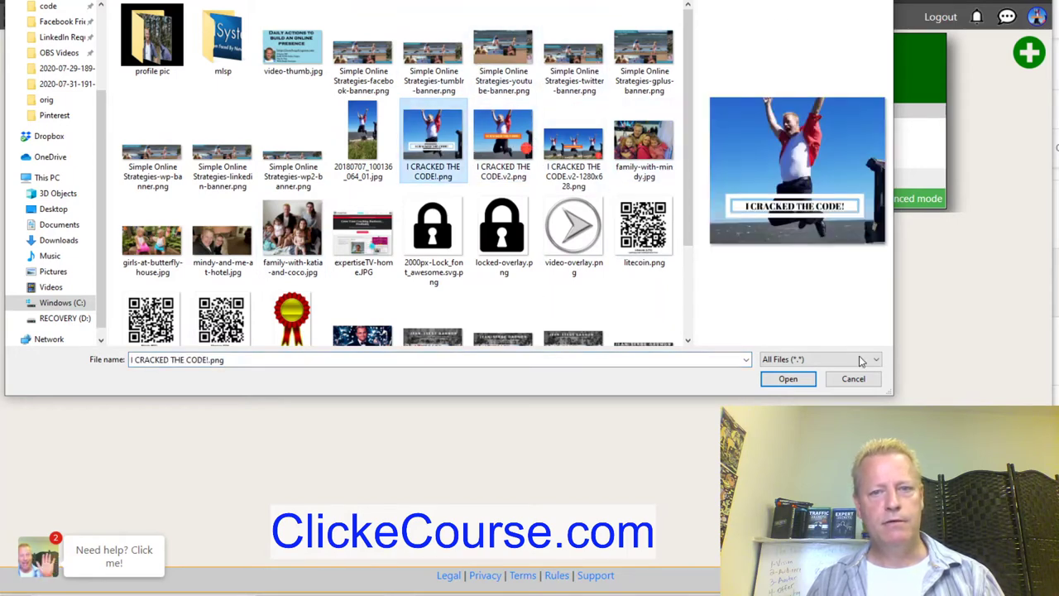
left_click(787, 379)
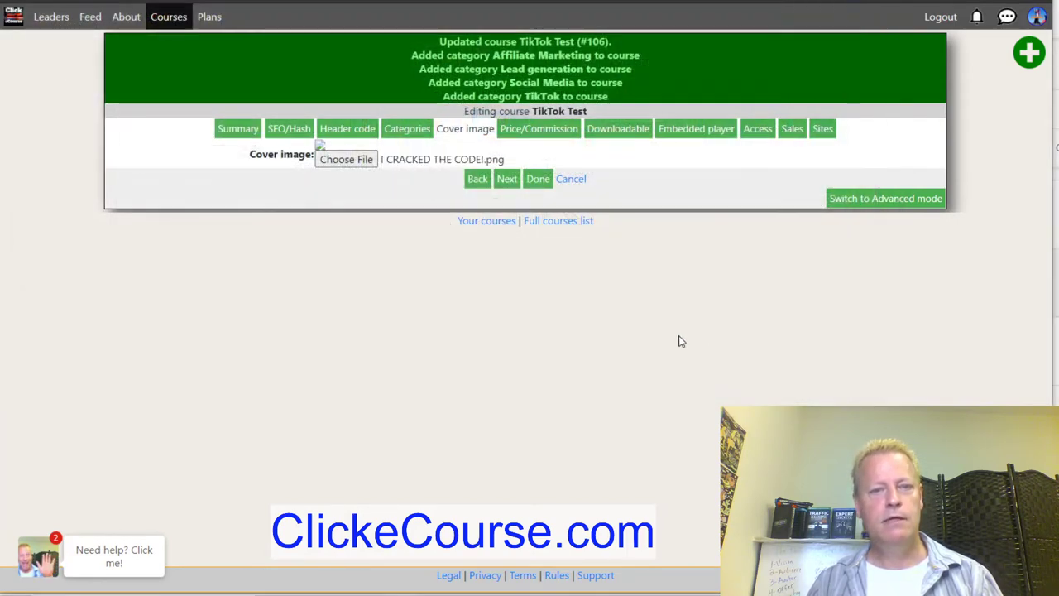
left_click(507, 178)
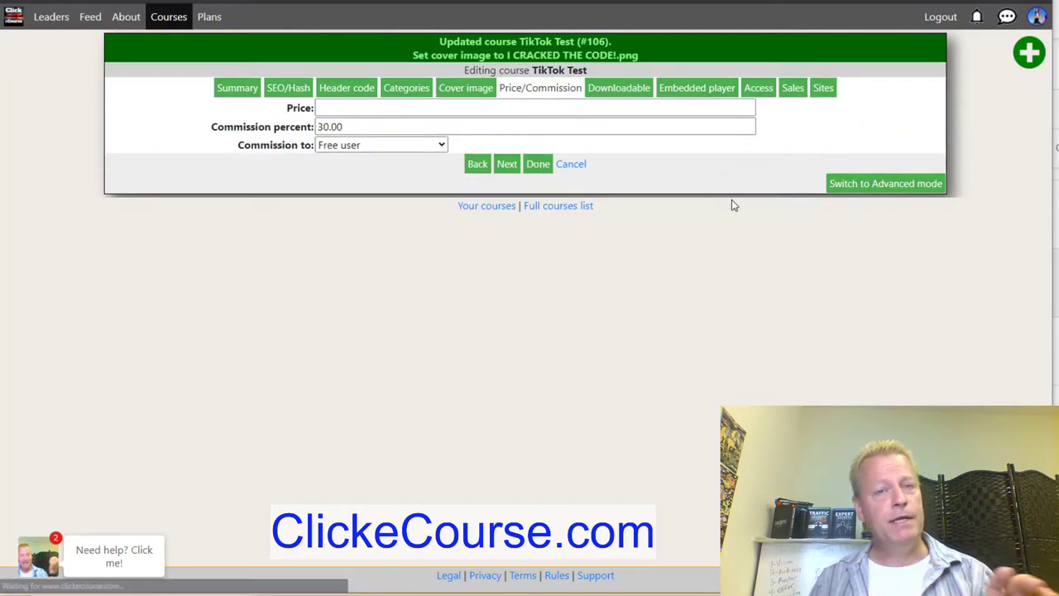
Enter 299 as the price and 90 as the commission percent, then save.
left_click(362, 109)
type("299")
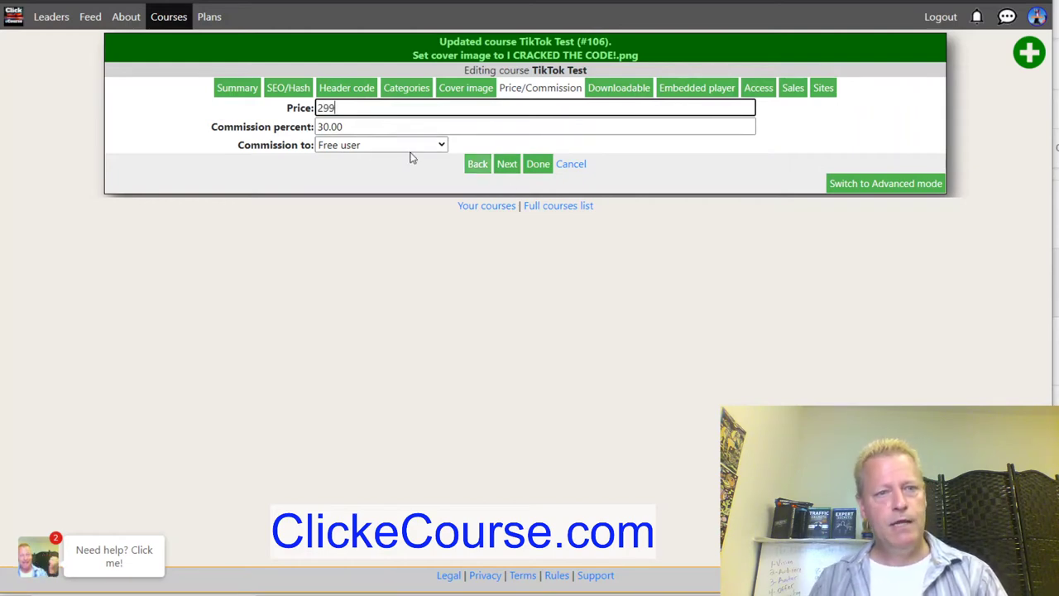
key("Tab")
type("90")
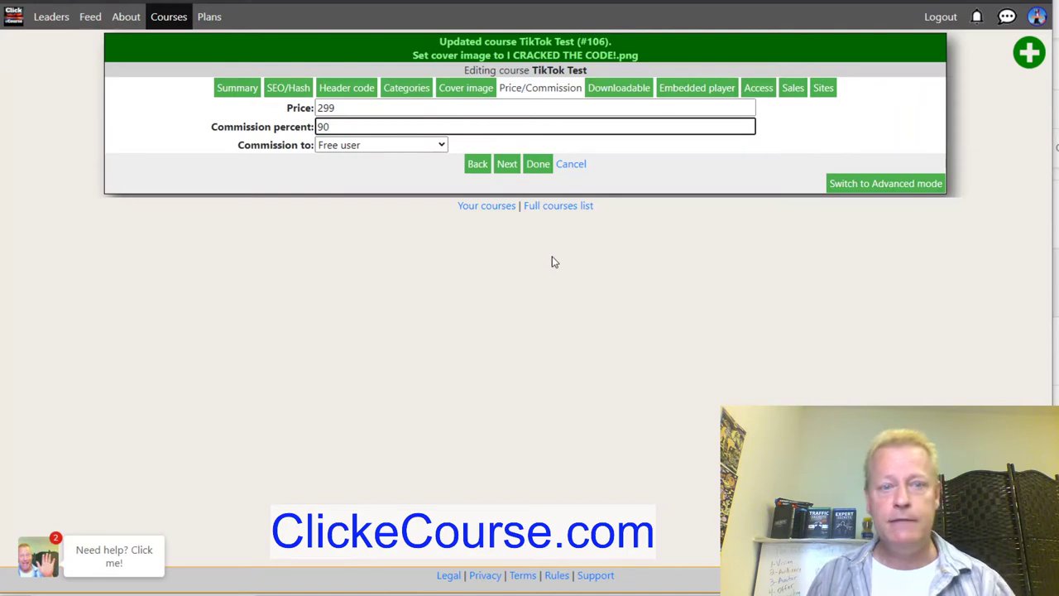
left_click(508, 165)
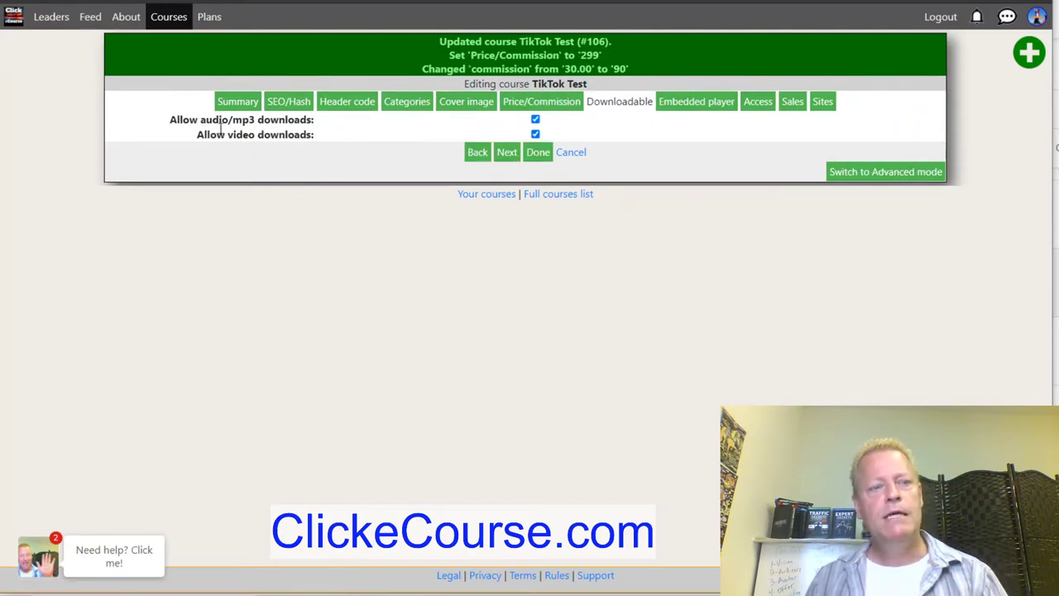
Keep audio/mp3 and video downloads allowed and continue to the Embedded player step.
left_click_drag(170, 122, 303, 120)
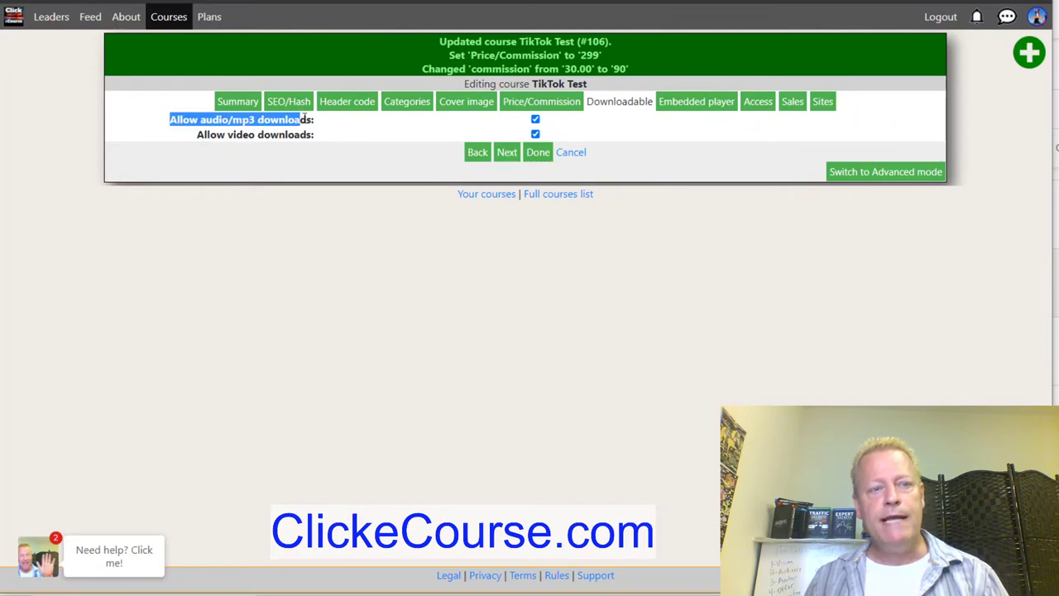
left_click_drag(210, 138, 359, 149)
left_click(362, 149)
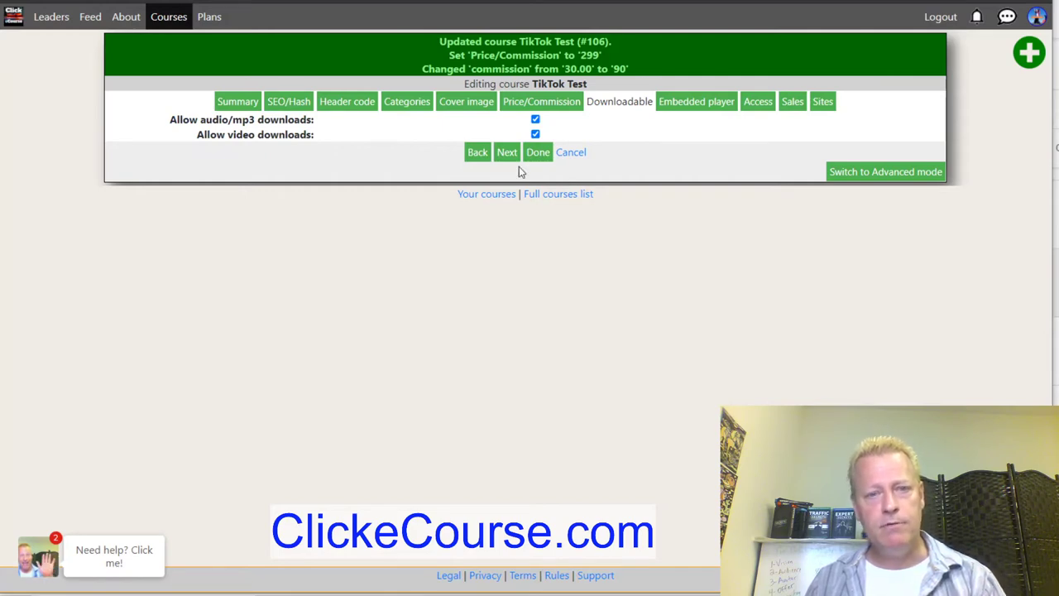
left_click(506, 153)
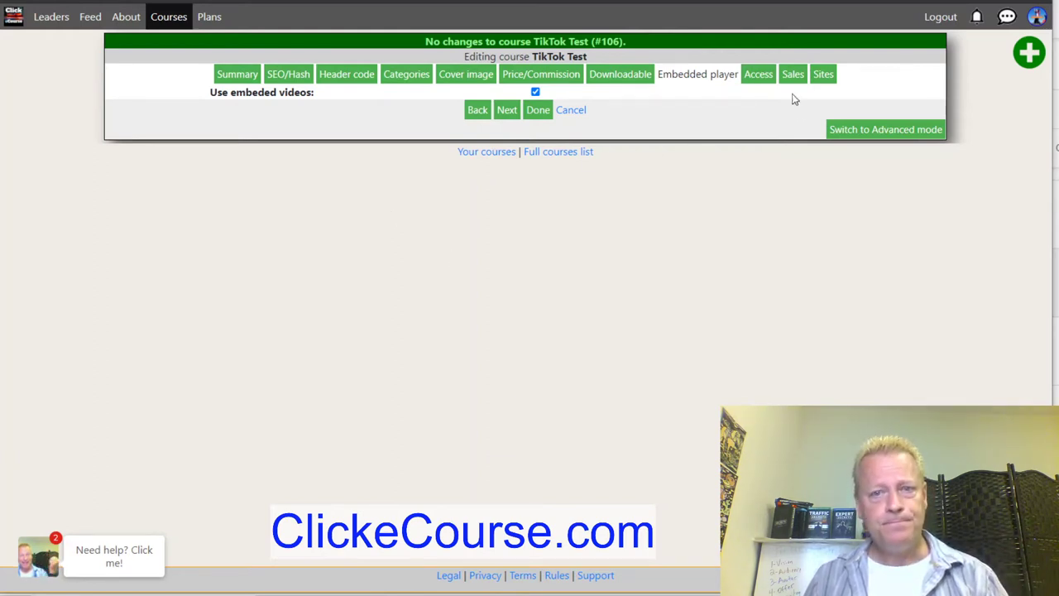
Keep access as 'New: Course still not ready' and review the sales page settings.
left_click(761, 76)
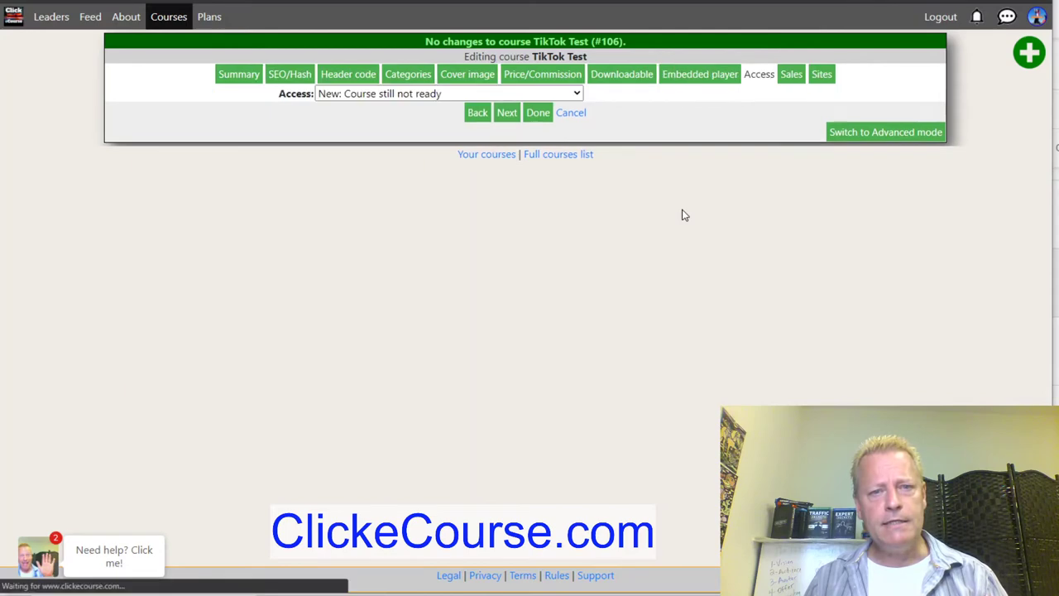
left_click(393, 94)
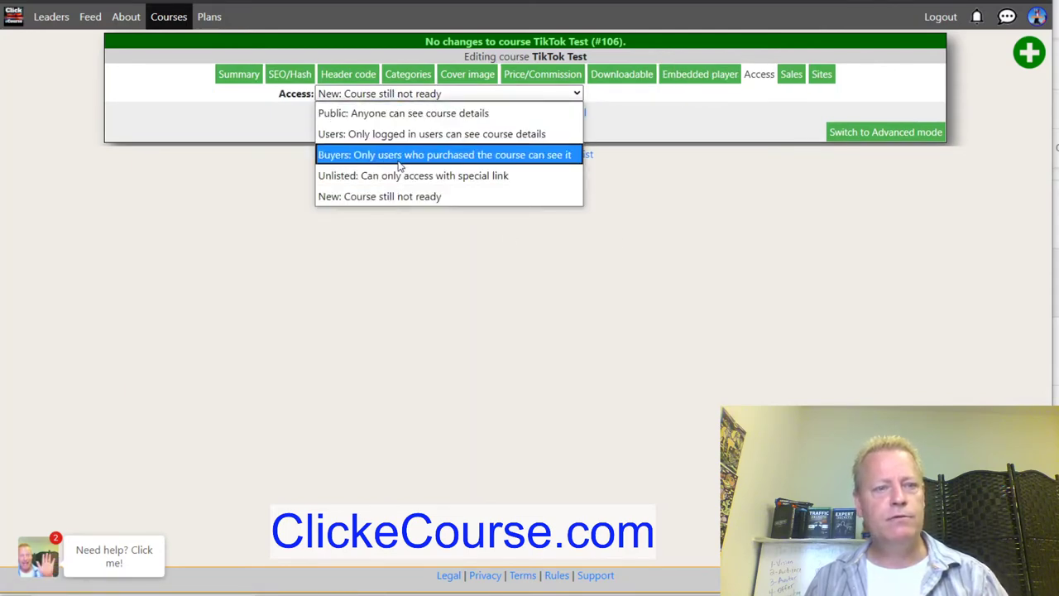
left_click(399, 204)
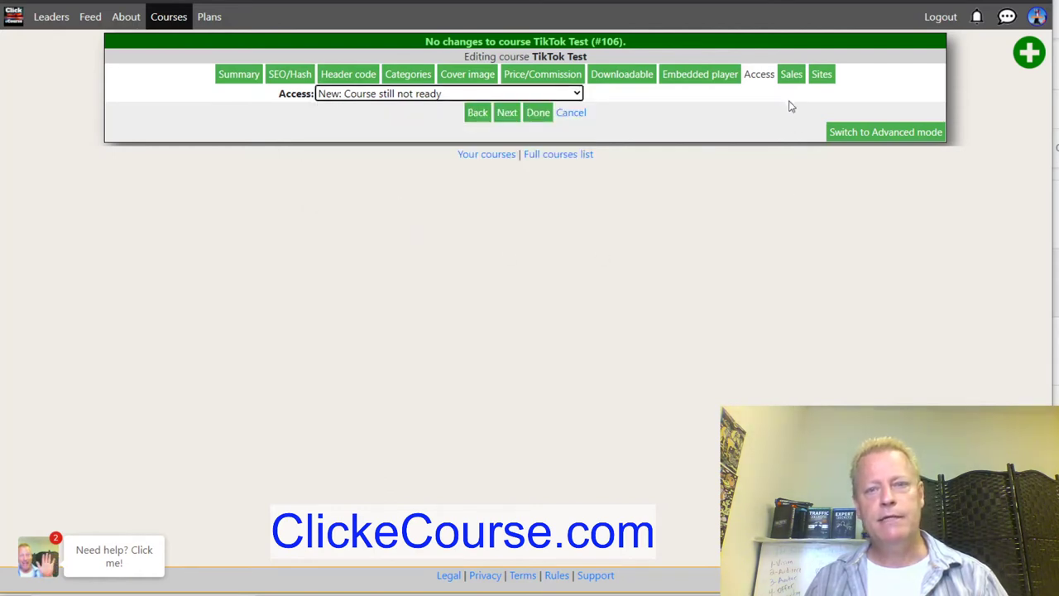
left_click(792, 74)
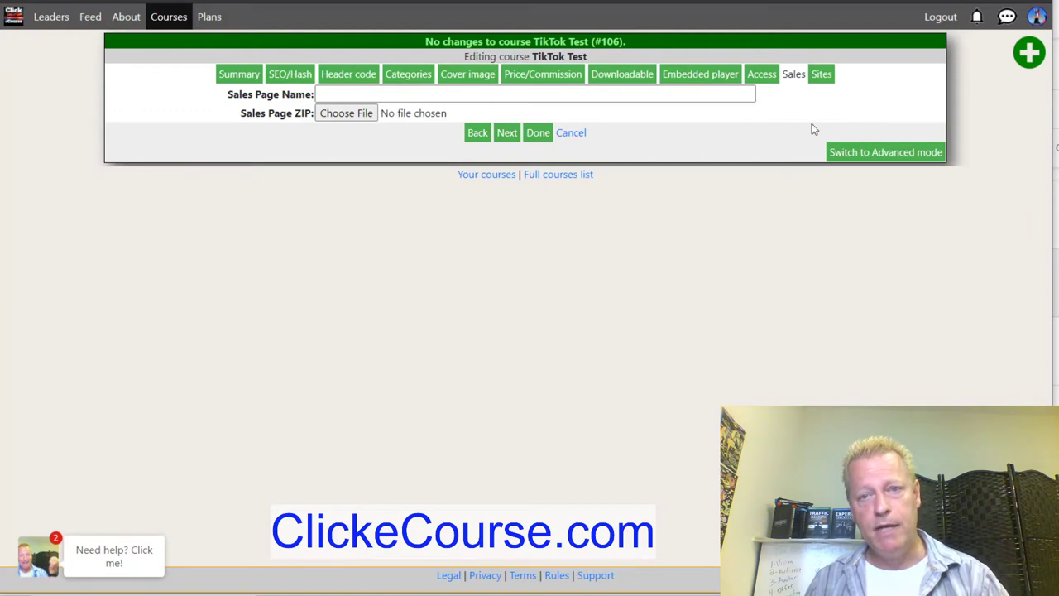
Select all sites from Master Of Simple (1) through Click eLearn (113) and save the course.
left_click(821, 77)
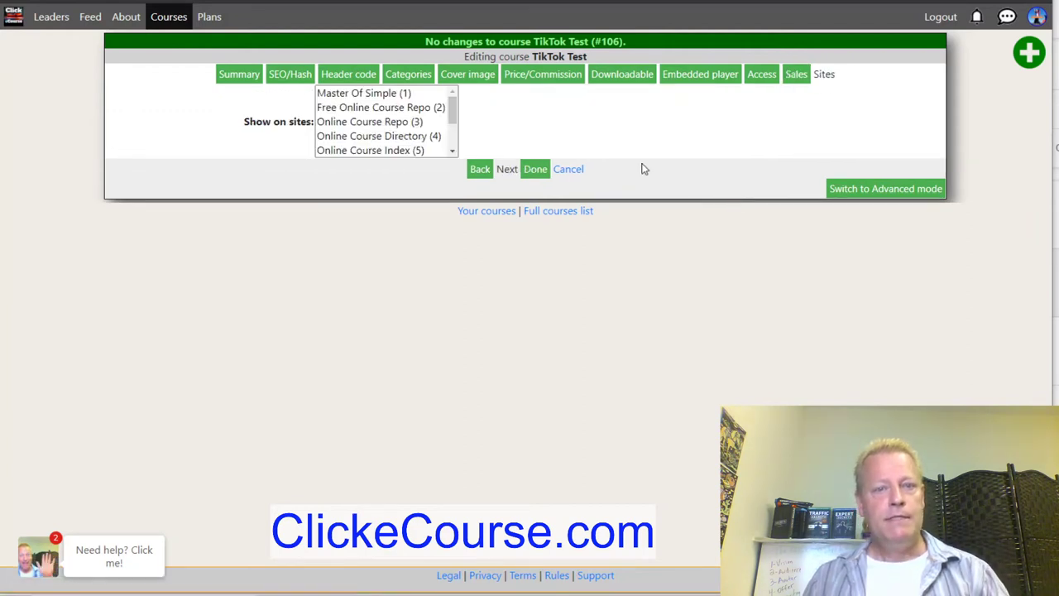
left_click_drag(454, 120, 458, 159)
scroll(414, 106, "up", 2)
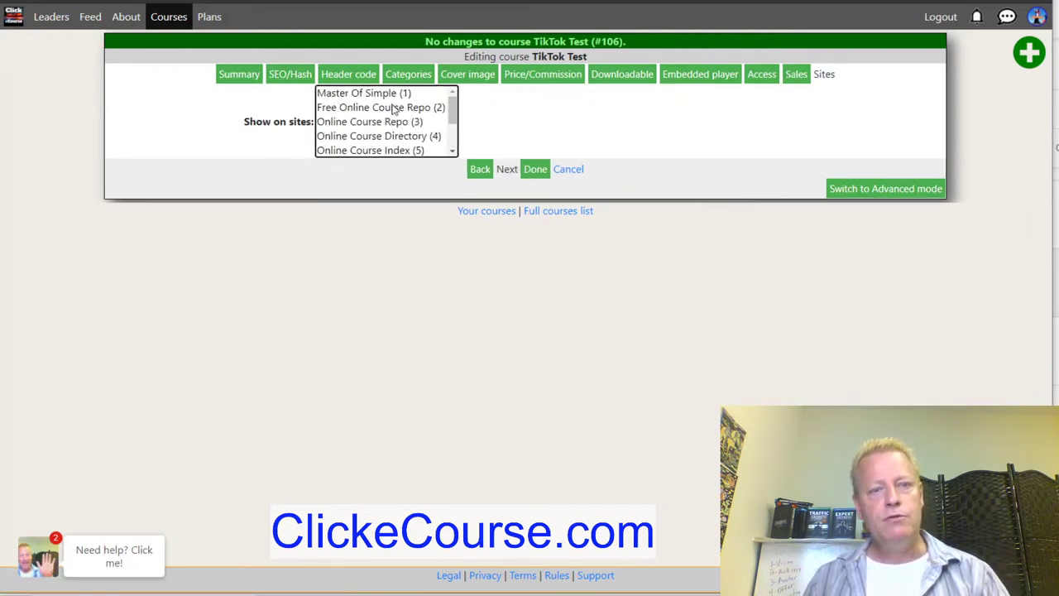
left_click(377, 93)
scroll(374, 154, "down", 2)
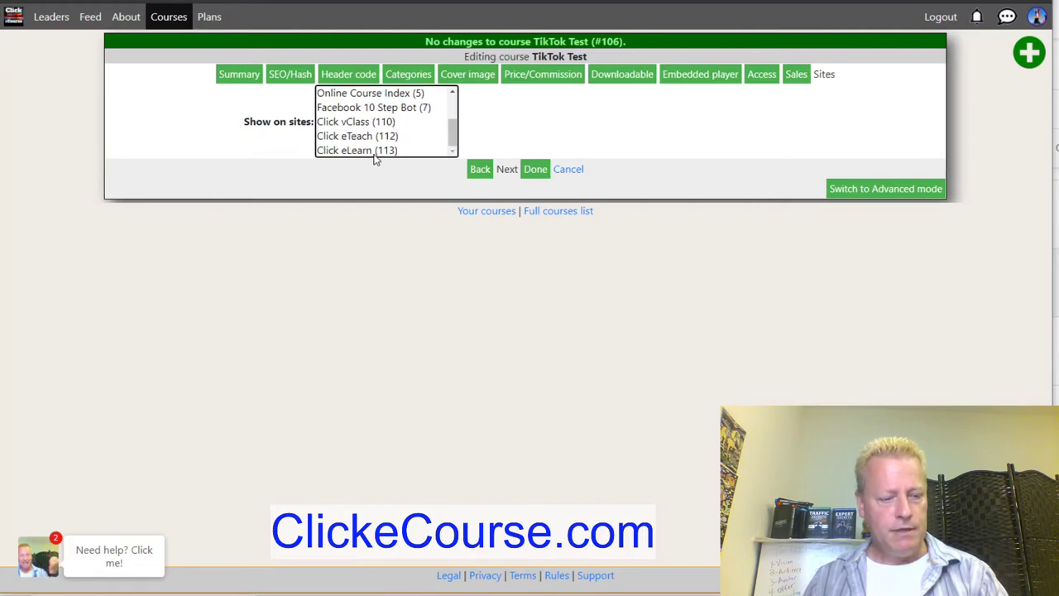
left_click(377, 152, "shift")
left_click(538, 169)
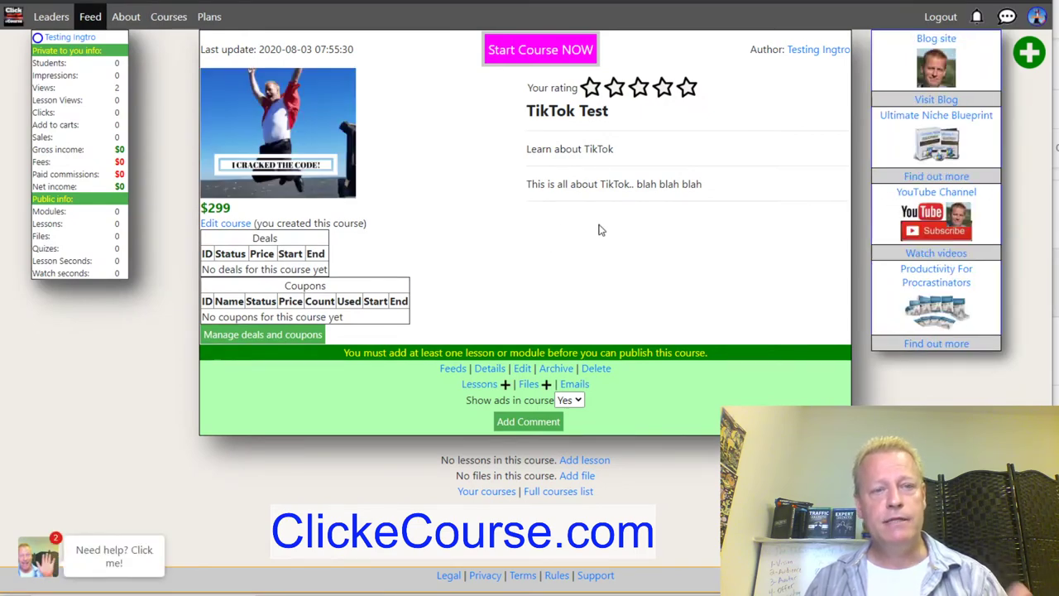
Add a lesson with first status Published, select its placeholder title, then go to YouTube Studio.
left_click(505, 385)
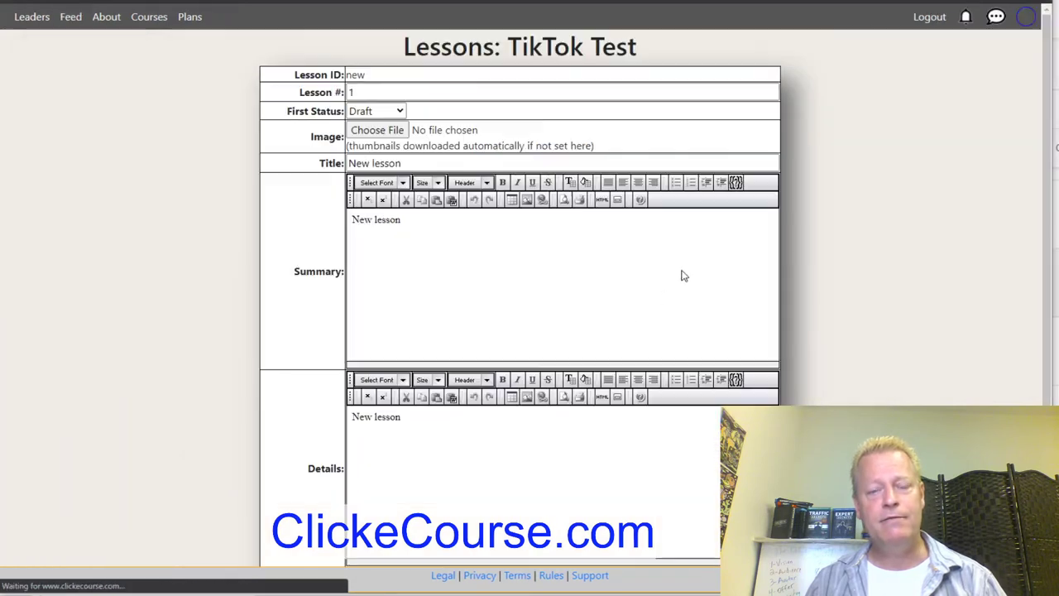
left_click(386, 113)
left_click(377, 153)
left_click_drag(412, 162, 291, 165)
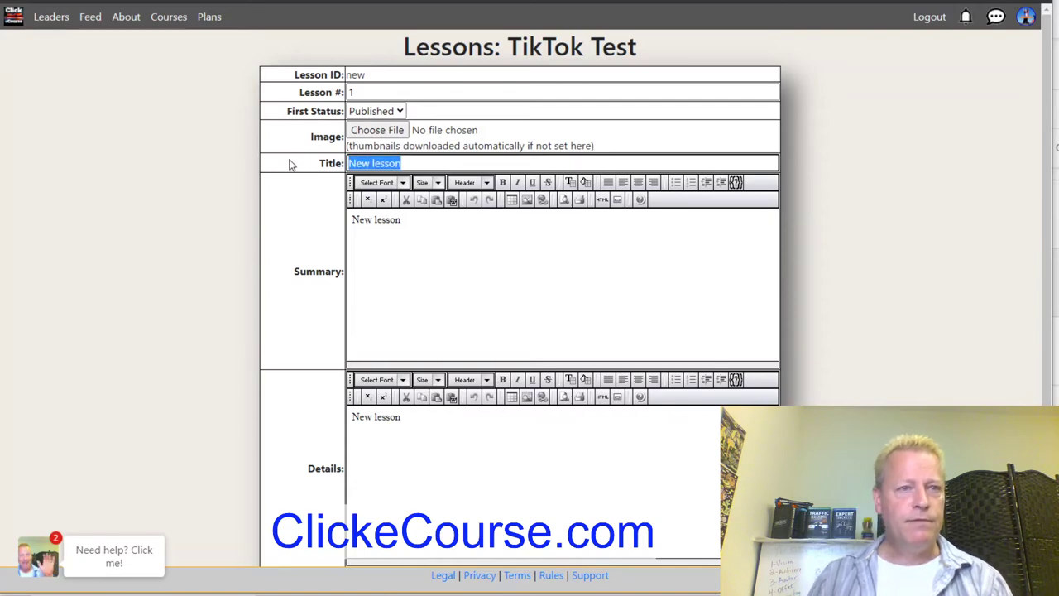
key("alt+Tab")
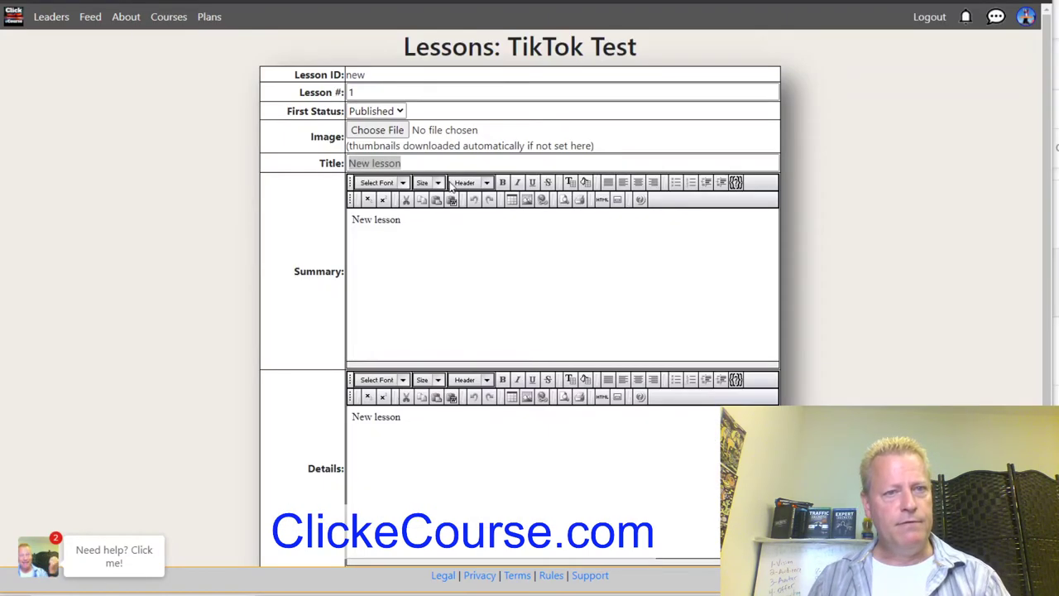
key("alt+Tab")
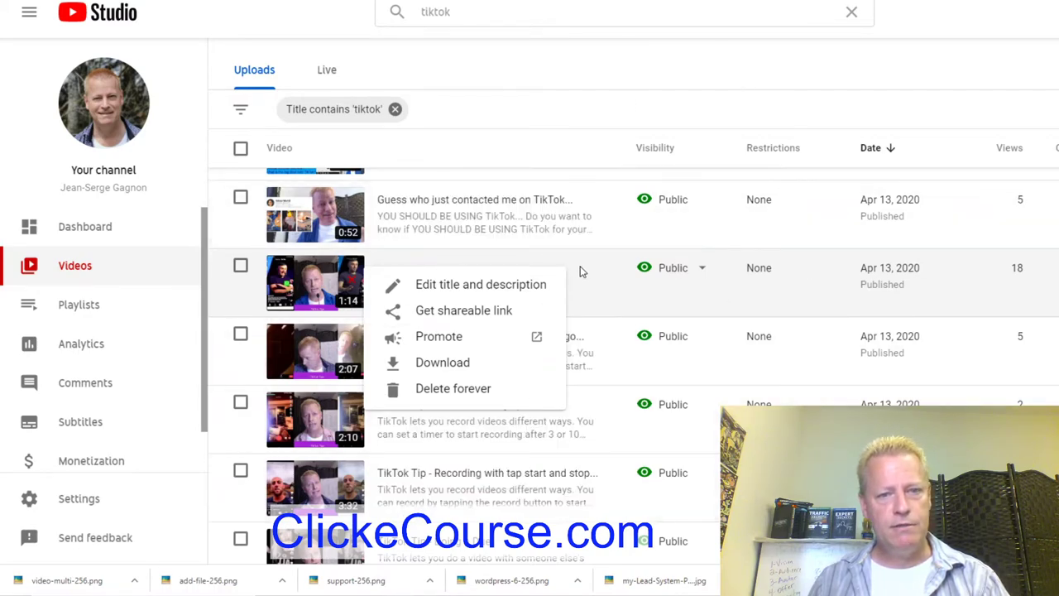
Copy the shareable link of the 1:14 'Scrolling the feed' video from the tiktok-filtered uploads.
left_click(673, 108)
left_click(675, 98)
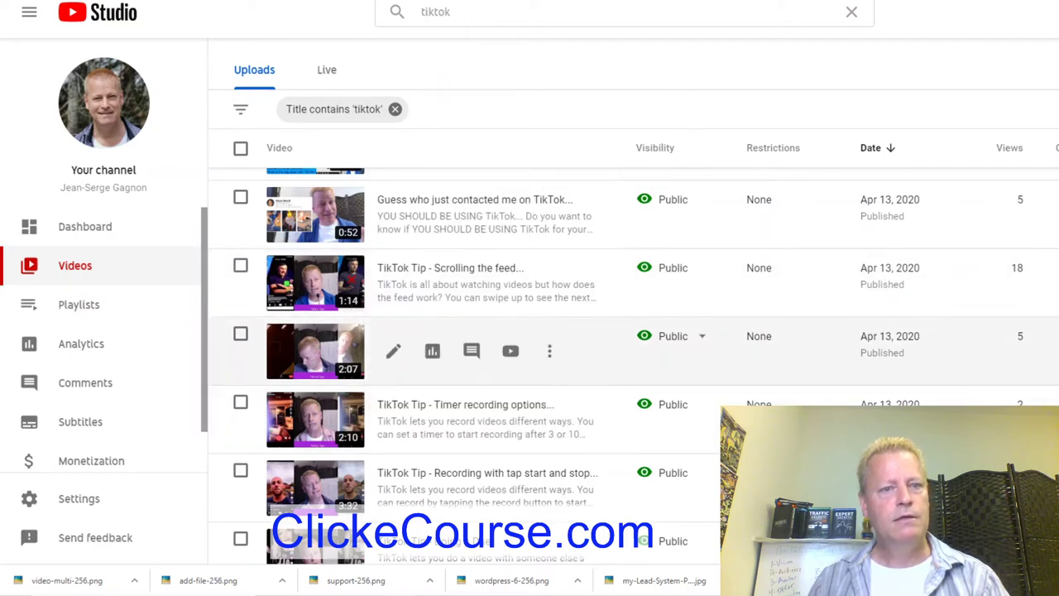
left_click(550, 284)
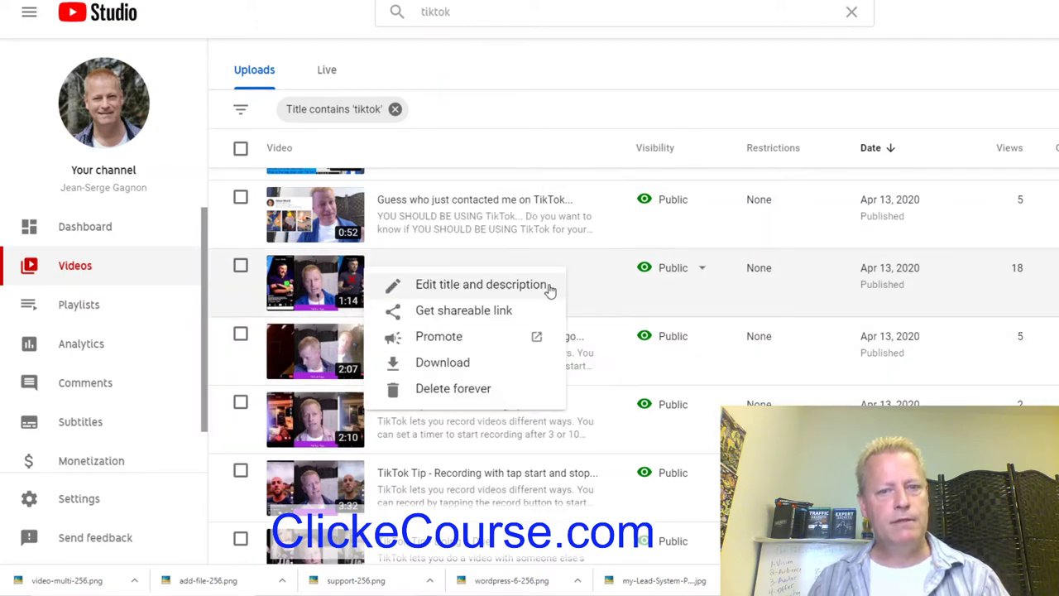
left_click(487, 311)
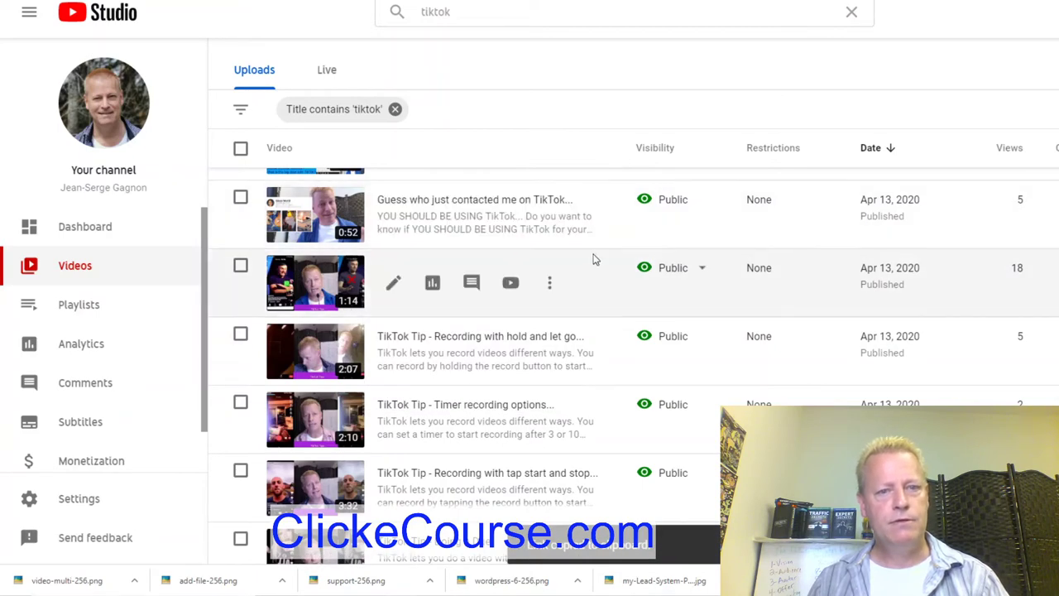
Save lesson 1 titled 'Scroll feed', summary 'Scrolling the TikTok Feed', with the YouTube link as URI.
key("alt+Tab")
key("alt+Tab")
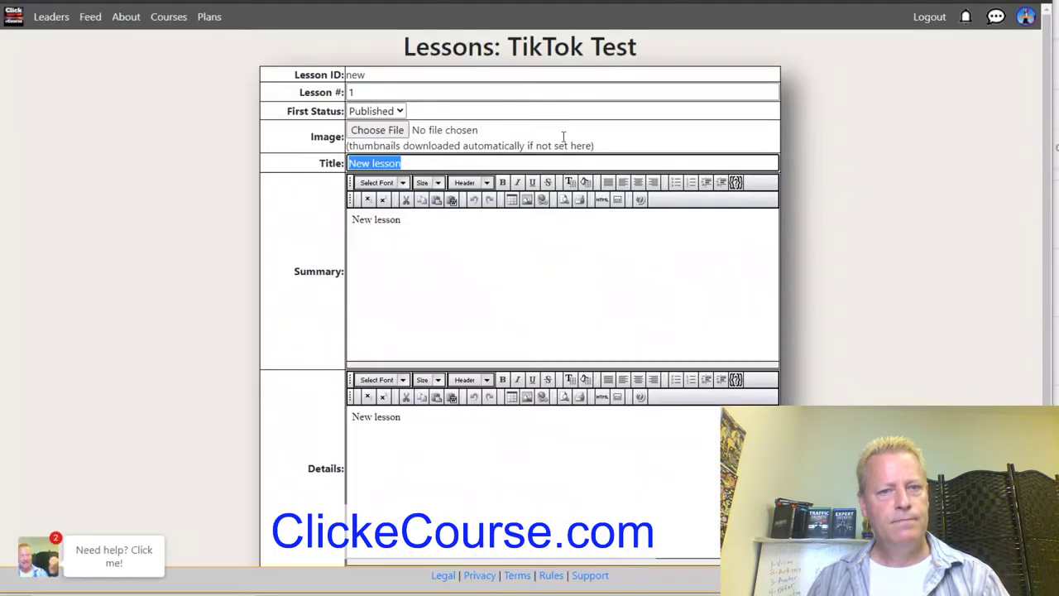
type("S")
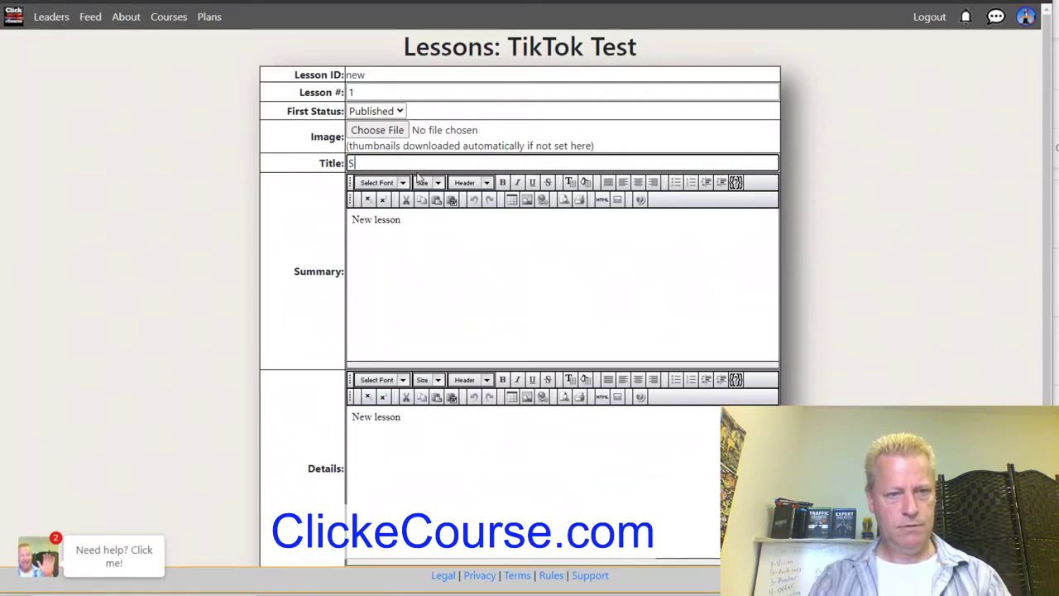
type("crollf")
key("BackSpace")
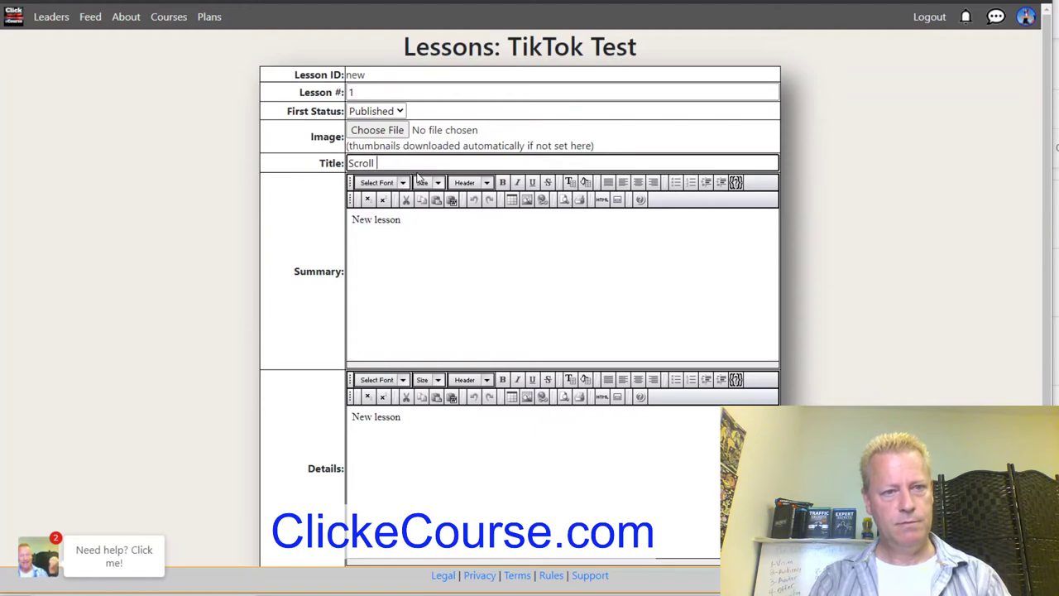
left_click_drag(405, 219, 308, 232)
type("Scrollign the TikTok Feed")
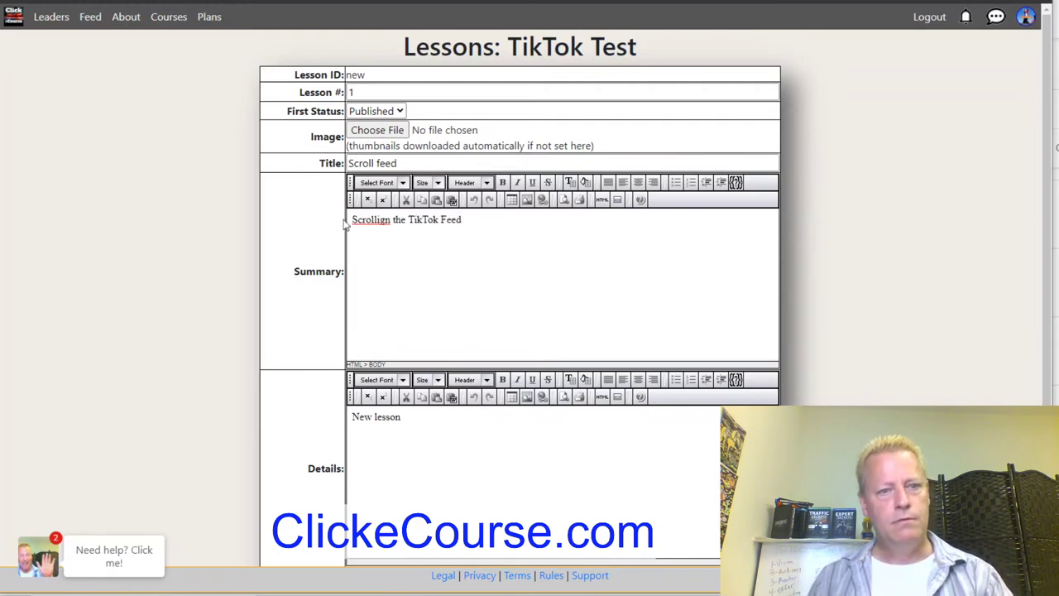
key("BackSpace")
key("BackSpace")
type("n")
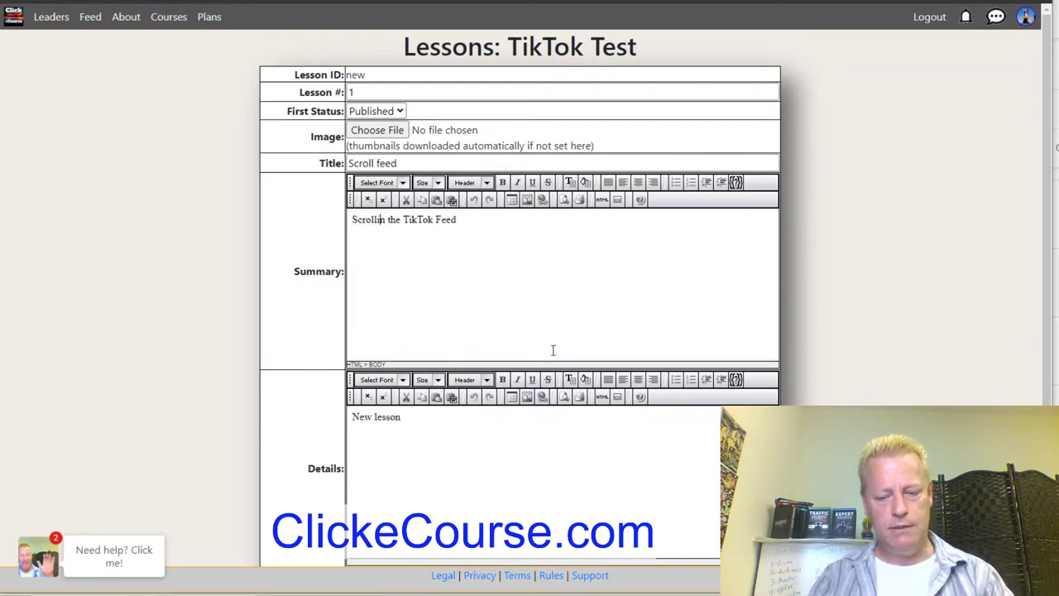
type("g")
scroll(553, 350, "down", 2)
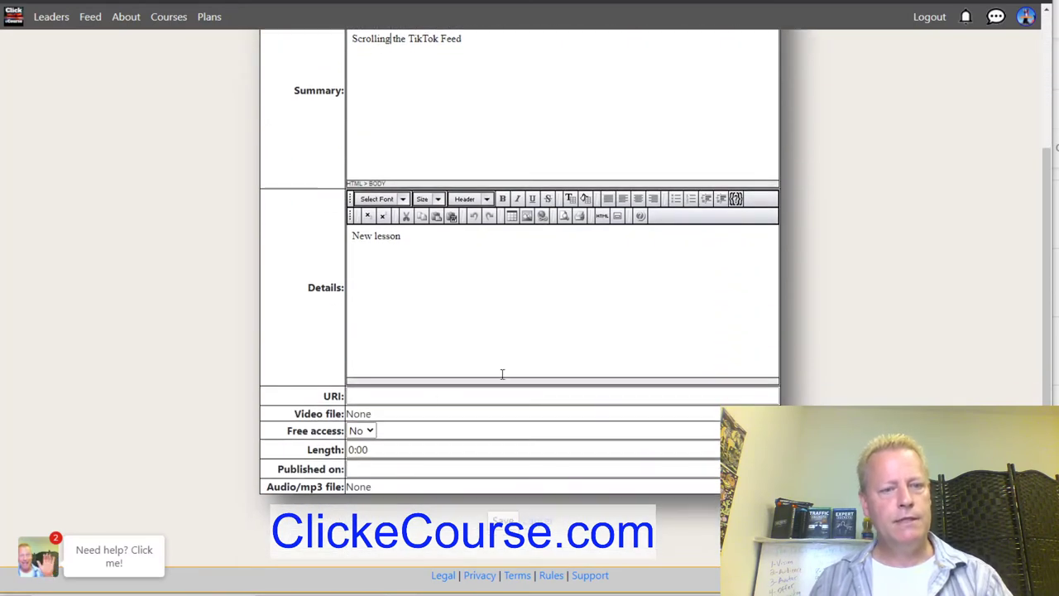
left_click(387, 397)
key("ctrl+v")
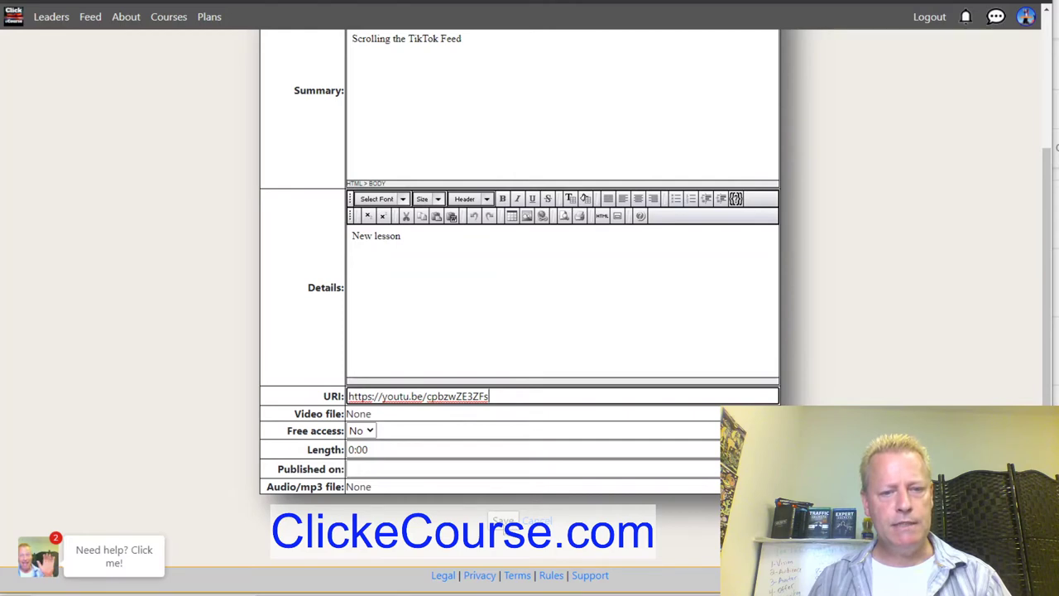
left_click(507, 521)
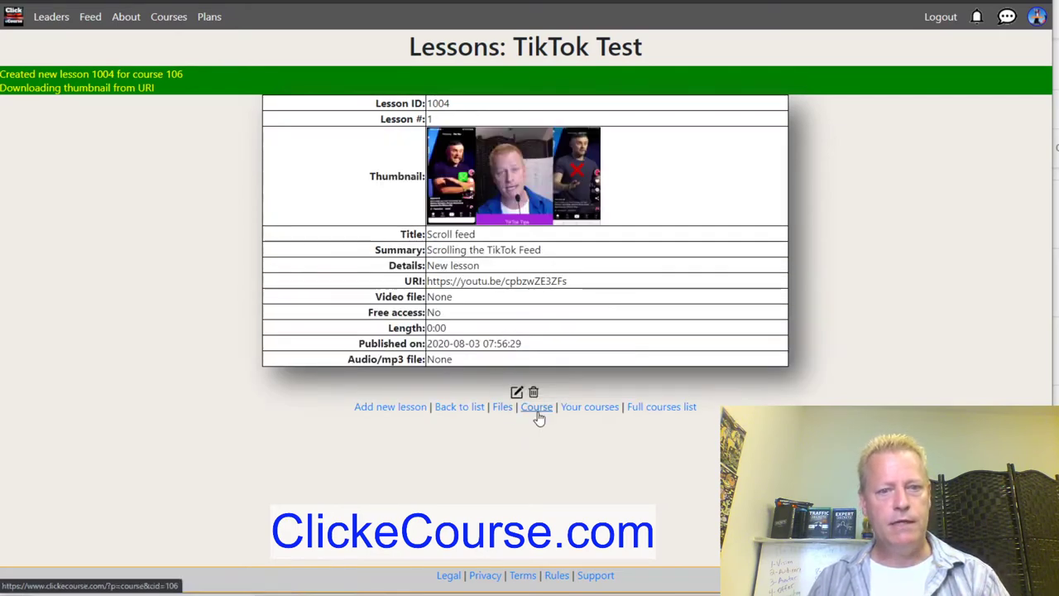
Open TikTok Test lesson #1 'Scroll feed' and play its video, pausing at 0:16.
left_click(539, 414)
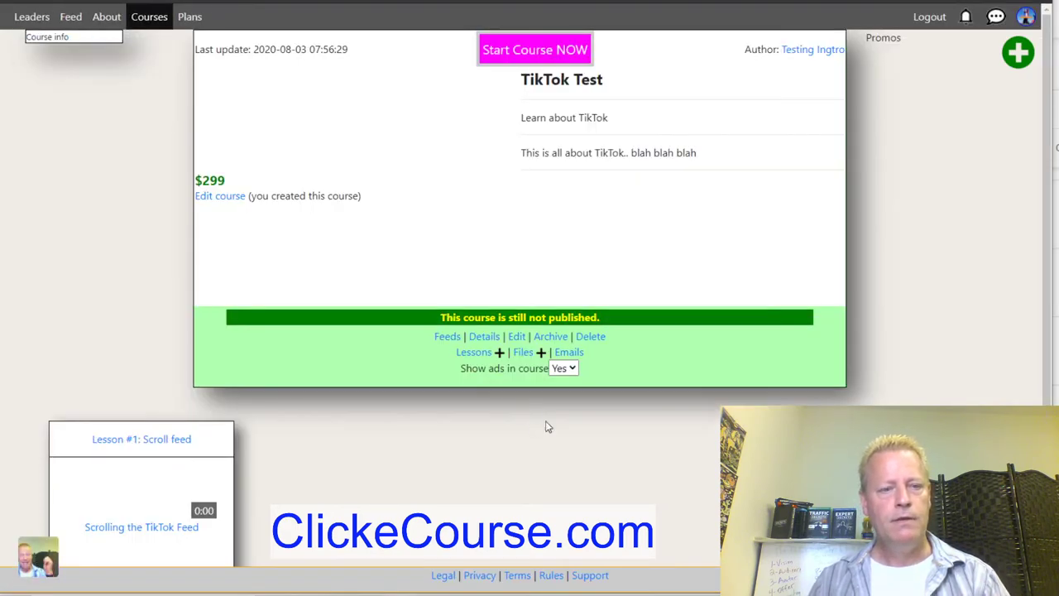
scroll(546, 422, "down", 3)
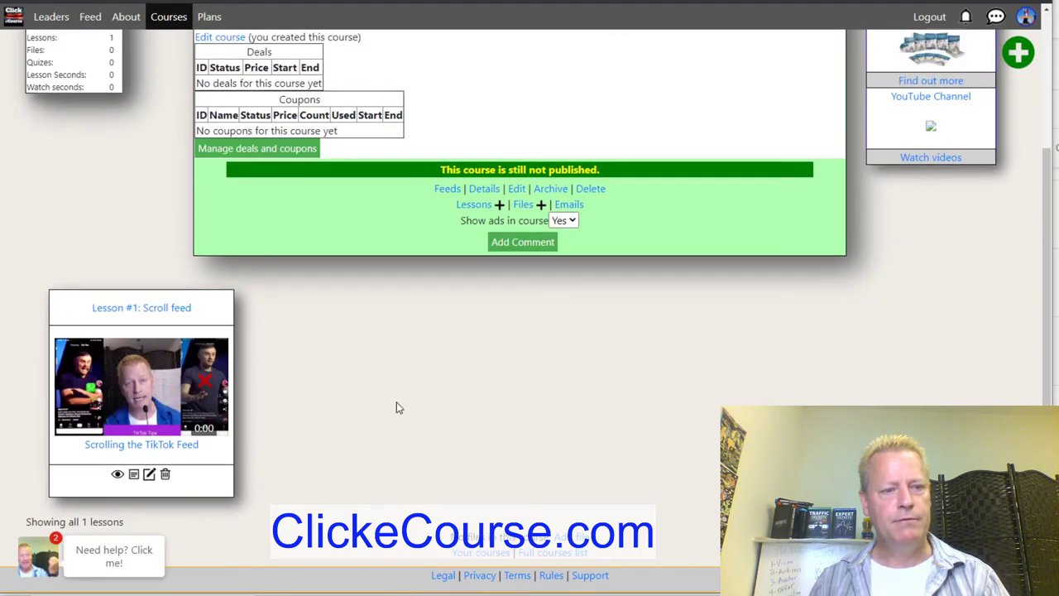
left_click(142, 388)
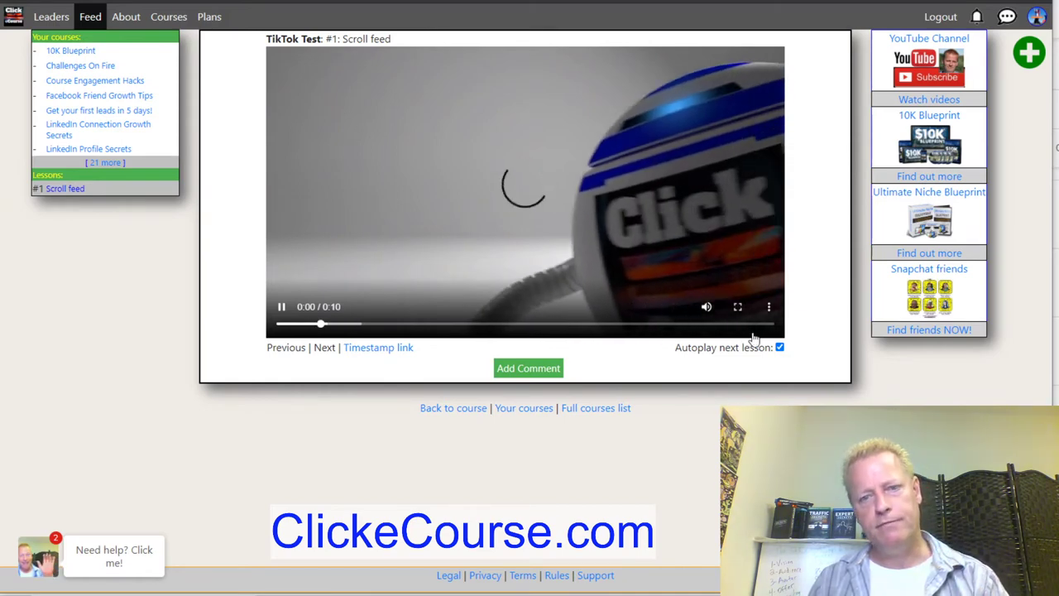
left_click(751, 326)
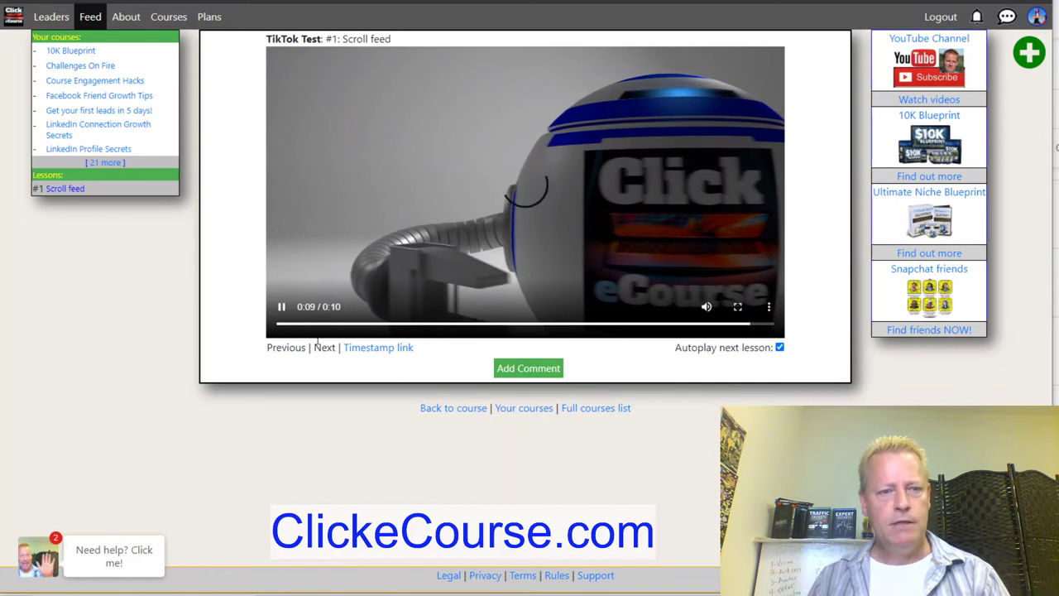
left_click(282, 308)
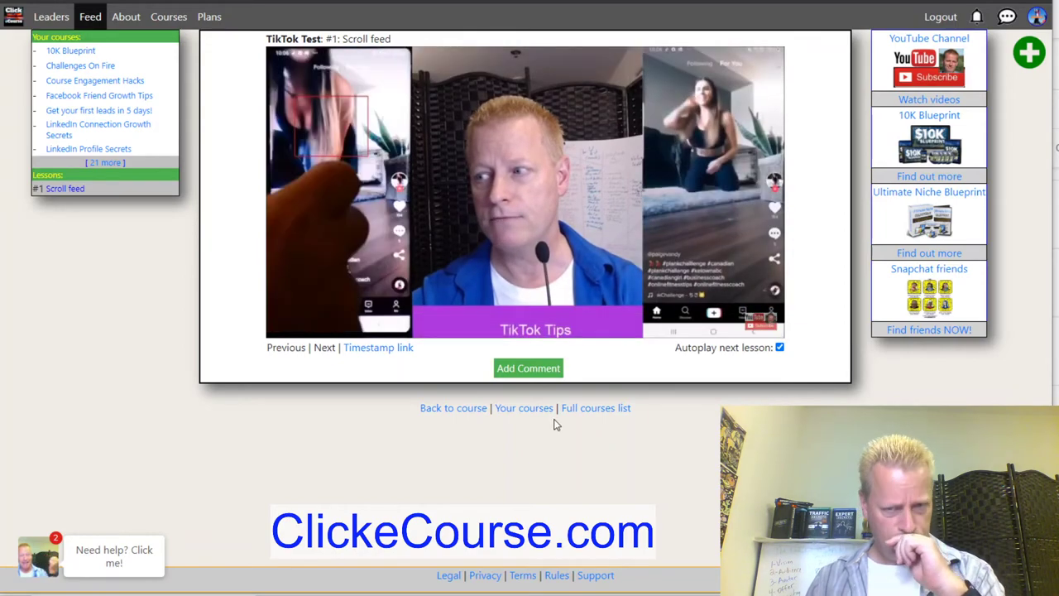
left_click(637, 203)
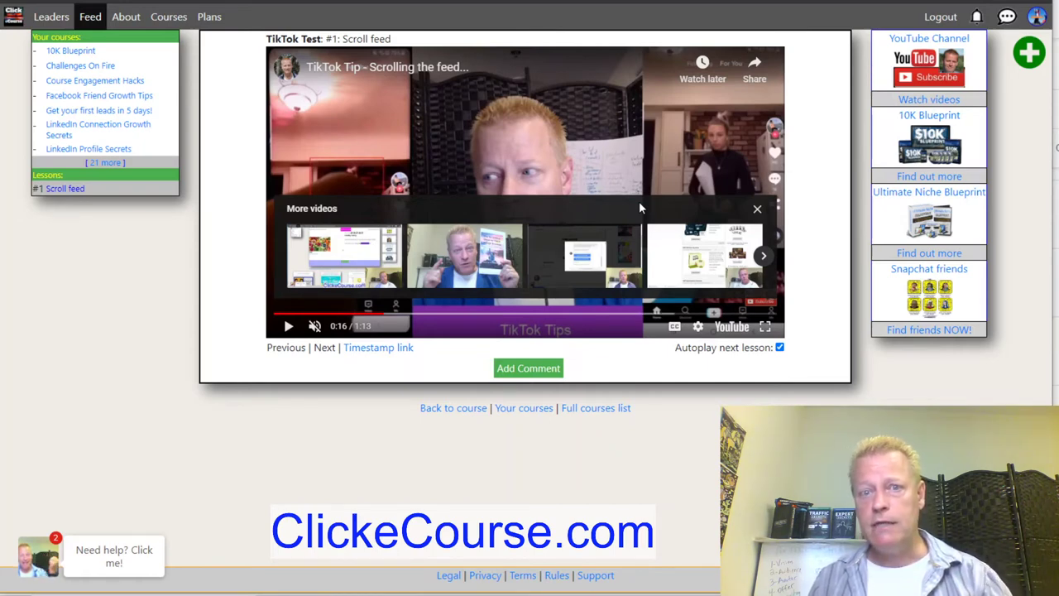
Back on the course page, copy the 2:07 recording-with-hold video's shareable link from YouTube Studio.
left_click(462, 409)
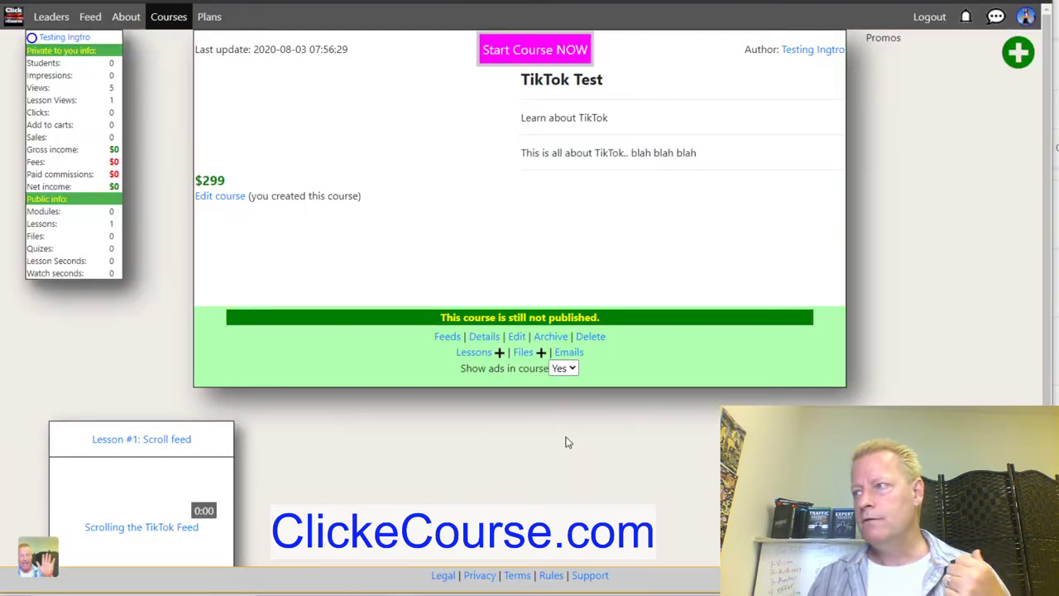
scroll(370, 289, "down", 3)
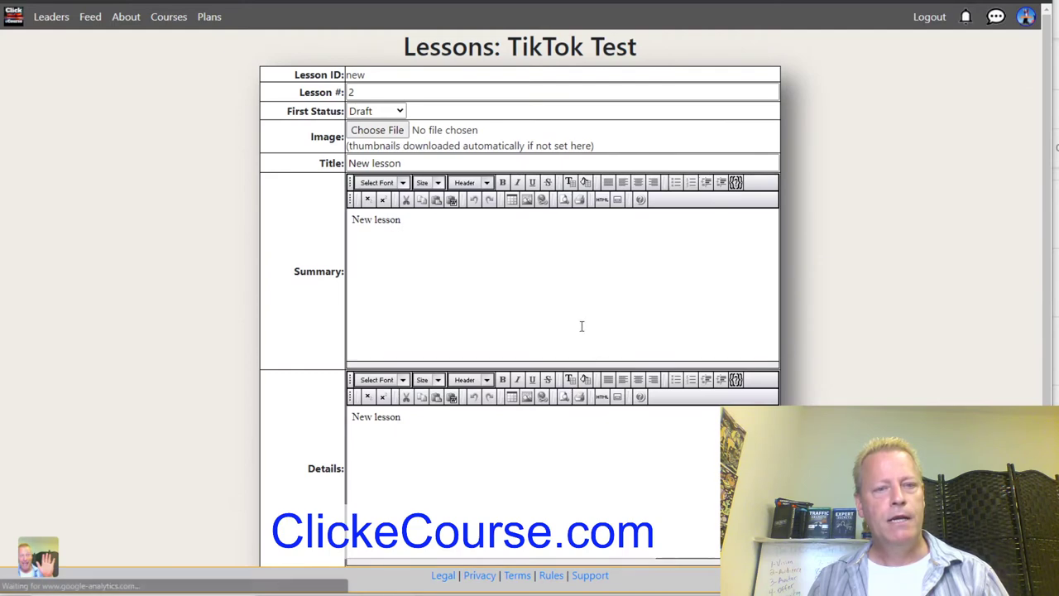
key("alt+Tab")
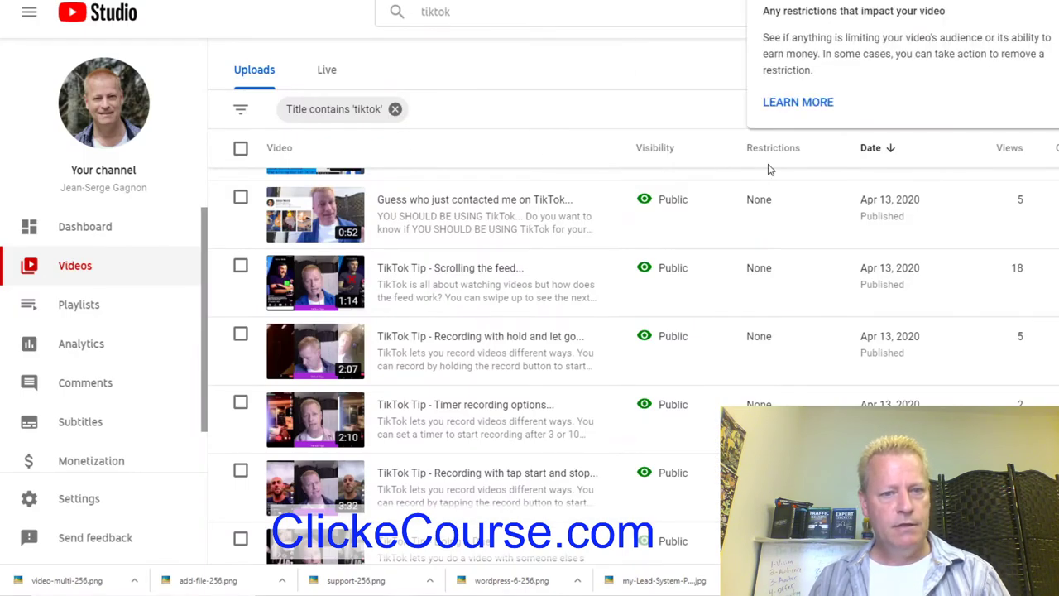
mouse_move(561, 348)
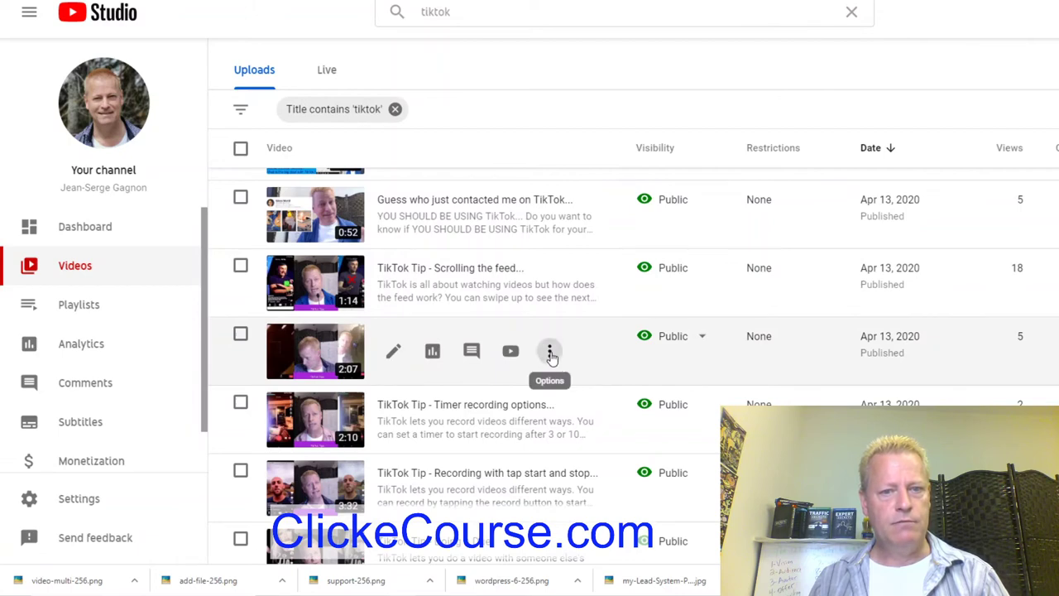
left_click(549, 353)
left_click(480, 375)
key("alt+Tab")
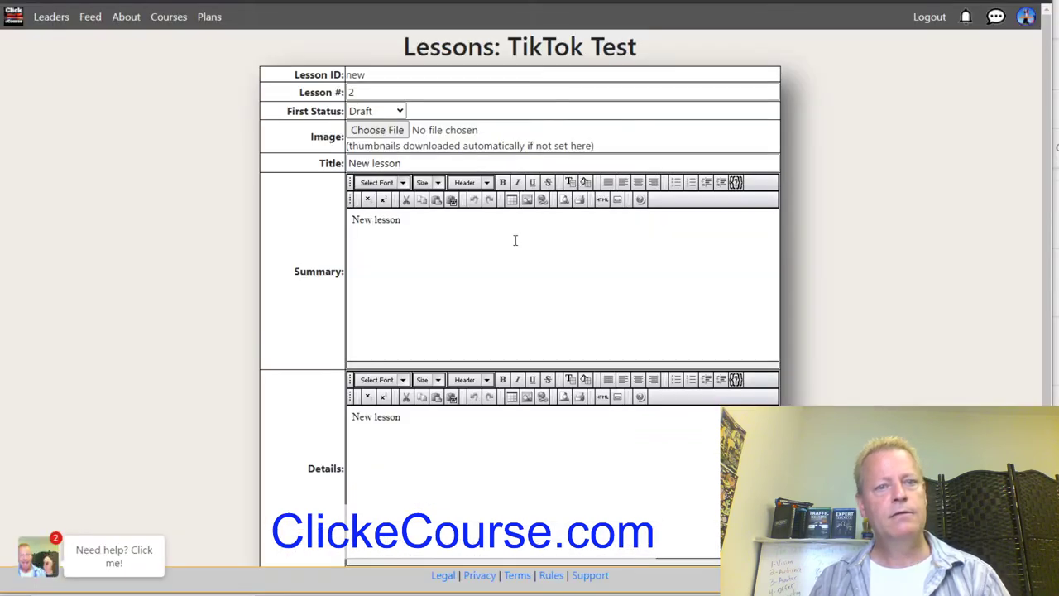
Title the new lesson 'Record with Hold' and begin its summary 'Recording with Hold & let go'.
left_click_drag(405, 163, 290, 174)
type("Recording Hold")
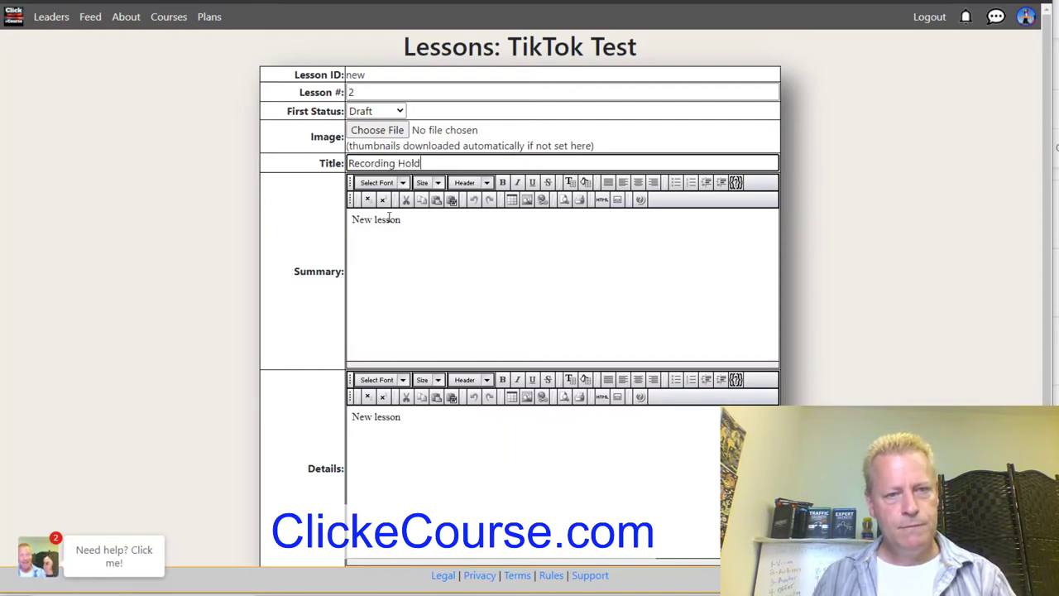
left_click_drag(402, 219, 328, 227)
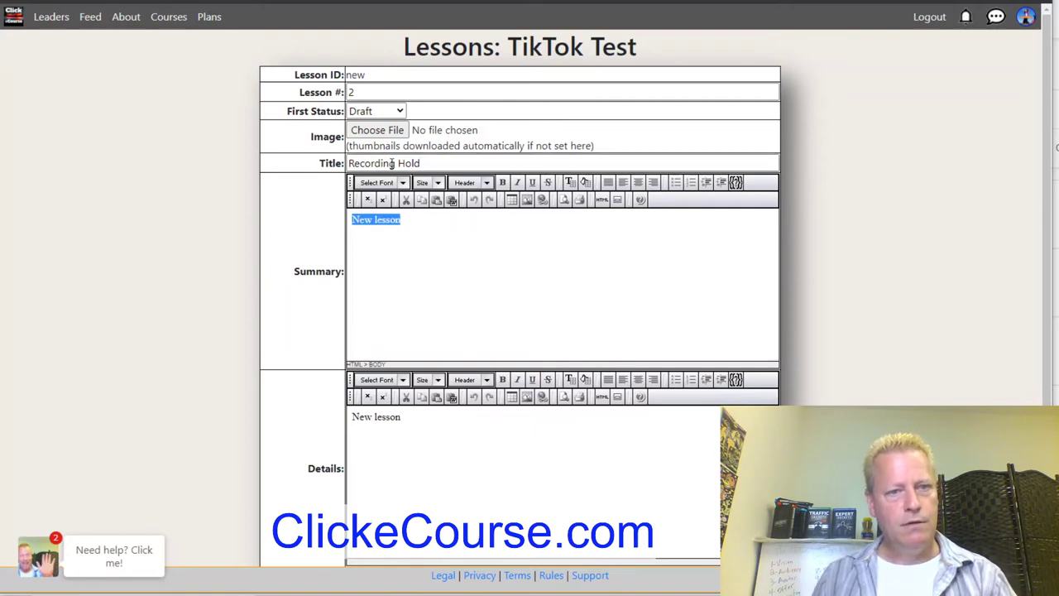
left_click_drag(399, 163, 273, 163)
type("Recor")
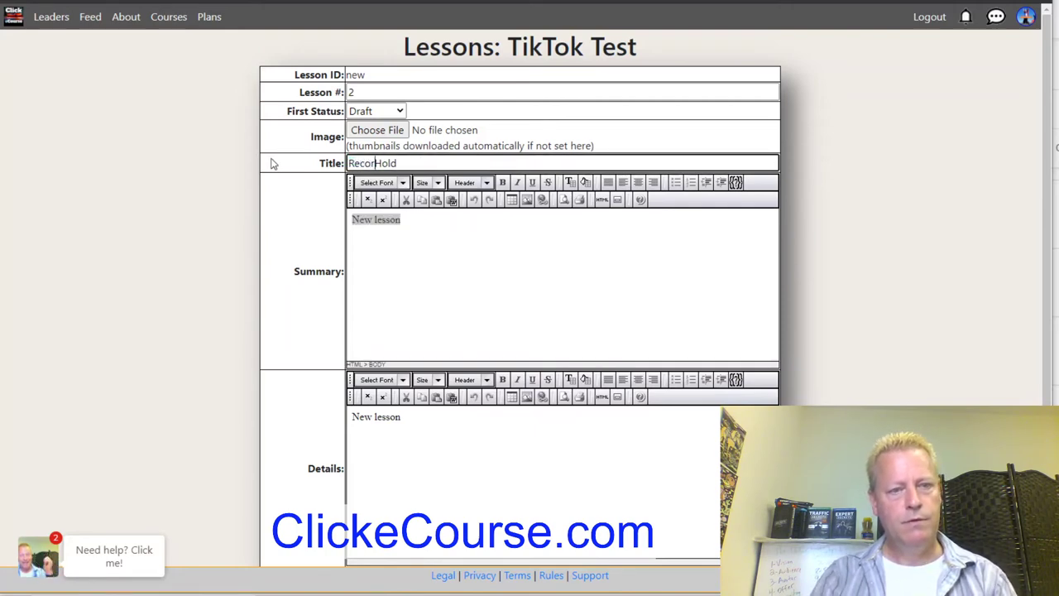
type("d with")
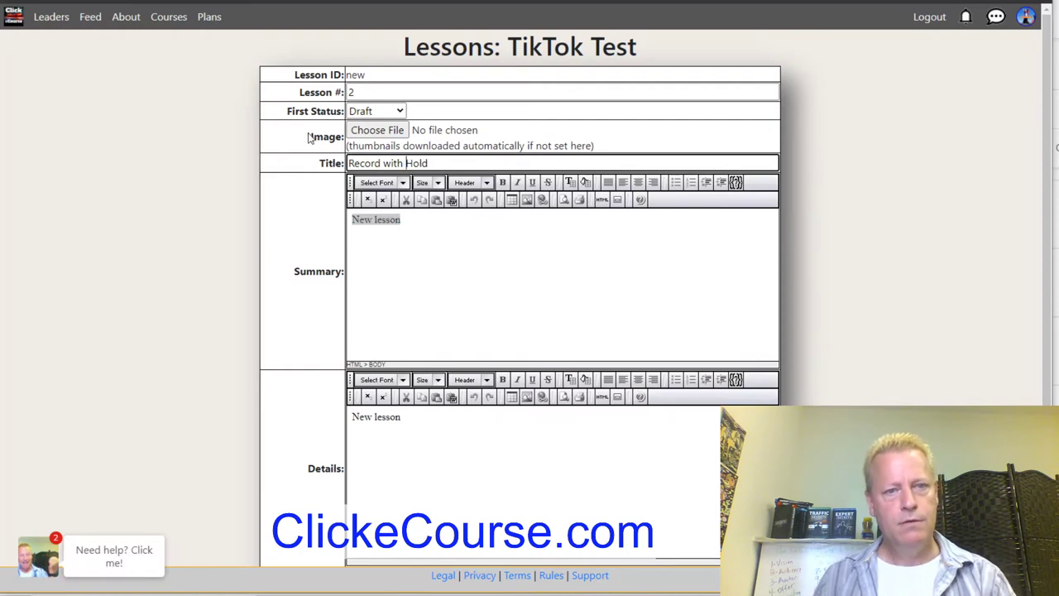
left_click(444, 163)
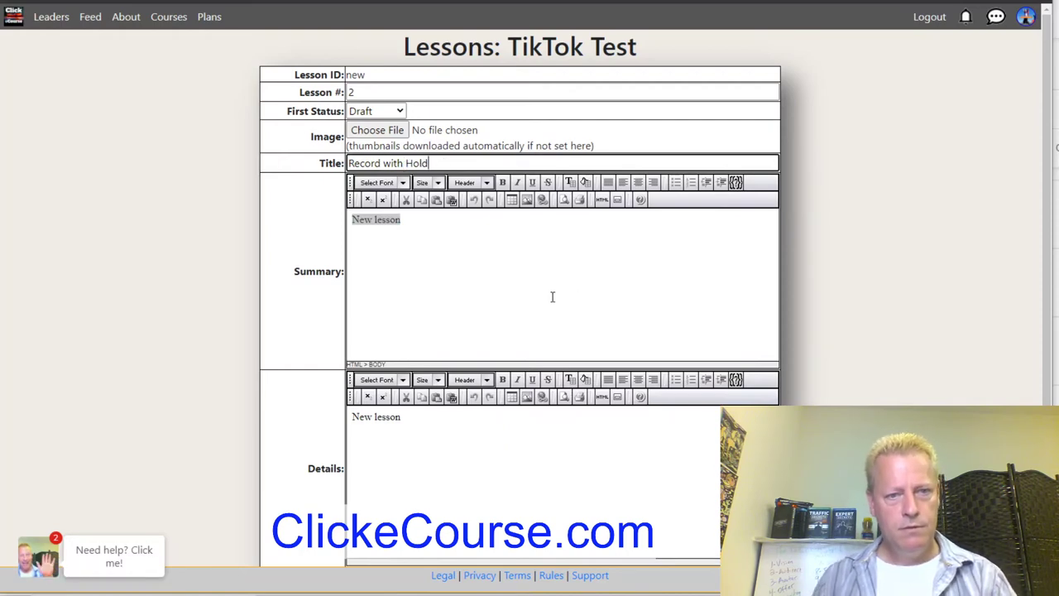
left_click(539, 286)
left_click_drag(417, 219, 282, 221)
type("Recording with Hold &")
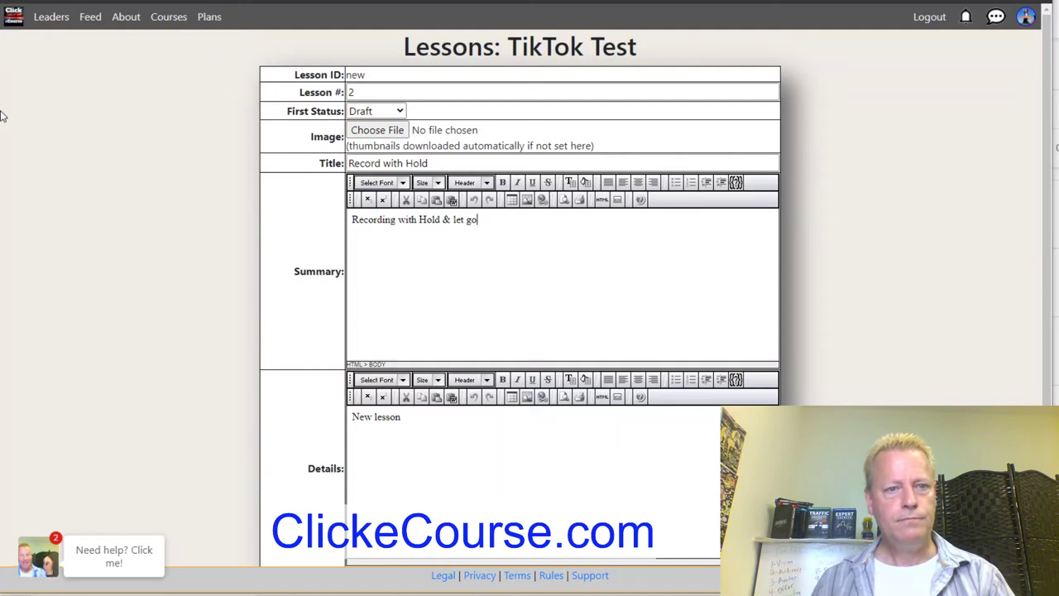
Set lesson 2 to Published, paste the 2:07 video link as its URI, and save.
left_click(400, 111)
left_click(373, 149)
scroll(331, 213, "down", 2)
left_click(396, 394)
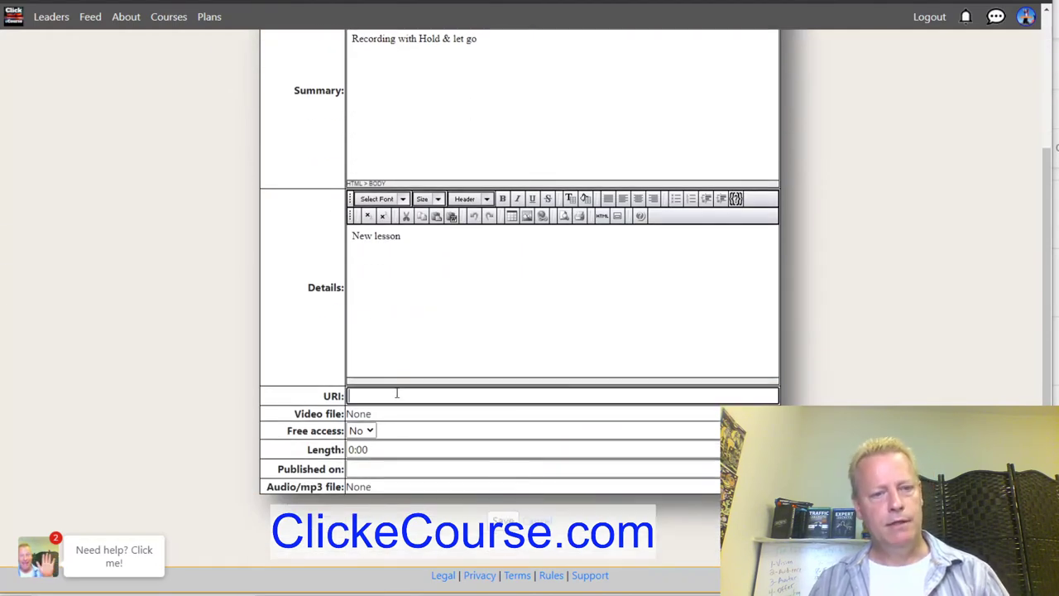
key("ctrl+v")
left_click(954, 312)
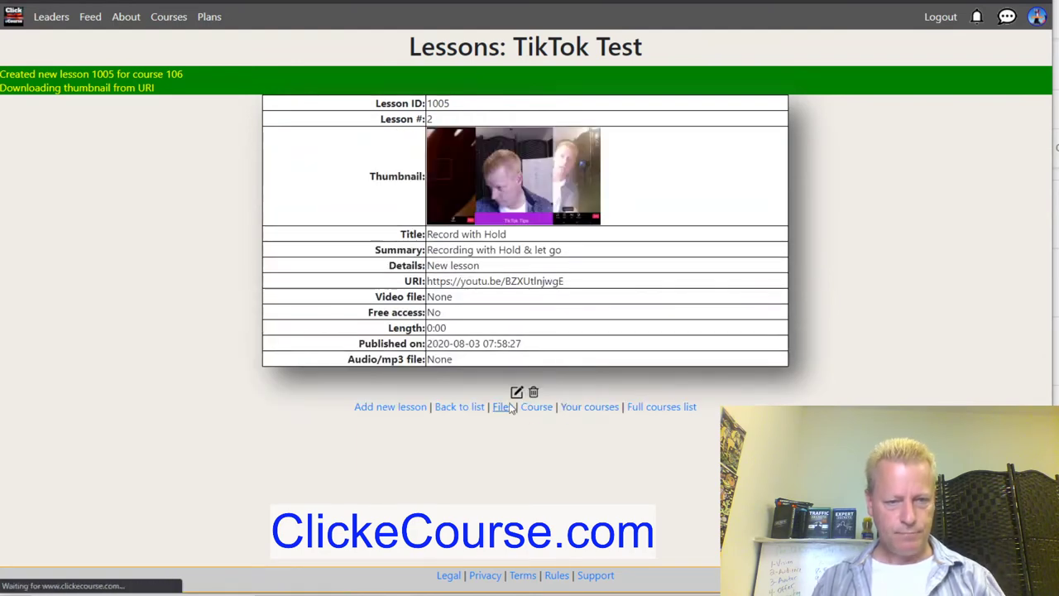
Open the TikTok Test course page and review its impressions, views, income and fees statistics.
left_click(499, 406)
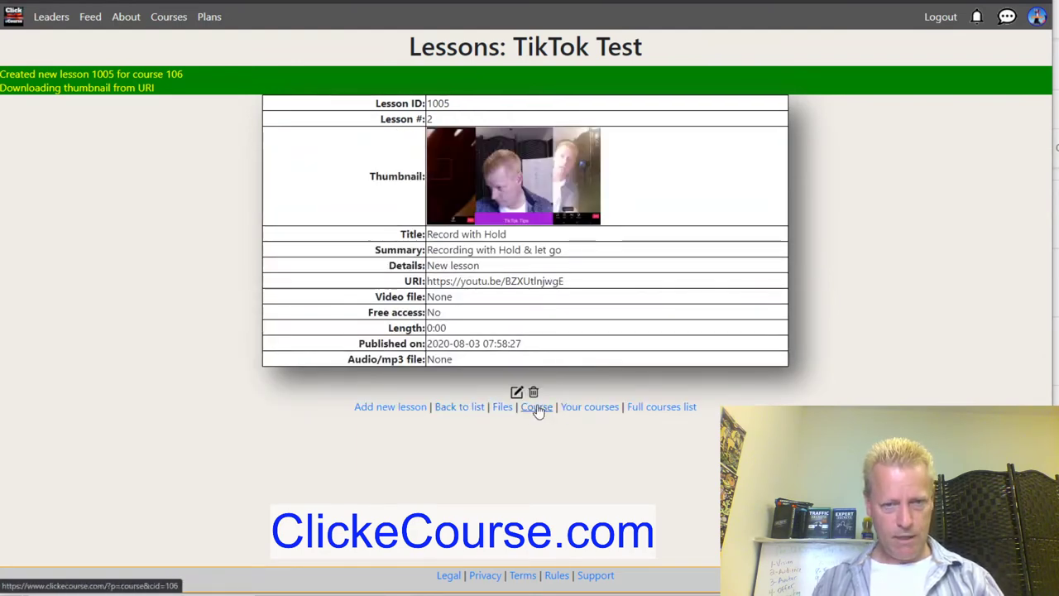
scroll(524, 406, "down", 3)
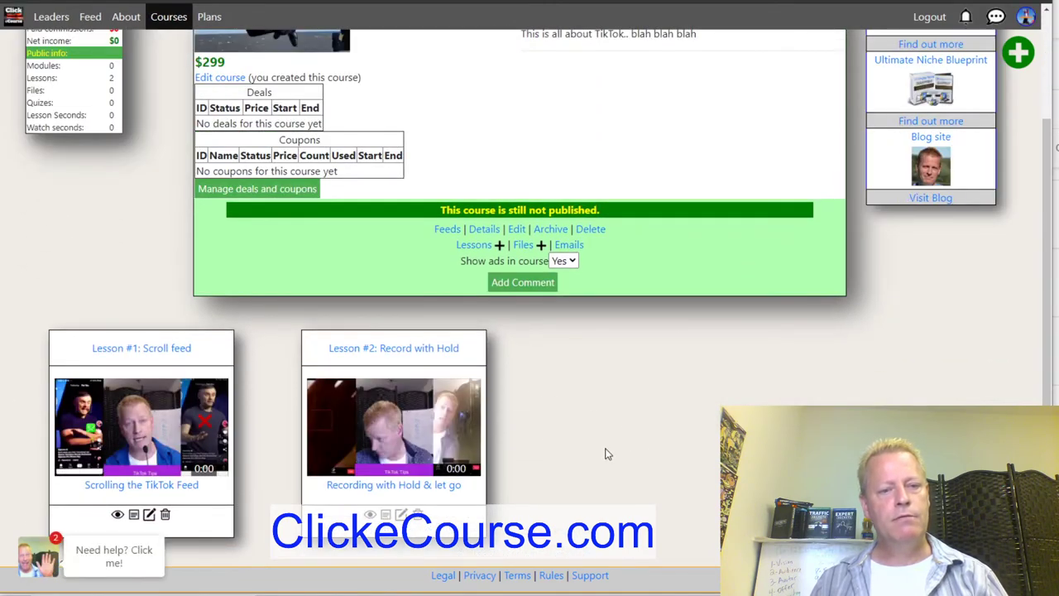
mouse_move(396, 463)
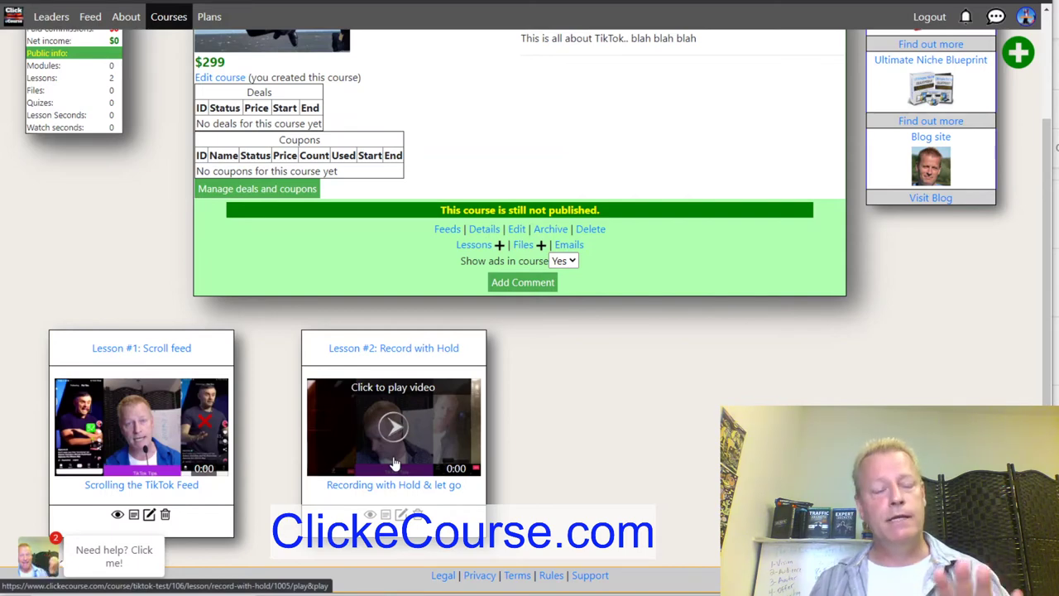
scroll(377, 315, "up", 2)
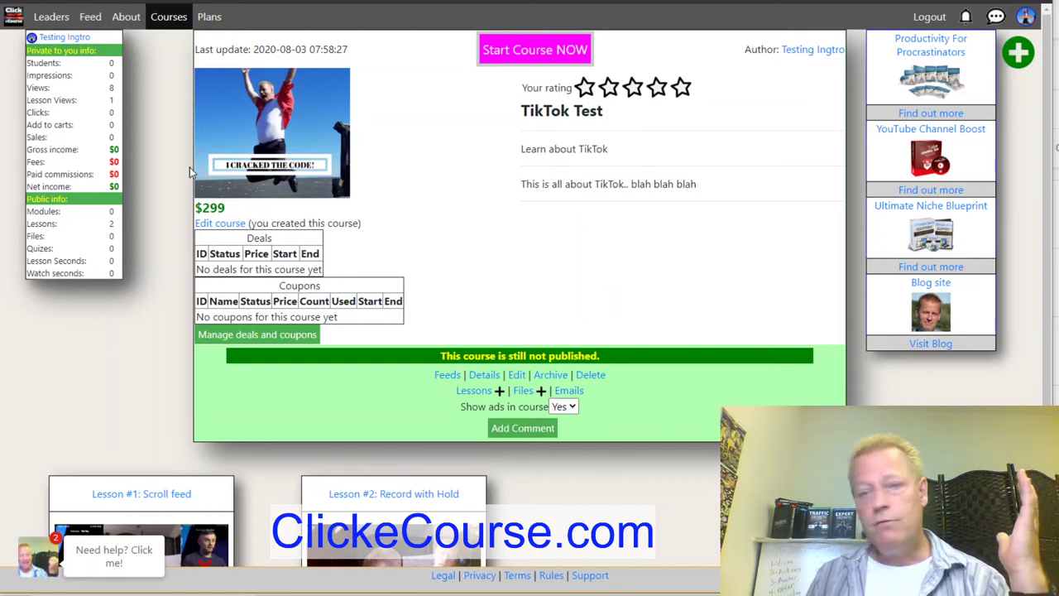
left_click_drag(35, 75, 93, 81)
double_click(38, 88)
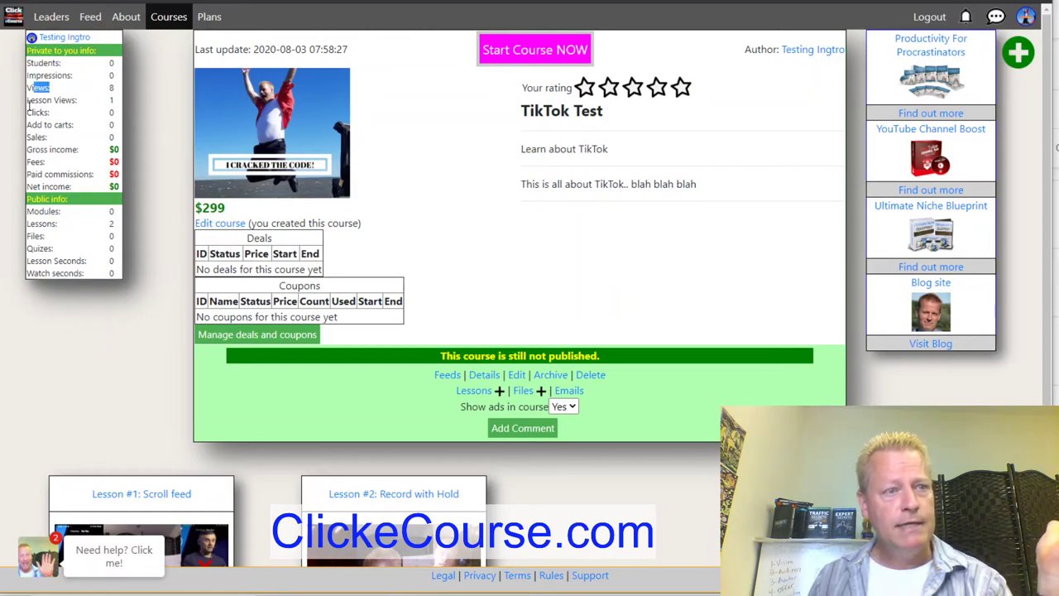
left_click_drag(38, 149, 82, 174)
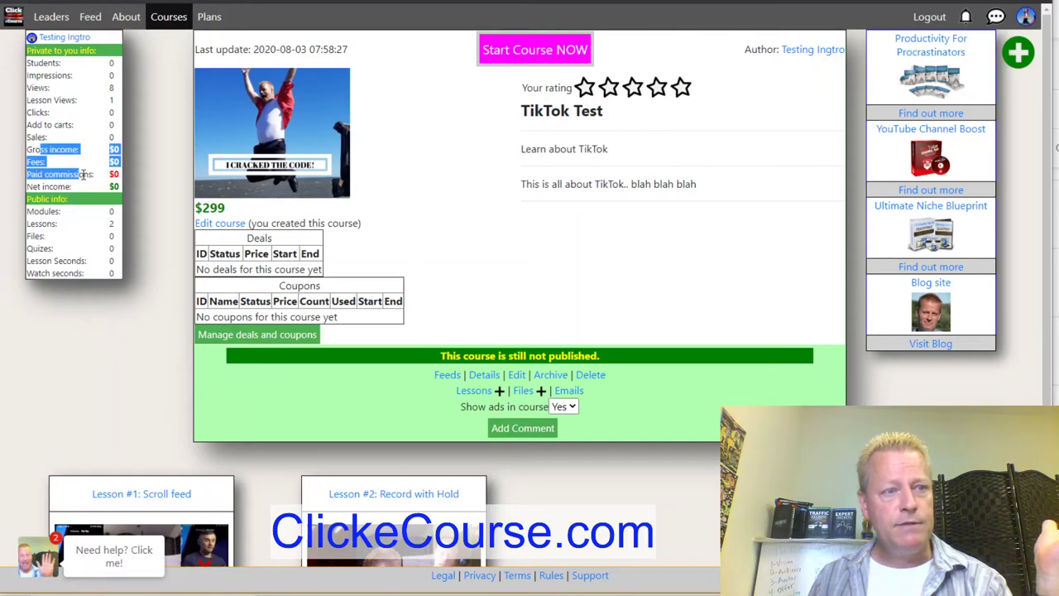
left_click(95, 186)
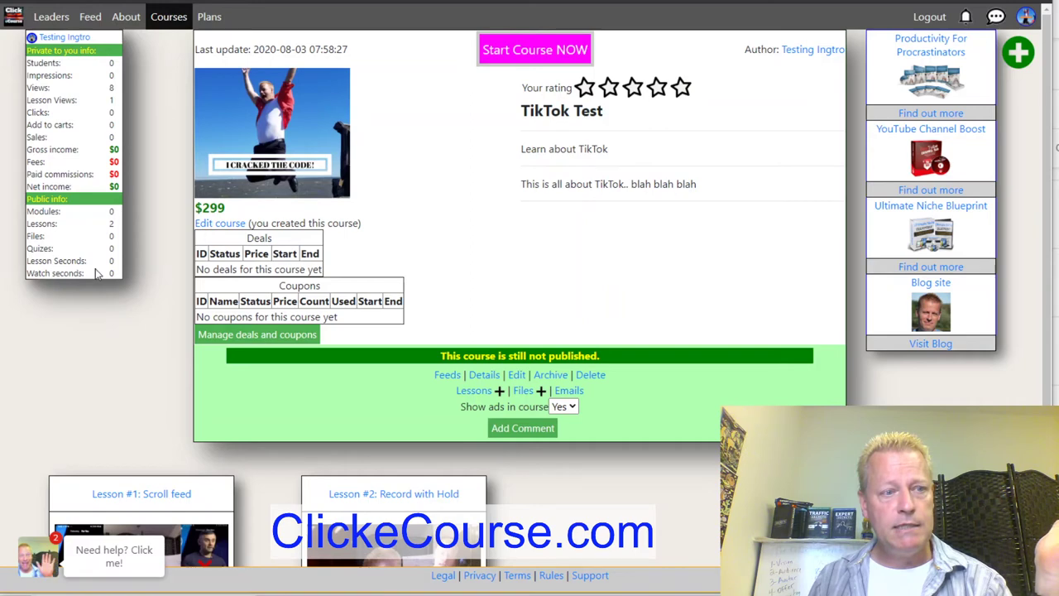
Play the Scroll feed lesson, return to the course, and open Scroll feed's details page.
scroll(662, 426, "down", 2)
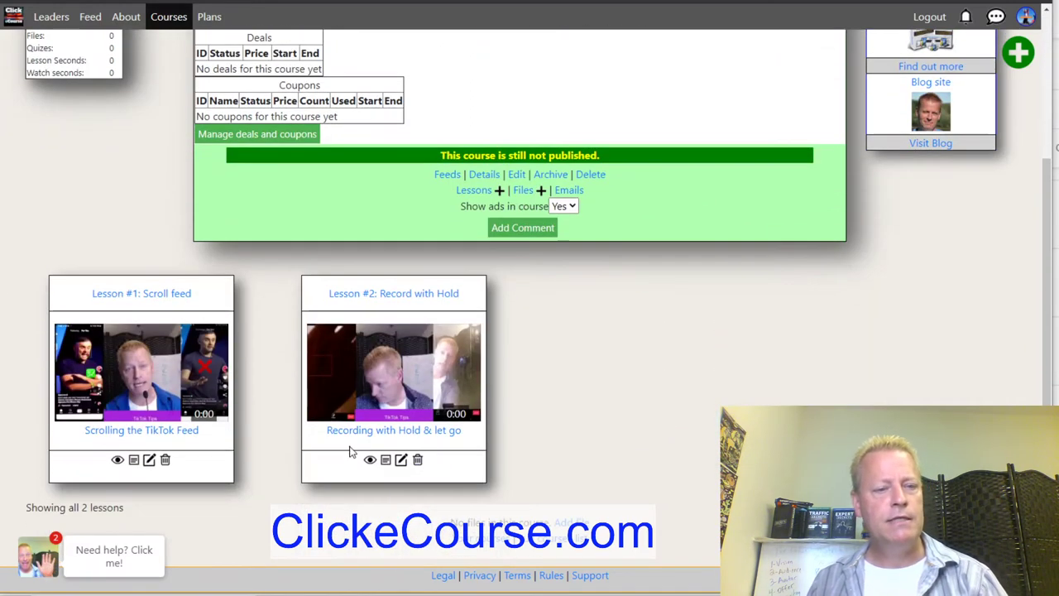
left_click(361, 403)
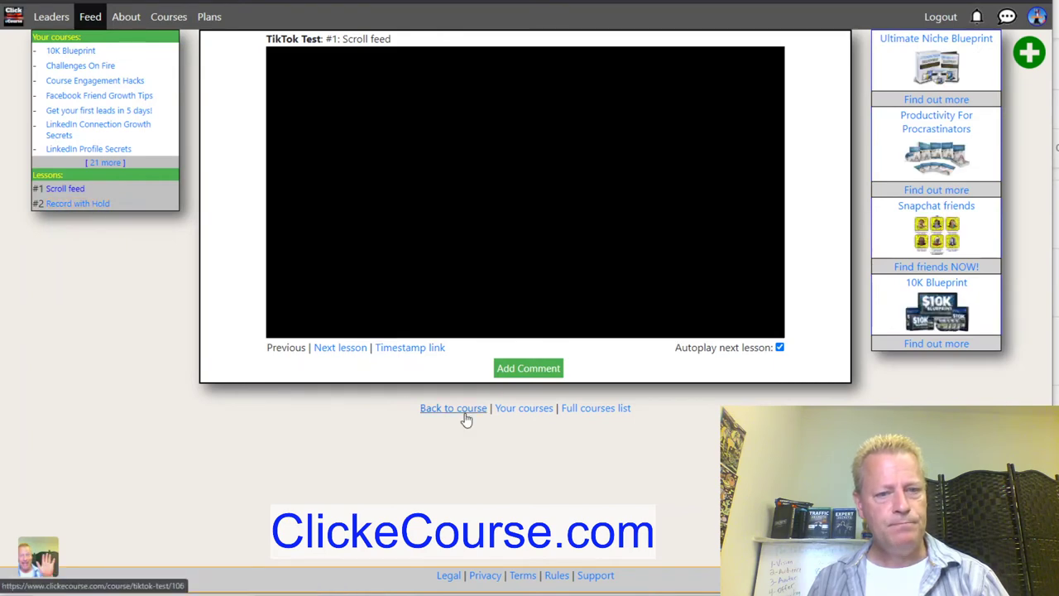
left_click(461, 411)
scroll(205, 503, "down", 2)
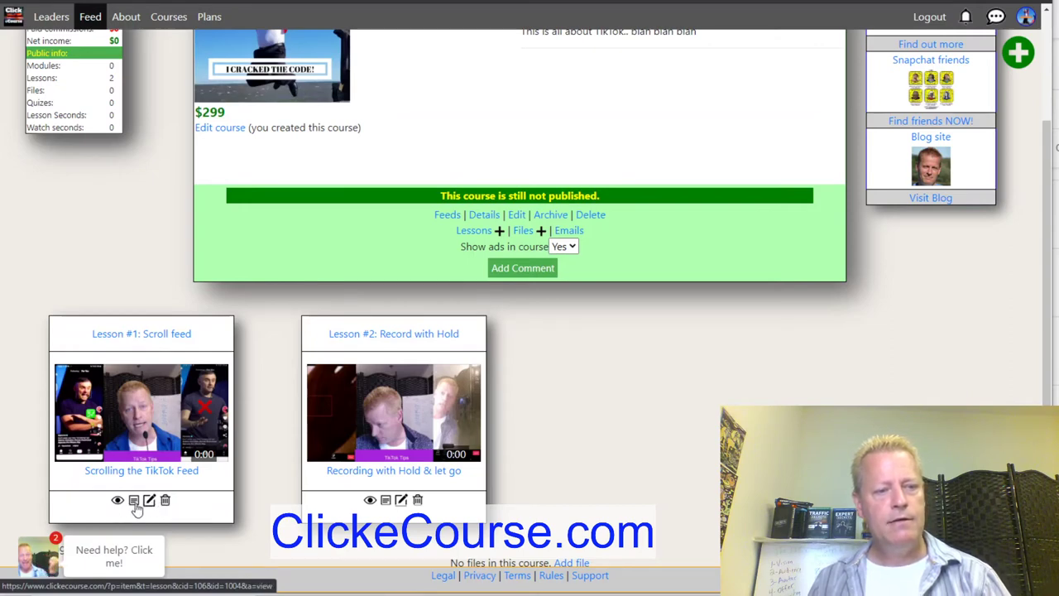
left_click(134, 502)
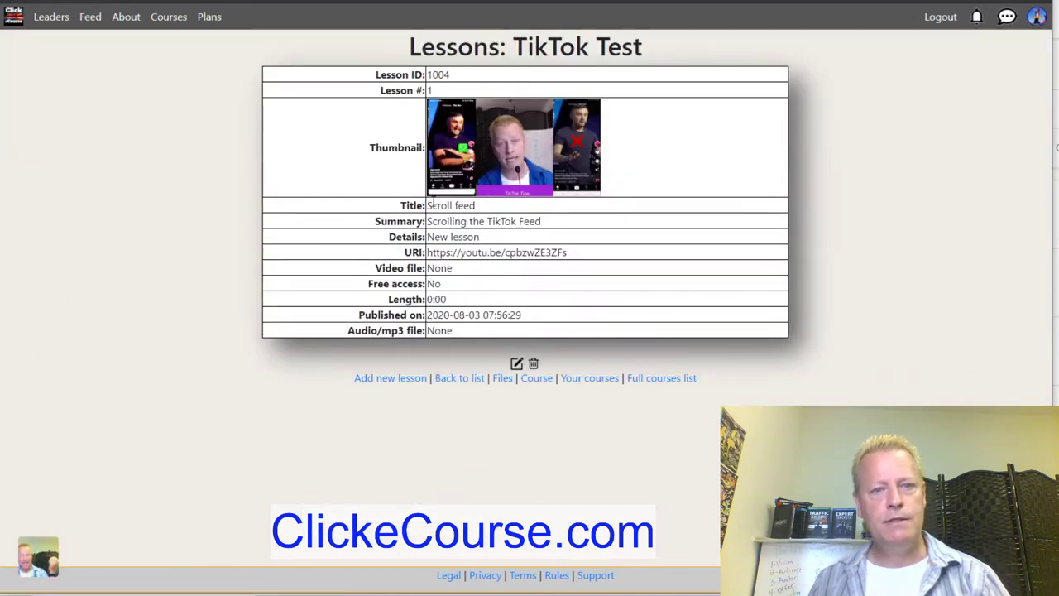
Open Scroll feed for editing and check its 1:14 video duration in YouTube Studio.
left_click(517, 363)
scroll(256, 386, "down", 3)
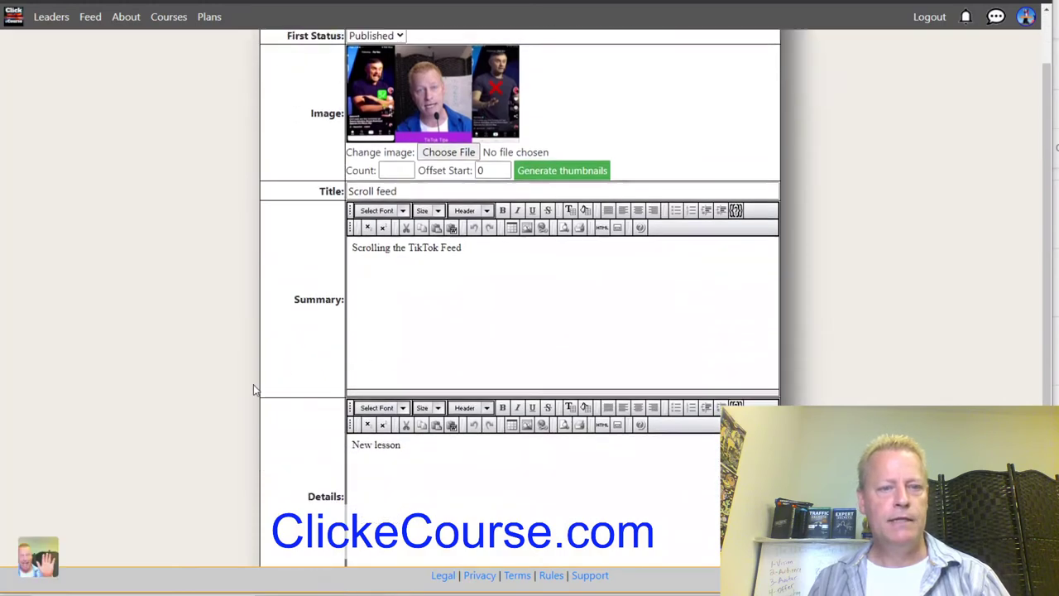
scroll(254, 386, "up", 1)
scroll(254, 385, "up", 2)
scroll(254, 385, "down", 4)
scroll(254, 385, "up", 3)
scroll(254, 382, "down", 2)
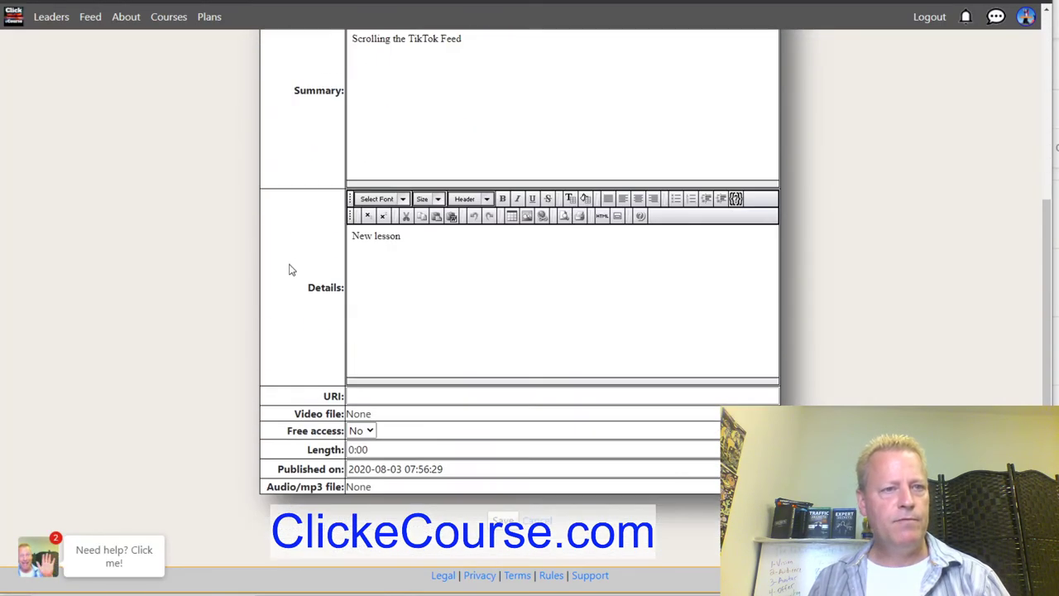
key("alt+Tab")
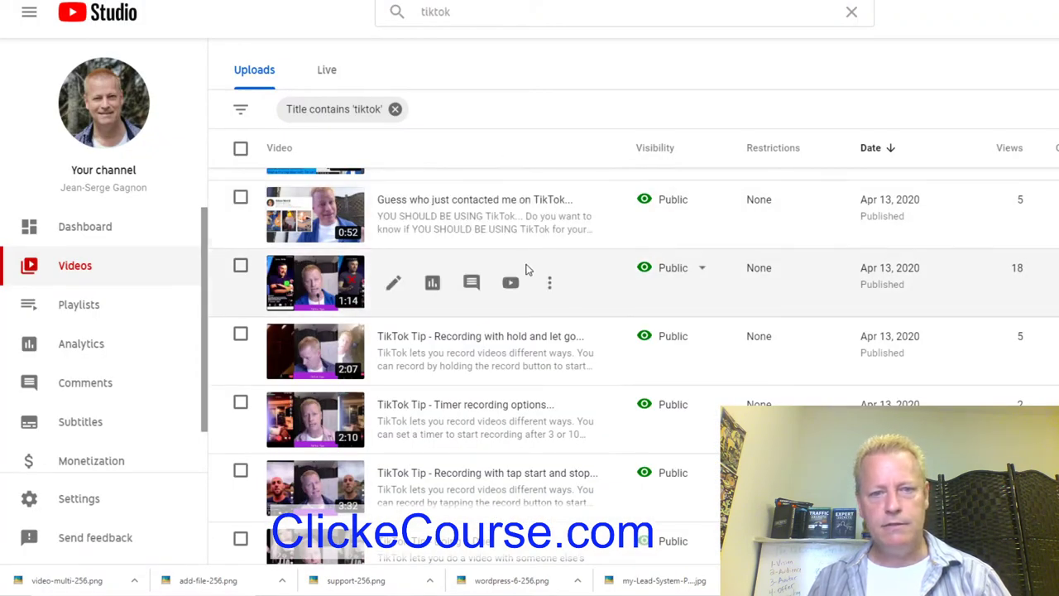
key("alt+Tab")
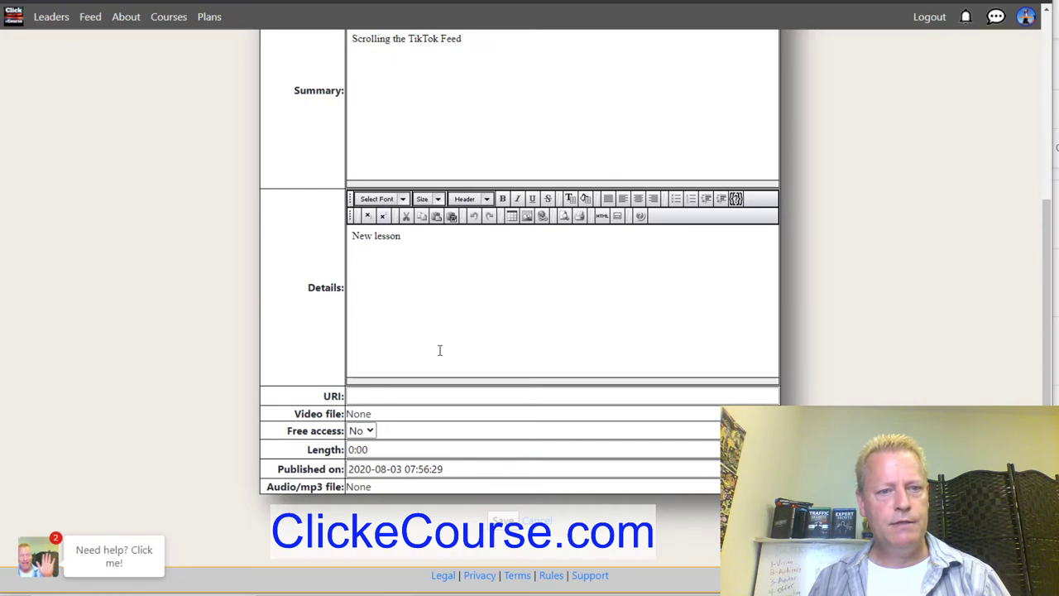
Enter 1:14 as the lesson length, save, and return to the lessons list.
scroll(416, 353, "up", 3)
scroll(413, 351, "down", 3)
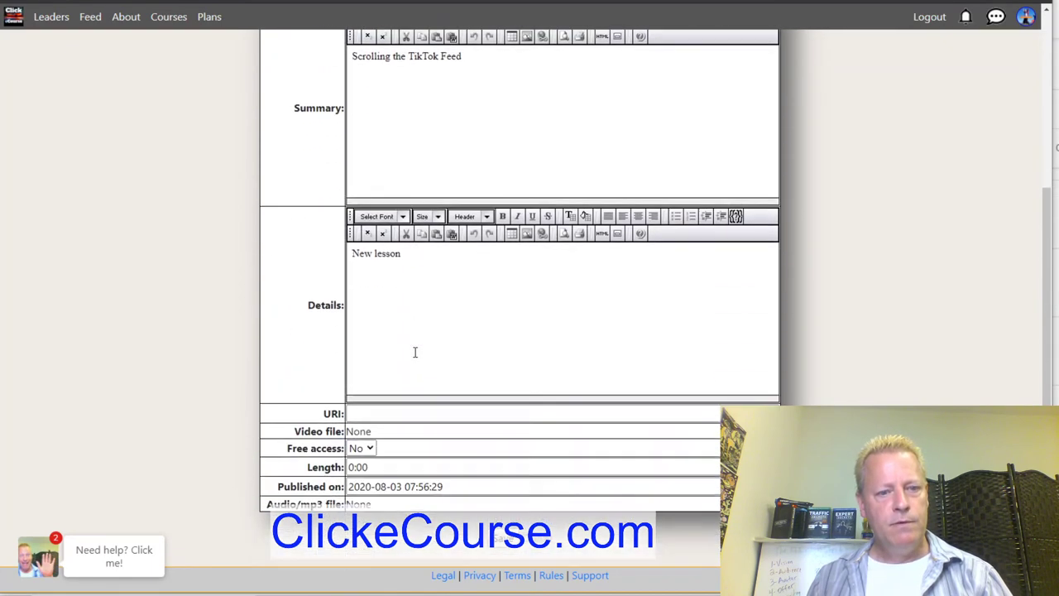
left_click(382, 447)
type("1:14")
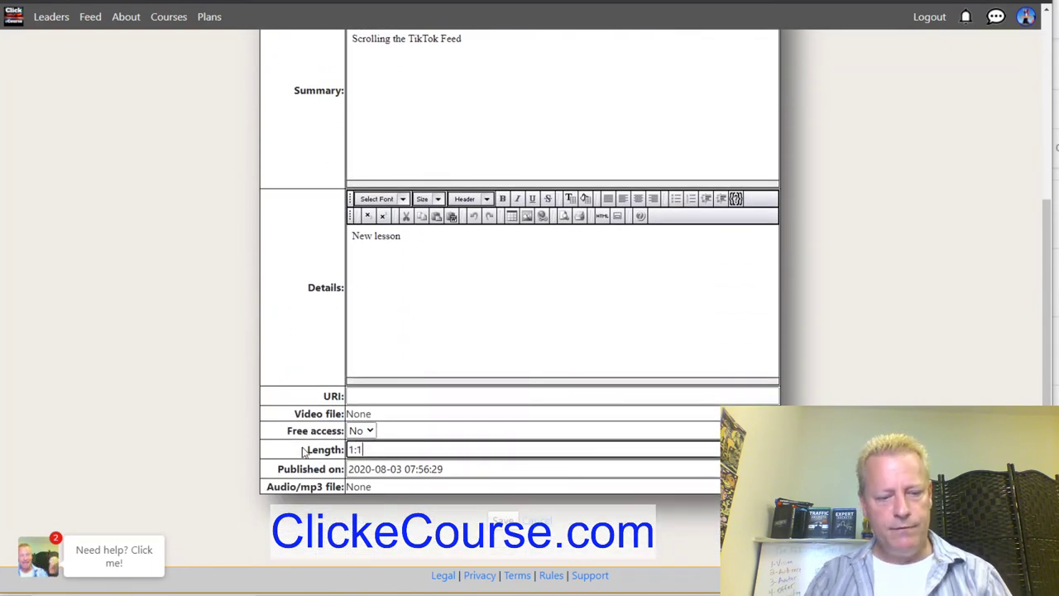
left_click(503, 520)
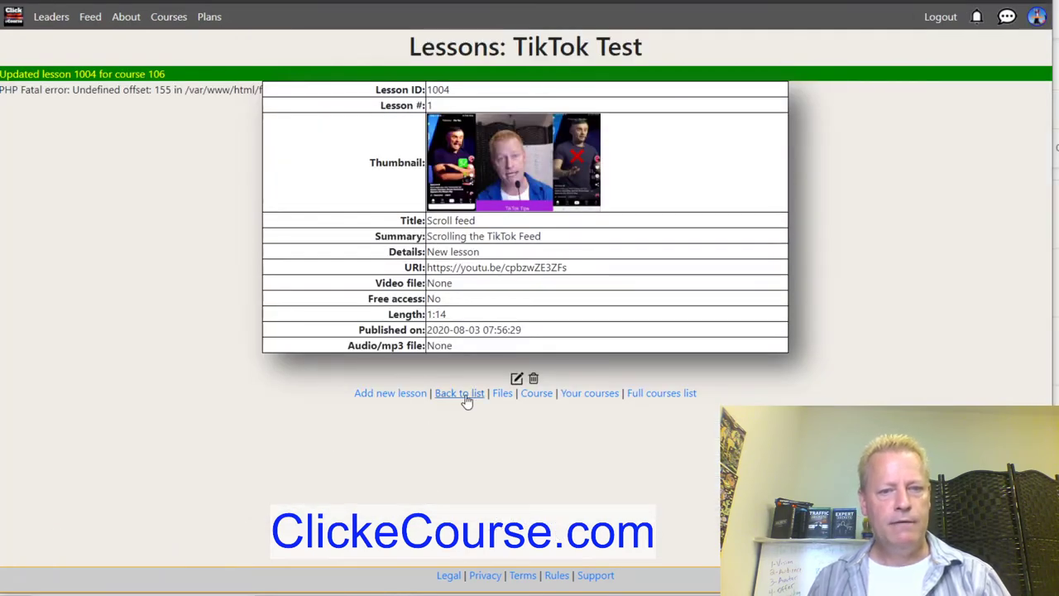
left_click(464, 395)
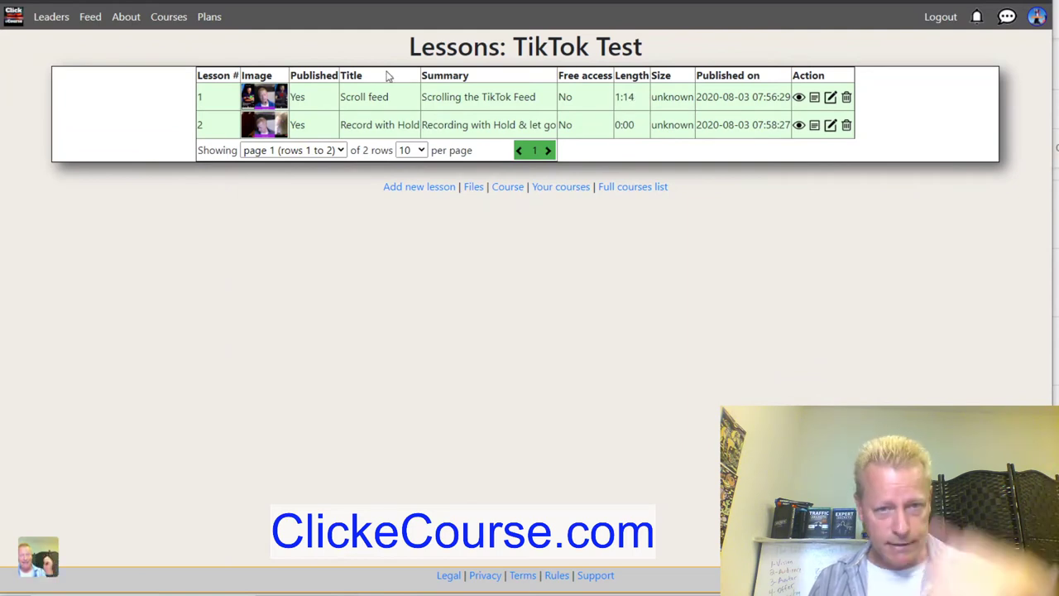
left_click_drag(617, 124, 639, 126)
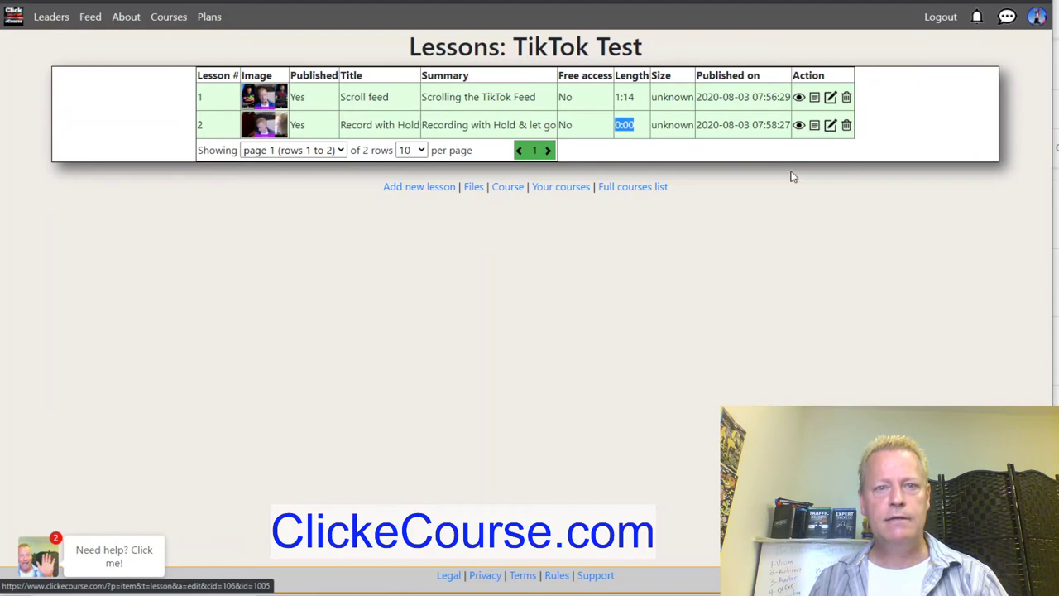
Change Record with Hold's length from 0:00 to 2:07, save, and return to the course page.
left_click(831, 126)
scroll(303, 367, "down", 3)
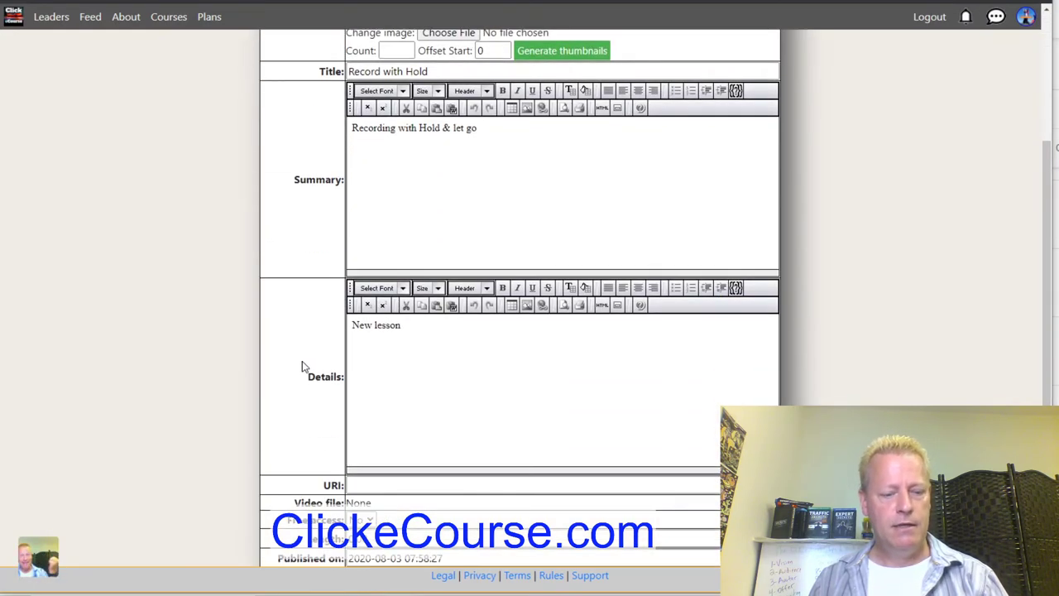
key("alt+Tab")
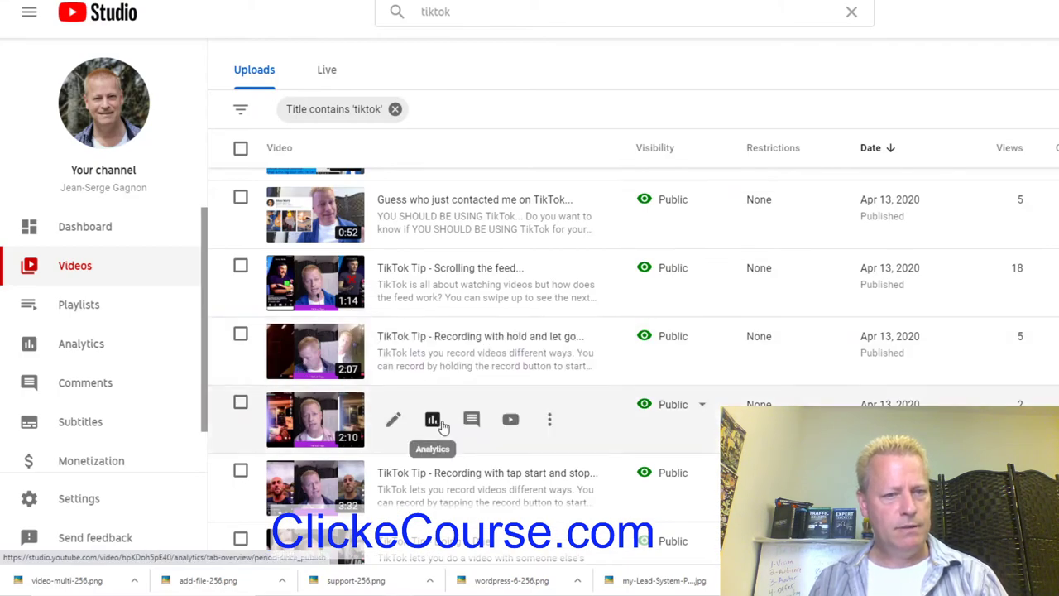
key("alt+Tab")
scroll(386, 466, "down", 2)
left_click_drag(374, 450, 347, 458)
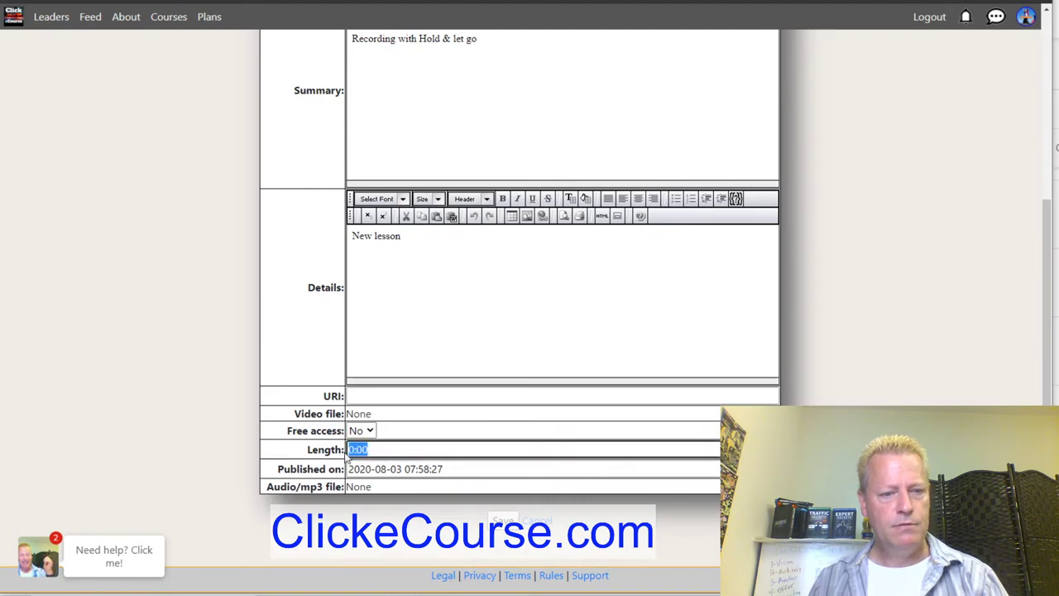
type("2:07")
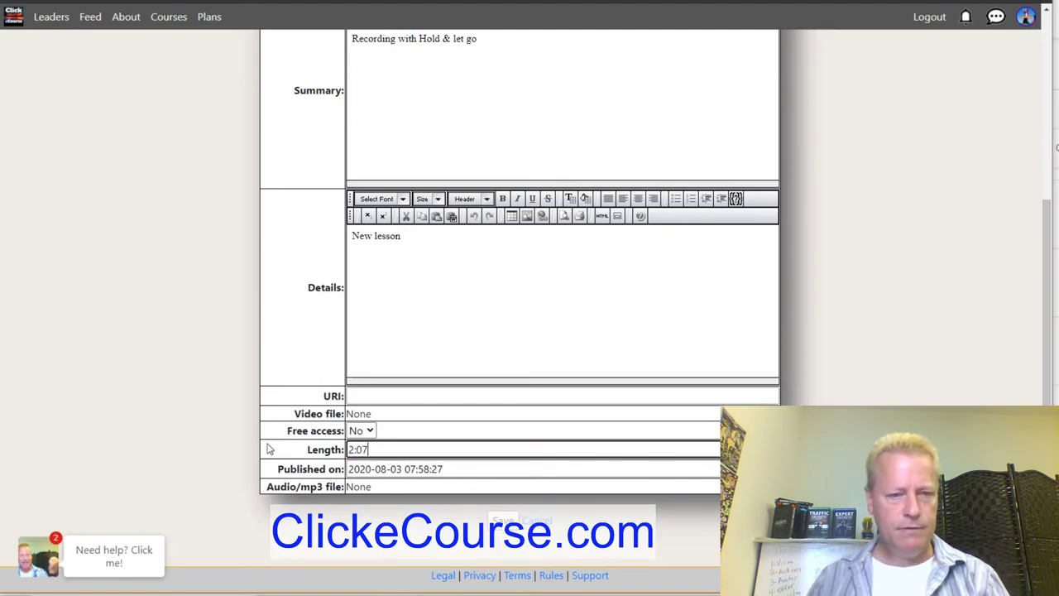
left_click(503, 521)
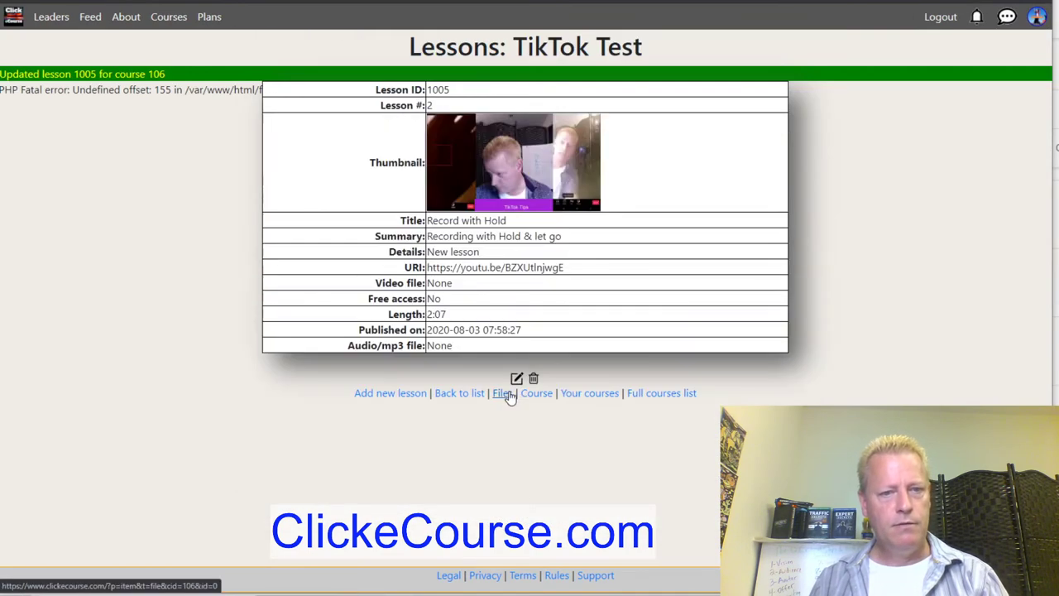
left_click(546, 397)
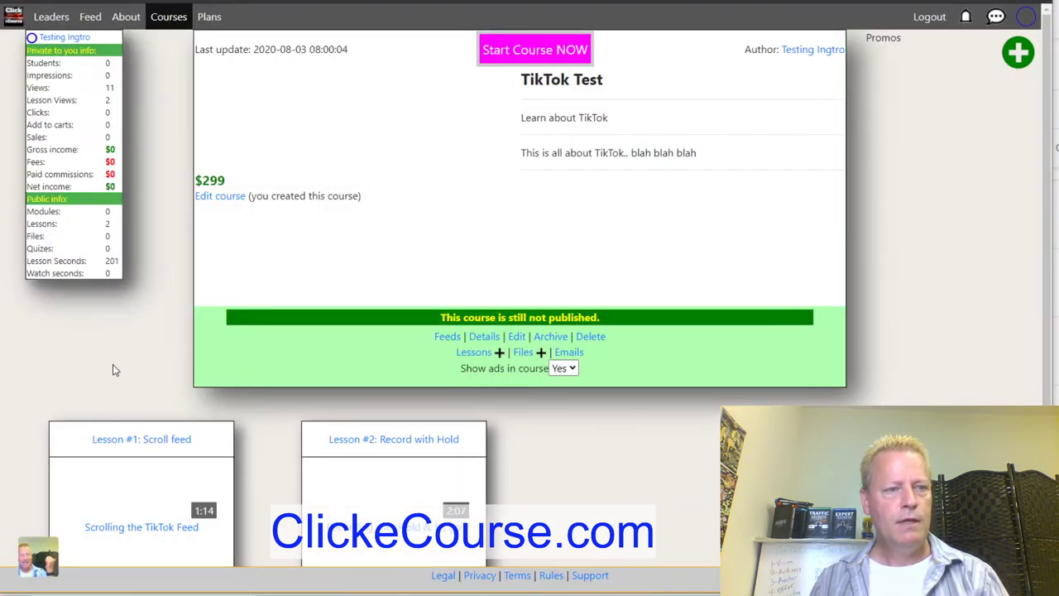
double_click(120, 273)
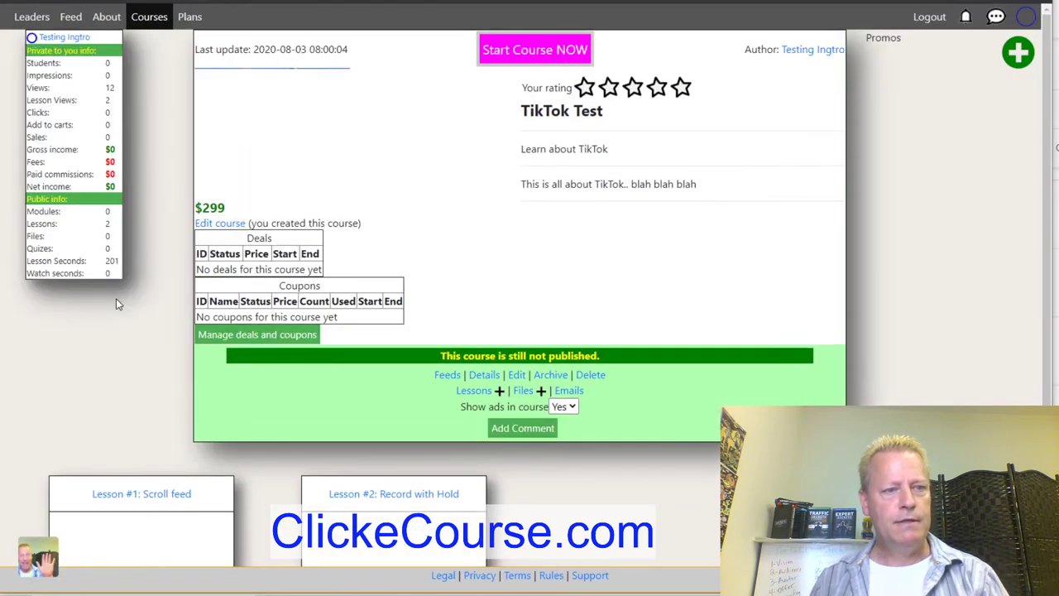
left_click(165, 348)
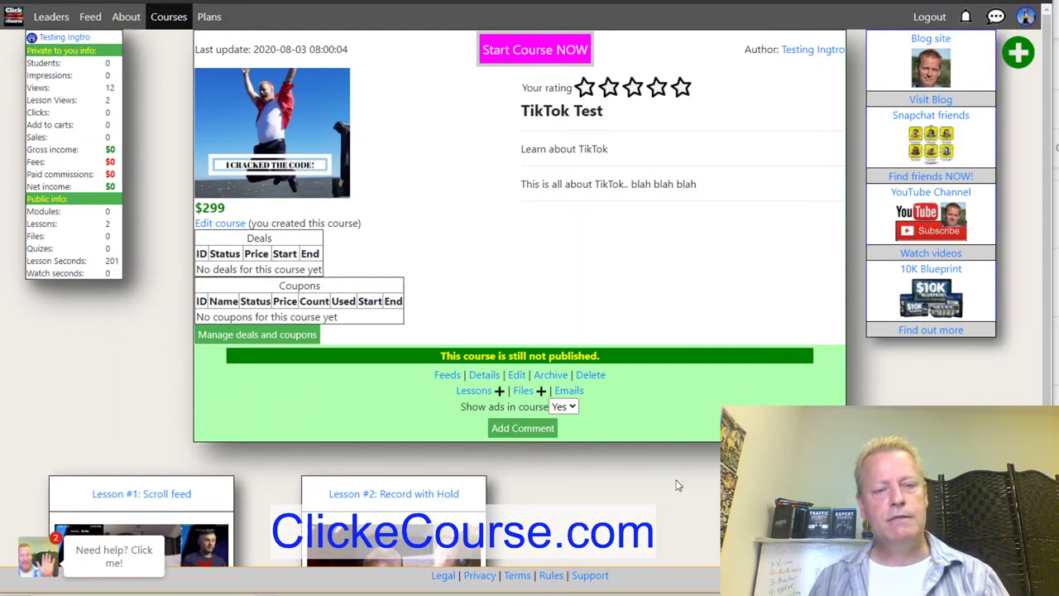
scroll(567, 455, "down", 3)
scroll(570, 454, "up", 2)
scroll(570, 455, "down", 2)
Start a new course file and upload award-2648055_960_720.png as its file.
left_click(540, 202)
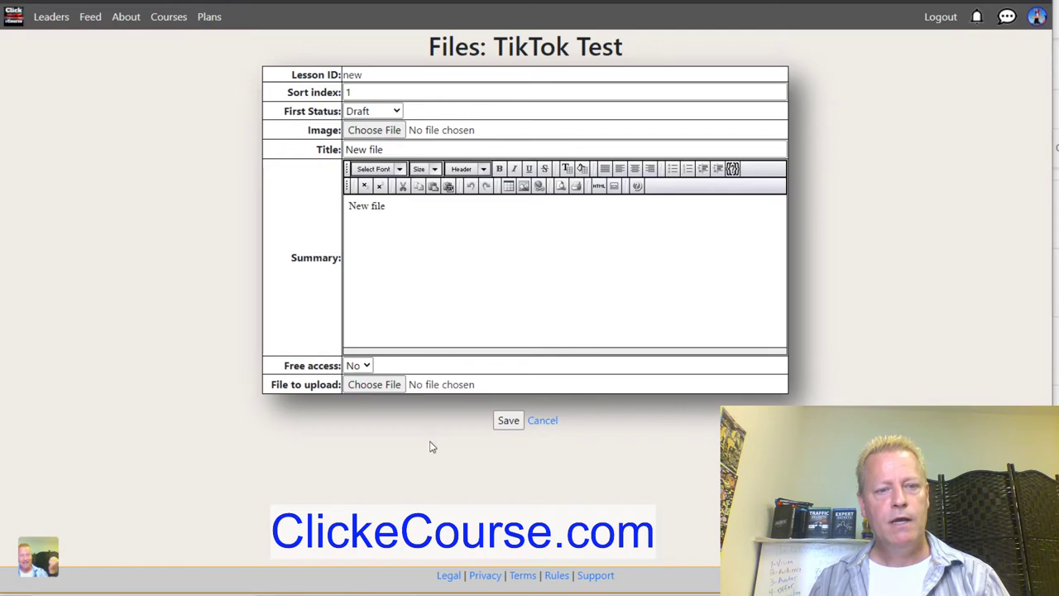
left_click(386, 388)
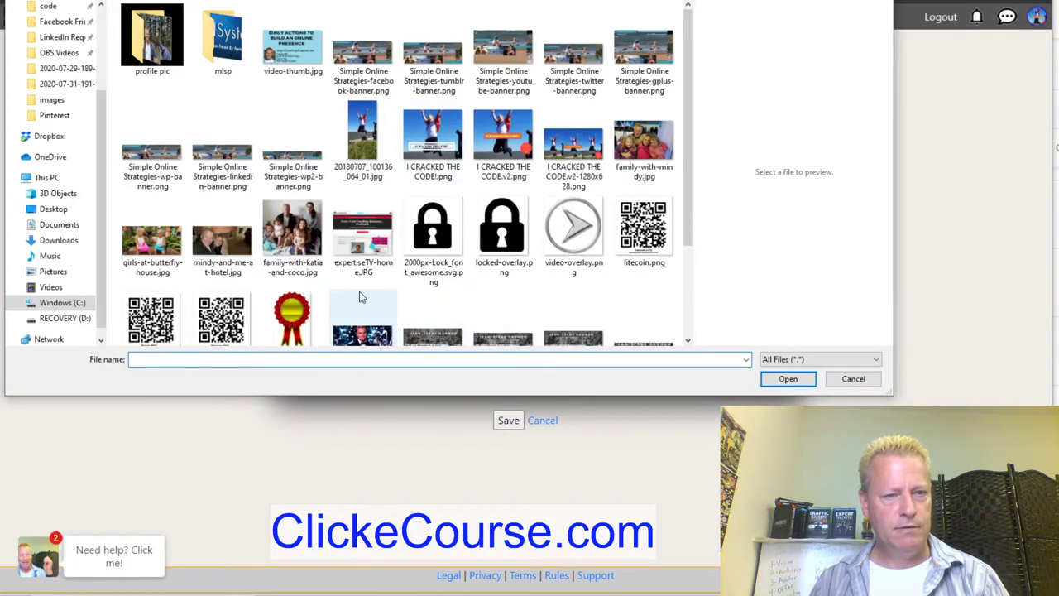
scroll(497, 282, "down", 3)
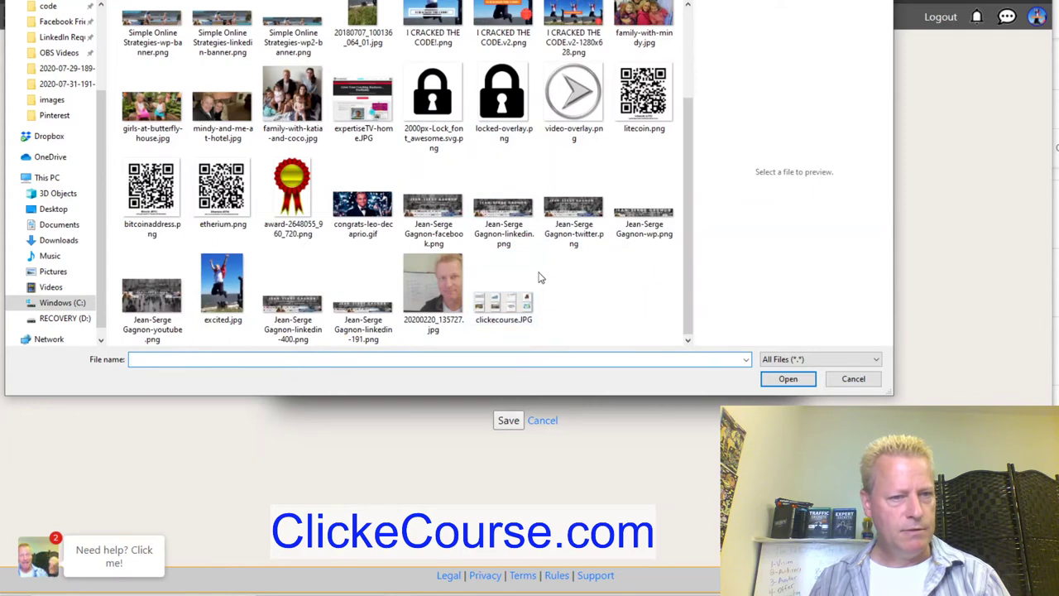
left_click(292, 188)
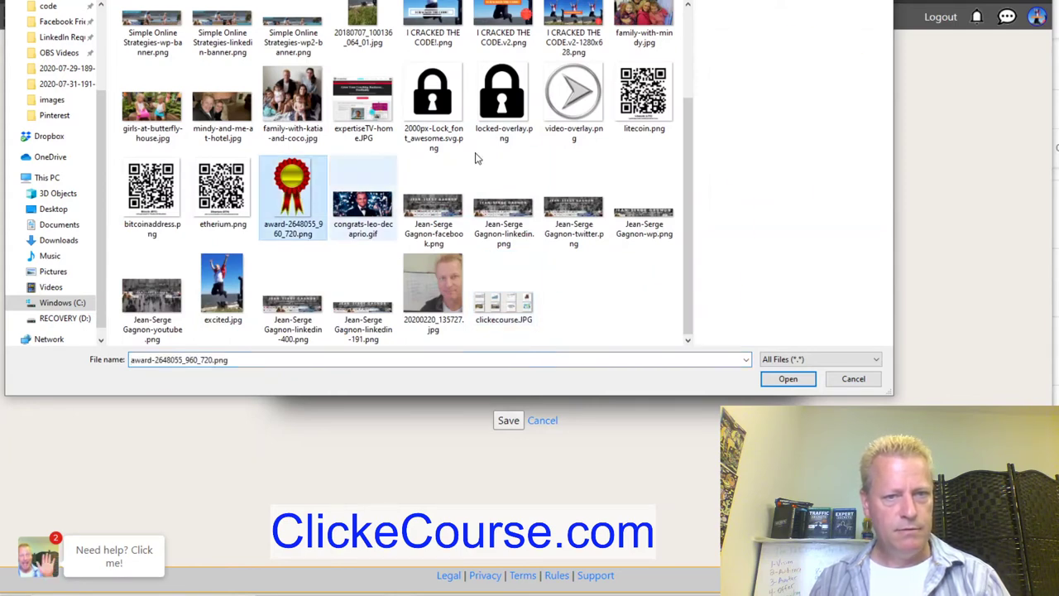
left_click(788, 378)
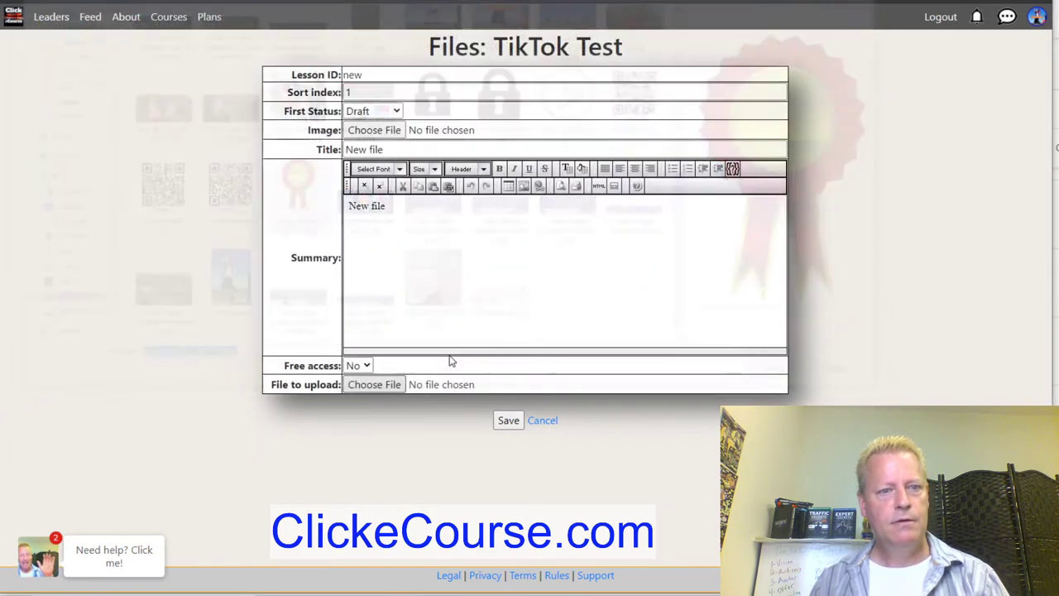
Title the file 'Certificate', use the award image as thumbnail, save, and return to the course.
left_click_drag(394, 149, 321, 148)
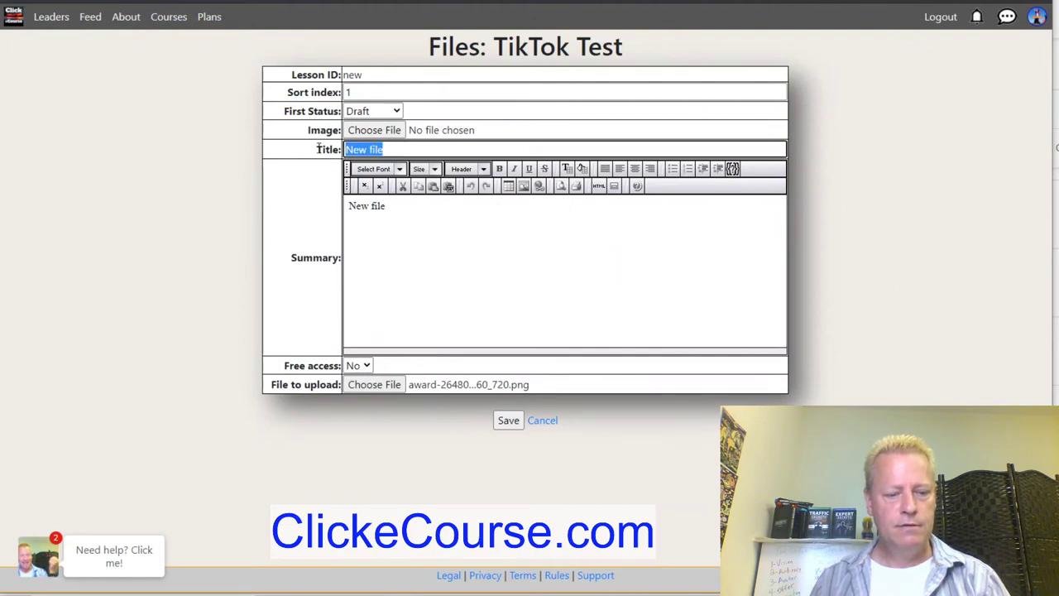
type("Certificat")
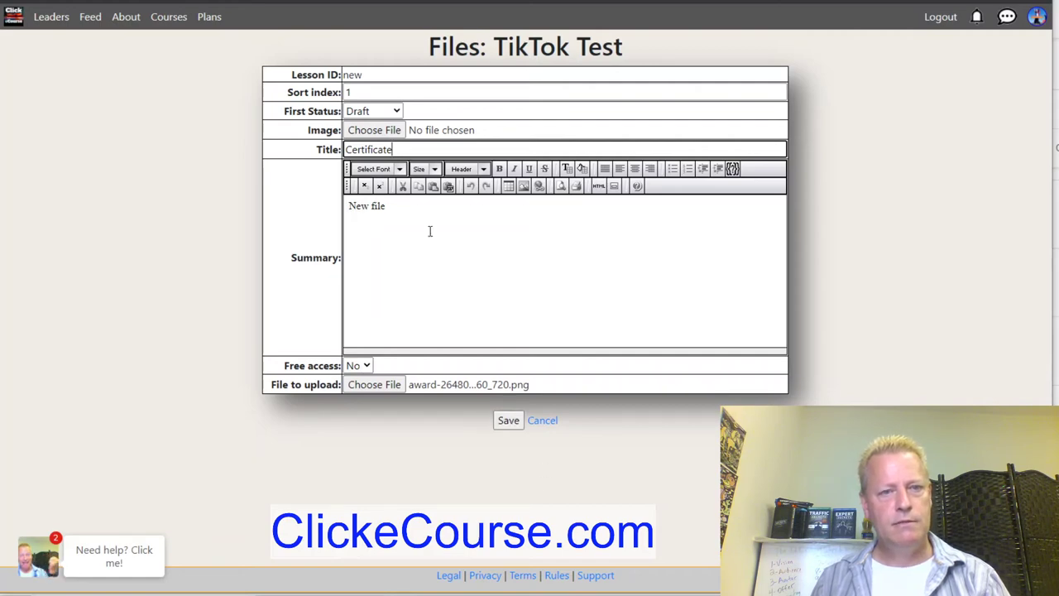
left_click(390, 131)
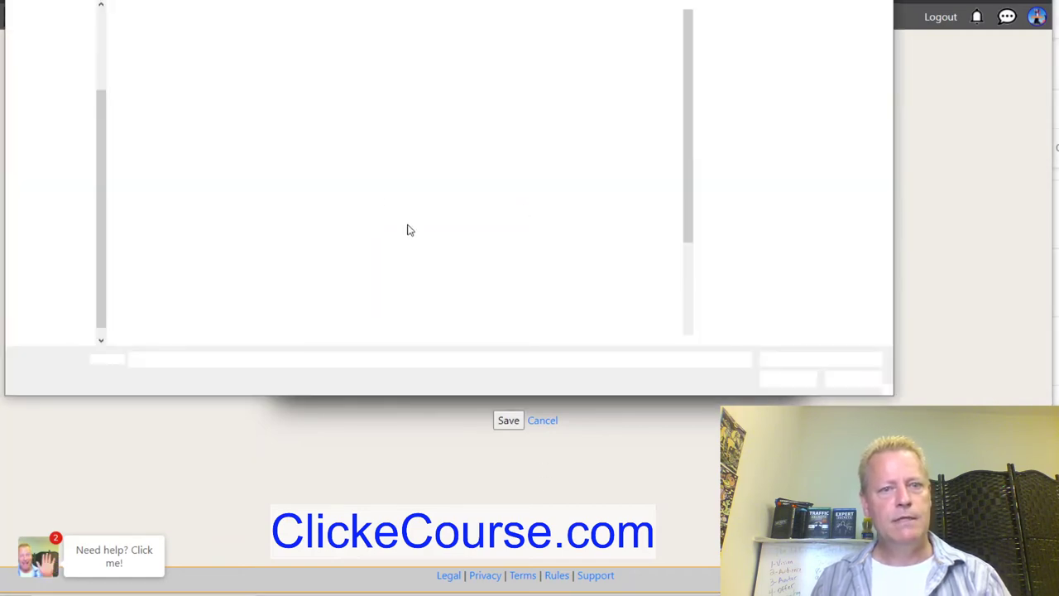
left_click(282, 313)
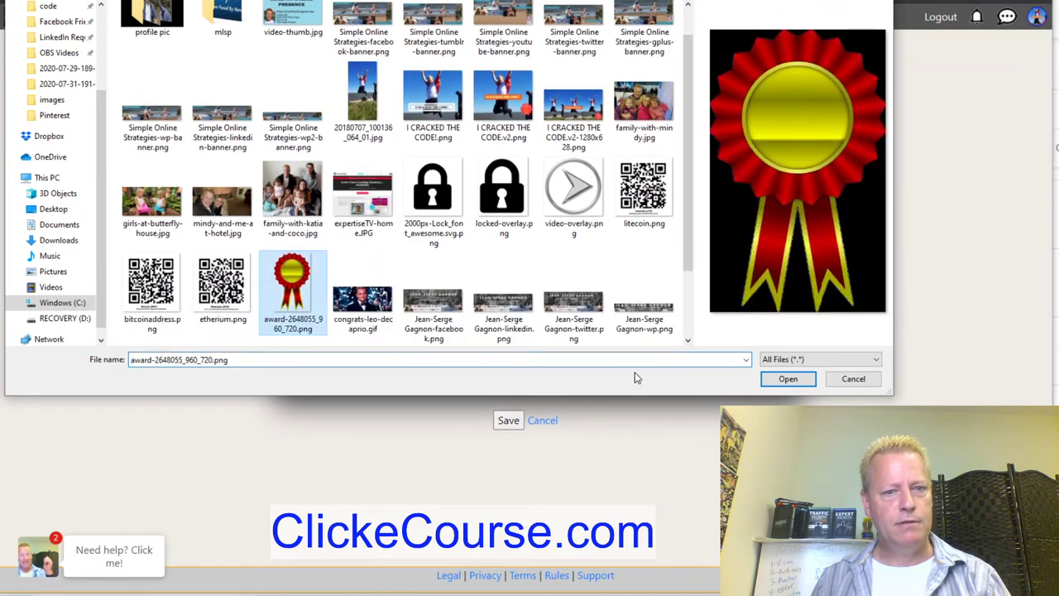
left_click(786, 379)
left_click(511, 424)
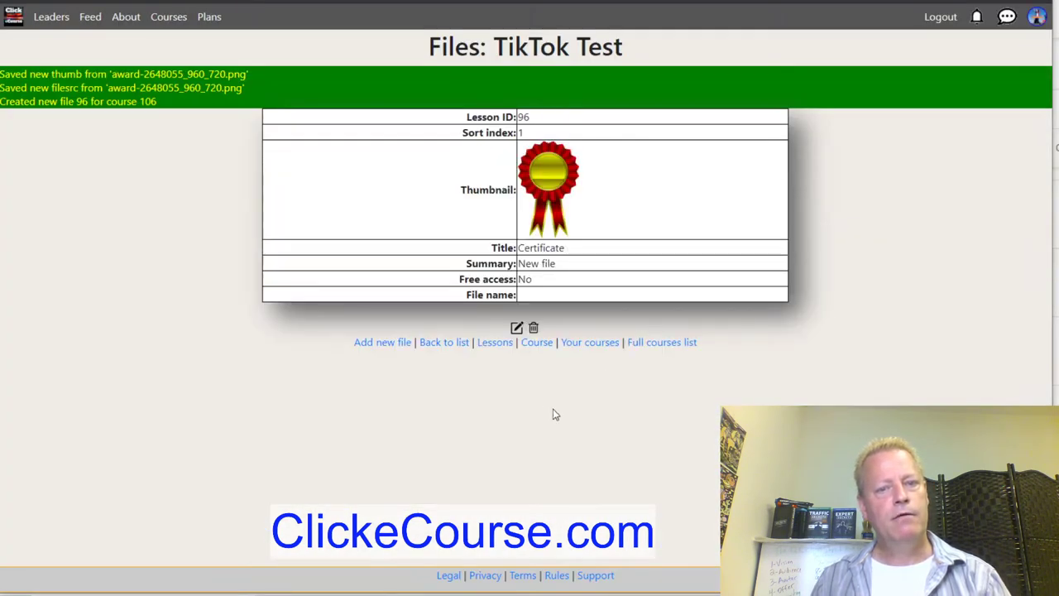
left_click(530, 344)
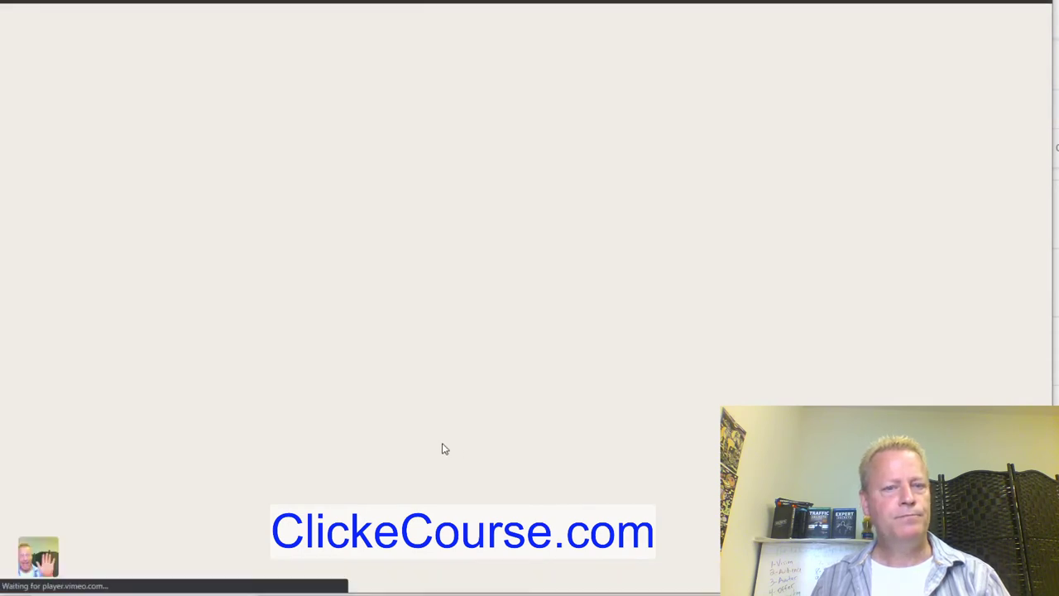
Set the Certificate file's status to Published, save, and go back to the TikTok Test course page.
scroll(603, 449, "down", 5)
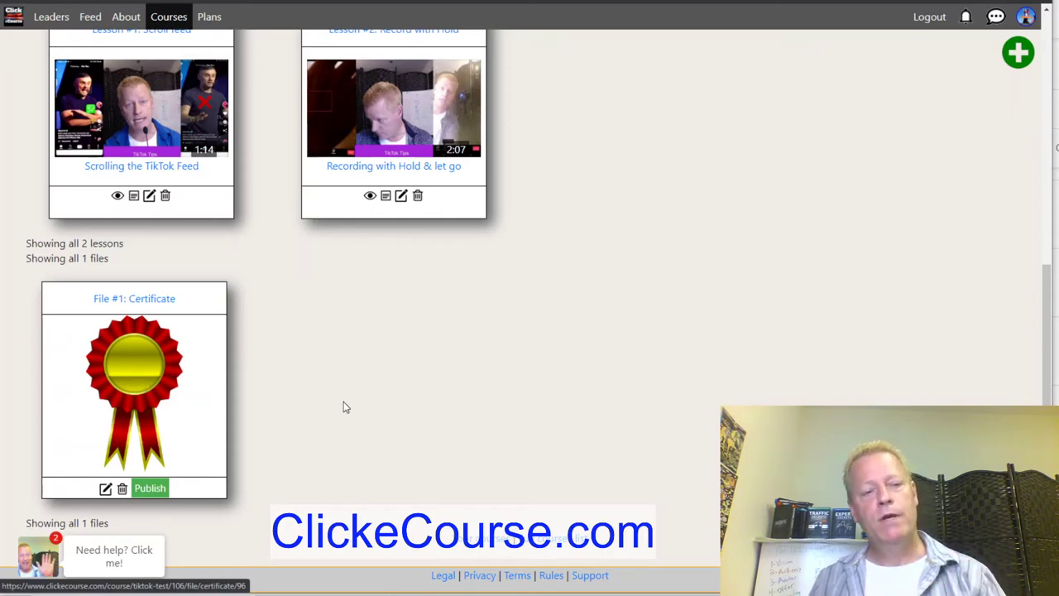
scroll(502, 425, "up", 4)
scroll(579, 427, "down", 2)
scroll(626, 424, "down", 2)
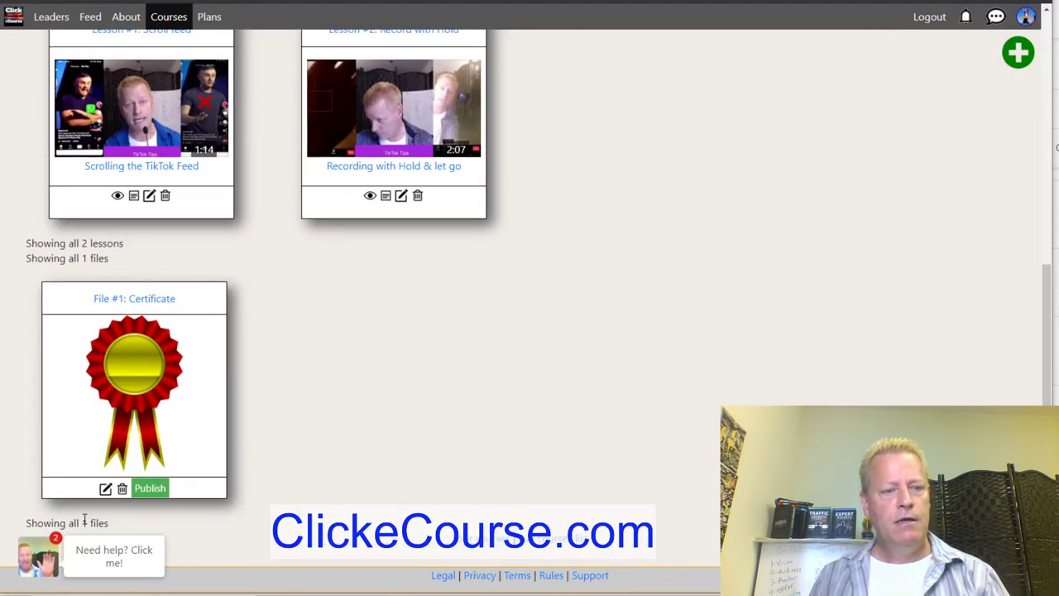
left_click(105, 489)
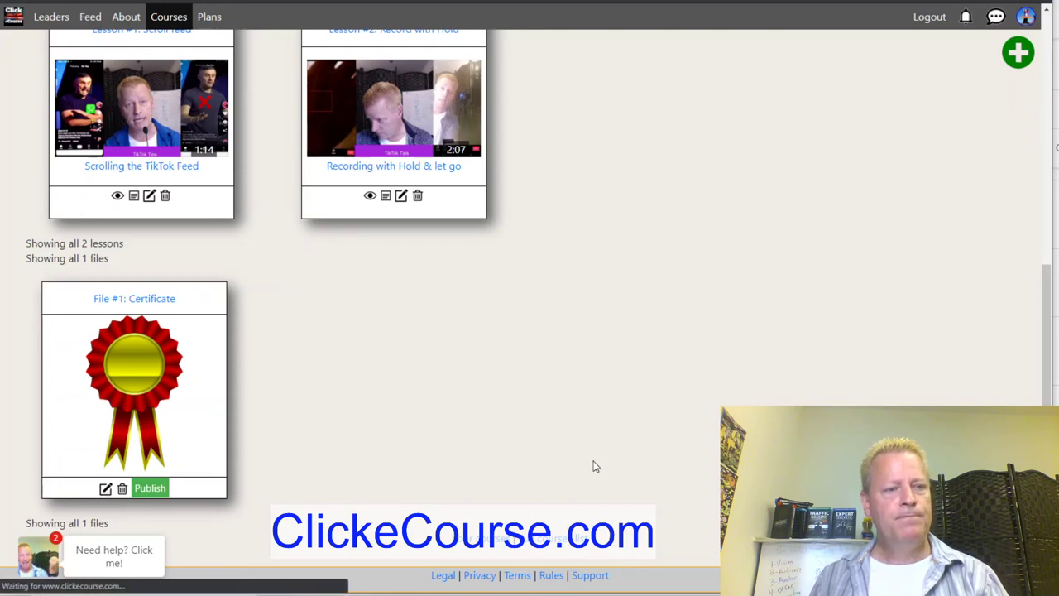
left_click(367, 114)
left_click(374, 150)
left_click(510, 518)
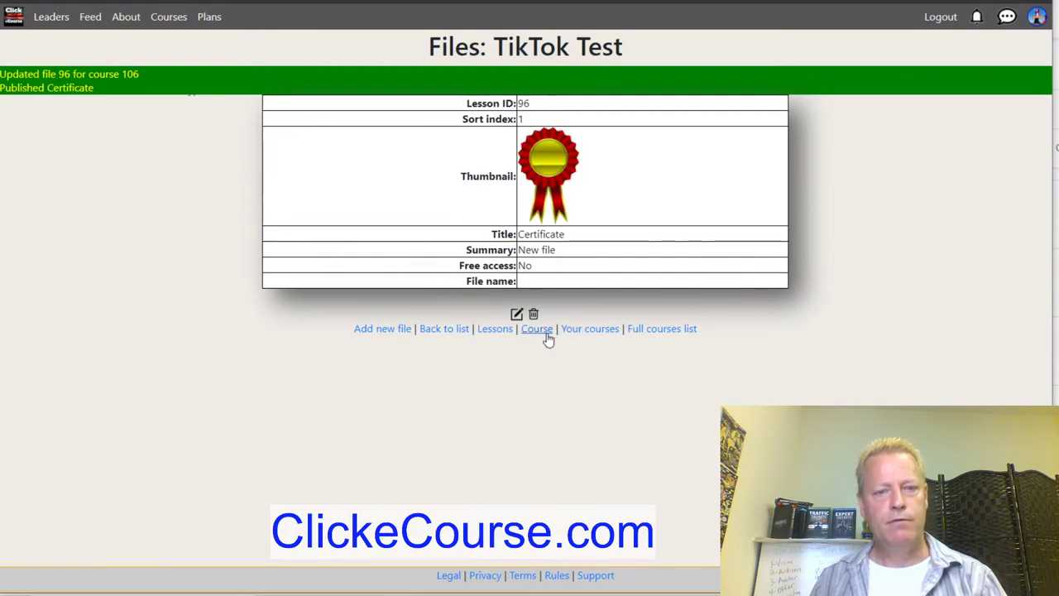
left_click(544, 331)
scroll(571, 431, "down", 4)
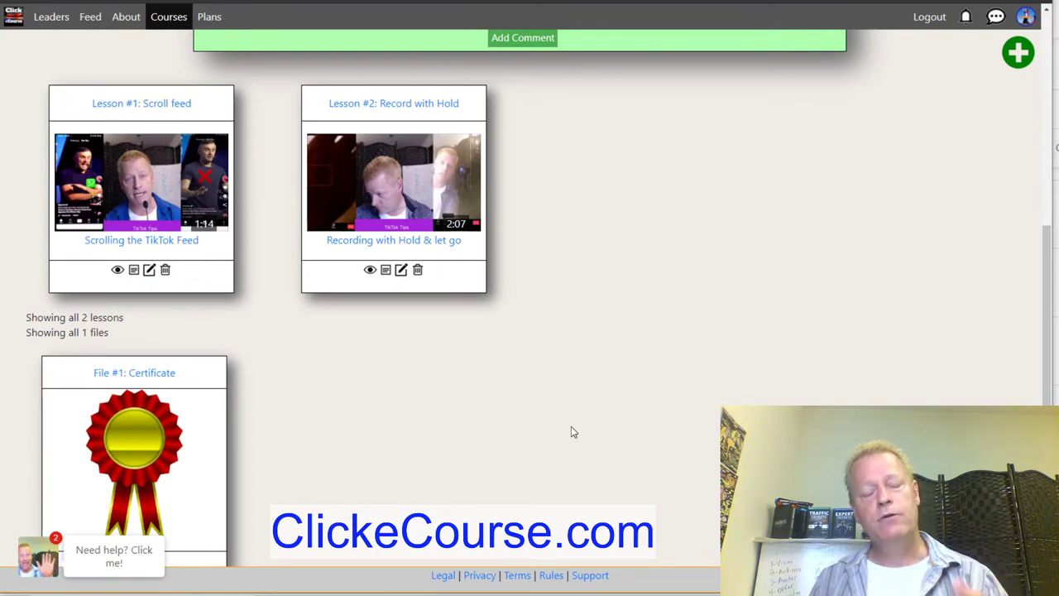
scroll(571, 432, "up", 2)
scroll(571, 427, "up", 4)
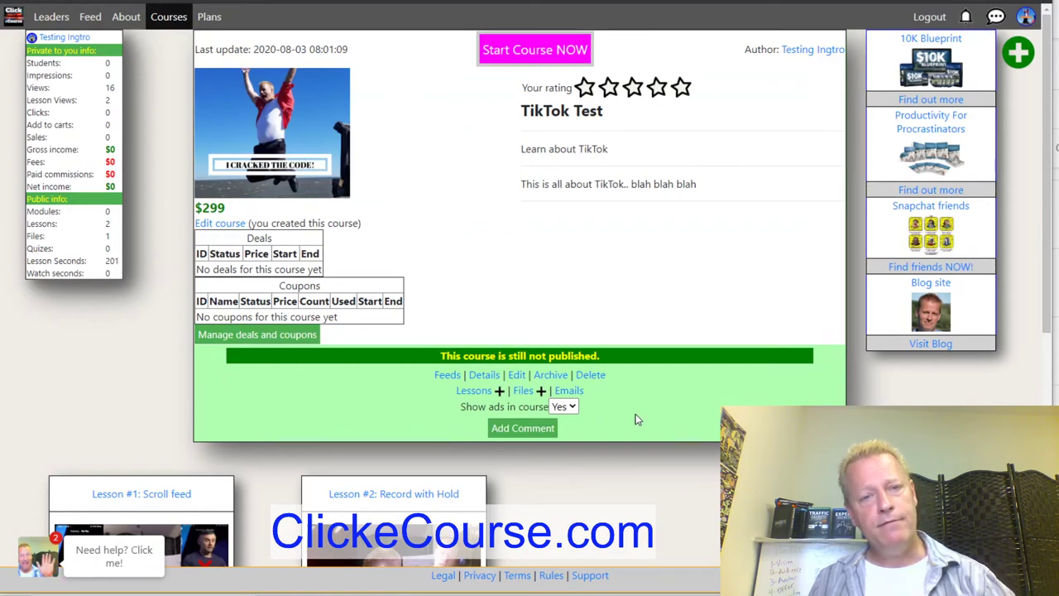
scroll(635, 423, "down", 4)
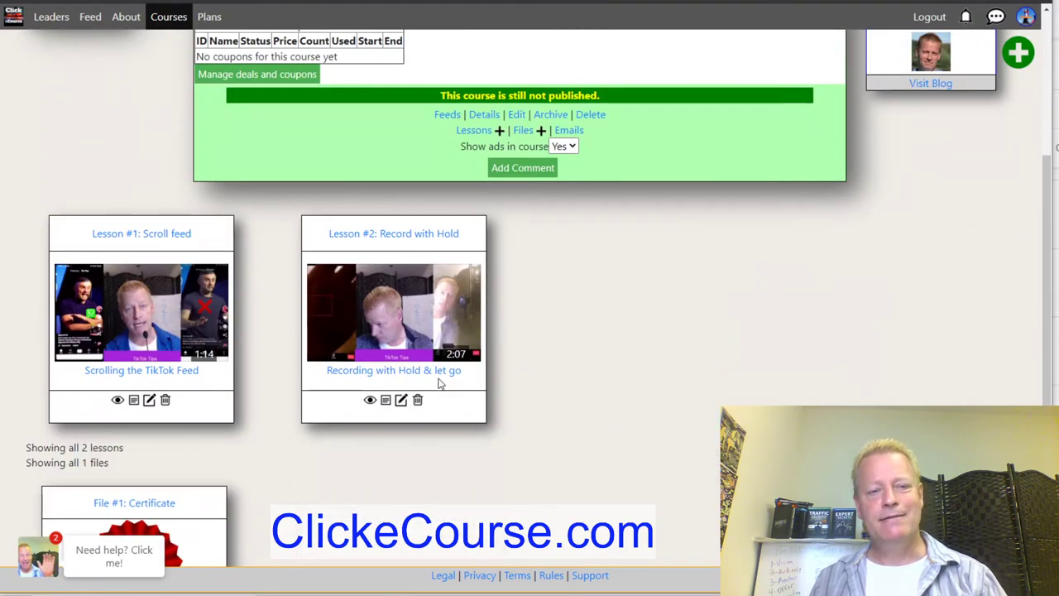
scroll(815, 365, "up", 1)
scroll(818, 360, "up", 2)
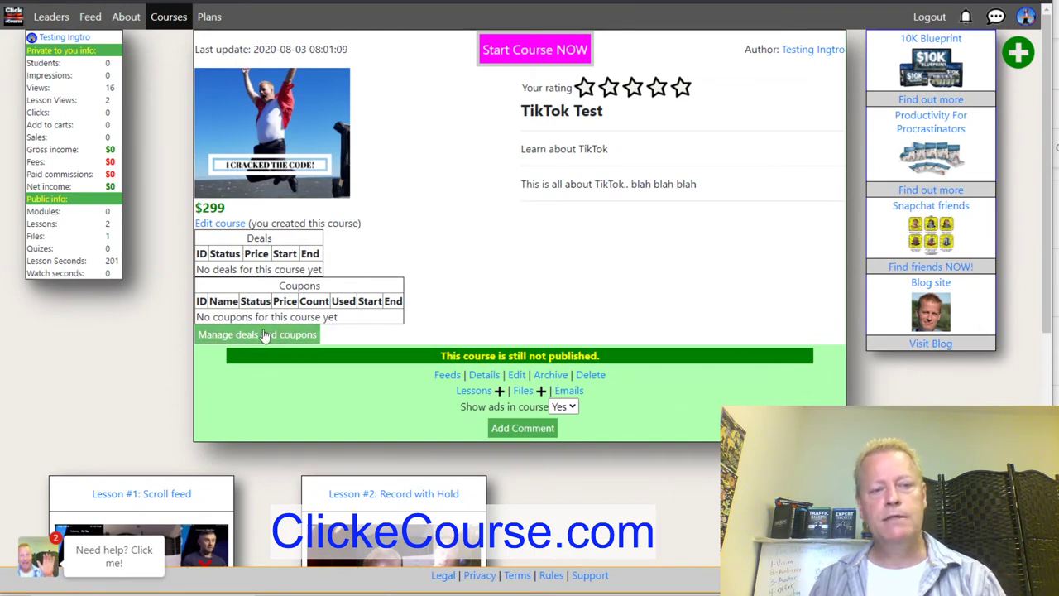
left_click_drag(195, 208, 174, 213)
left_click(409, 271)
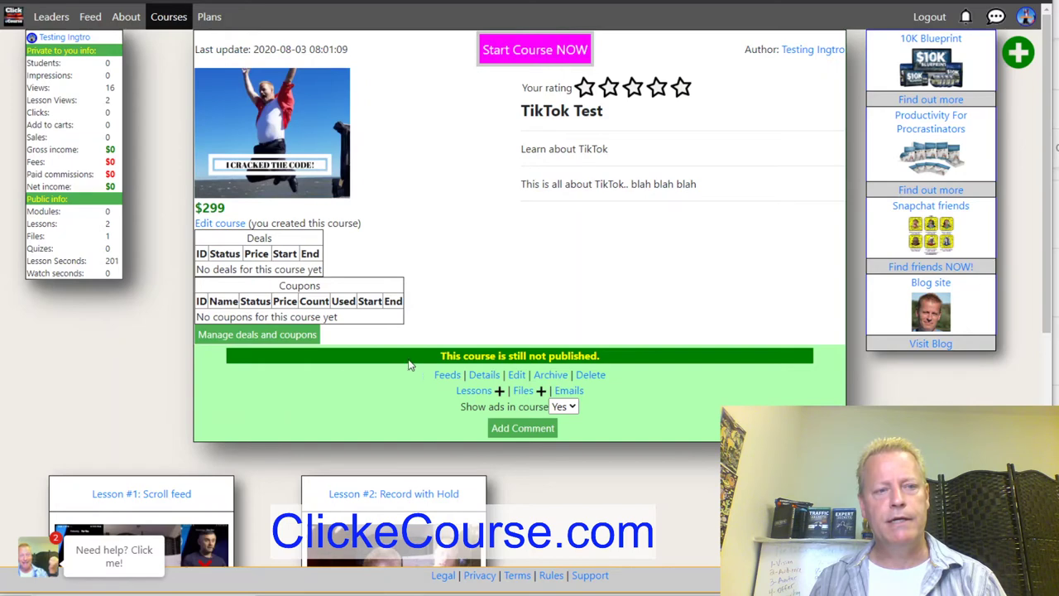
Replace the $299.00 price with a 149 deal from 2020-08-01 to 2020-08-31, saved as deal #20.
left_click(282, 338)
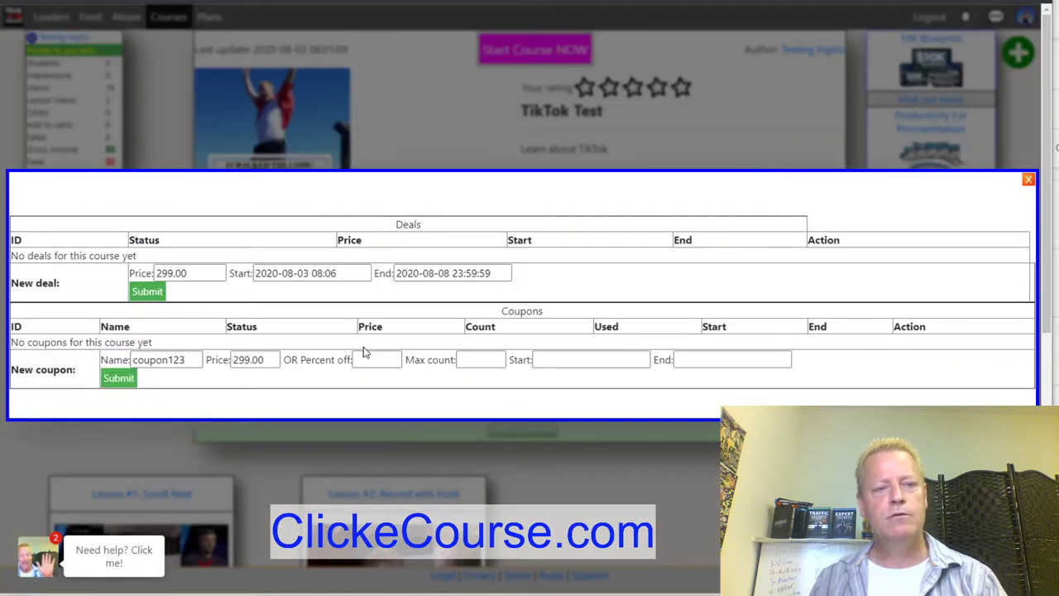
left_click_drag(211, 279, 116, 276)
type("149")
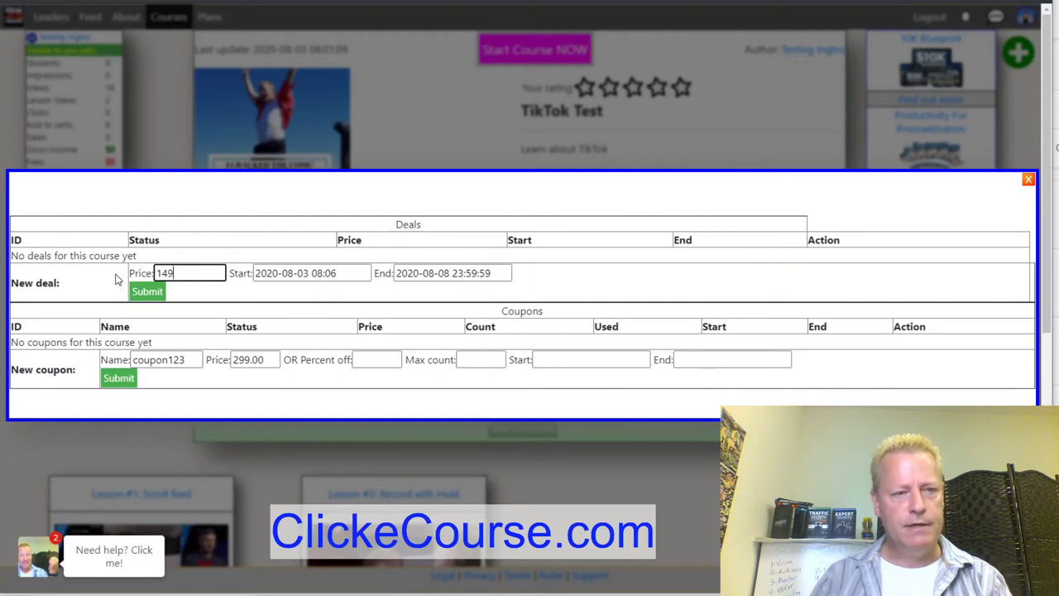
left_click(310, 274)
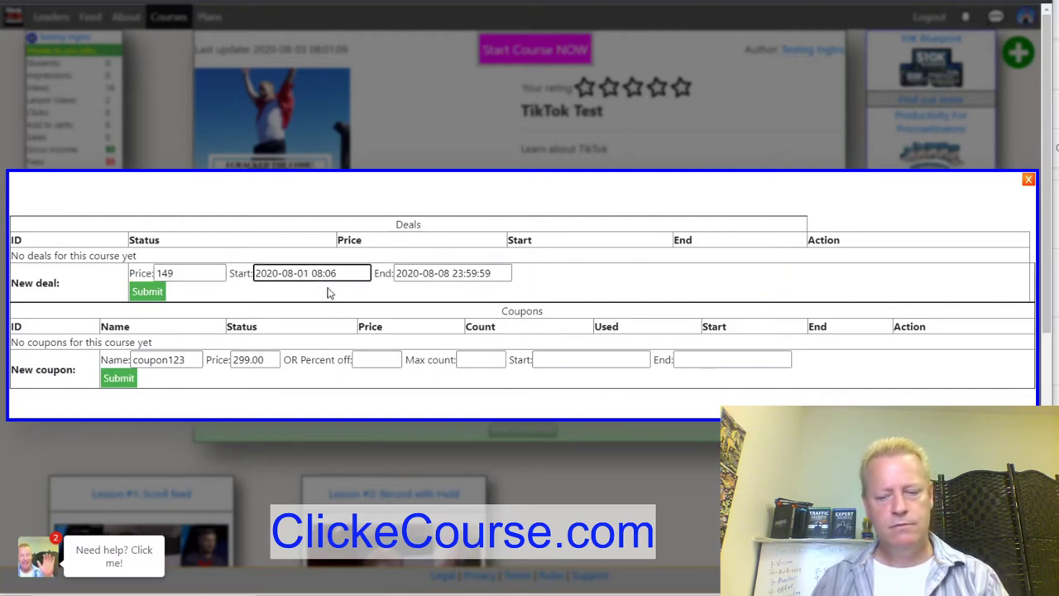
key("BackSpace")
key("BackSpace")
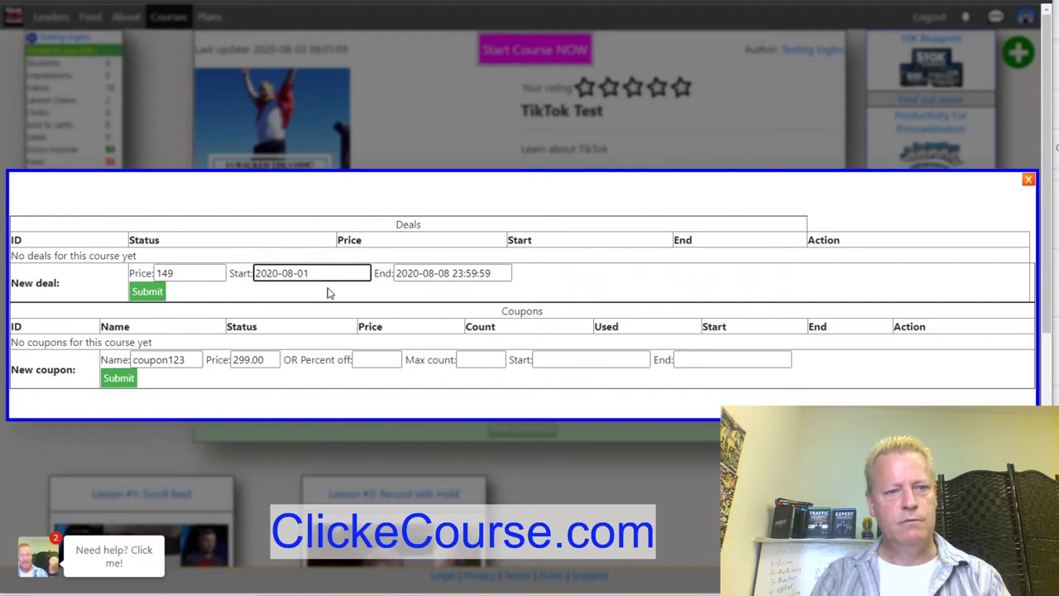
left_click(447, 273)
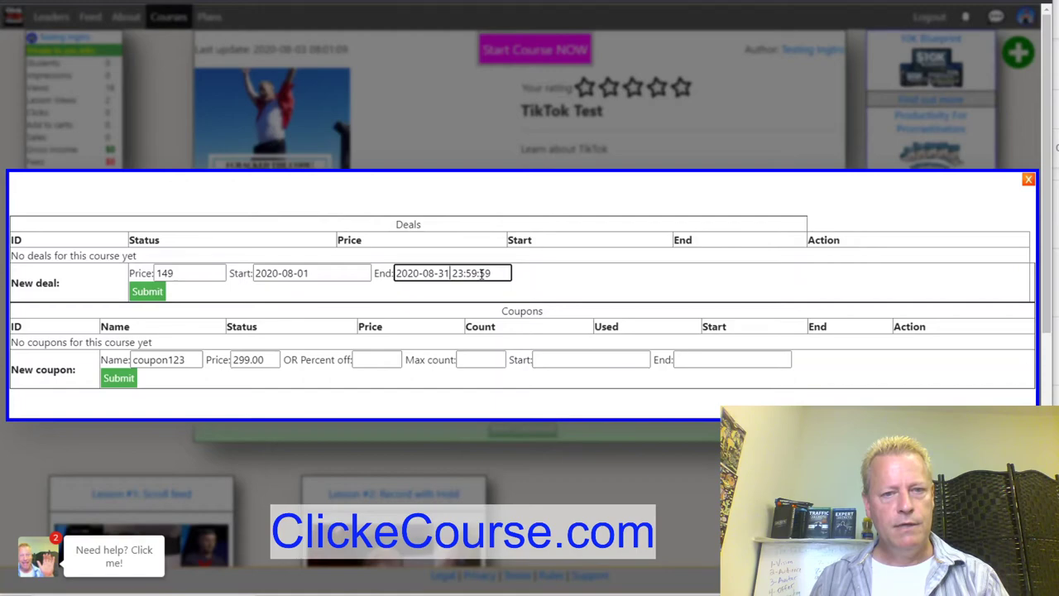
left_click(146, 294)
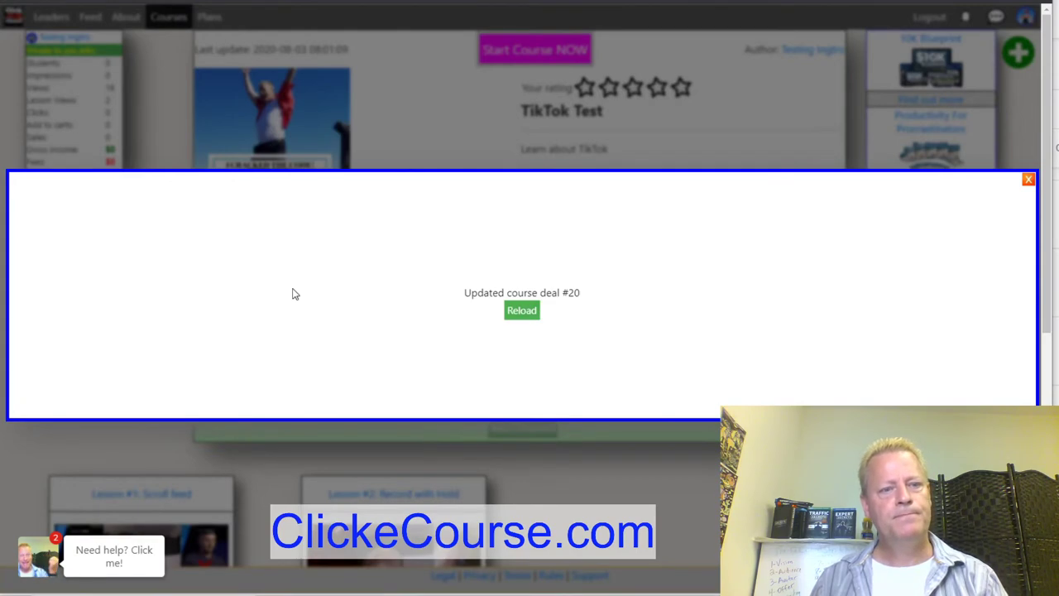
left_click(514, 313)
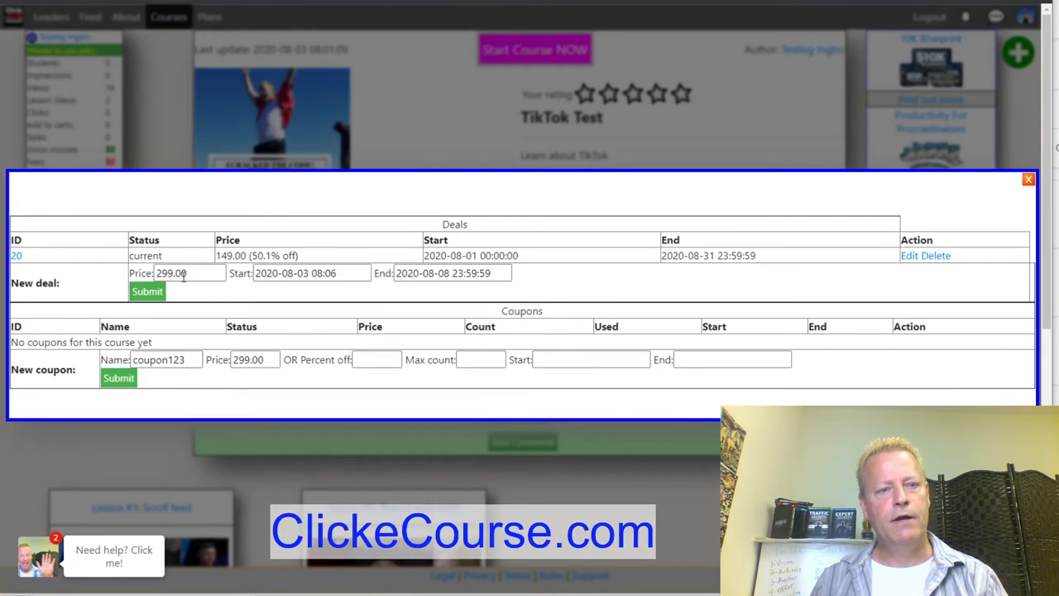
left_click(1027, 180)
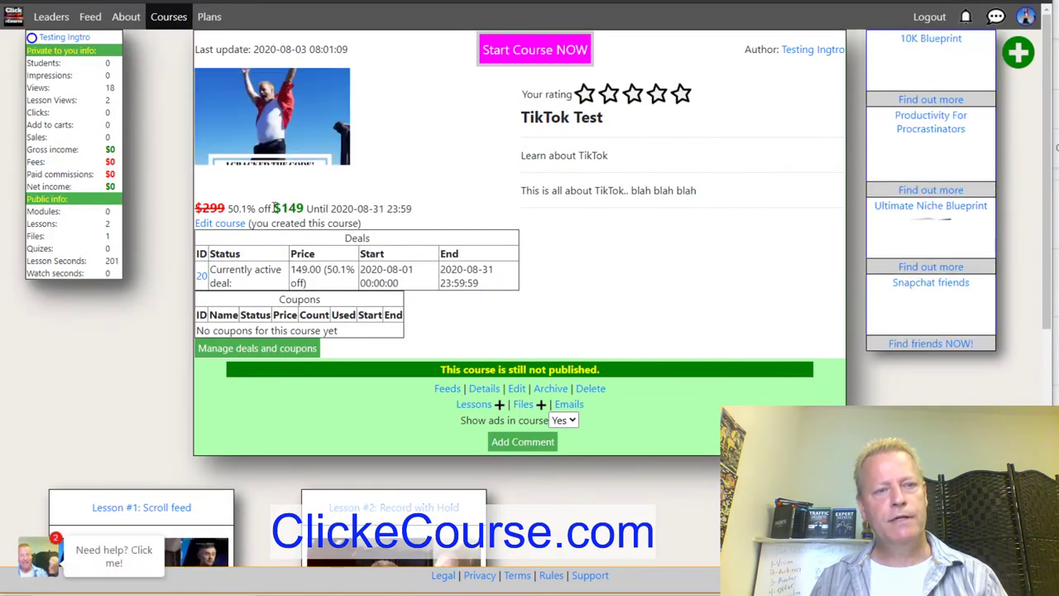
Highlight the $149 sale price and the 2020-08-31 deal end date on the course page.
left_click_drag(273, 207, 416, 213)
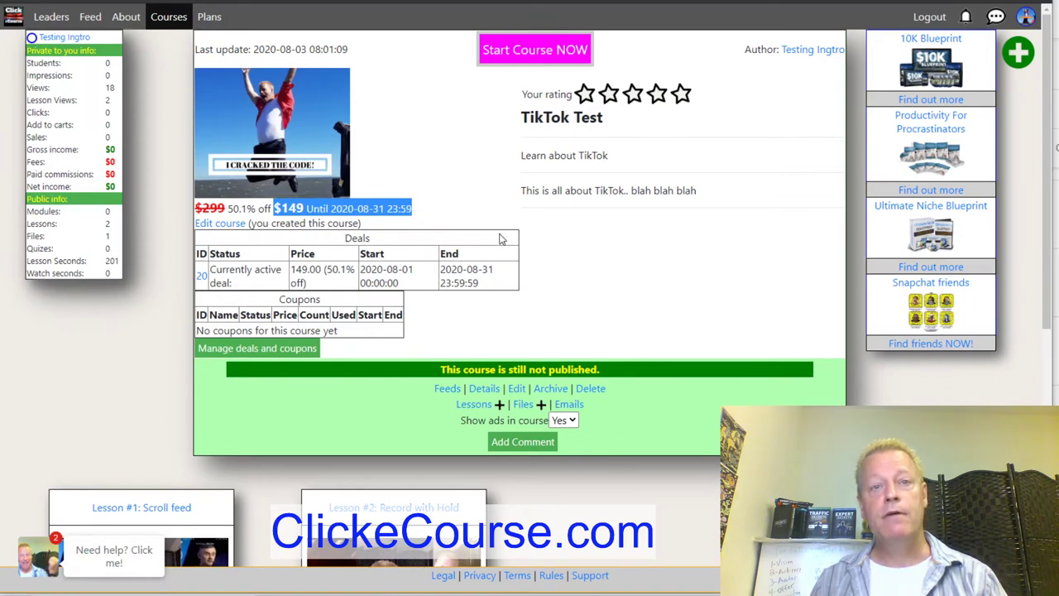
left_click(567, 257)
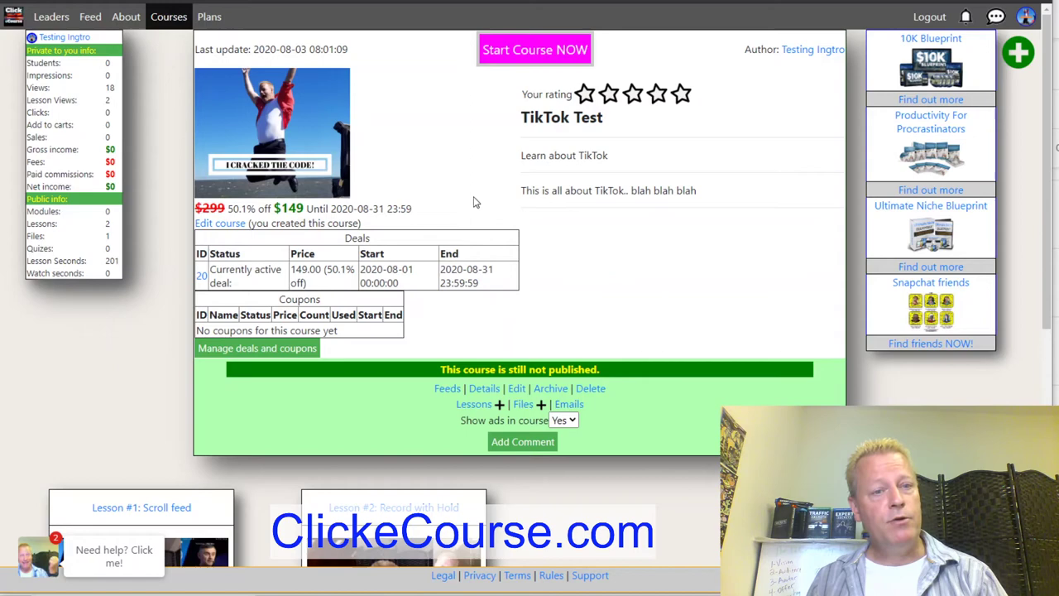
left_click_drag(363, 210, 449, 222)
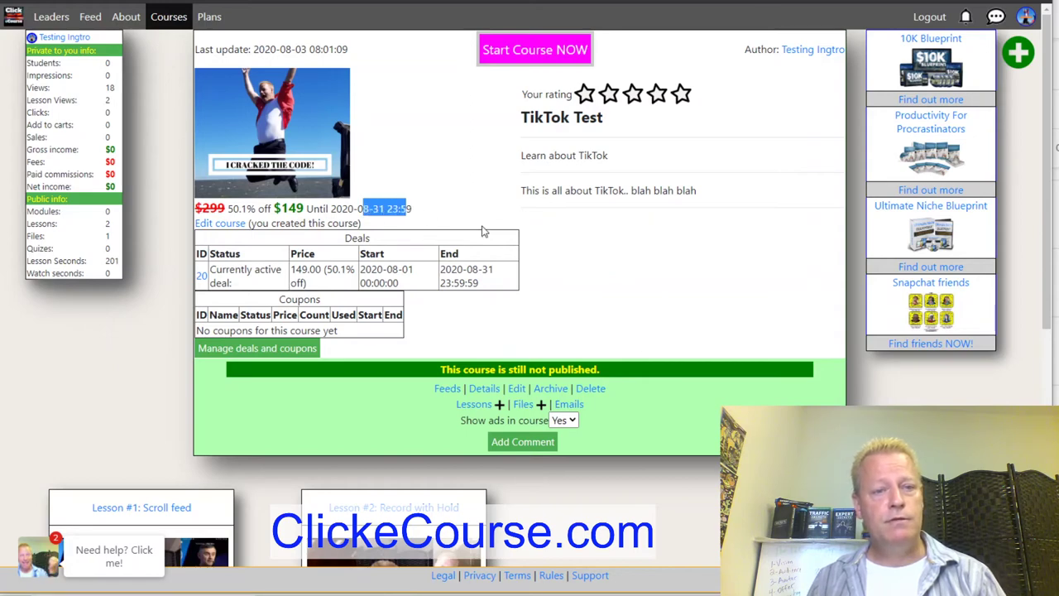
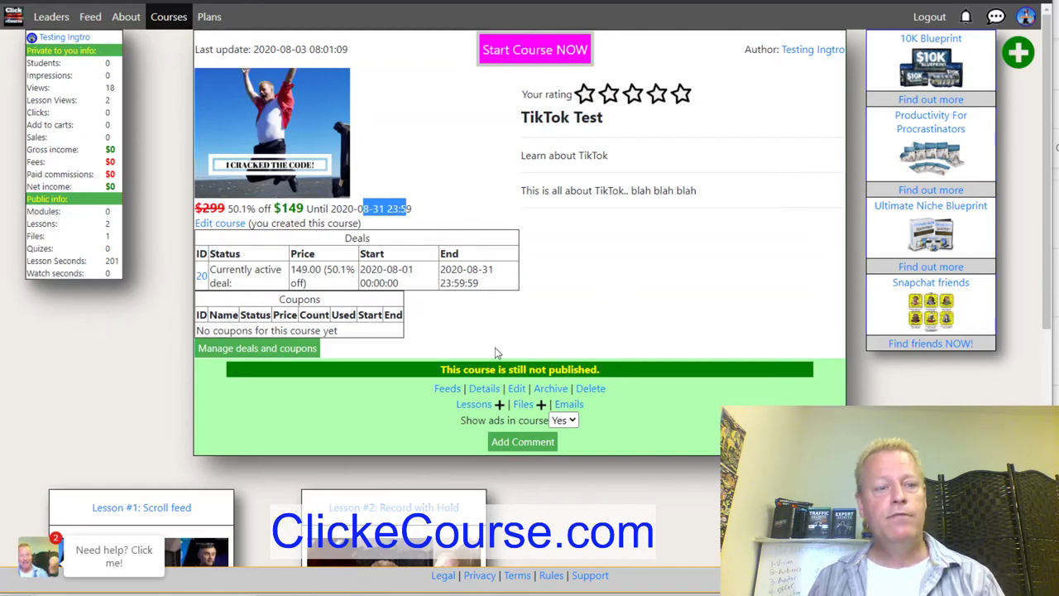
Start a new coupon for the TikTok Test course named superdeal, priced at 49.
left_click(268, 349)
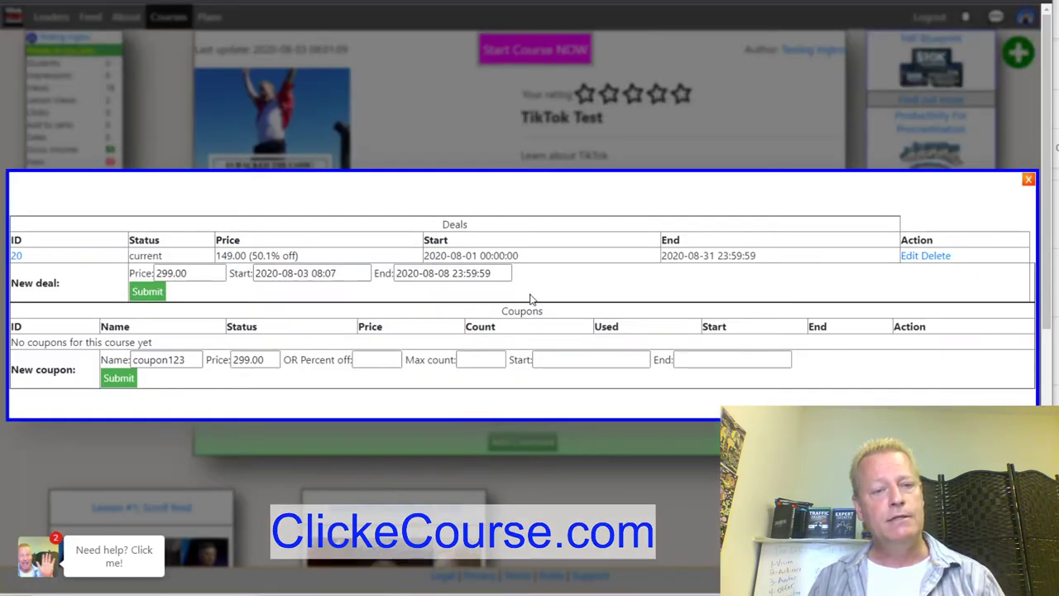
double_click(169, 361)
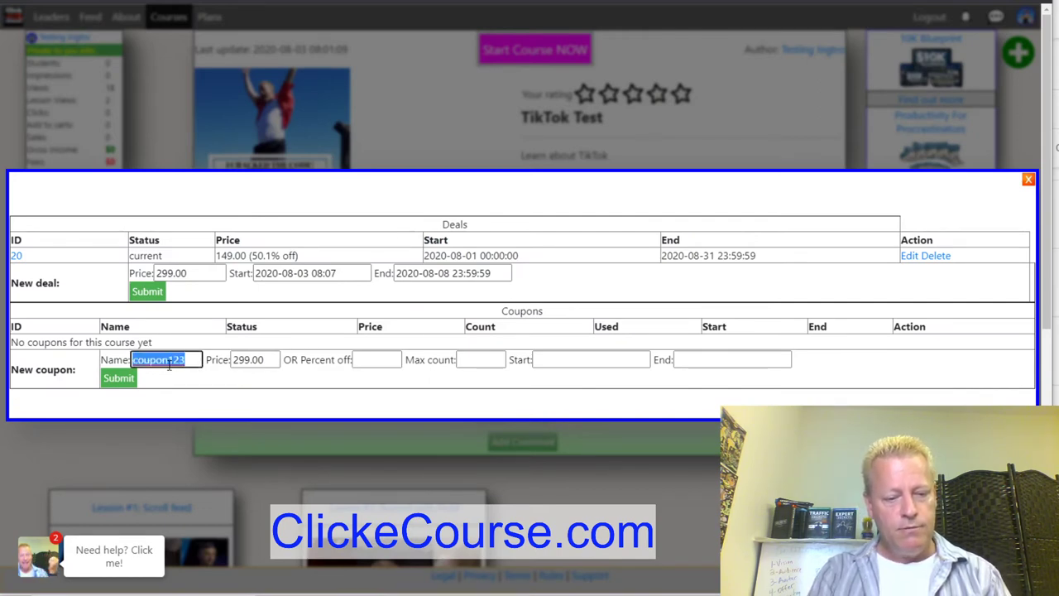
type("2")
key("BackSpace")
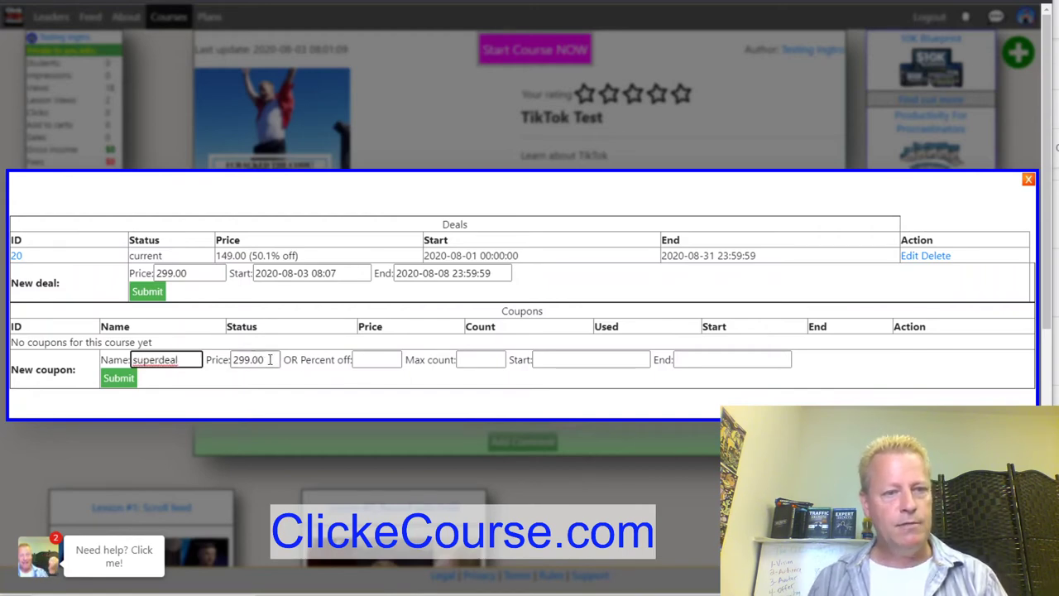
key("Tab")
type("49")
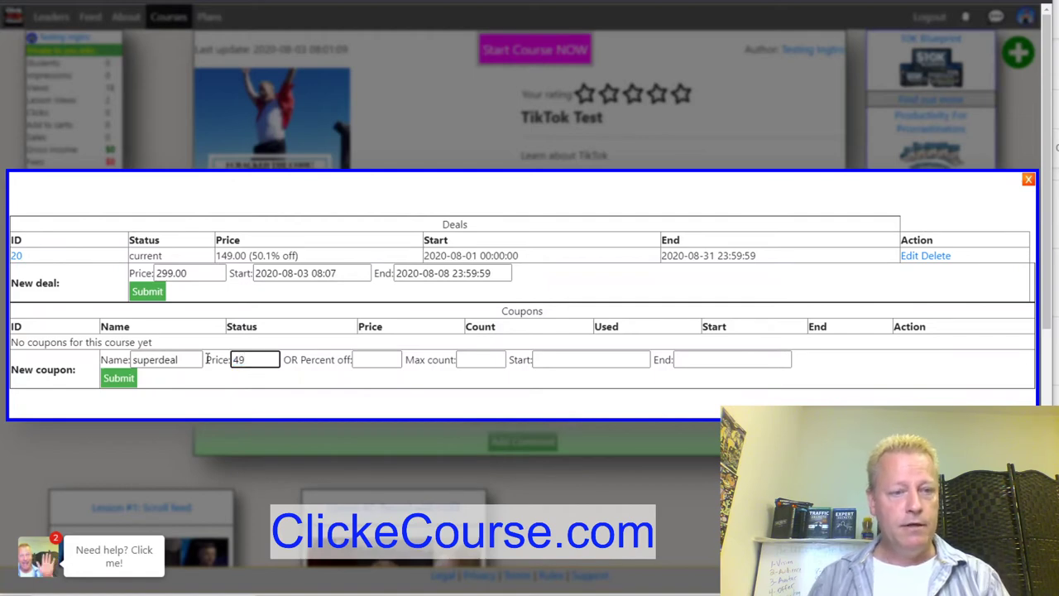
Limit the superdeal coupon to a maximum count of 10 uses.
left_click(389, 360)
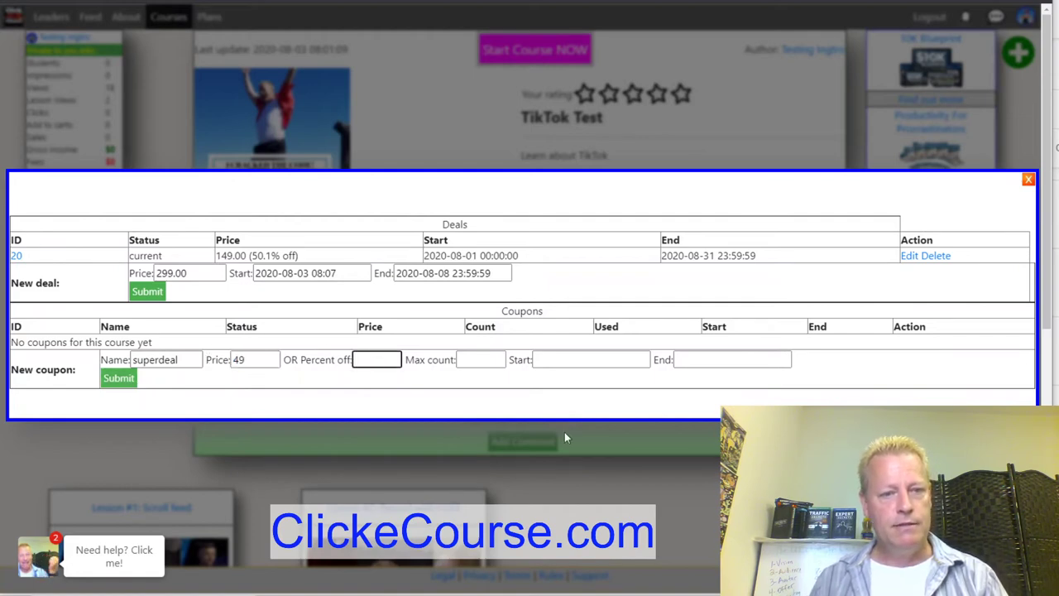
left_click(637, 362)
left_click(703, 360)
left_click(579, 360)
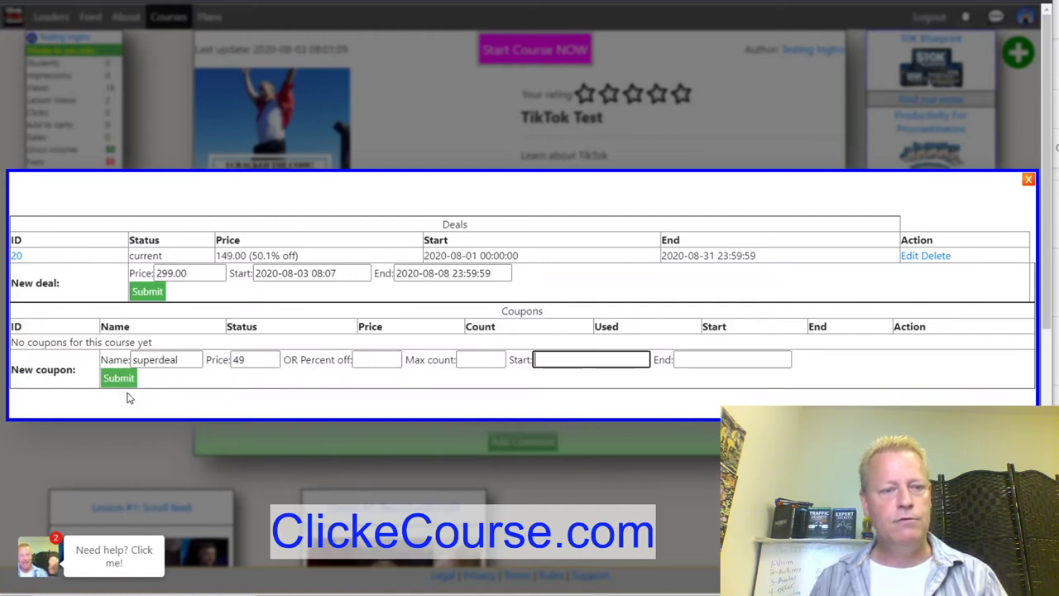
left_click(482, 358)
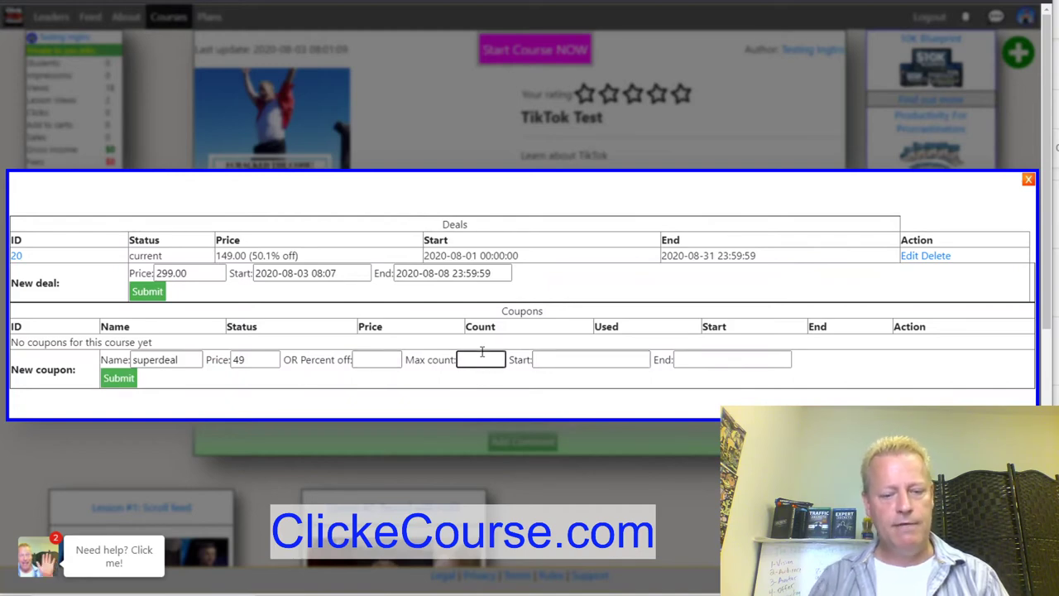
type("10")
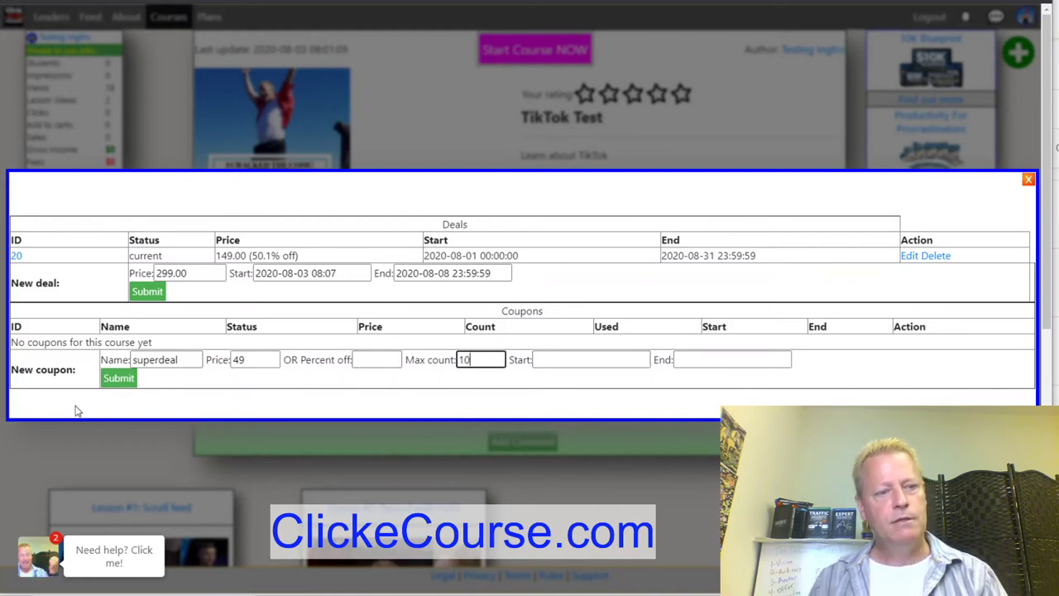
Submit the superdeal coupon and reload the list so coupon 18 appears.
left_click(121, 379)
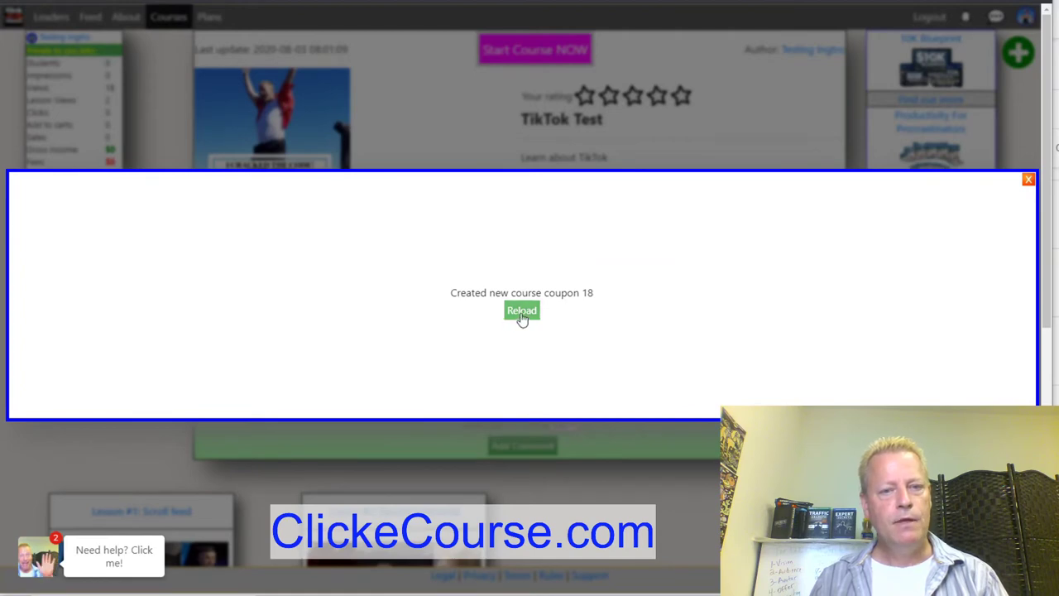
left_click(521, 311)
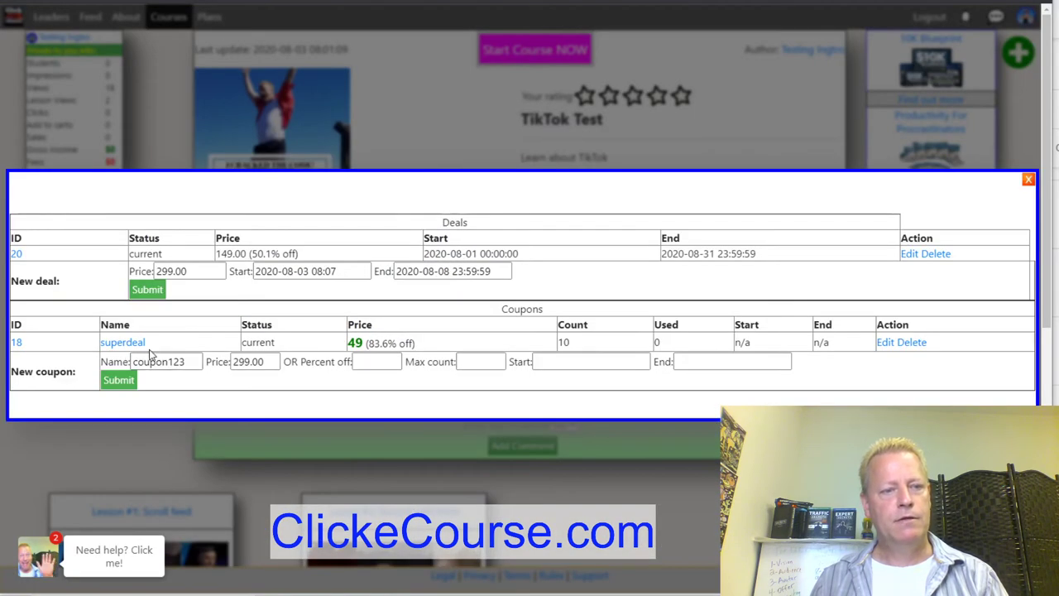
left_click(1028, 180)
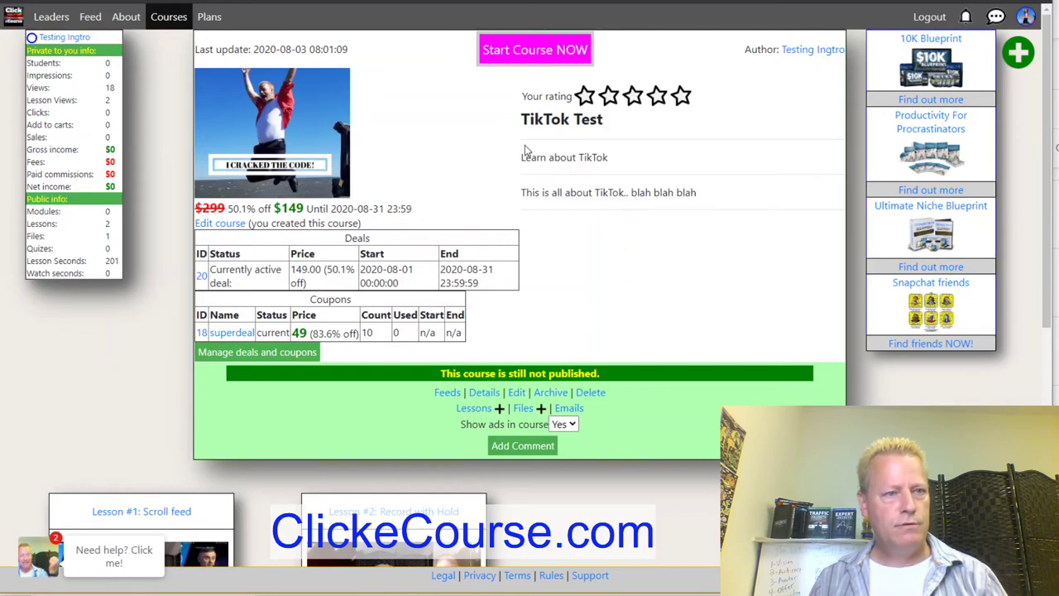
Log out of the ClickeCourse account from the top bar.
left_click(930, 17)
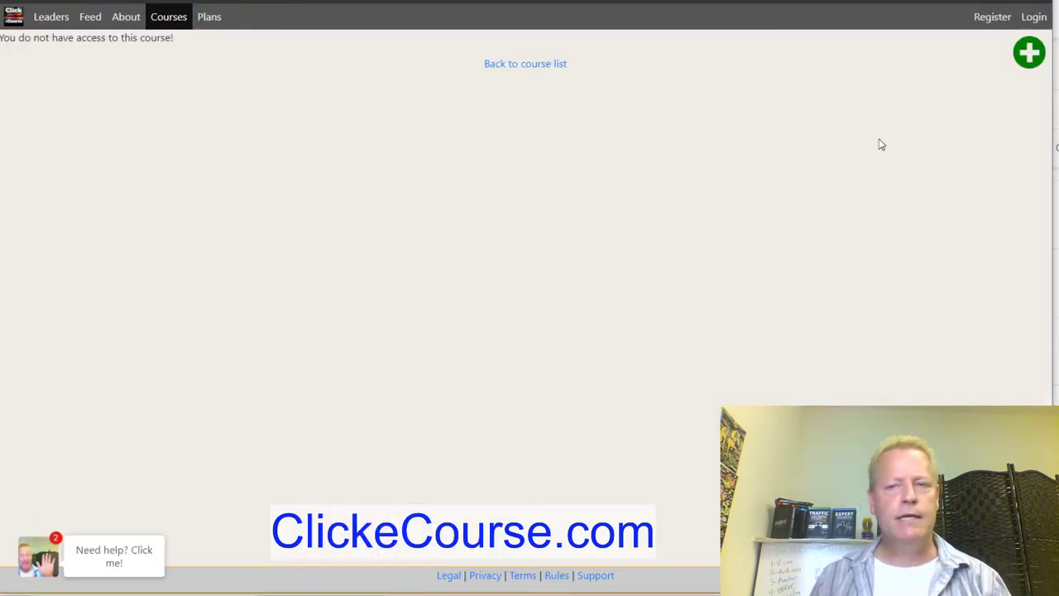
Bring up the Login form and look up the test account's e-mail in another window.
left_click(1034, 17)
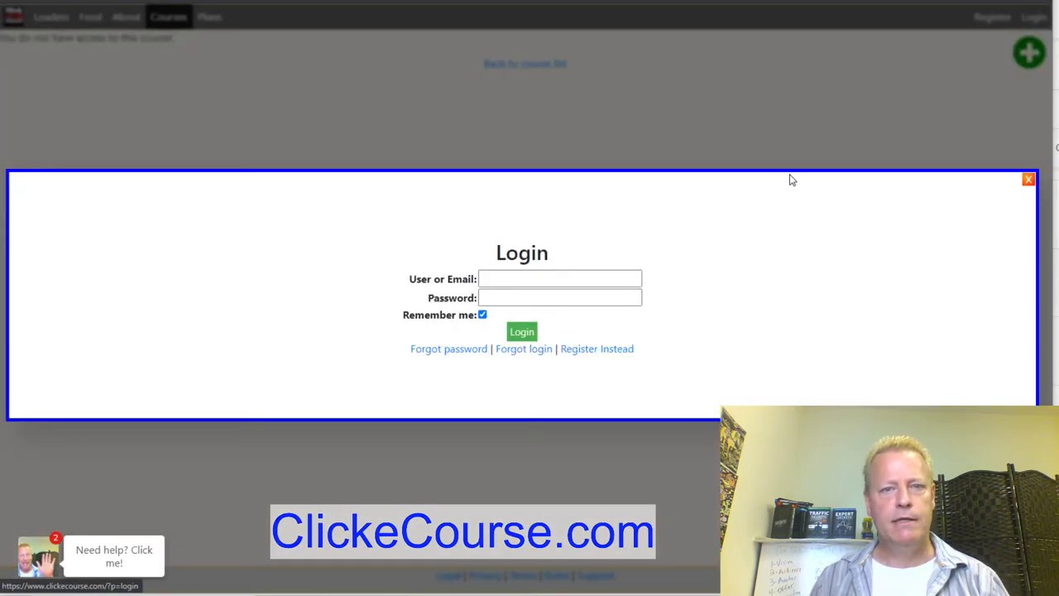
left_click(552, 283)
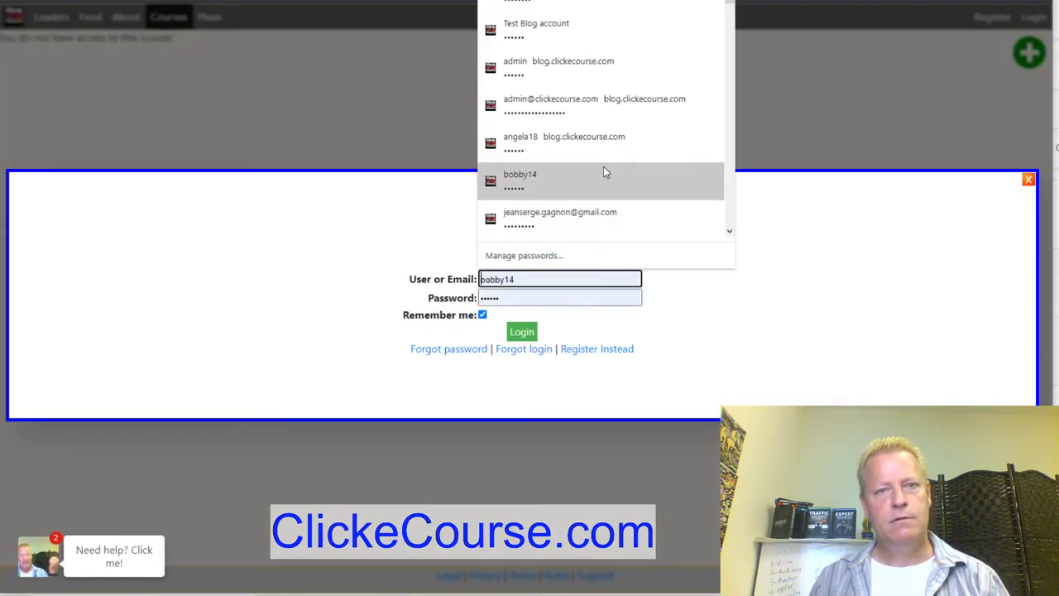
left_click(821, 338)
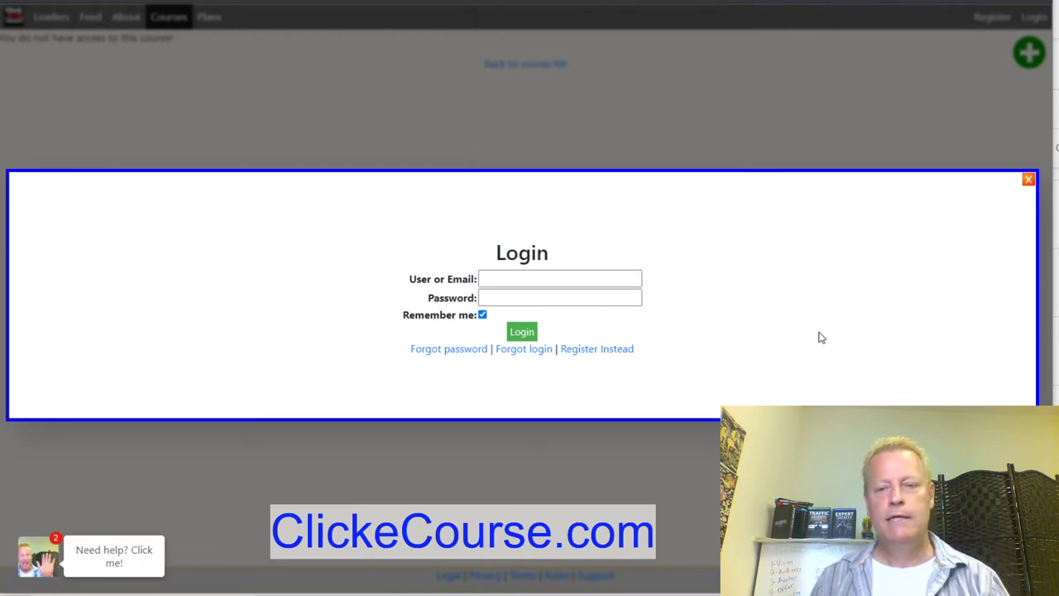
key("alt+Tab")
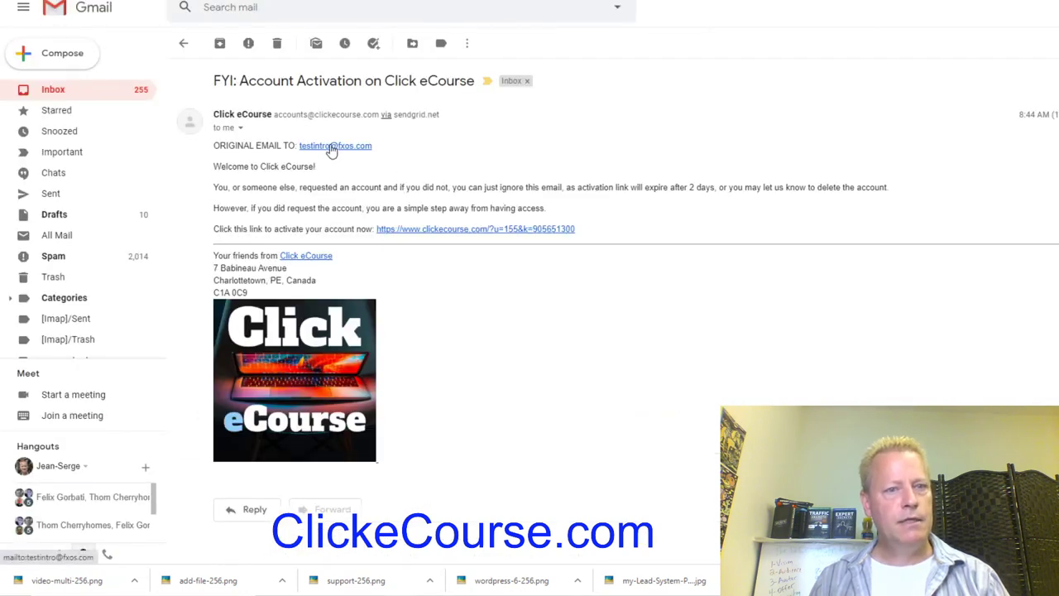
key("alt+Tab")
Enter the test account's e-mail address and password and sign in.
left_click(537, 277)
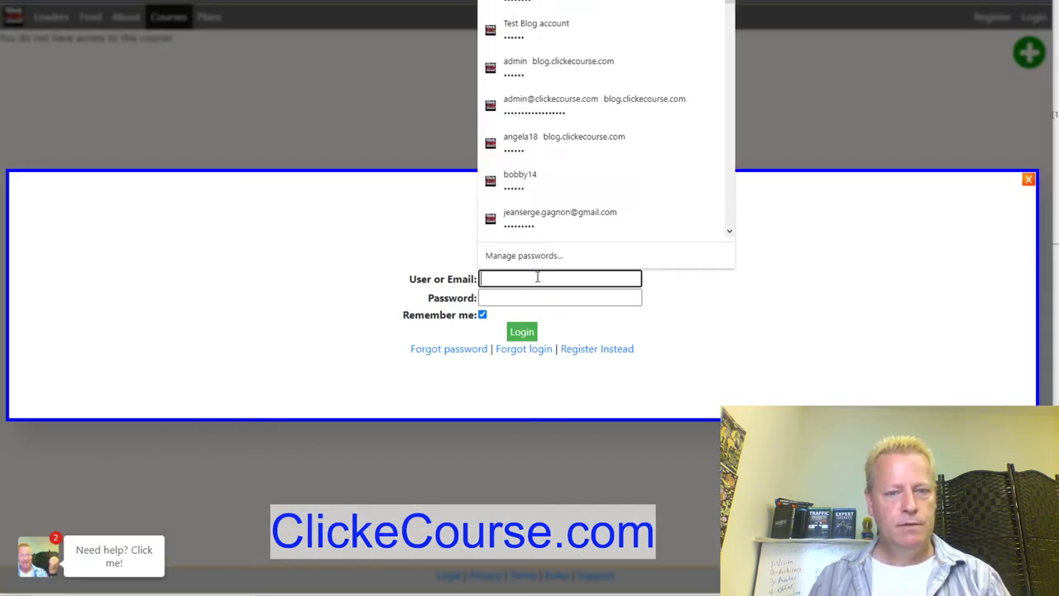
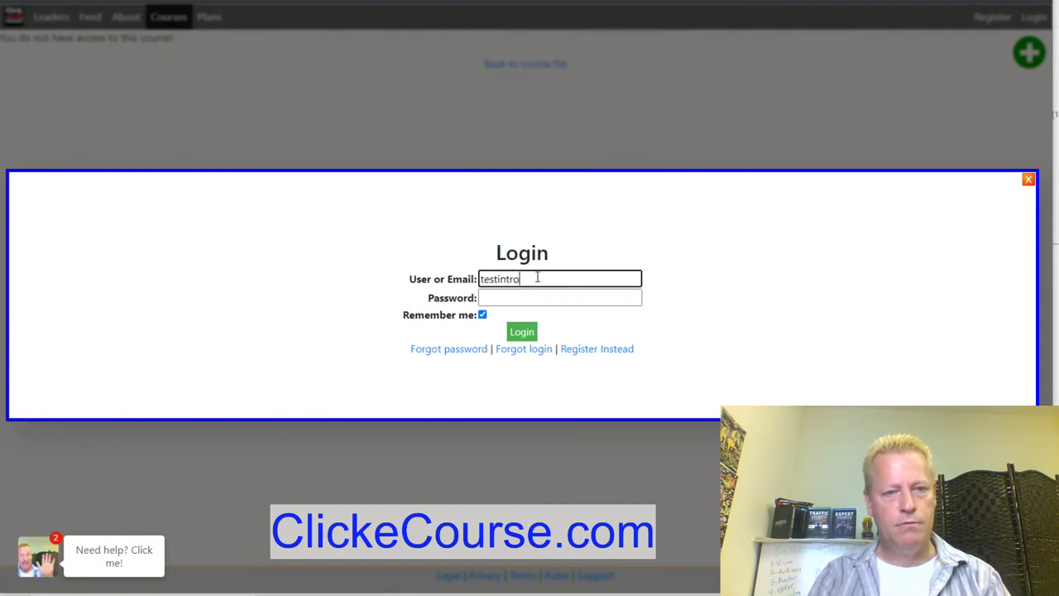
key("Tab")
type("••••••")
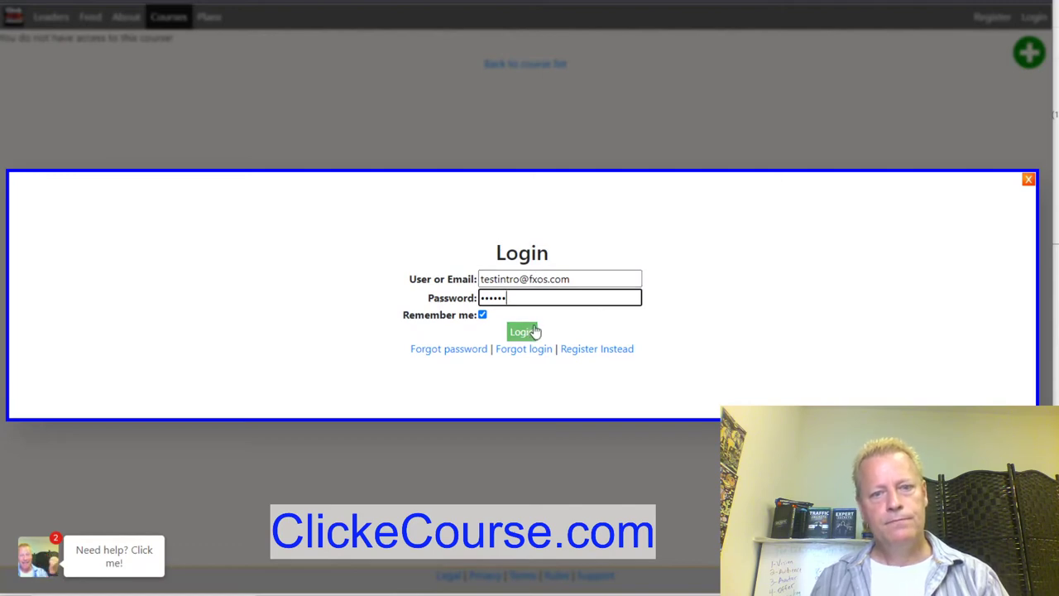
left_click(532, 333)
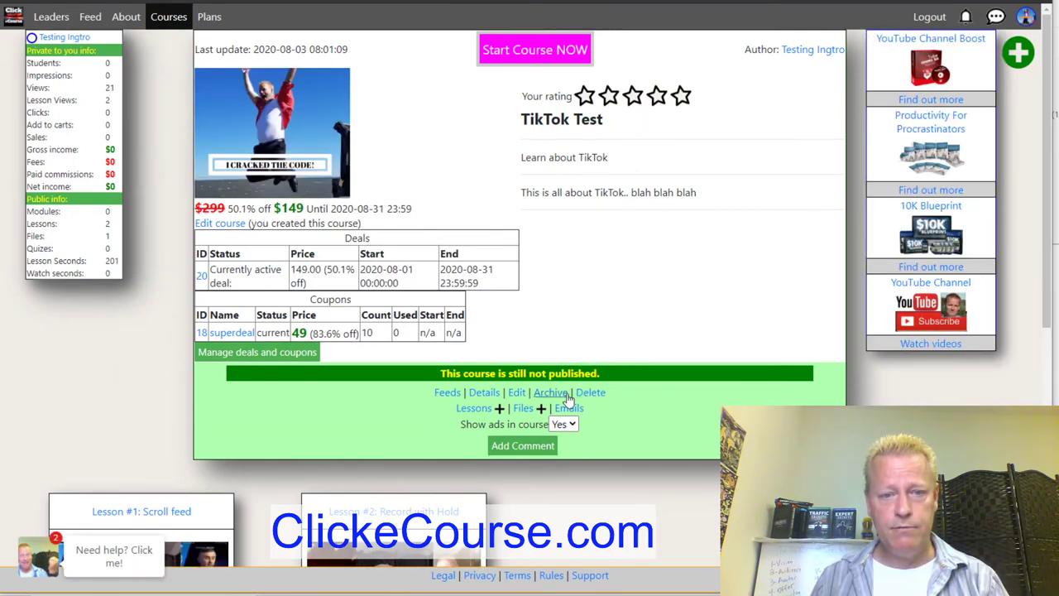
Set the TikTok Test course access to 'Unlisted: Can only access with special link' and save.
left_click(216, 225)
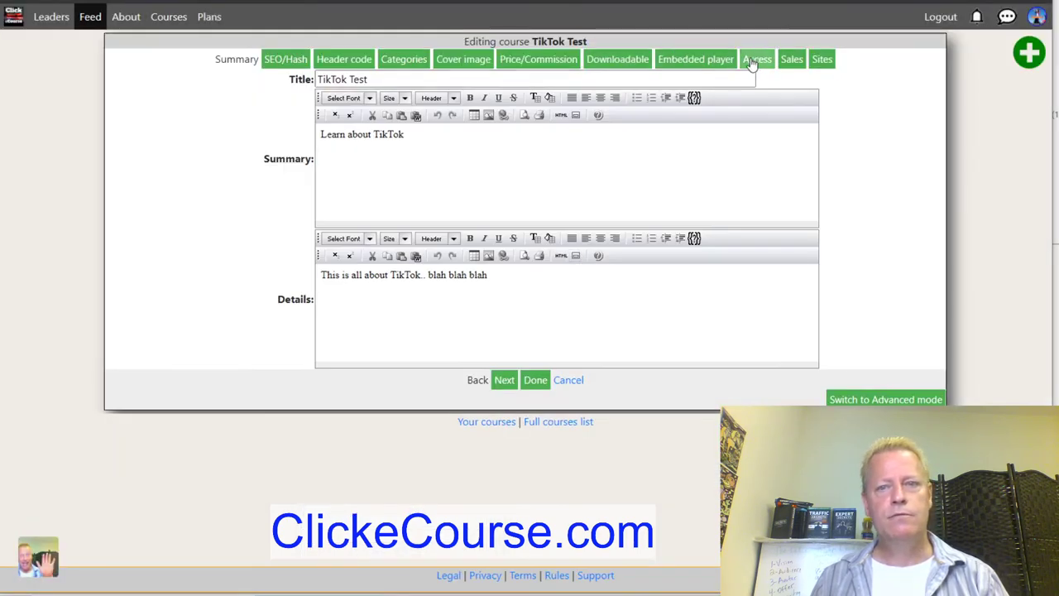
left_click(764, 62)
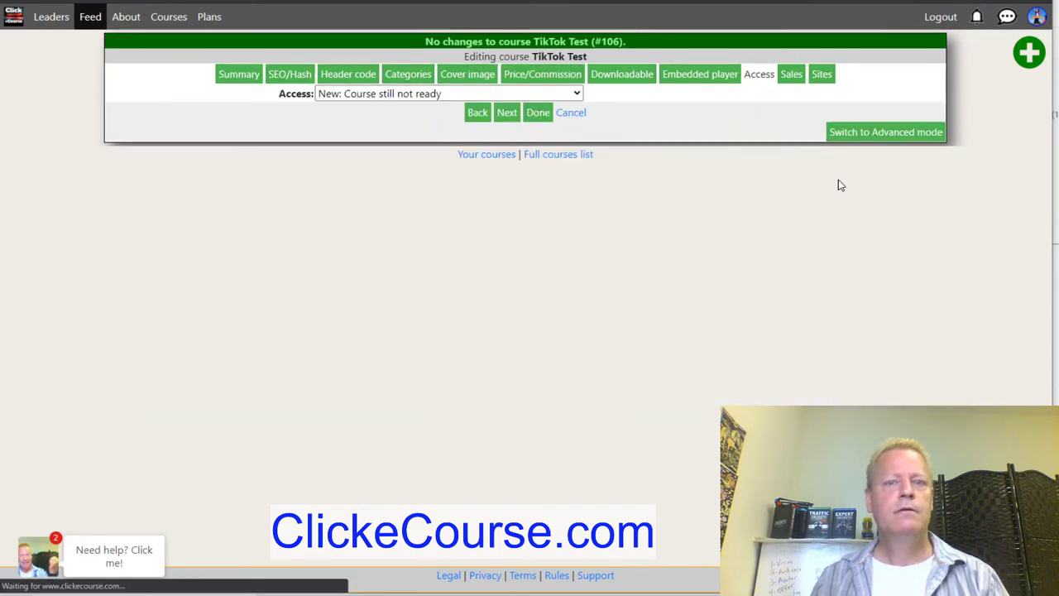
left_click(400, 95)
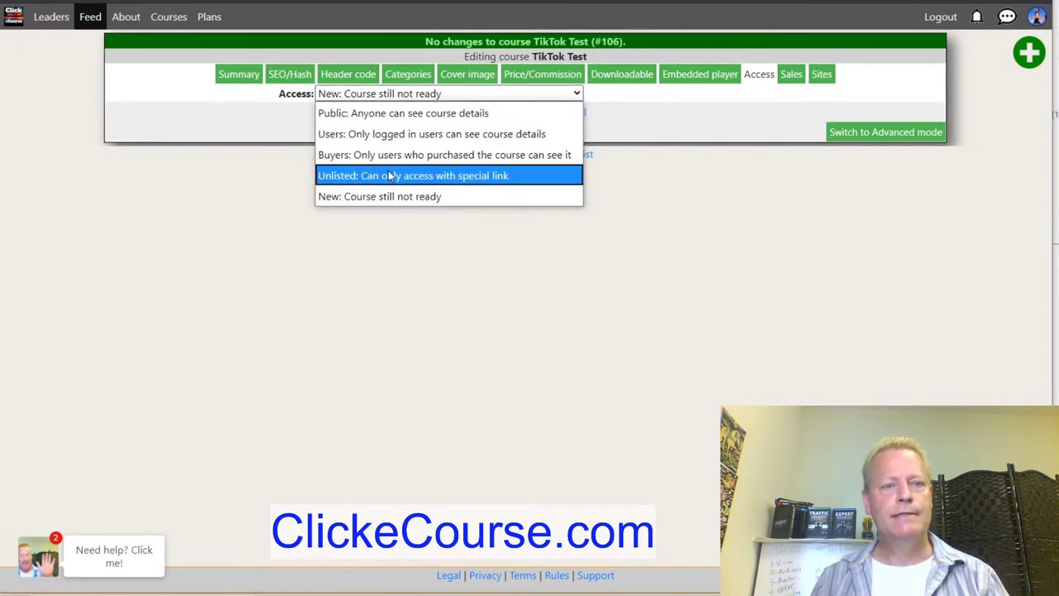
left_click(501, 174)
left_click(534, 113)
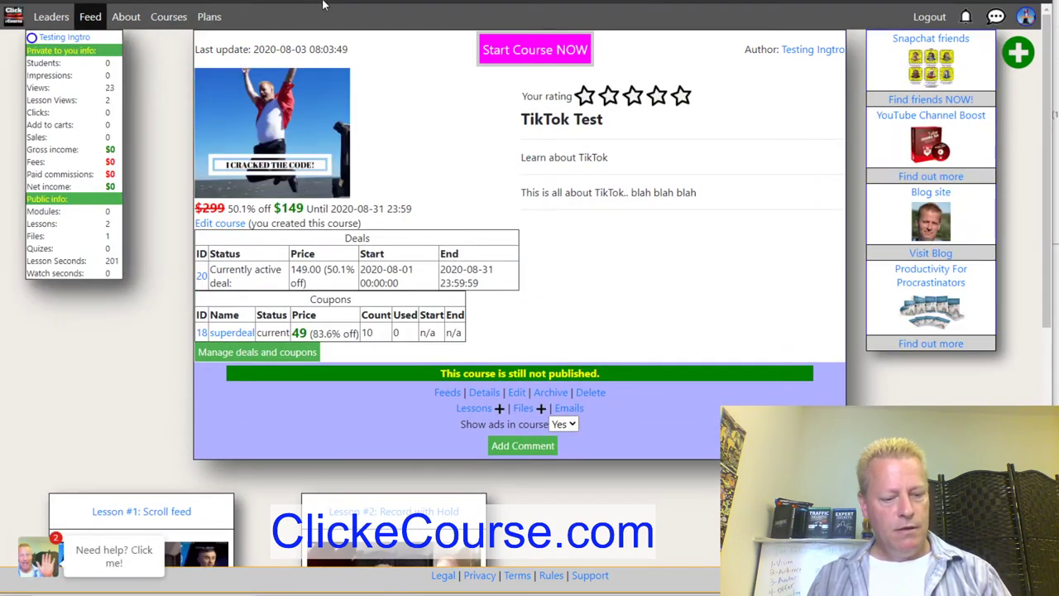
Log out and apply coupon superdeal on the TikTok Test course page.
left_click(929, 16)
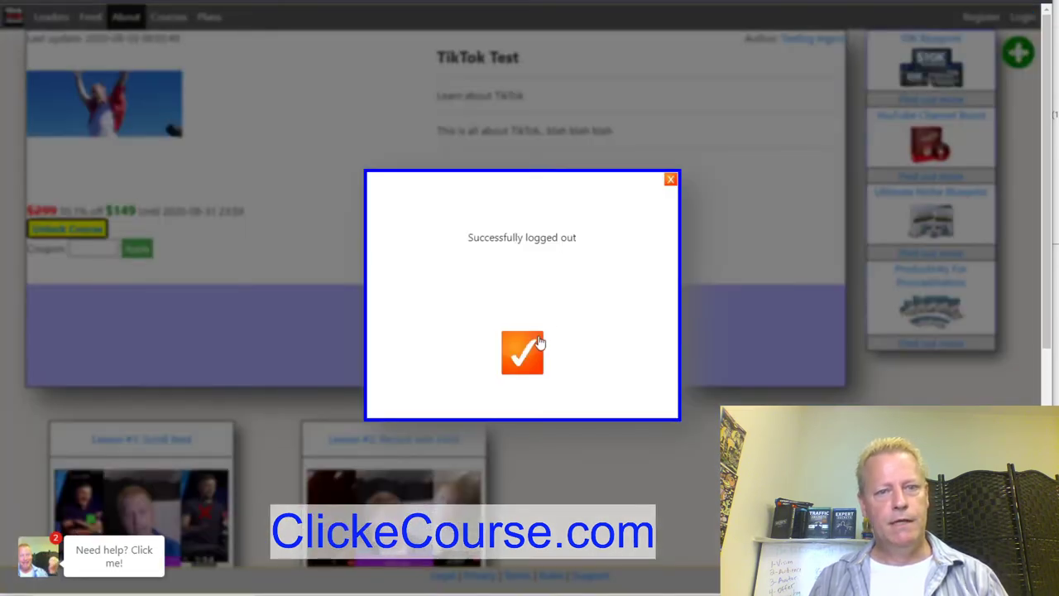
left_click(526, 351)
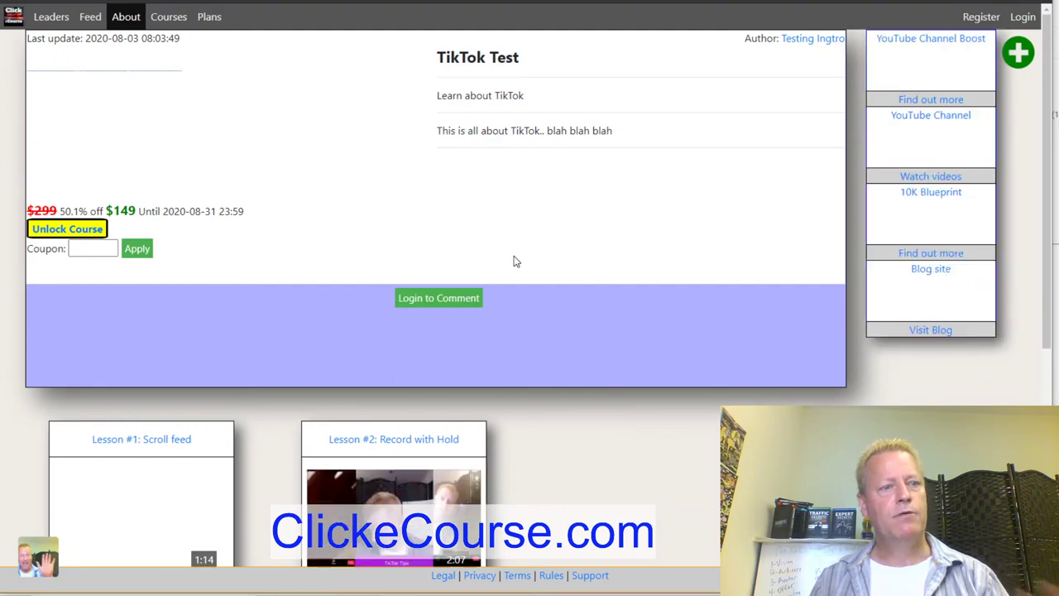
left_click(91, 250)
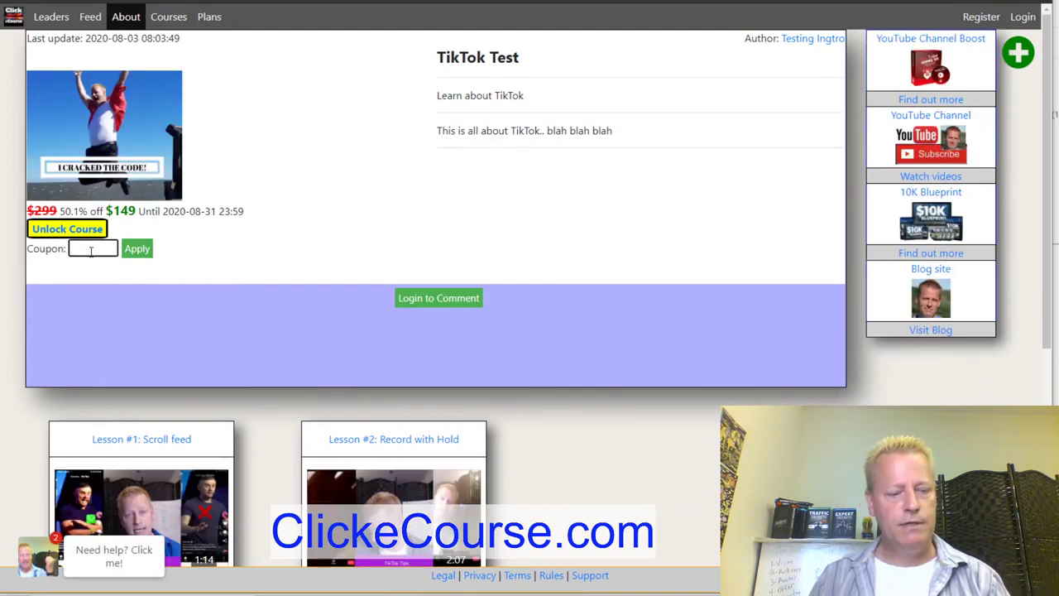
type("superdeal")
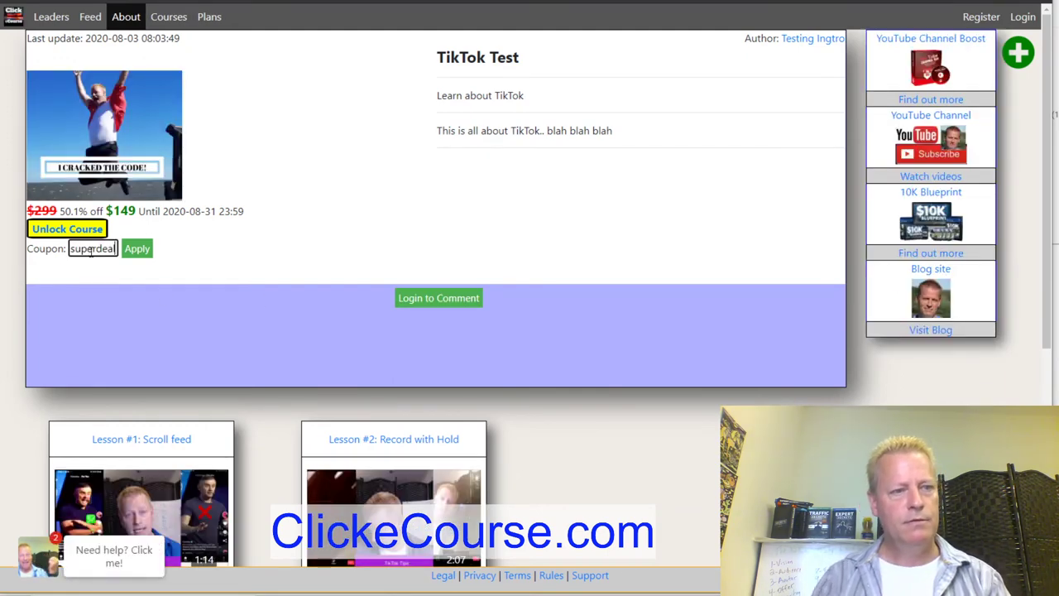
left_click(135, 248)
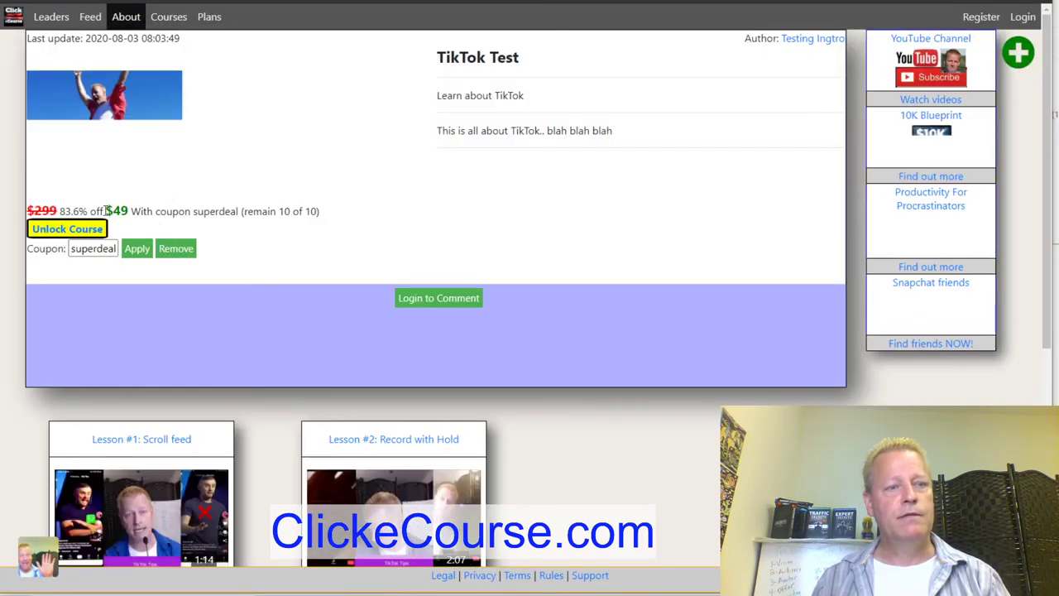
Highlight the discounted $49 price and the remaining coupon count of 10.
left_click_drag(105, 211, 330, 220)
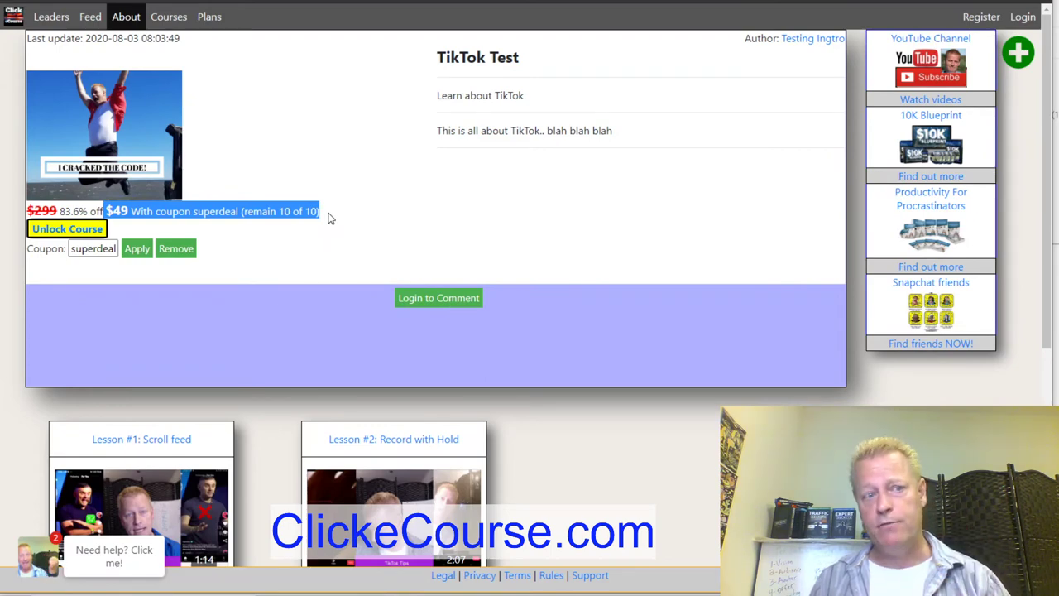
double_click(286, 212)
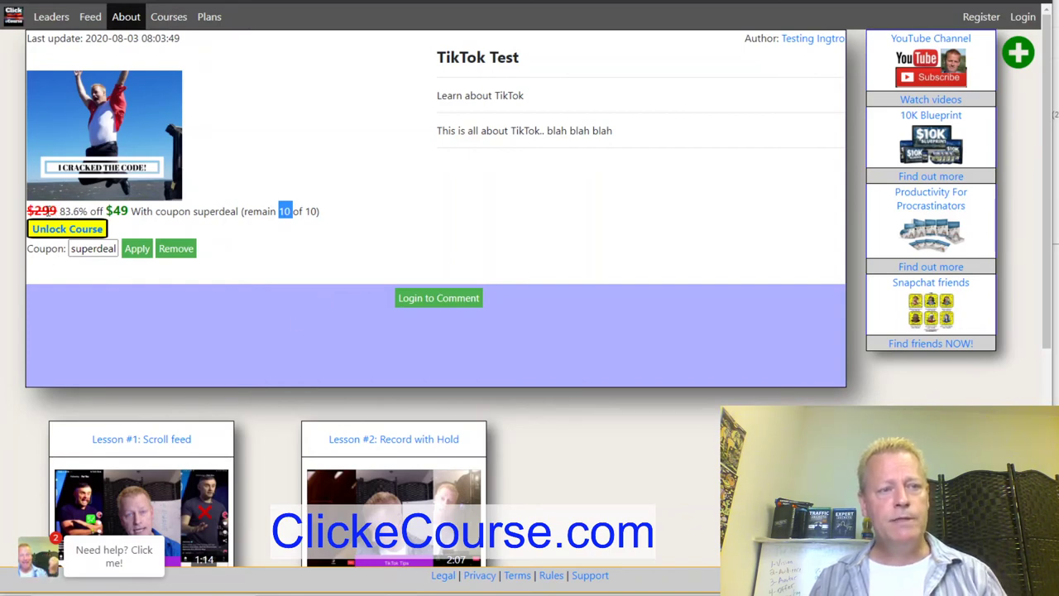
double_click(116, 211)
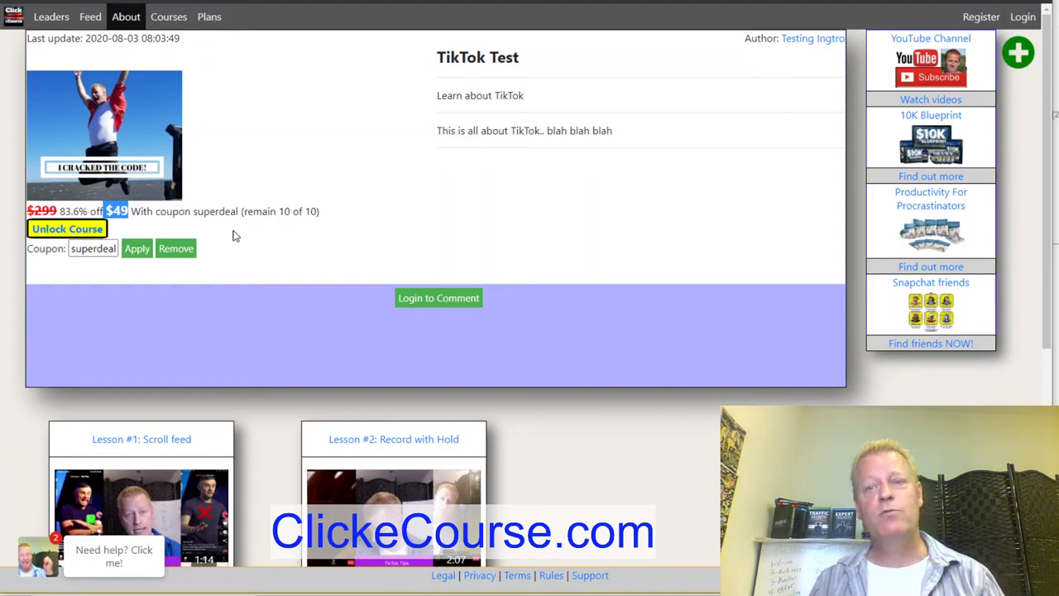
left_click(1024, 17)
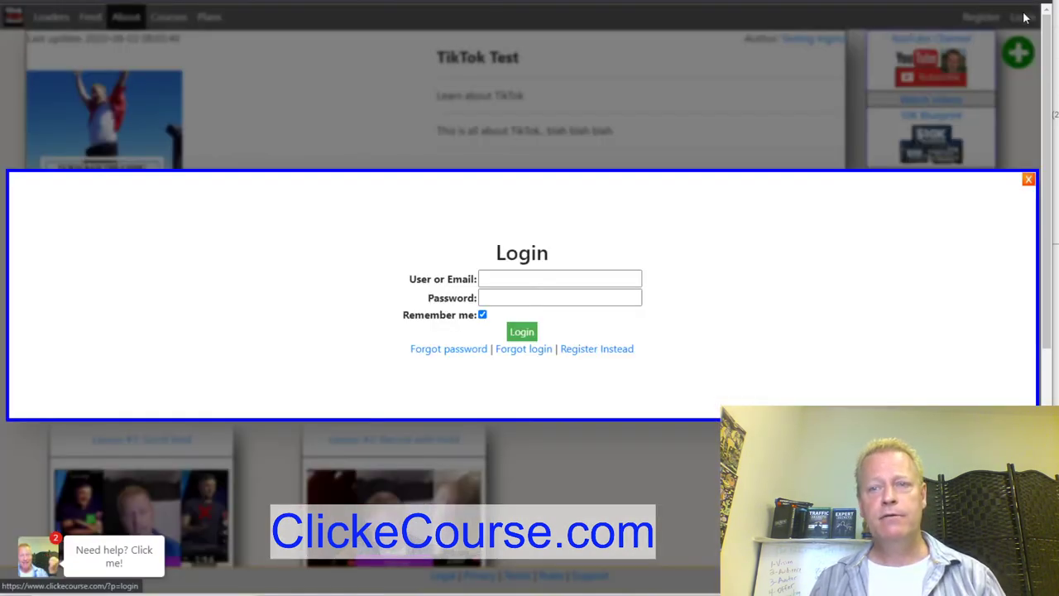
left_click(552, 278)
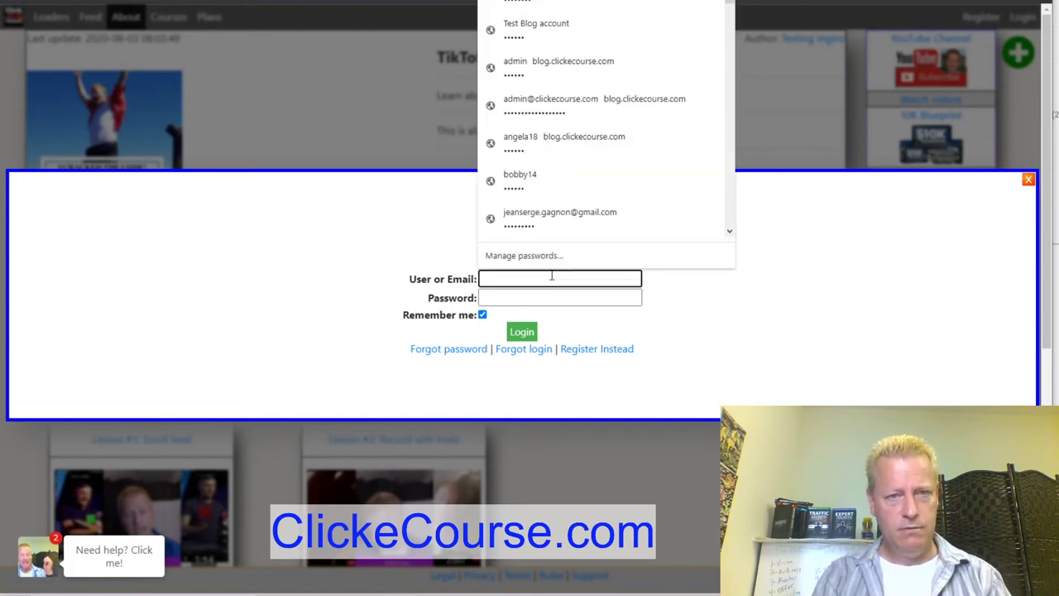
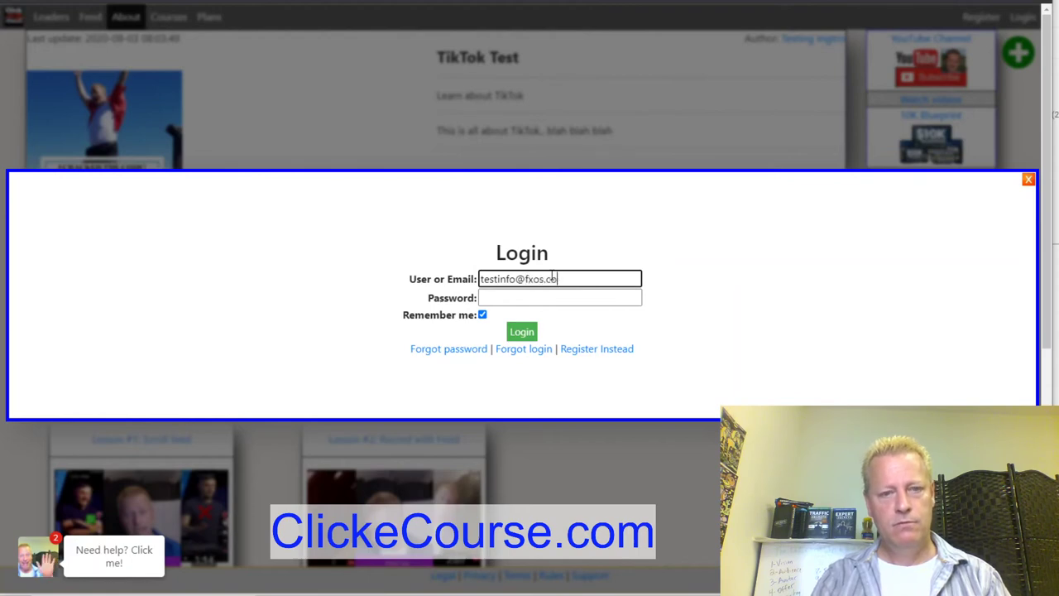
key("Tab")
type("te")
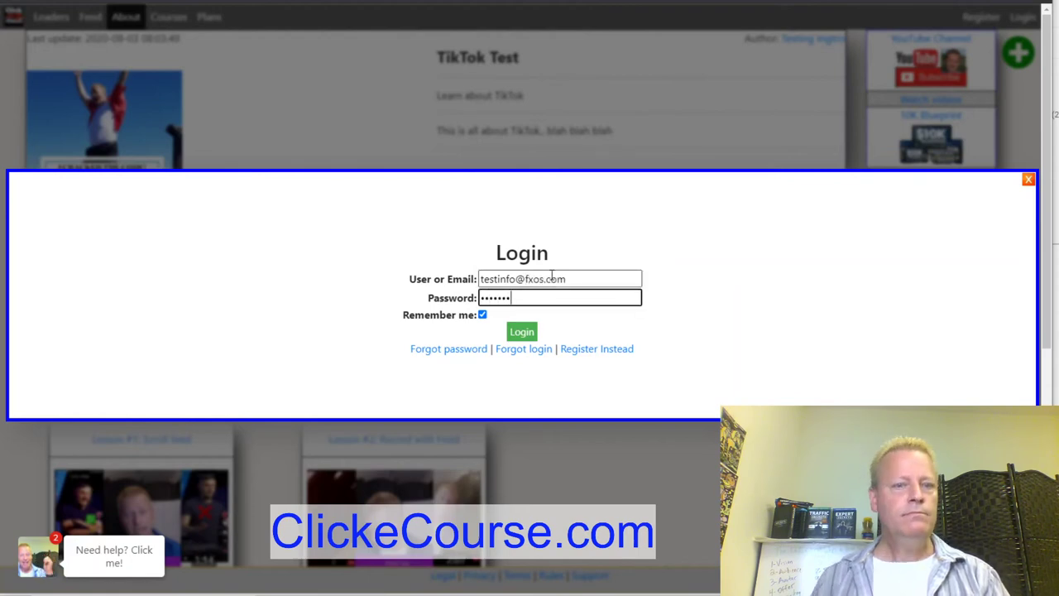
left_click(522, 332)
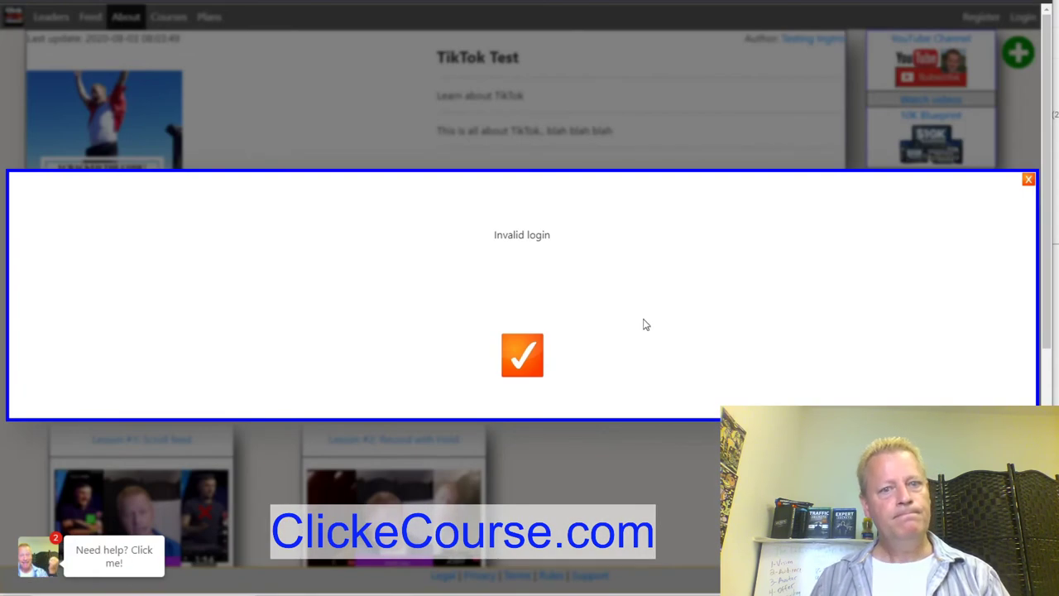
left_click(528, 366)
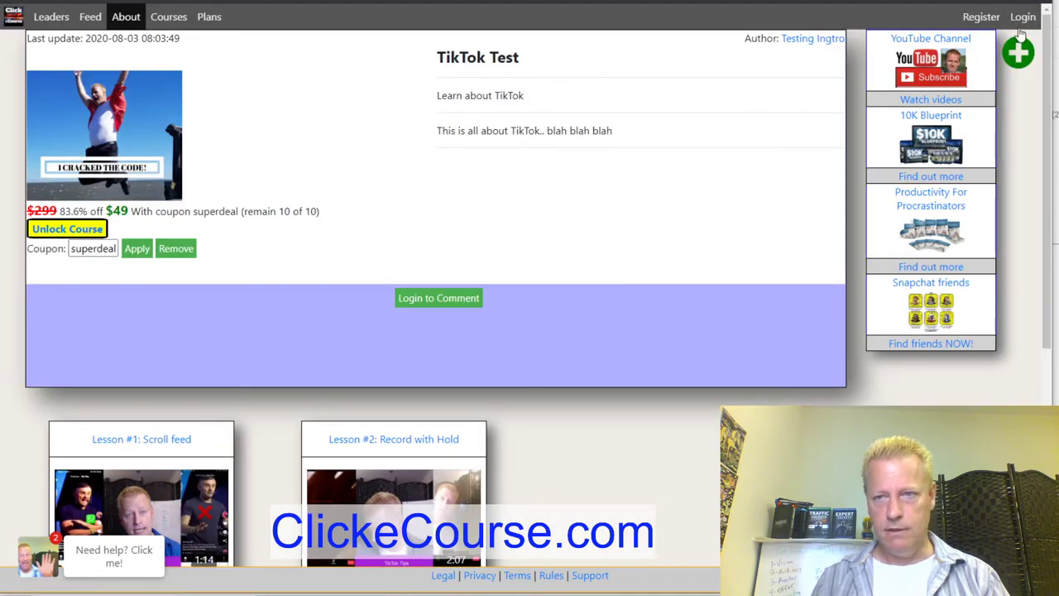
left_click(1023, 18)
left_click(534, 279)
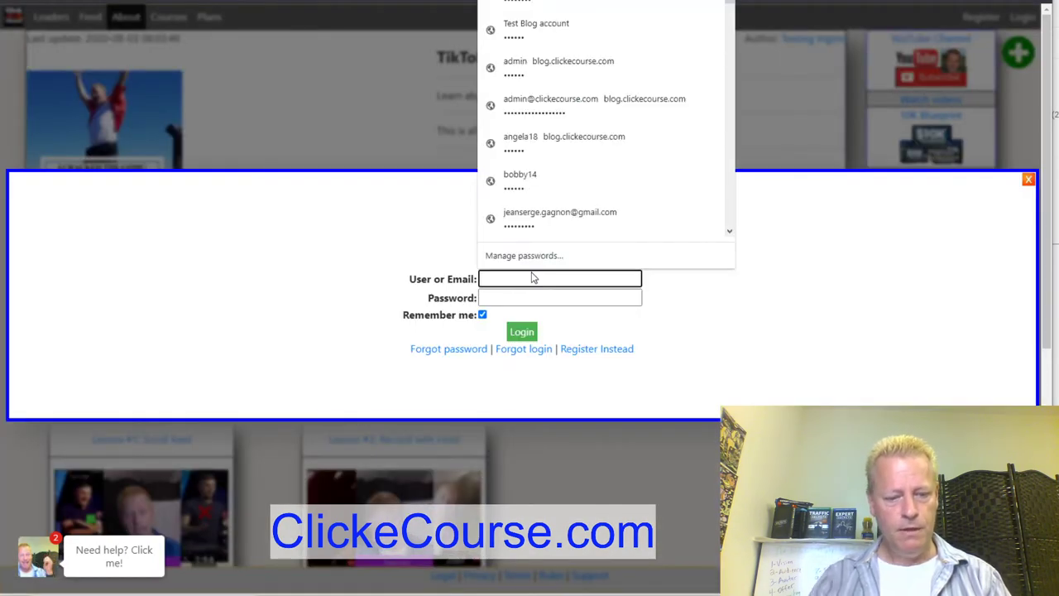
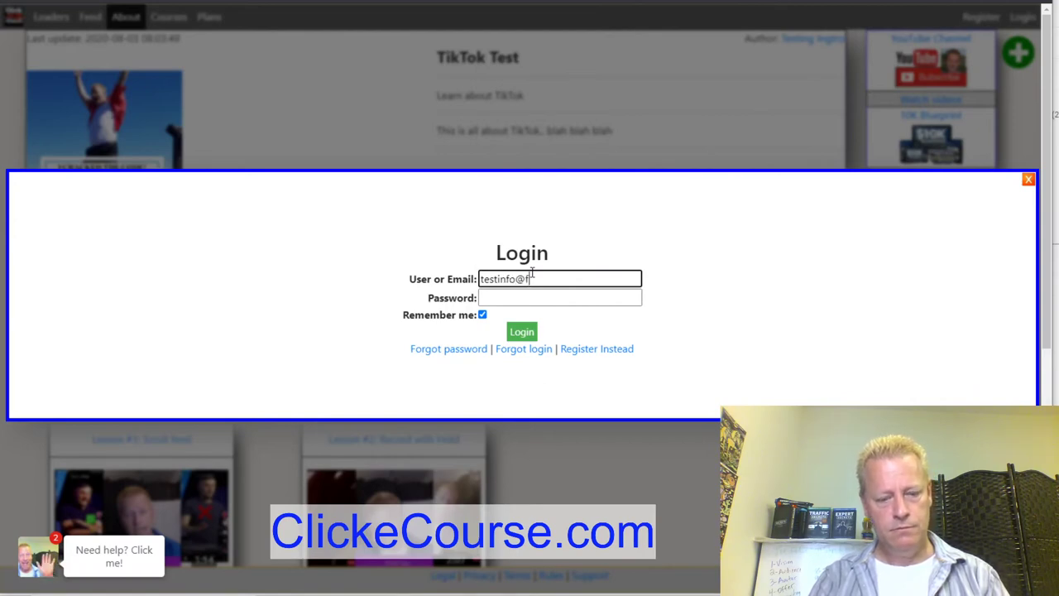
key("Tab")
type("**")
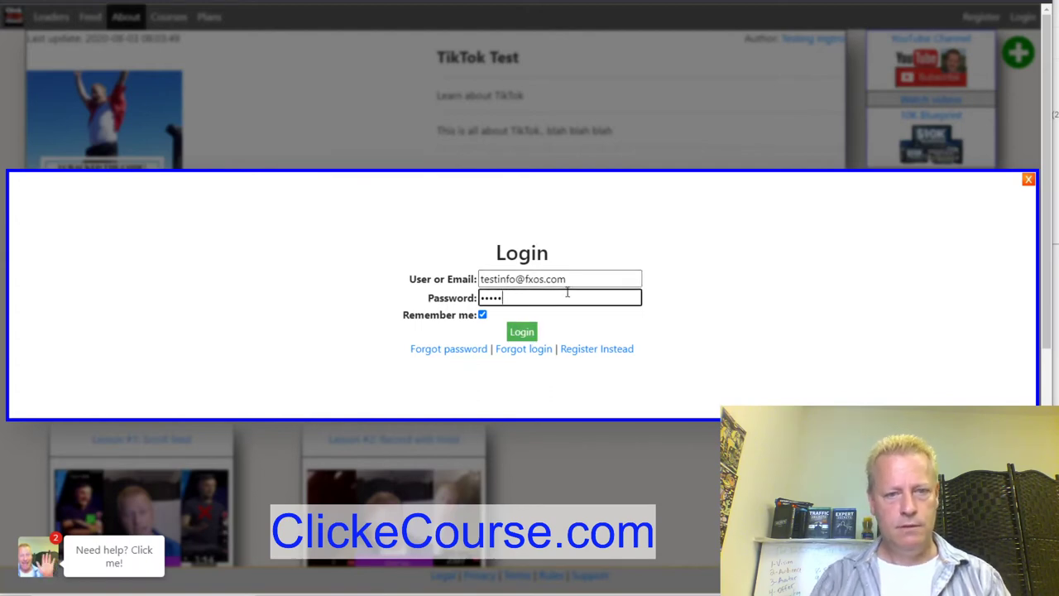
key("BackSpace")
key("BackSpace")
key("BackSpace")
key("BackSpace")
key("BackSpace")
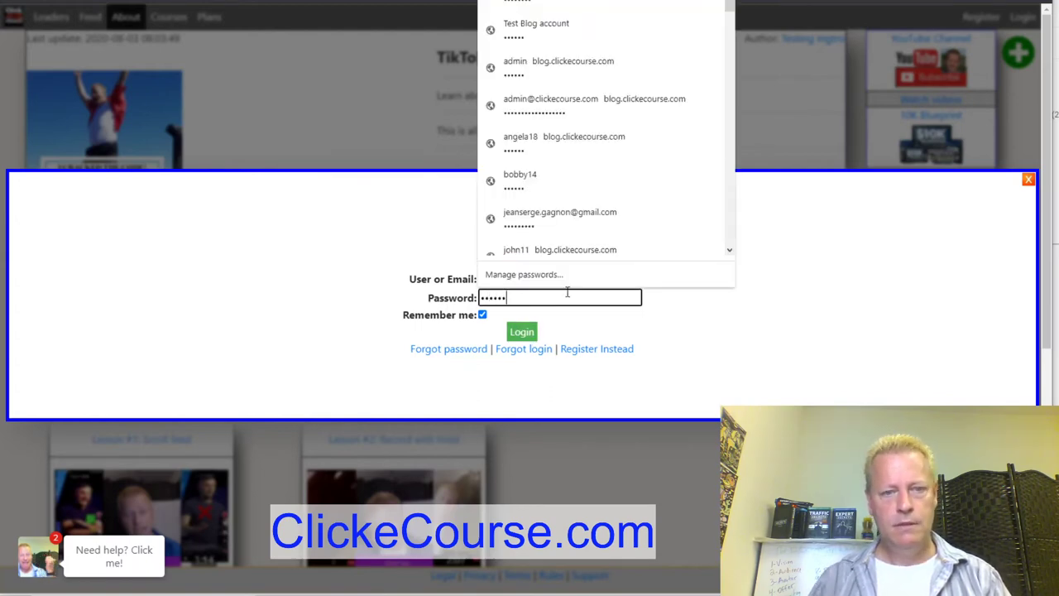
left_click(524, 334)
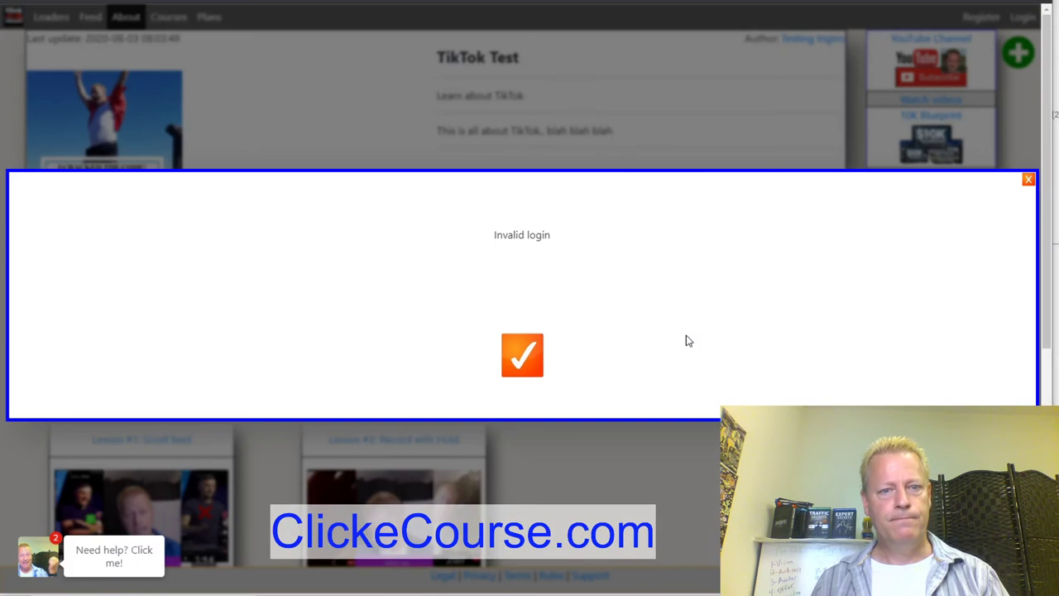
left_click(518, 352)
key("alt+Tab")
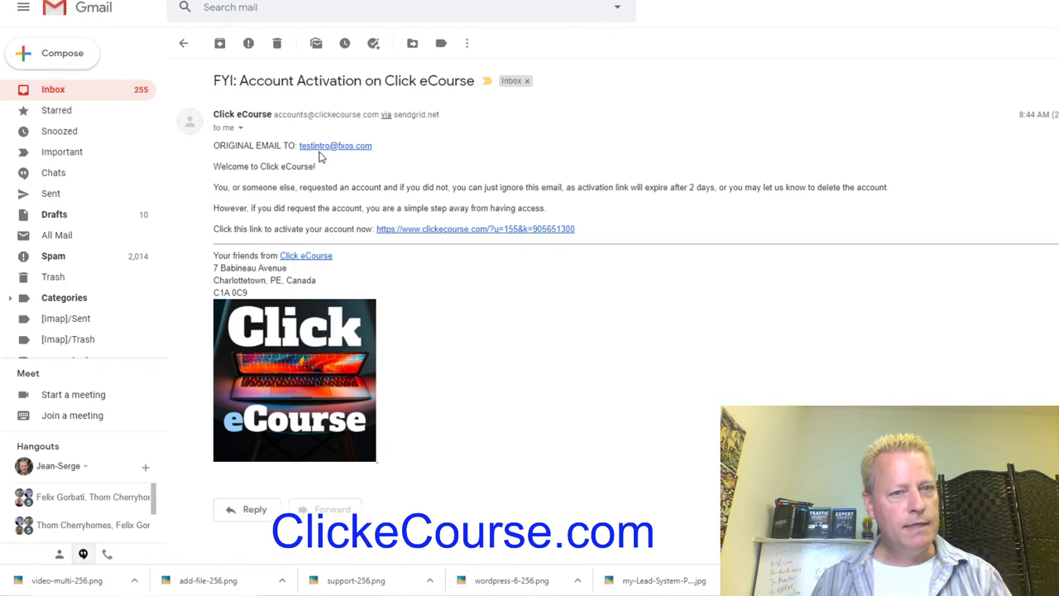
key("alt+Tab")
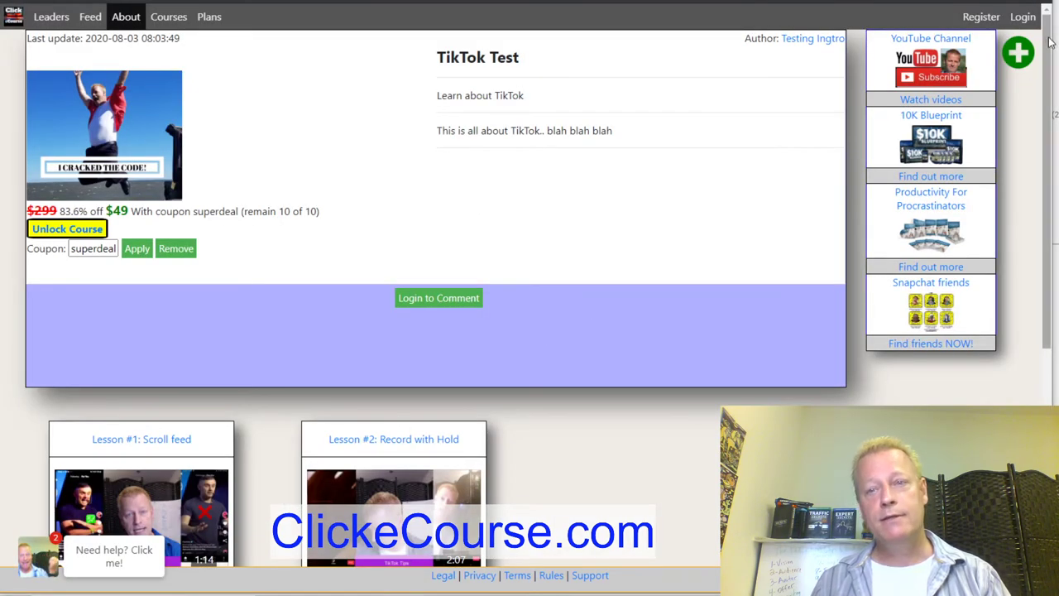
Log in with the corrected test account e-mail and the password.
left_click(1024, 17)
left_click(586, 278)
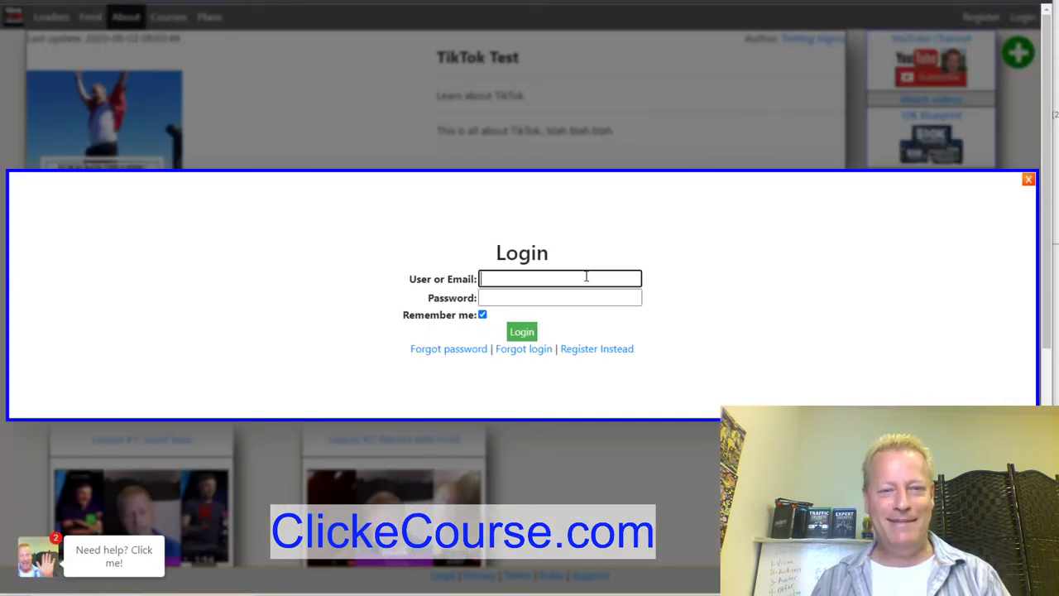
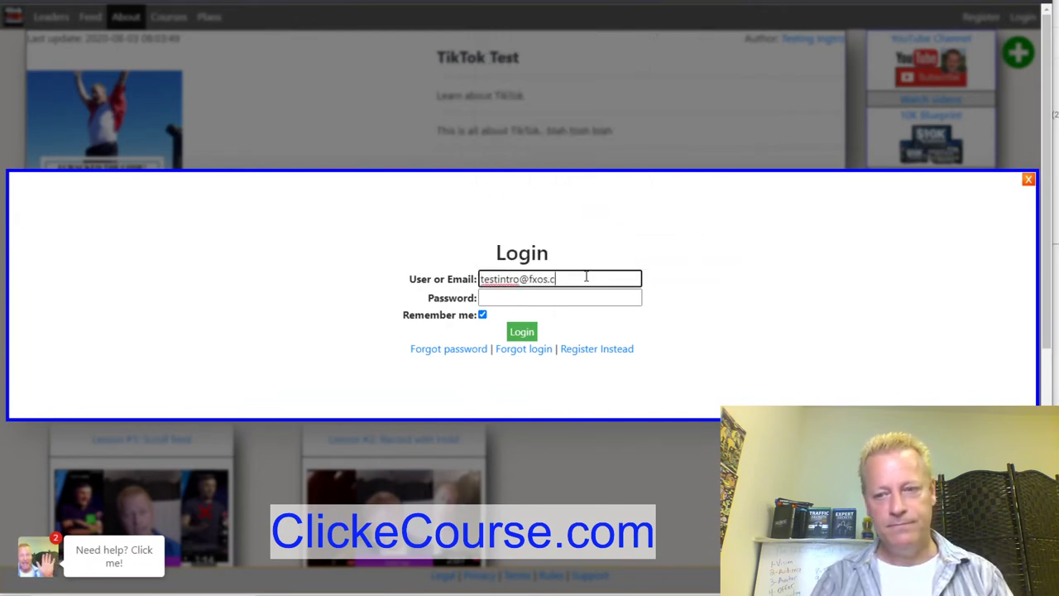
key("Tab")
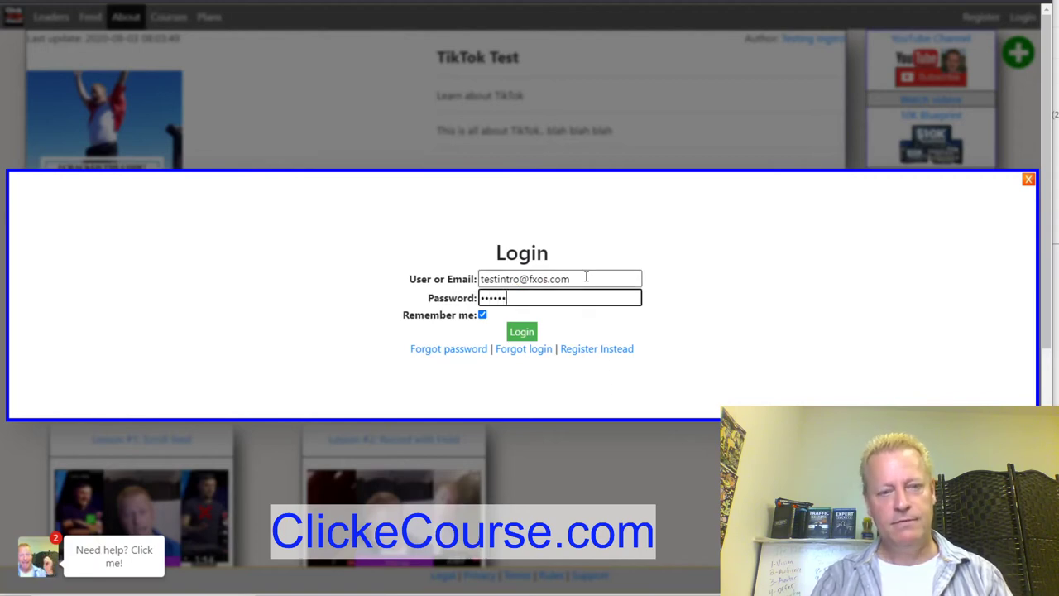
left_click(530, 332)
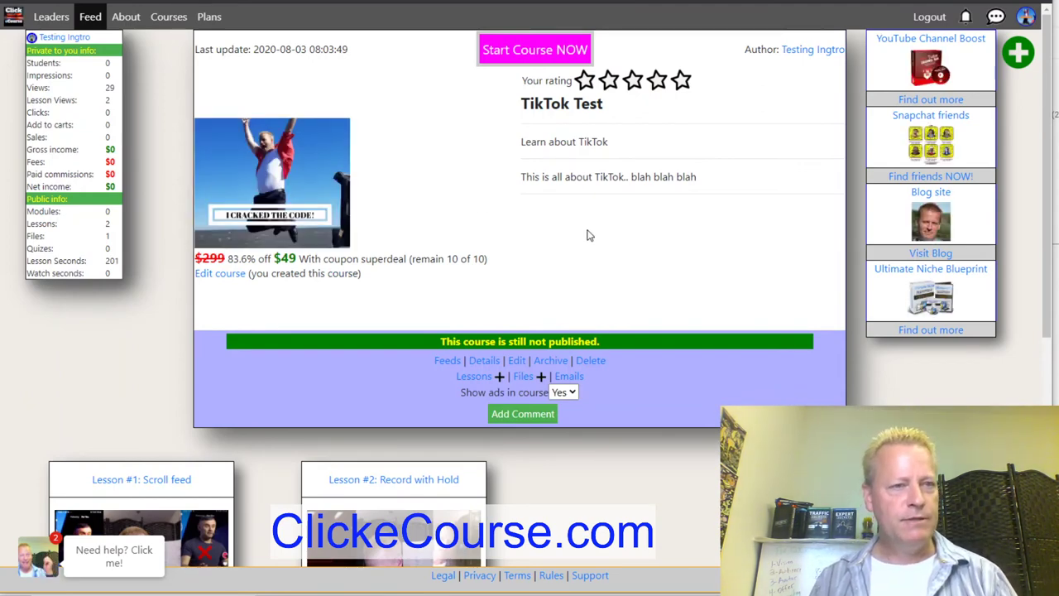
Browse the Courses catalog, open 'view your courses', then the TikTok Test course and its editor.
left_click(149, 17)
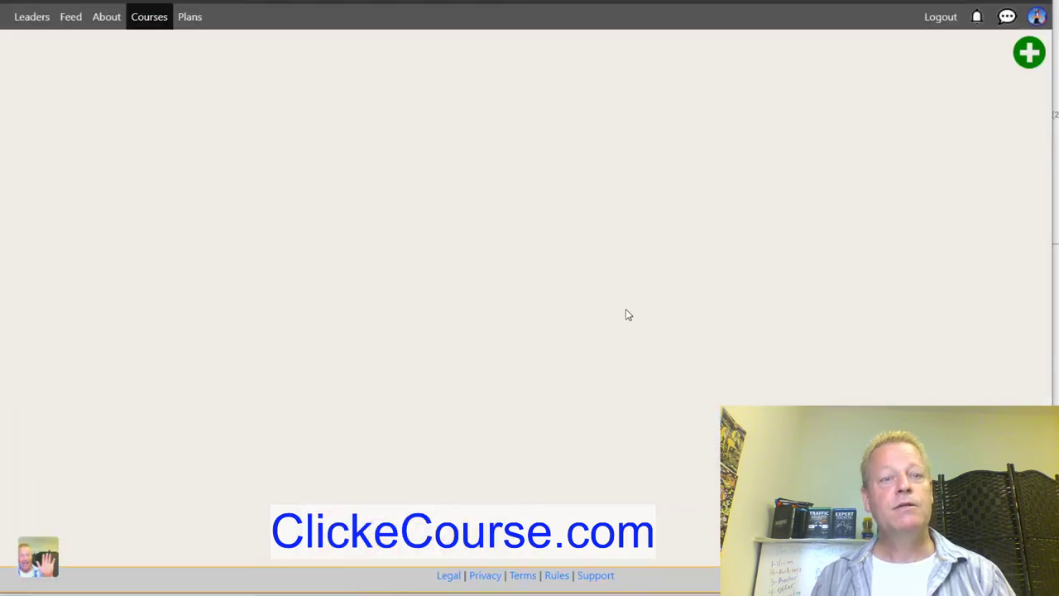
scroll(629, 312, "down", 3)
scroll(629, 312, "down", 7)
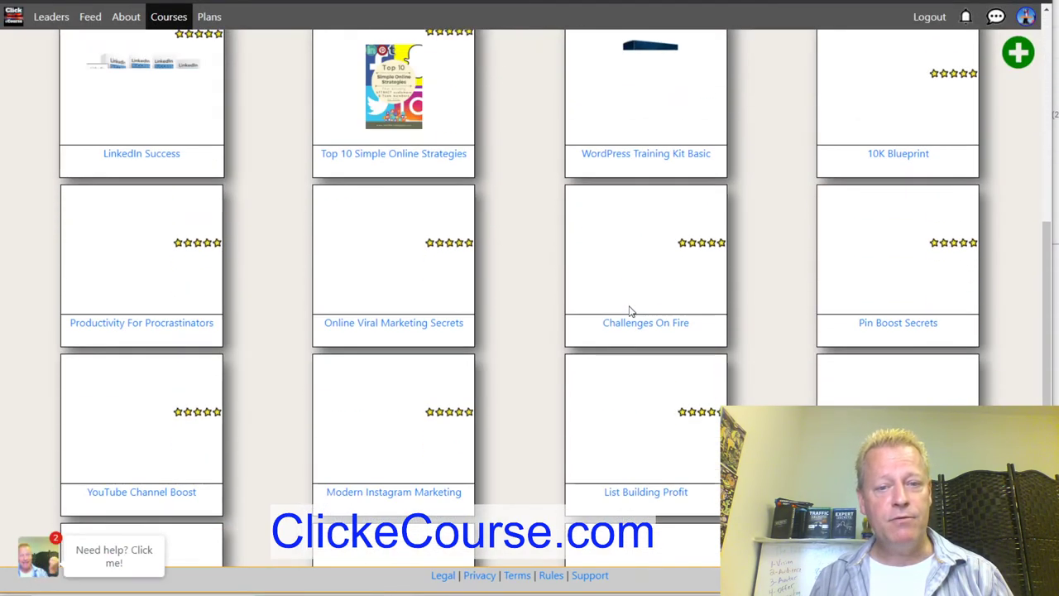
scroll(631, 308, "up", 10)
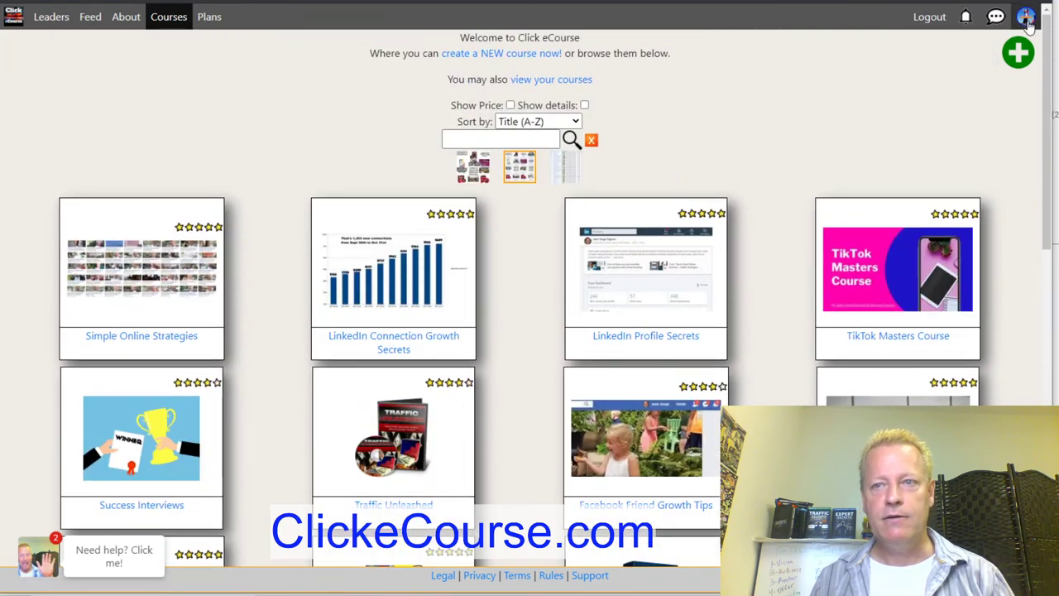
left_click(553, 83)
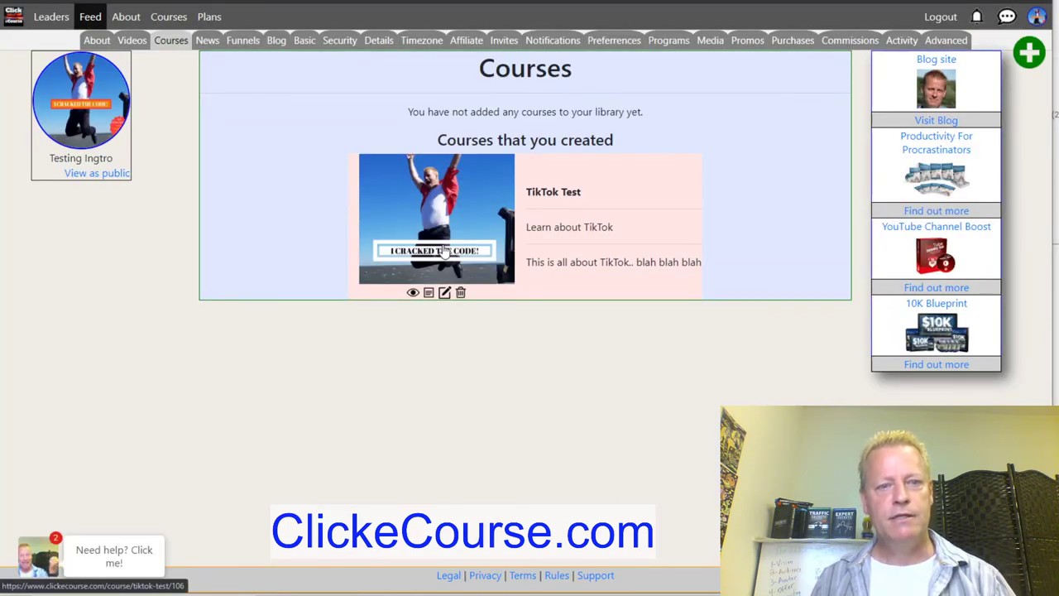
left_click(445, 252)
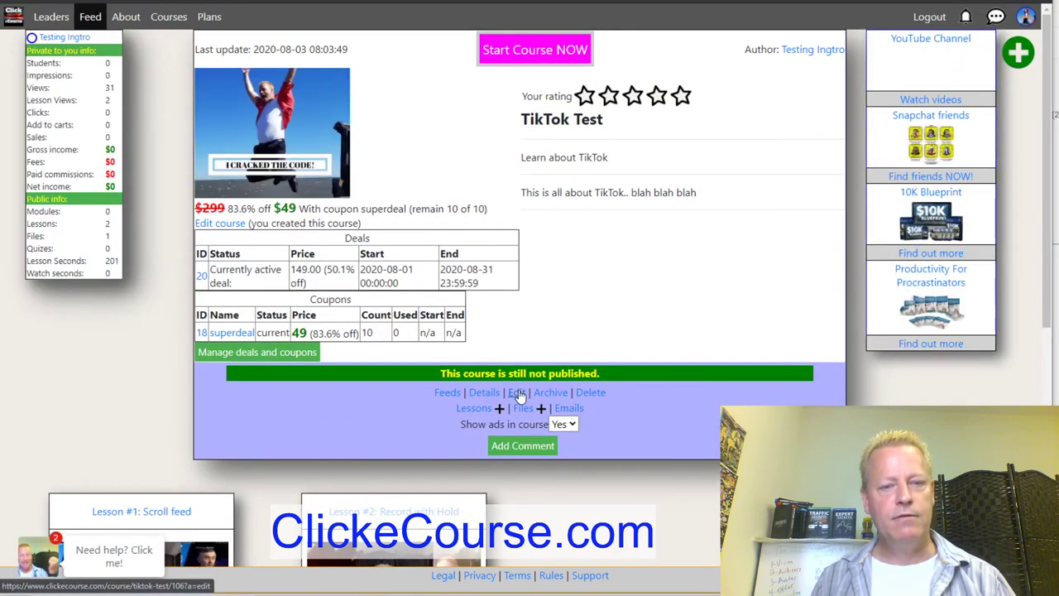
left_click(222, 224)
Change the TikTok Test course access to Public, accept the warning, and save.
left_click(517, 394)
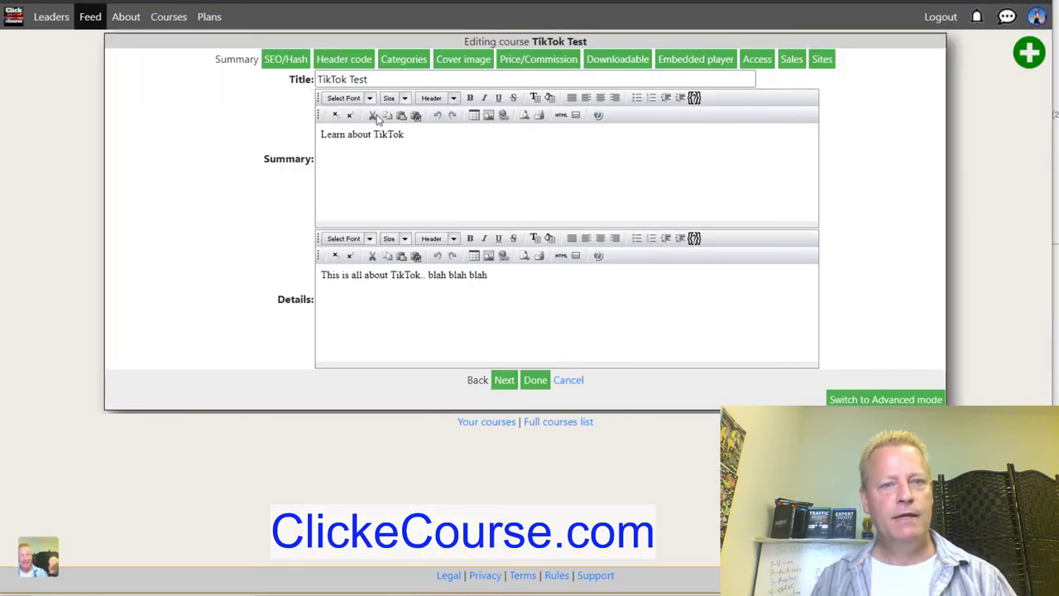
left_click(756, 61)
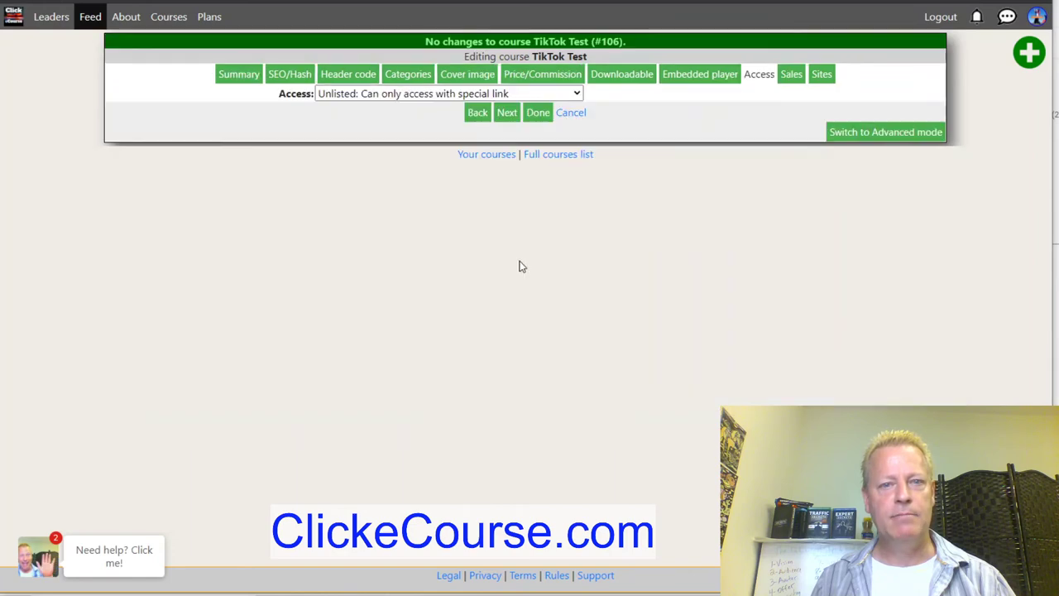
left_click(489, 94)
left_click(397, 121)
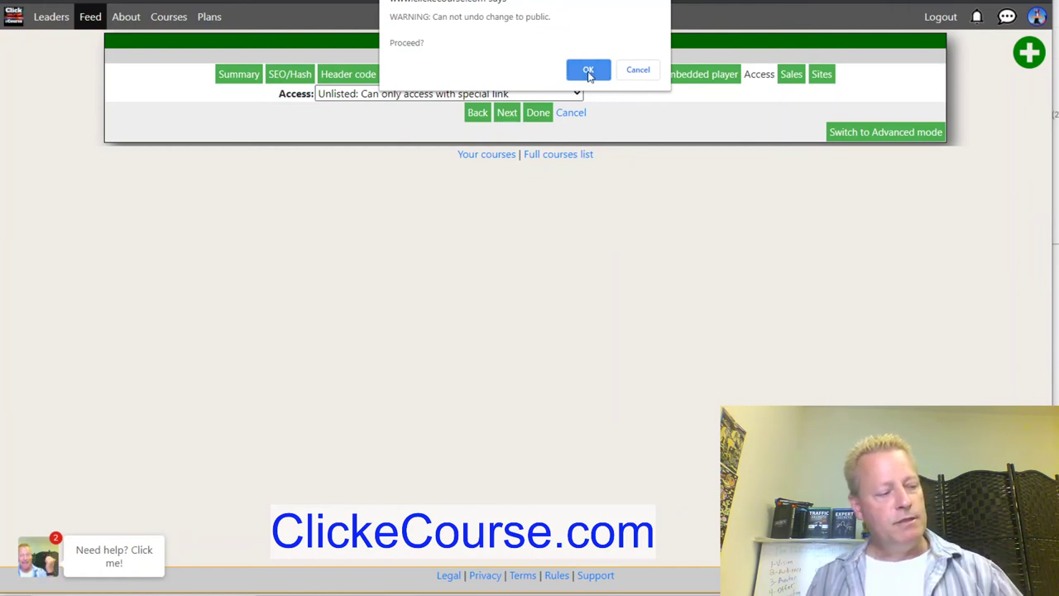
left_click(588, 72)
left_click(538, 113)
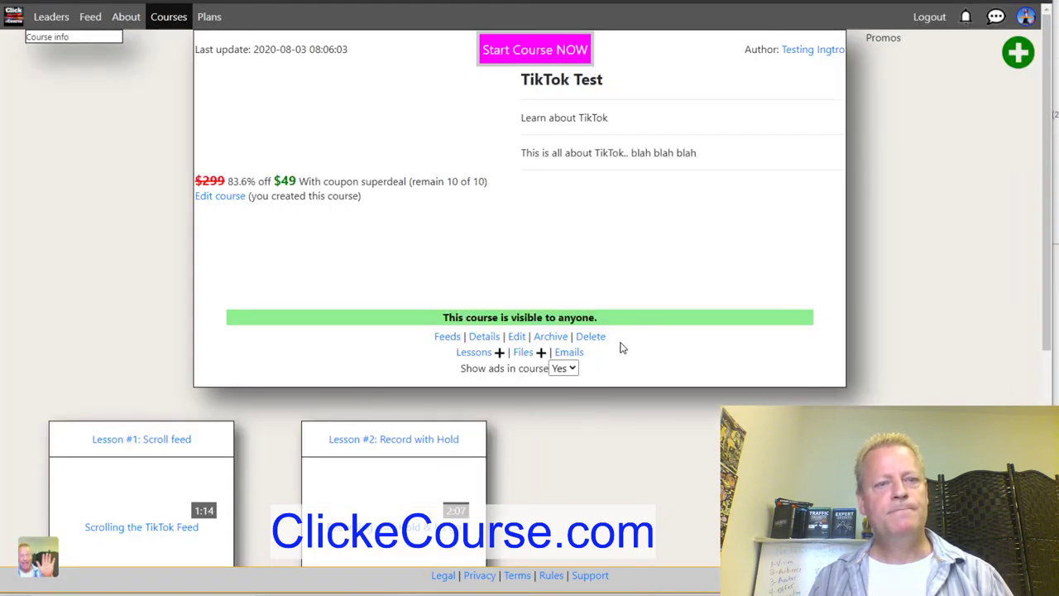
left_click(170, 25)
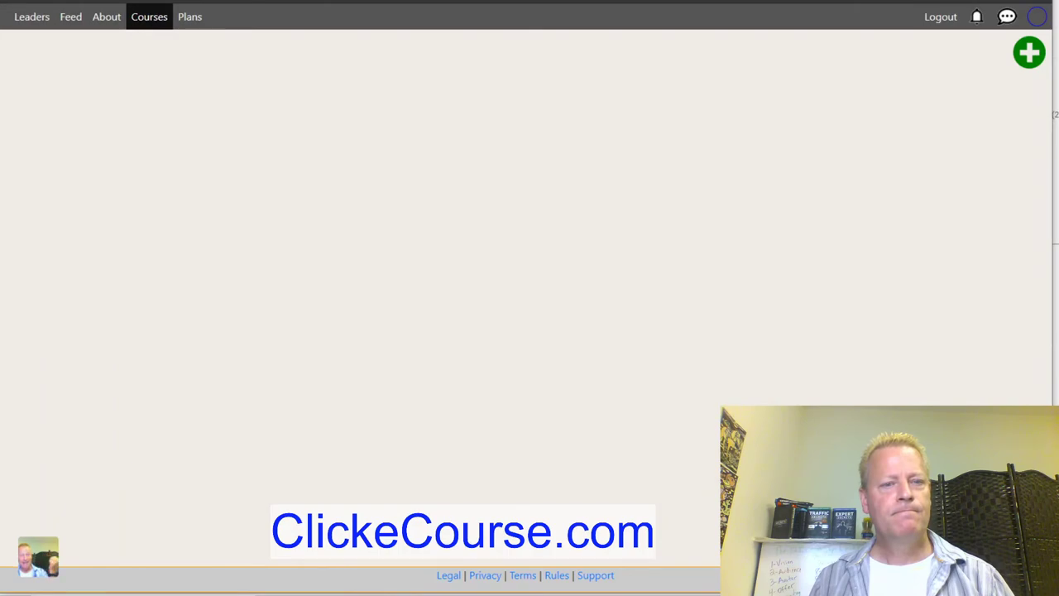
Open the TikTok Test course card from the catalog and scroll through its lessons and files.
scroll(525, 383, "down", 3)
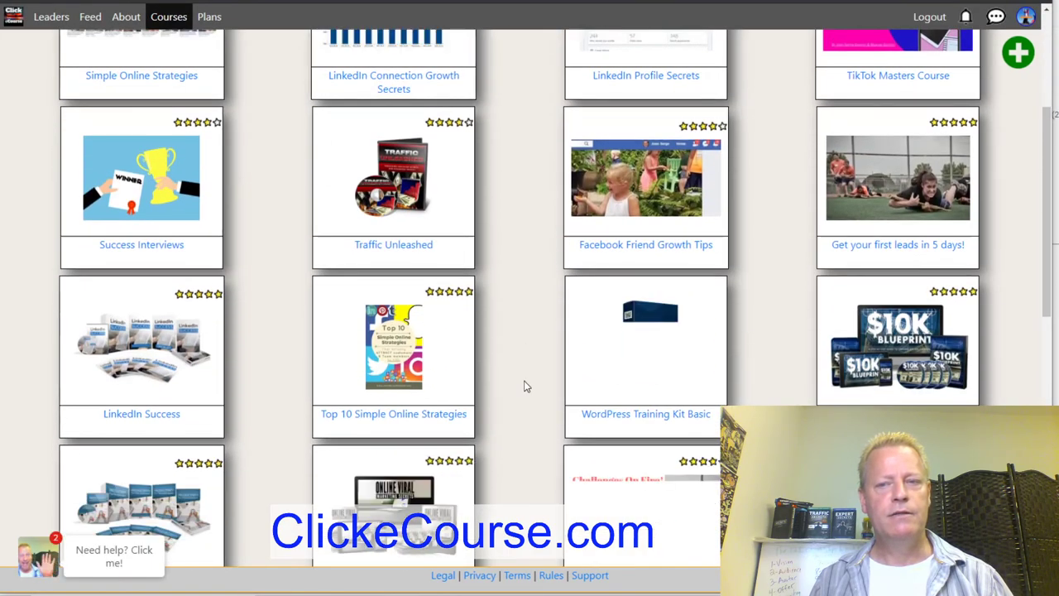
scroll(525, 387, "down", 8)
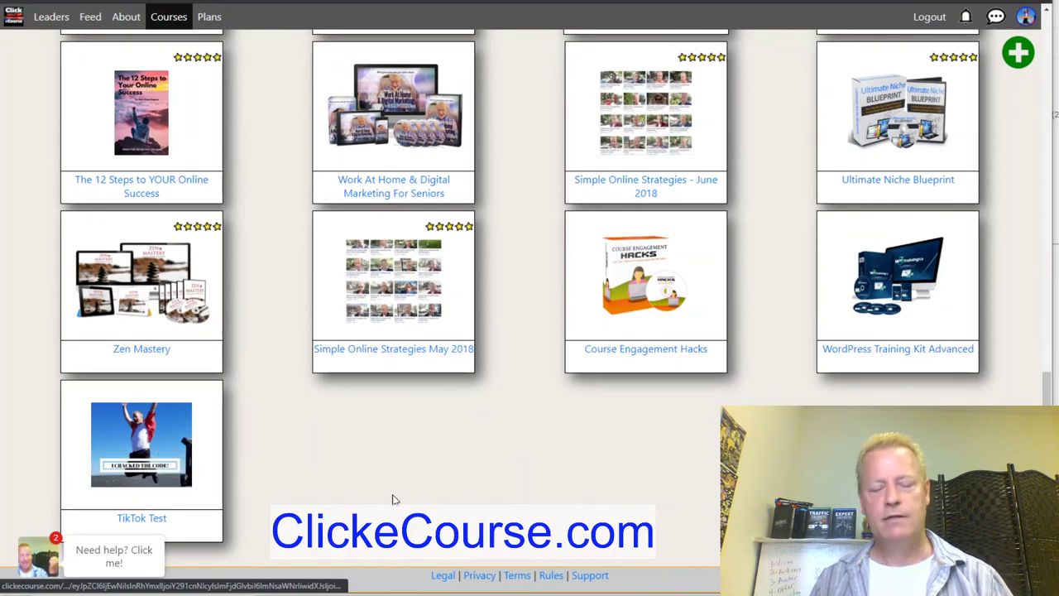
scroll(392, 496, "up", 3)
scroll(248, 480, "down", 3)
left_click(120, 446)
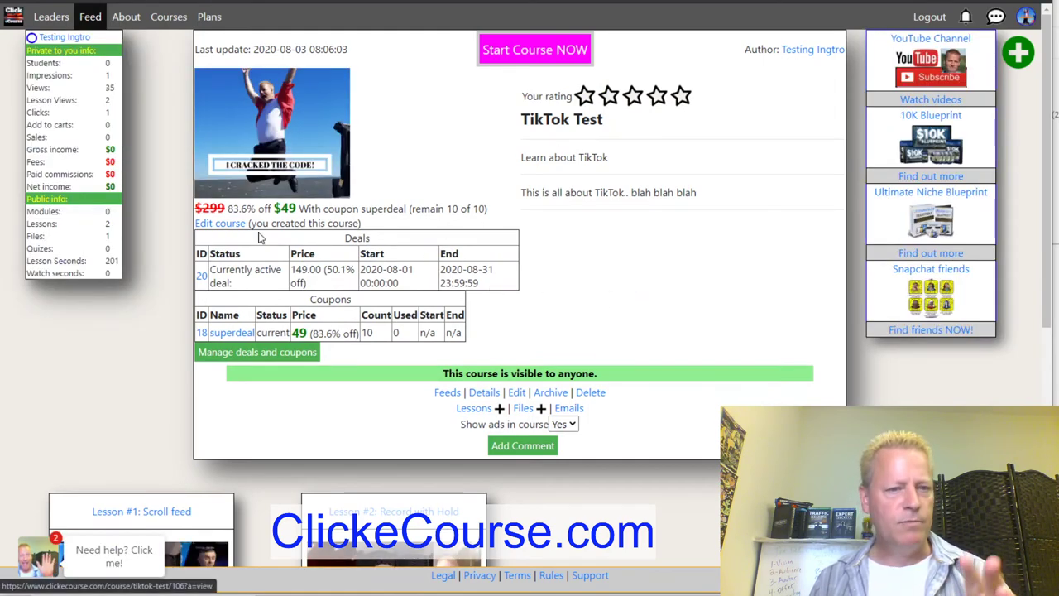
scroll(638, 378, "down", 4)
scroll(499, 385, "down", 2)
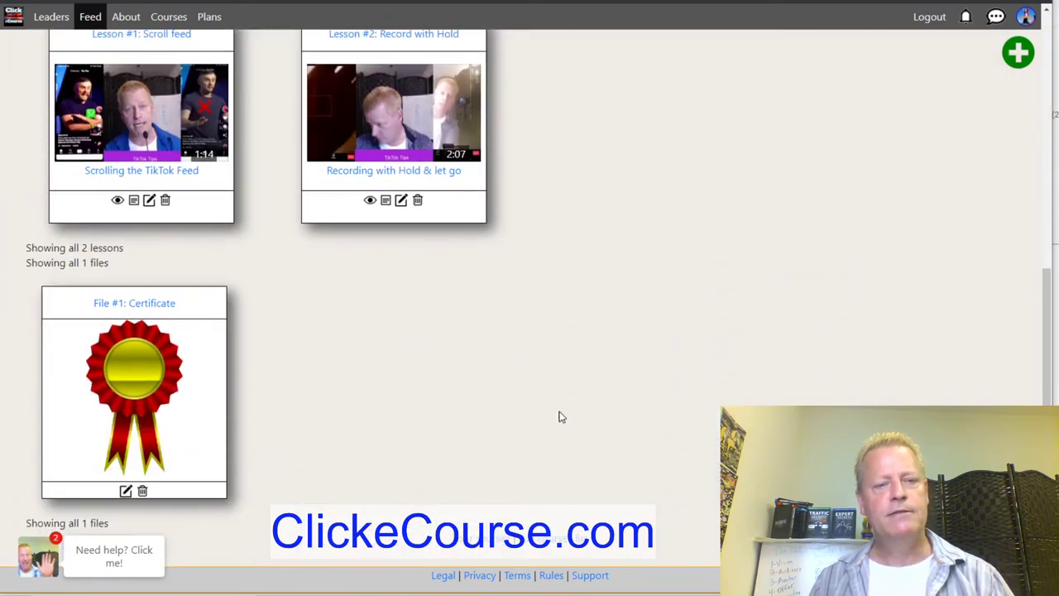
scroll(560, 416, "up", 5)
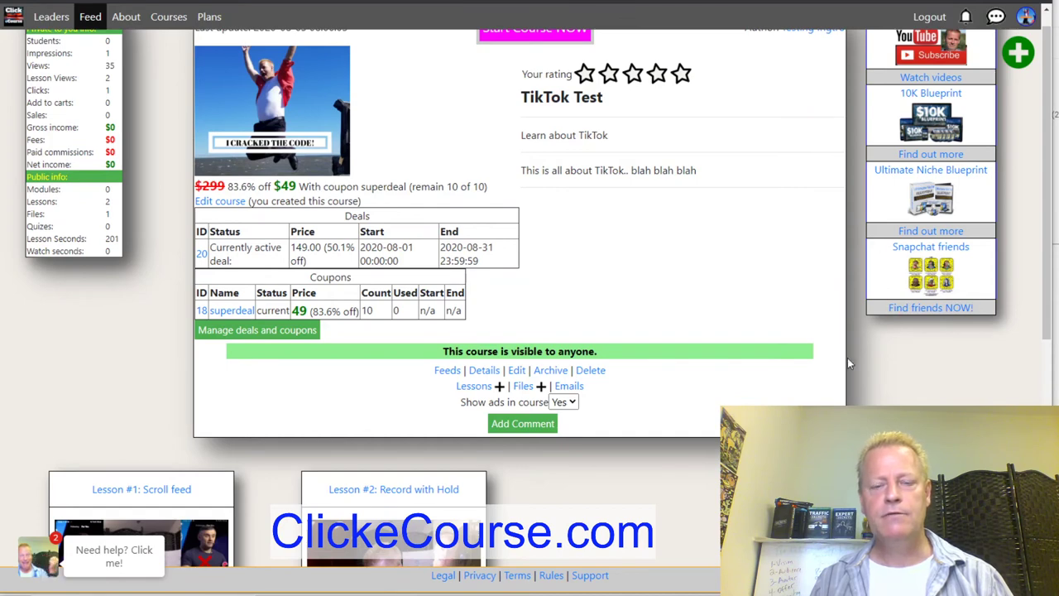
left_click(569, 403)
Set 'Show ads in course' to No for the TikTok Test course.
left_click(567, 421)
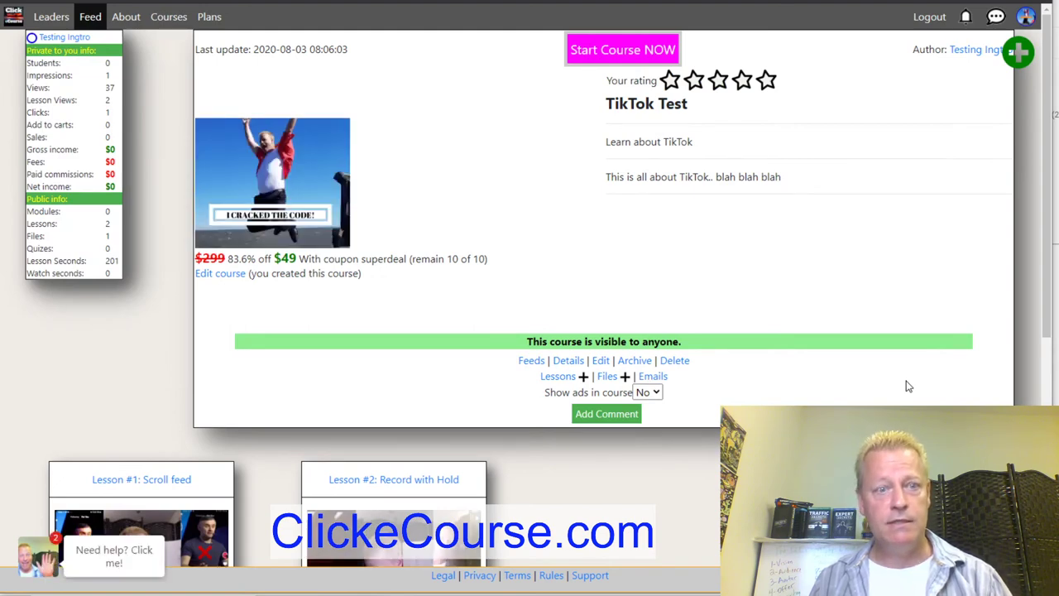
scroll(684, 468, "down", 5)
scroll(683, 465, "up", 5)
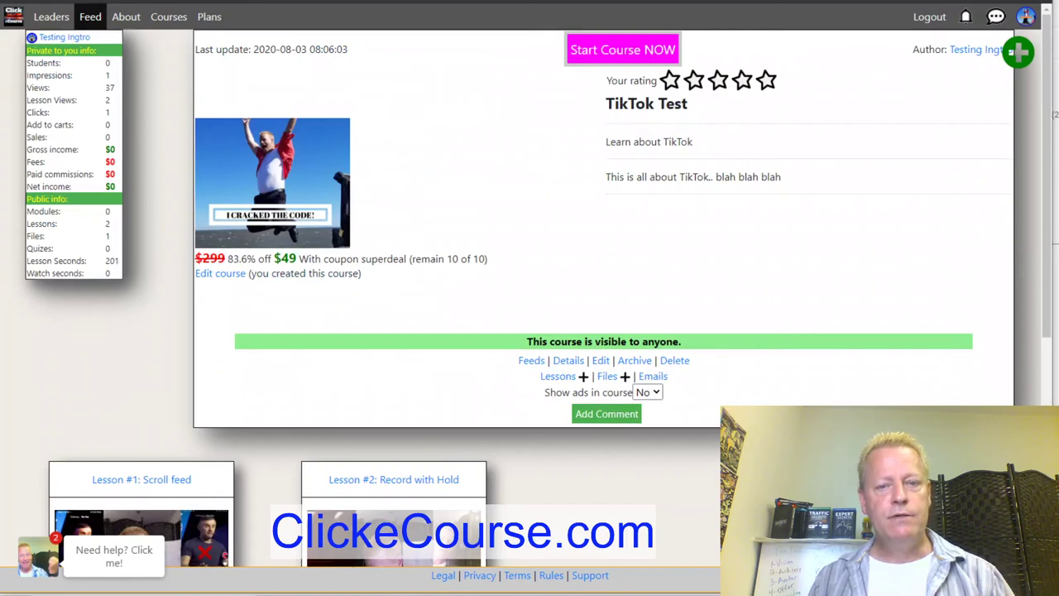
Permanently delete the TikTok Test course, confirming with 'Yes I'm sure, delete now'.
left_click(675, 362)
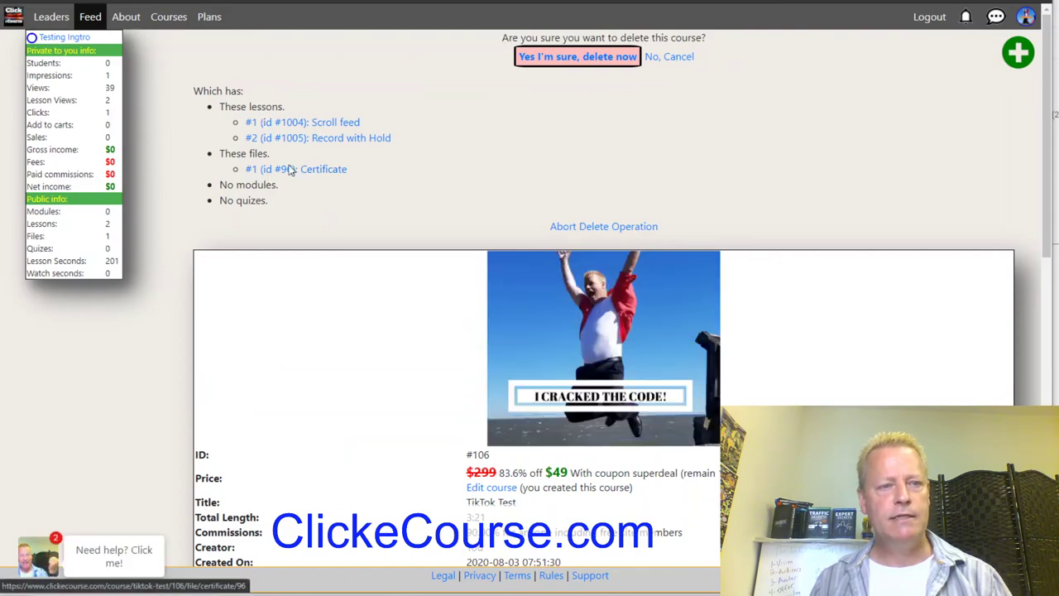
scroll(439, 395, "down", 3)
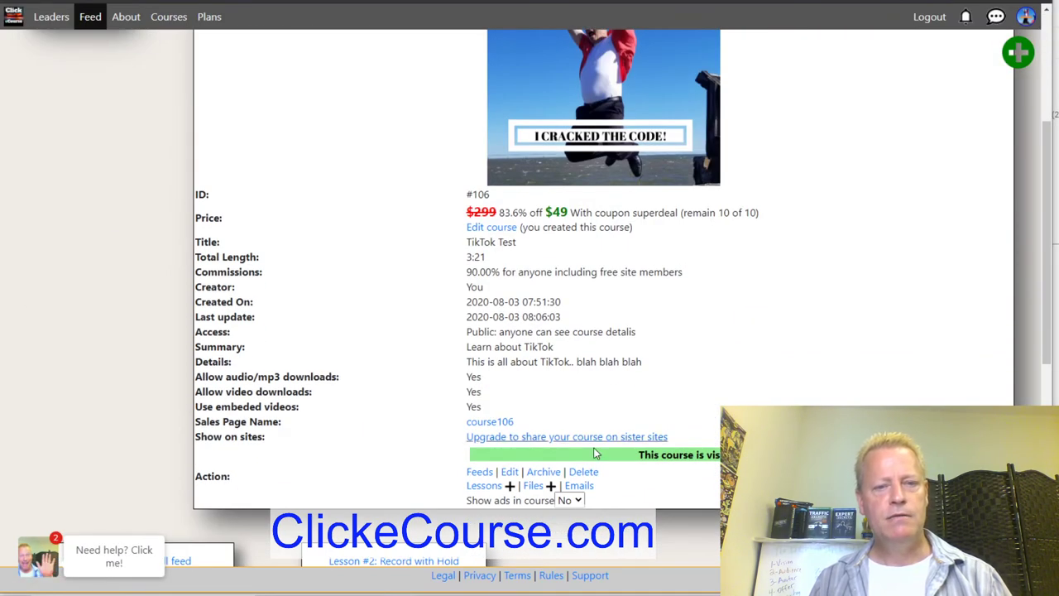
scroll(652, 479, "down", 4)
scroll(652, 478, "up", 5)
scroll(653, 482, "up", 2)
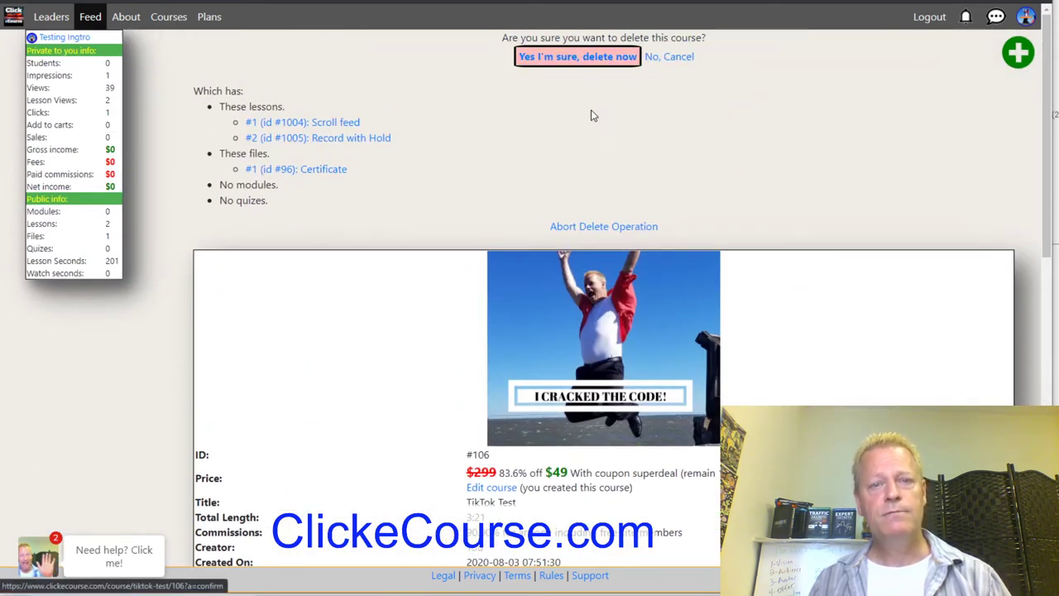
left_click(586, 65)
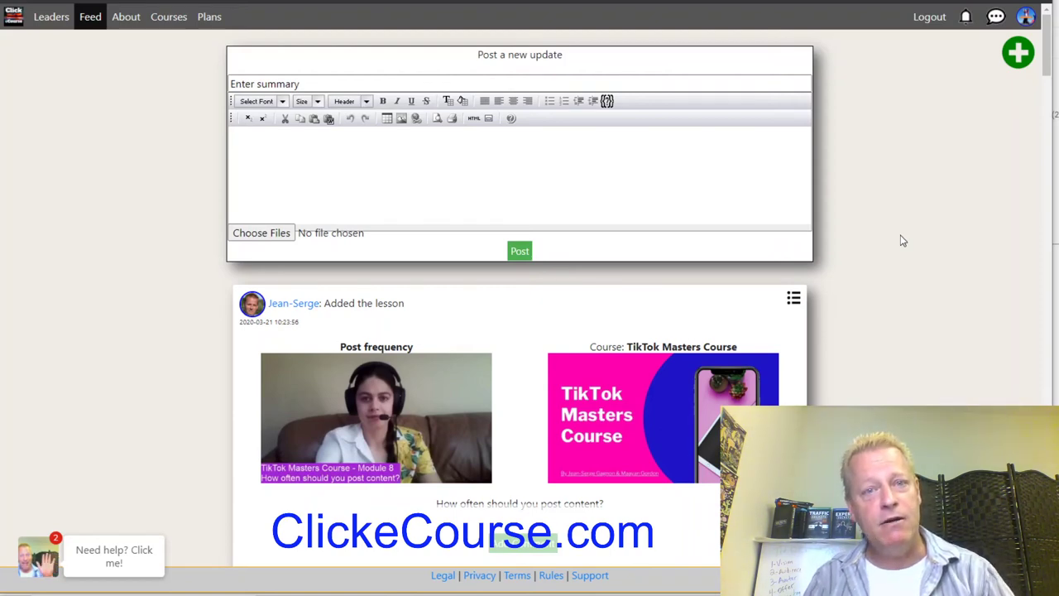
Scroll through the Feed's lesson posts and course ratings, then return to the top.
scroll(904, 241, "down", 15)
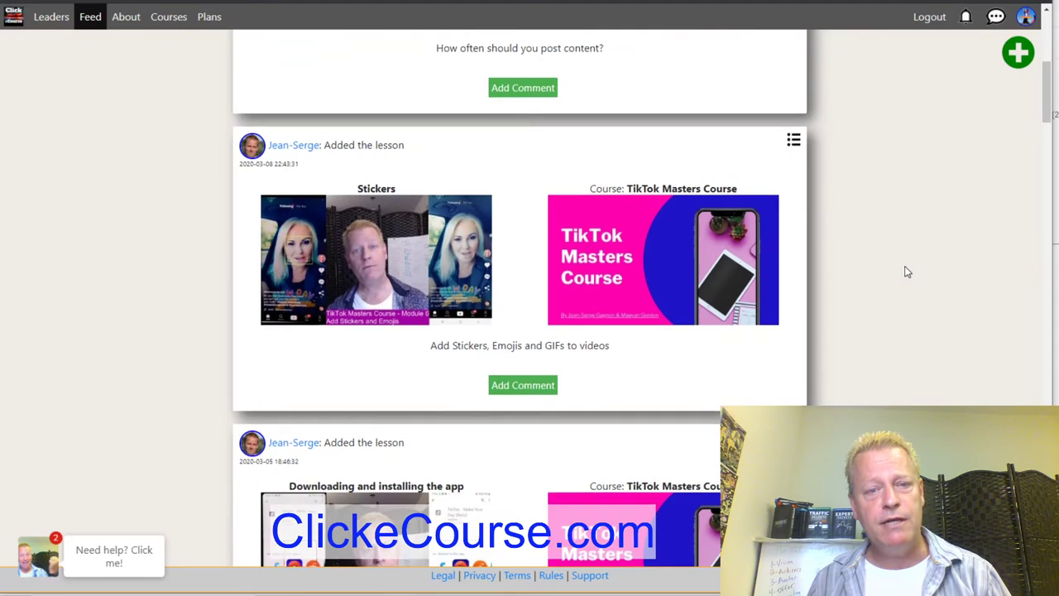
scroll(906, 271, "up", 5)
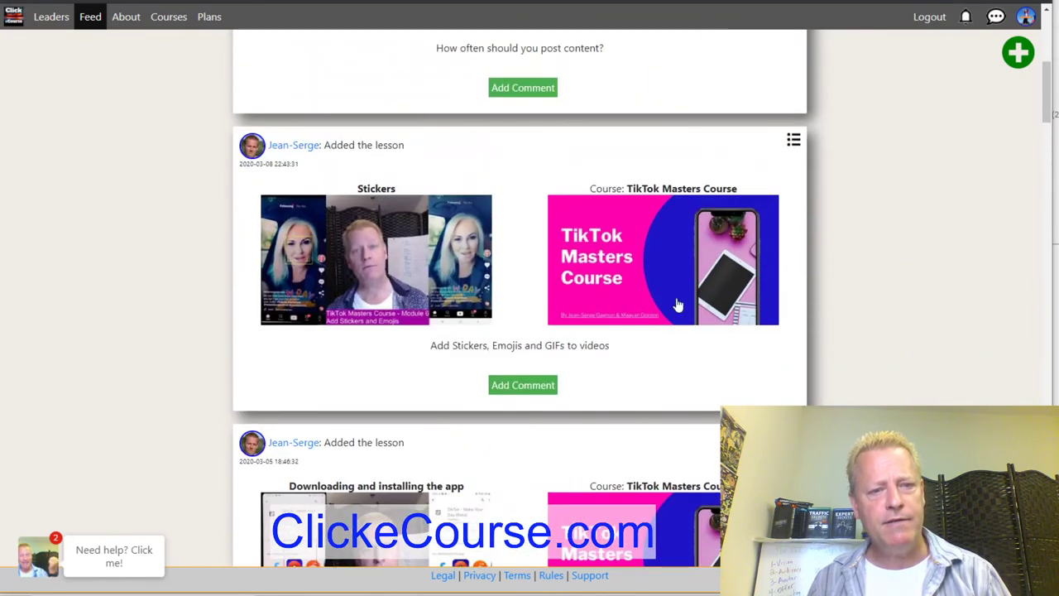
scroll(703, 284, "down", 5)
scroll(627, 331, "down", 3)
scroll(637, 248, "up", 3)
scroll(679, 240, "down", 3)
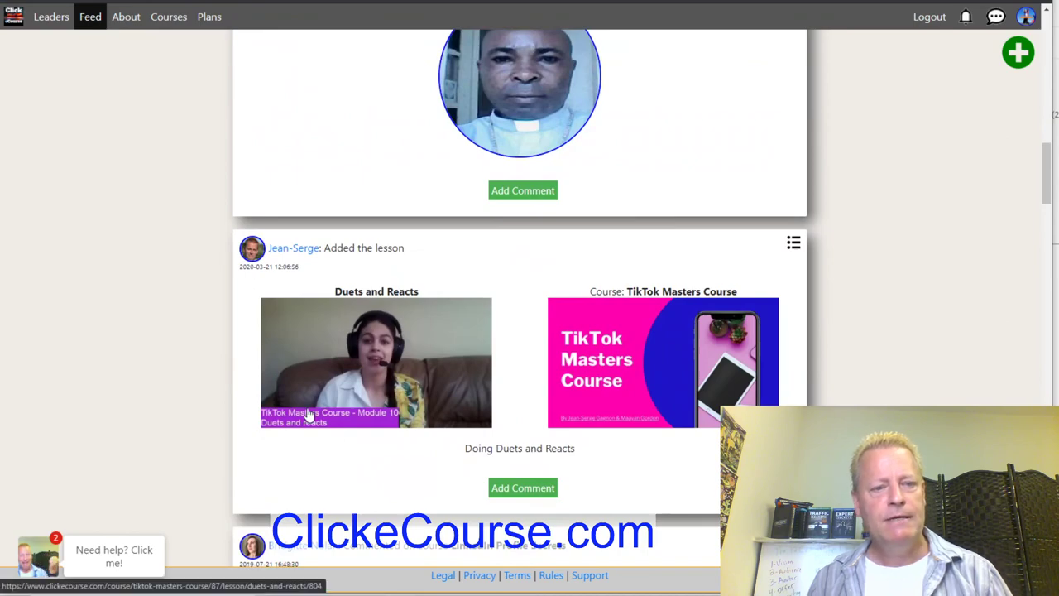
scroll(669, 432, "down", 10)
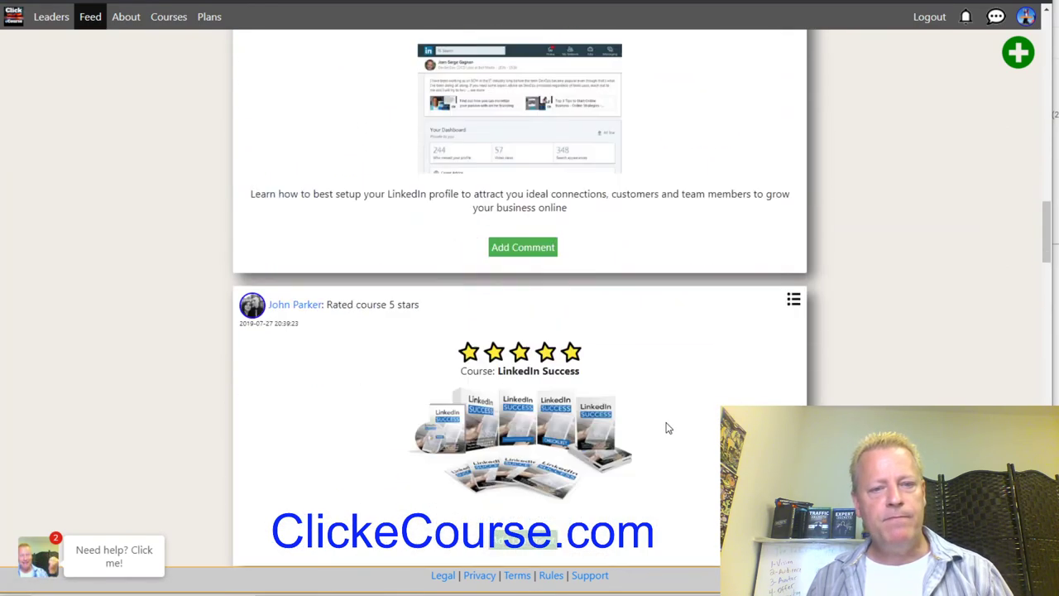
scroll(539, 471, "down", 10)
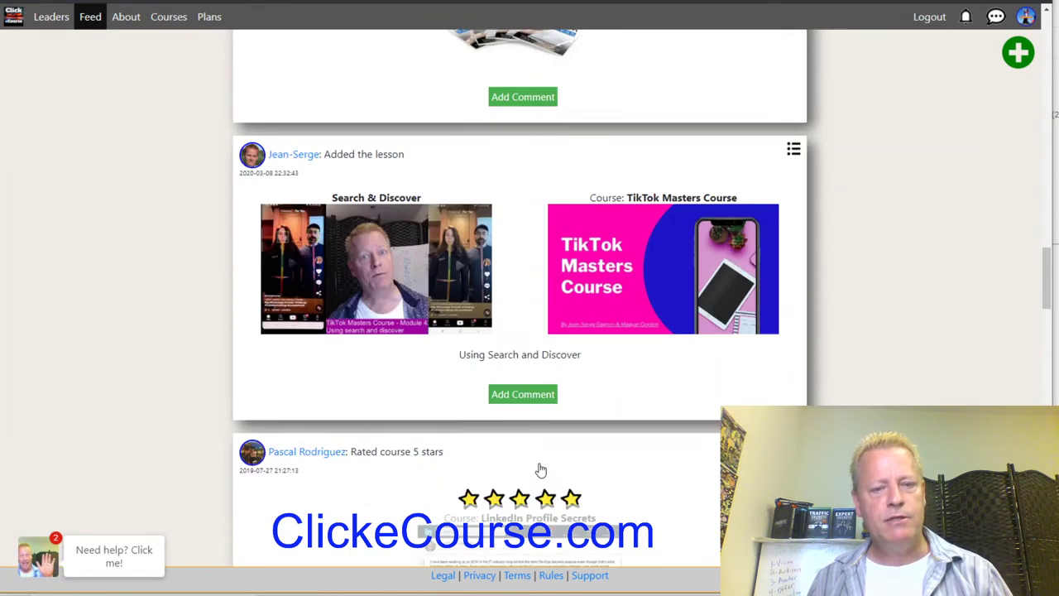
scroll(596, 424, "down", 10)
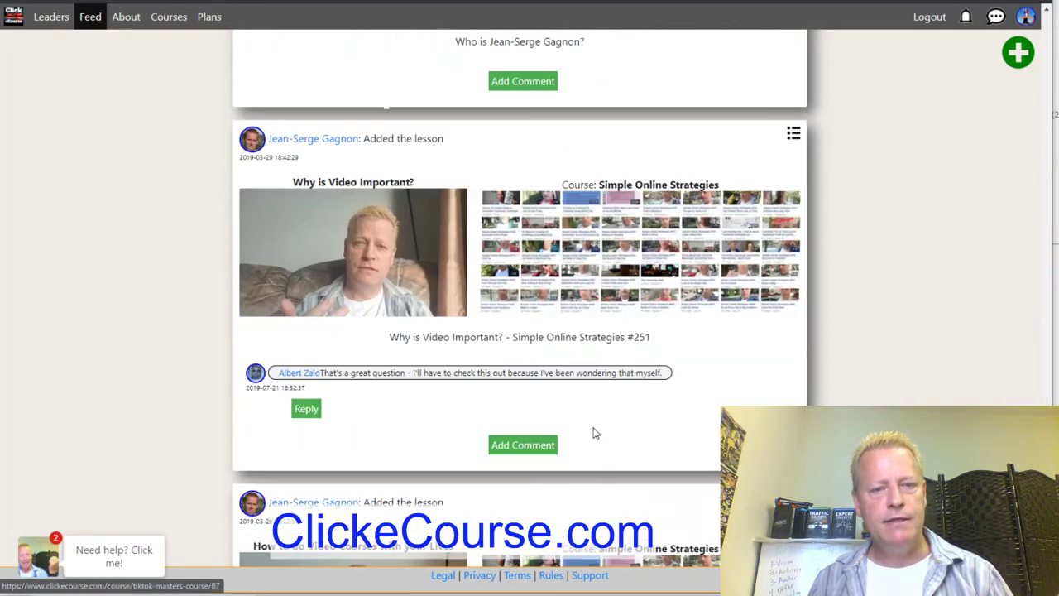
scroll(596, 433, "up", 10)
scroll(596, 434, "up", 20)
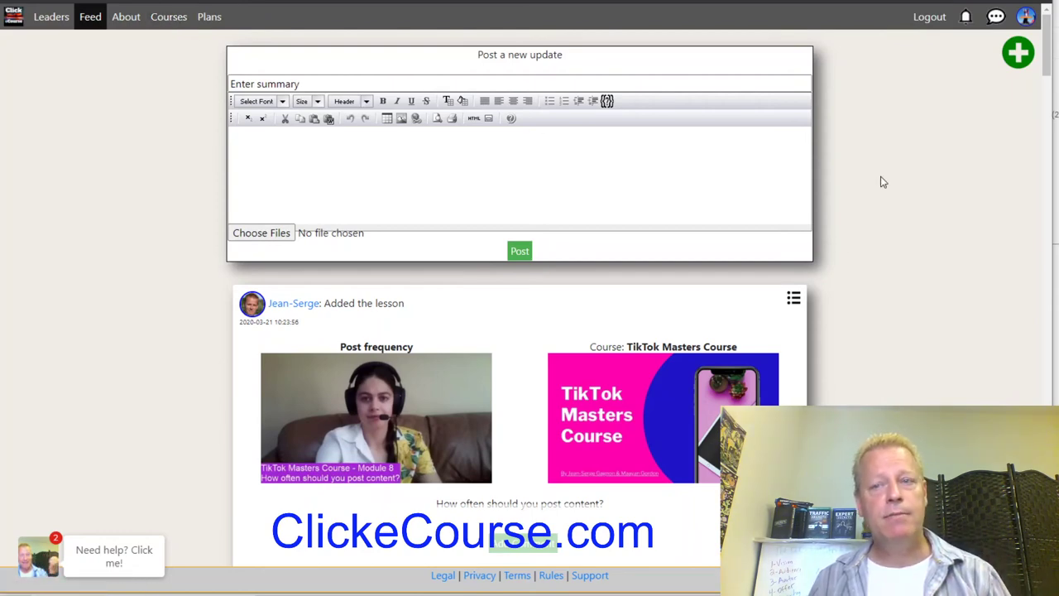
left_click(1019, 56)
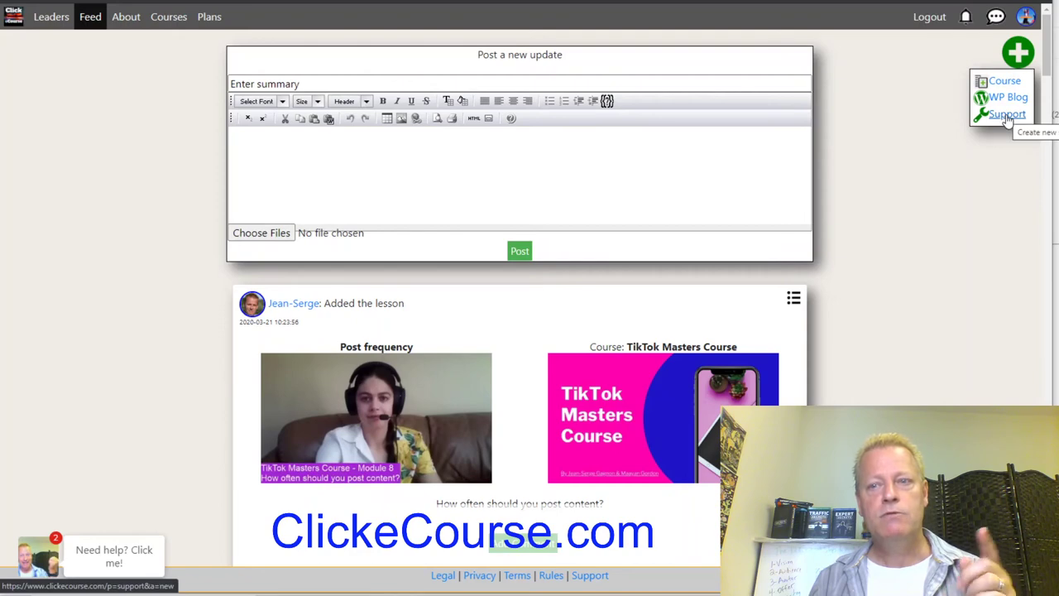
left_click(1008, 115)
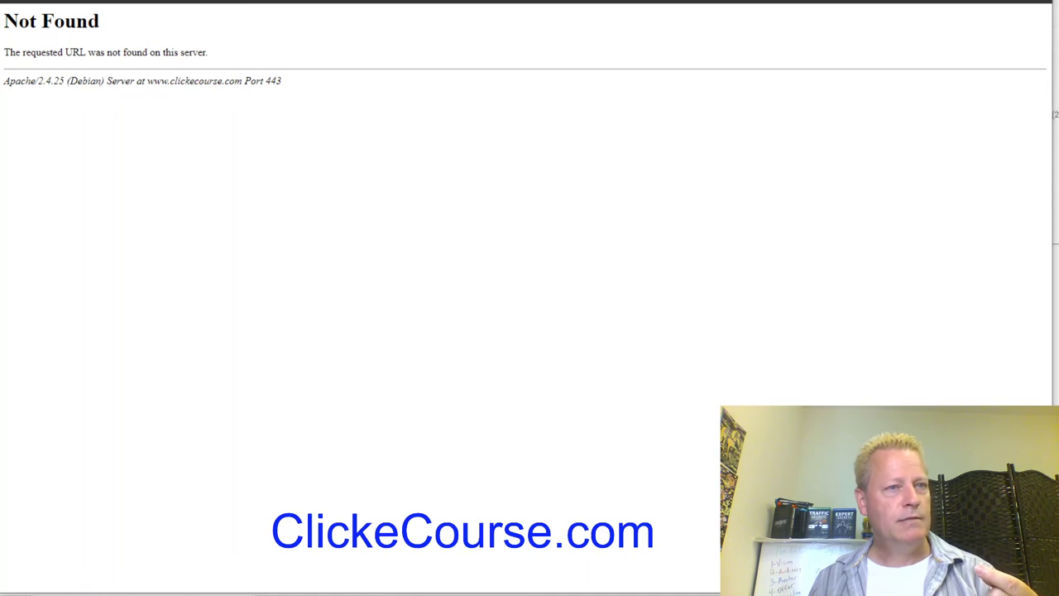
key("alt+Left")
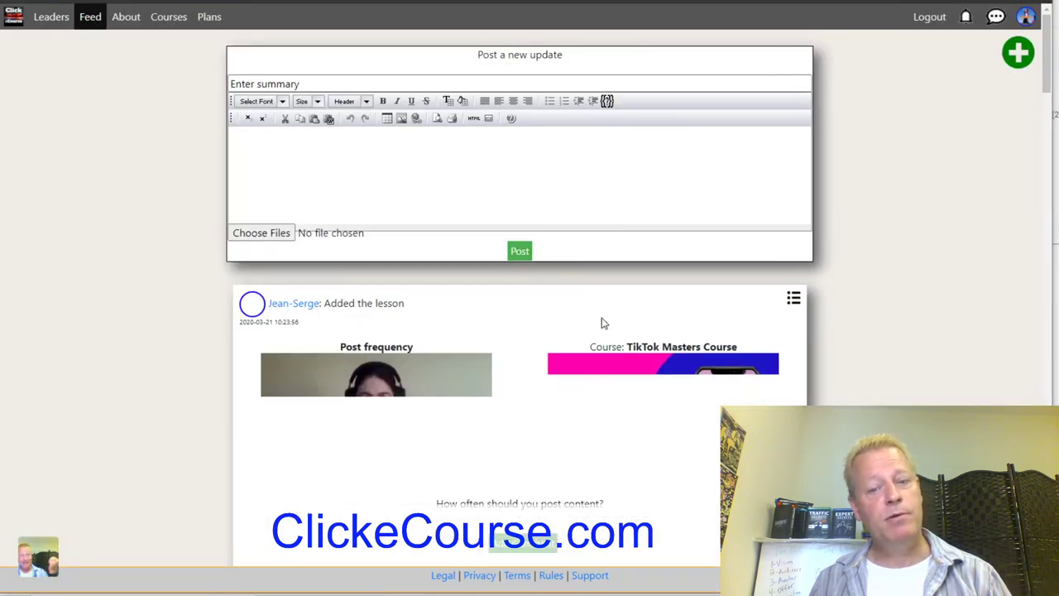
Open Support from the footer and start a new ticket with empty Summary and Details.
left_click(588, 576)
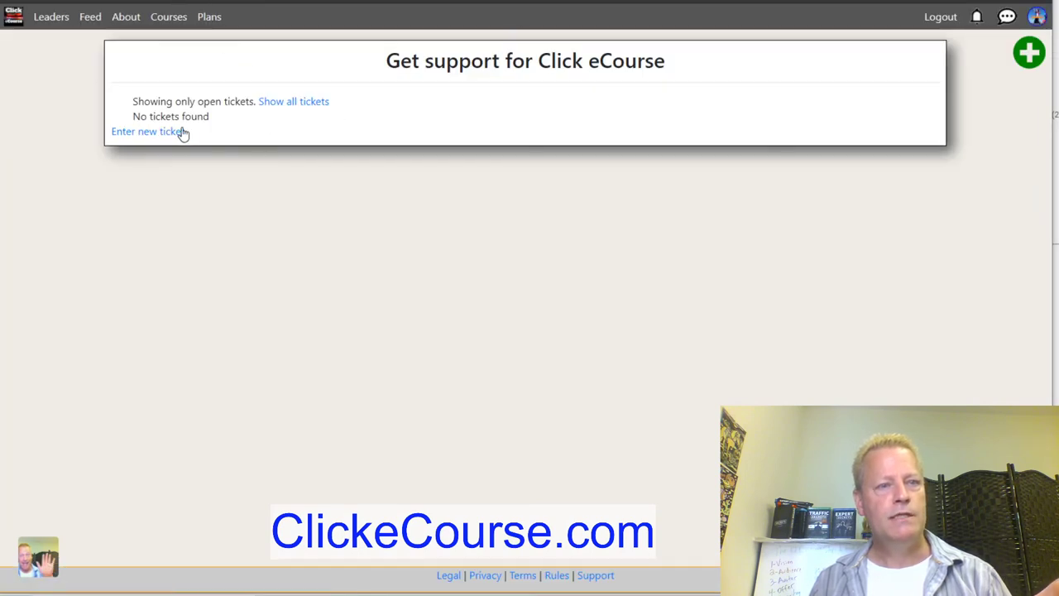
left_click(150, 132)
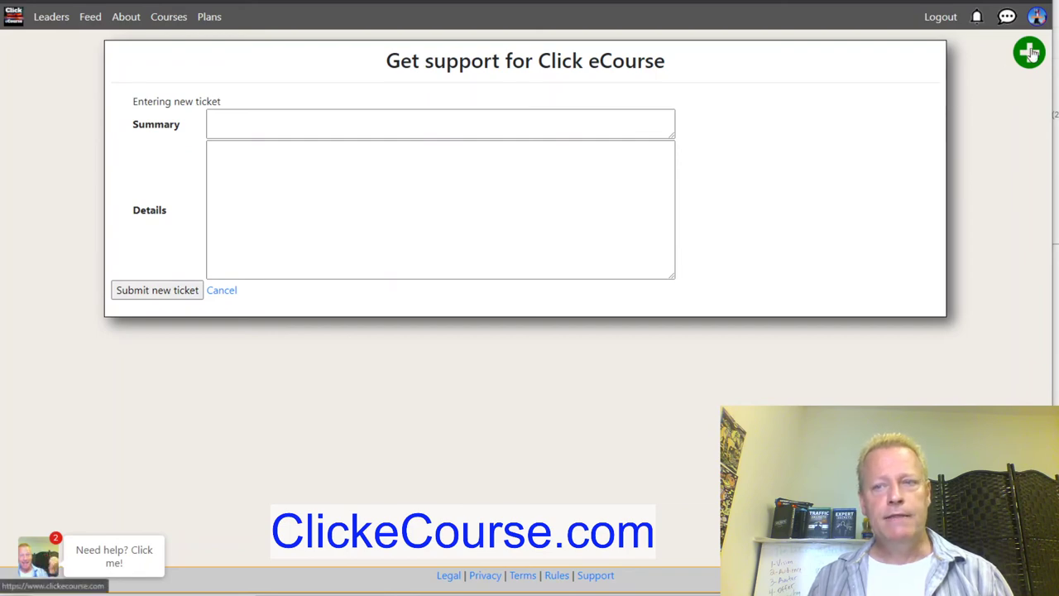
Set up the WP Blog, entering and confirming an admin password, and activate it.
mouse_move(1029, 55)
left_click(1025, 97)
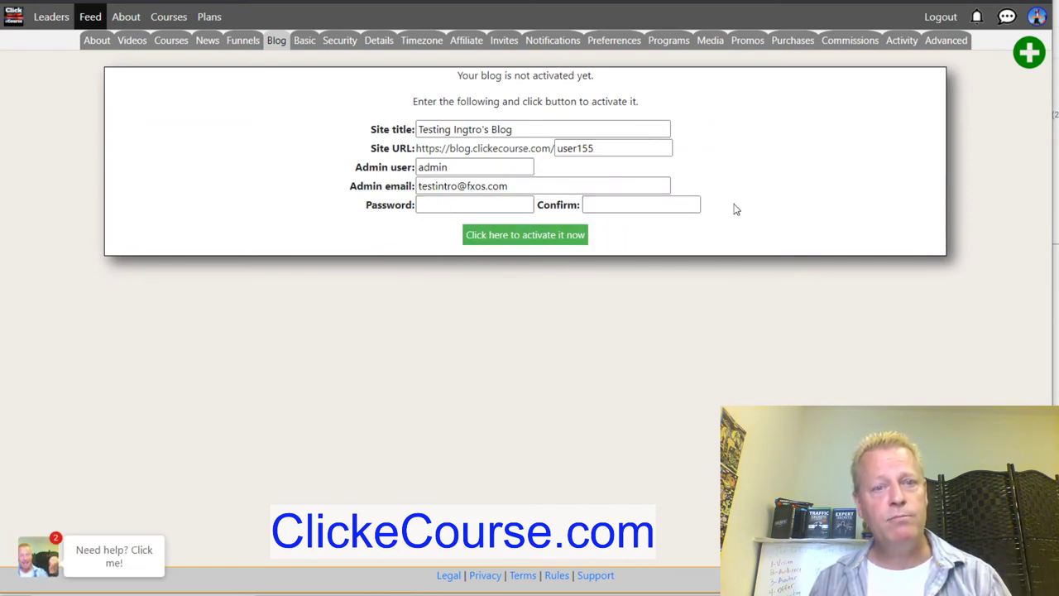
left_click(460, 202)
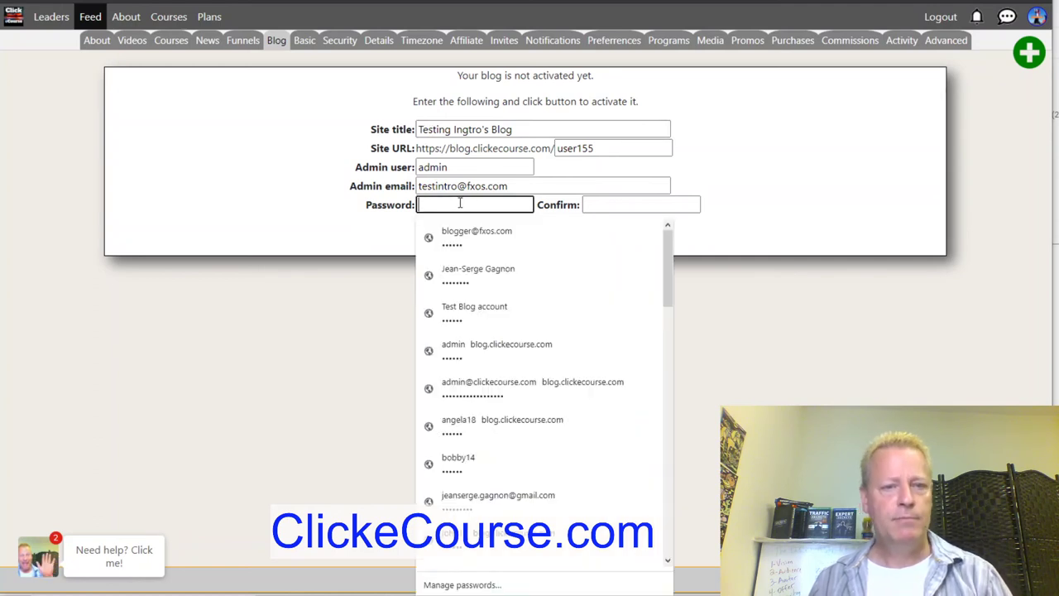
type("••••••")
key("Tab")
type("•")
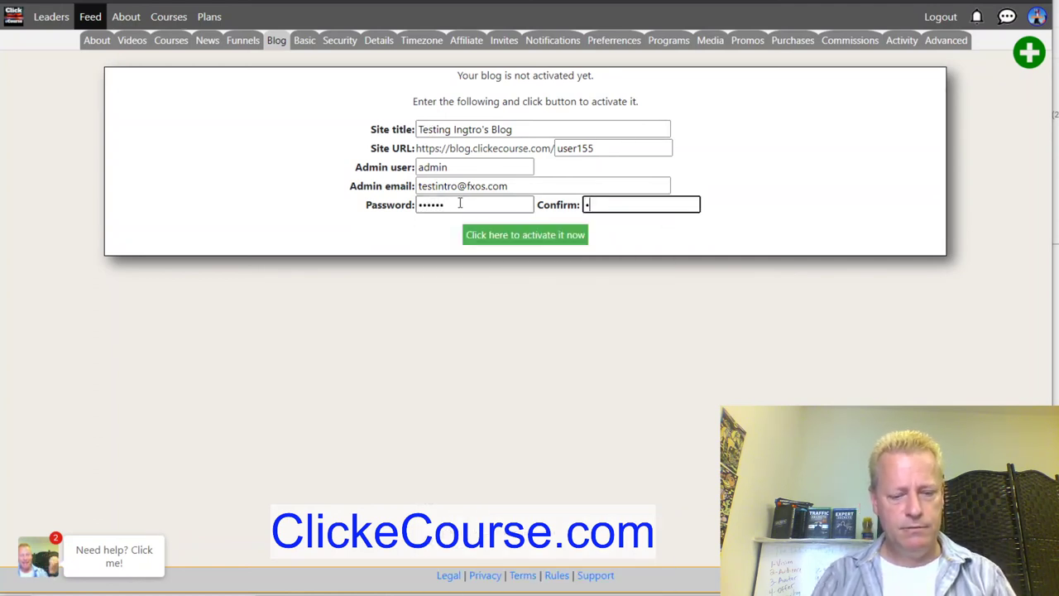
left_click(546, 242)
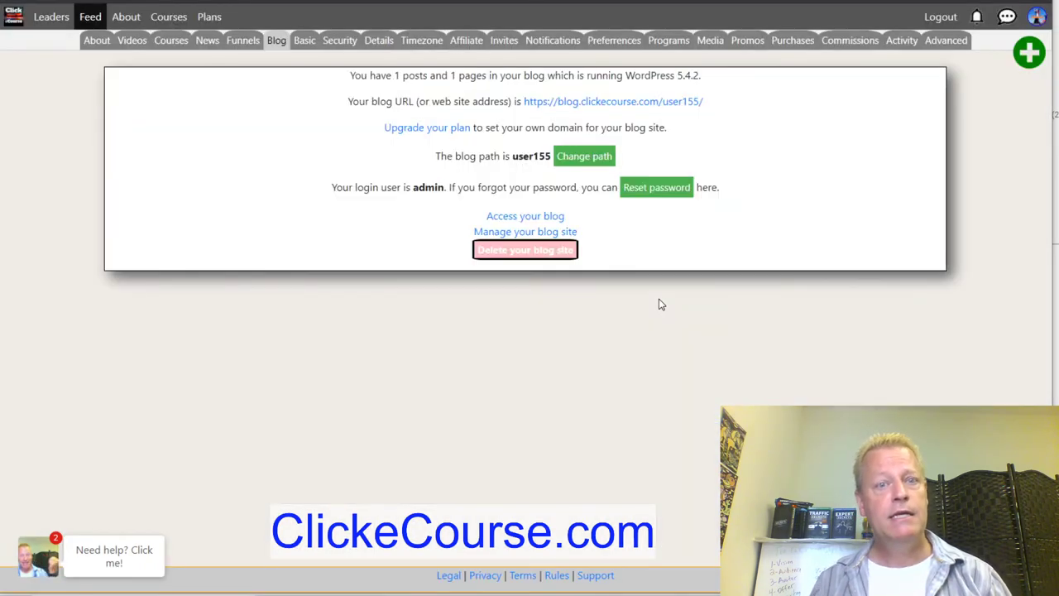
View the newly created blog's front page, then return to the blog settings.
left_click(539, 217)
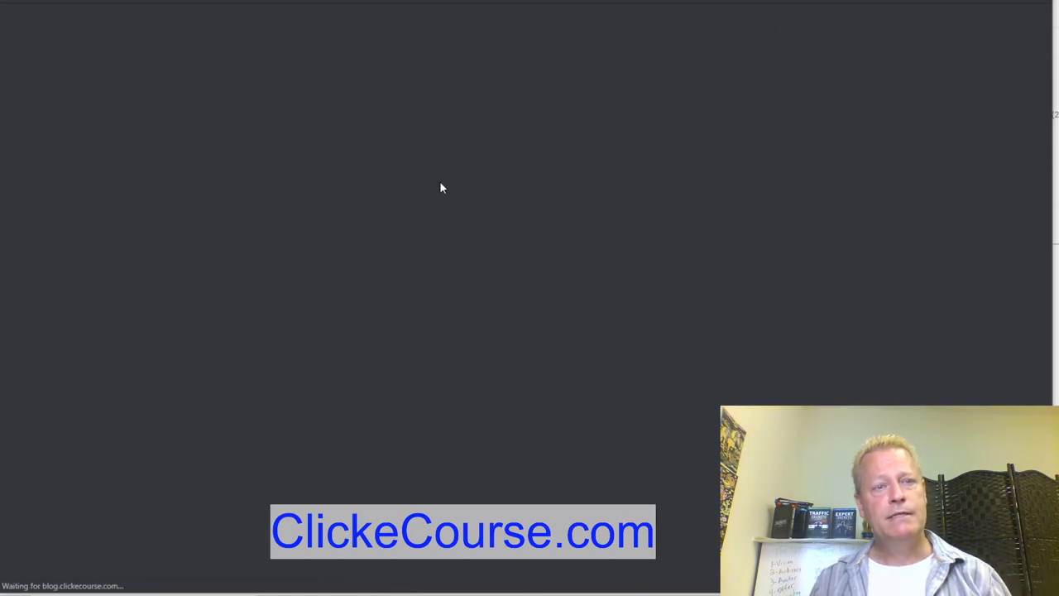
scroll(776, 358, "down", 4)
scroll(776, 358, "up", 4)
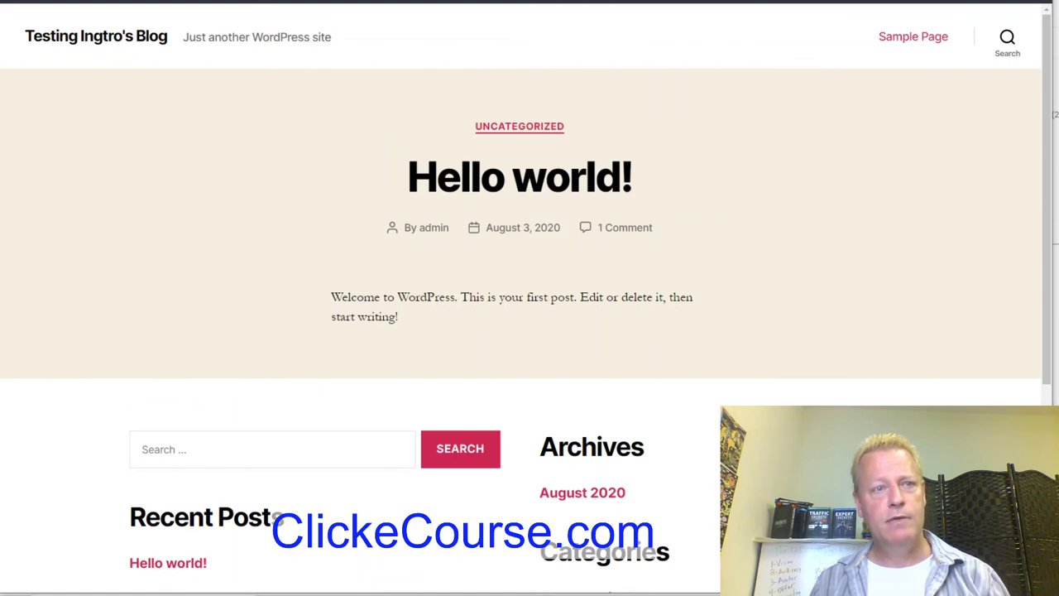
key("alt+Left")
Log into the WordPress admin as 'admin' with the password and open the Posts list.
left_click(530, 230)
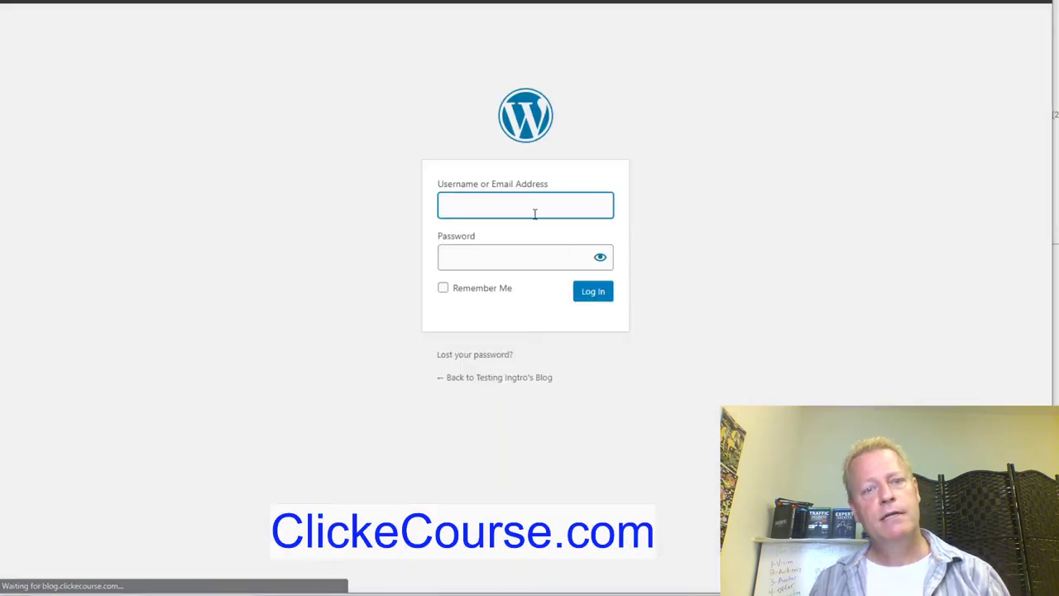
left_click(524, 209)
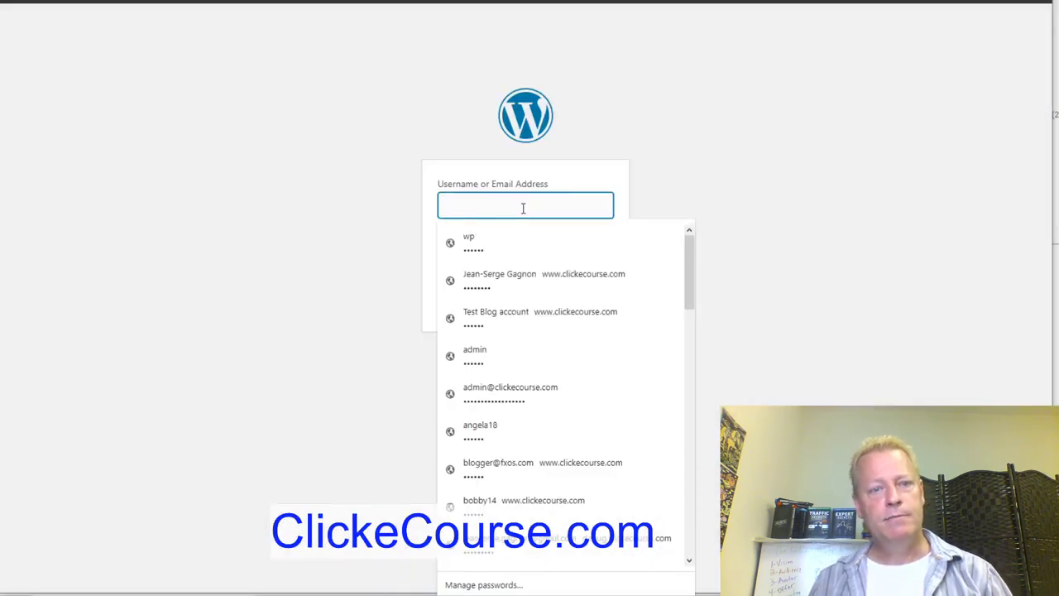
type("admin")
key("Tab")
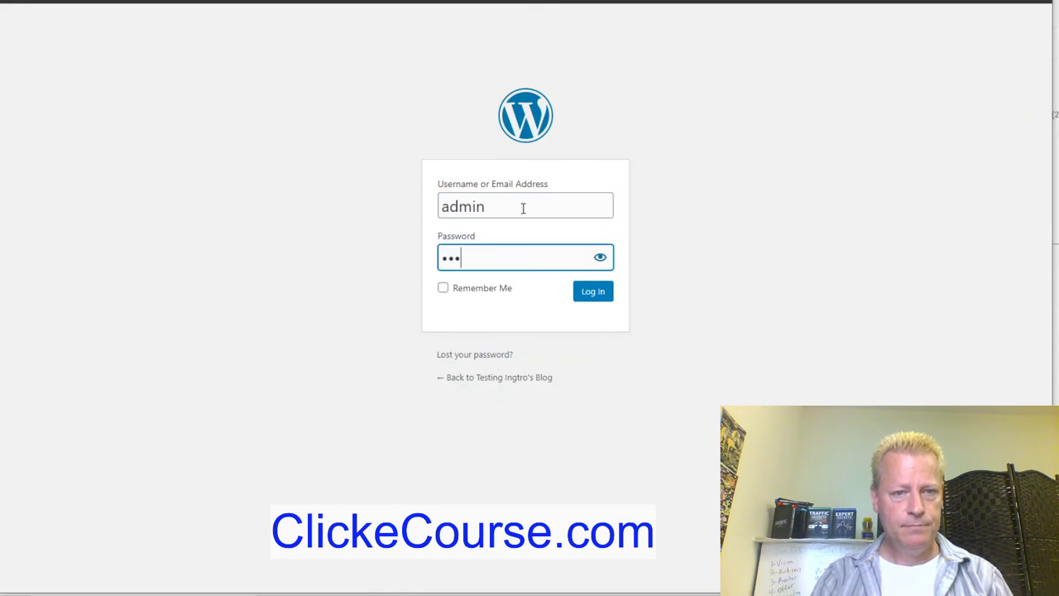
key("Return")
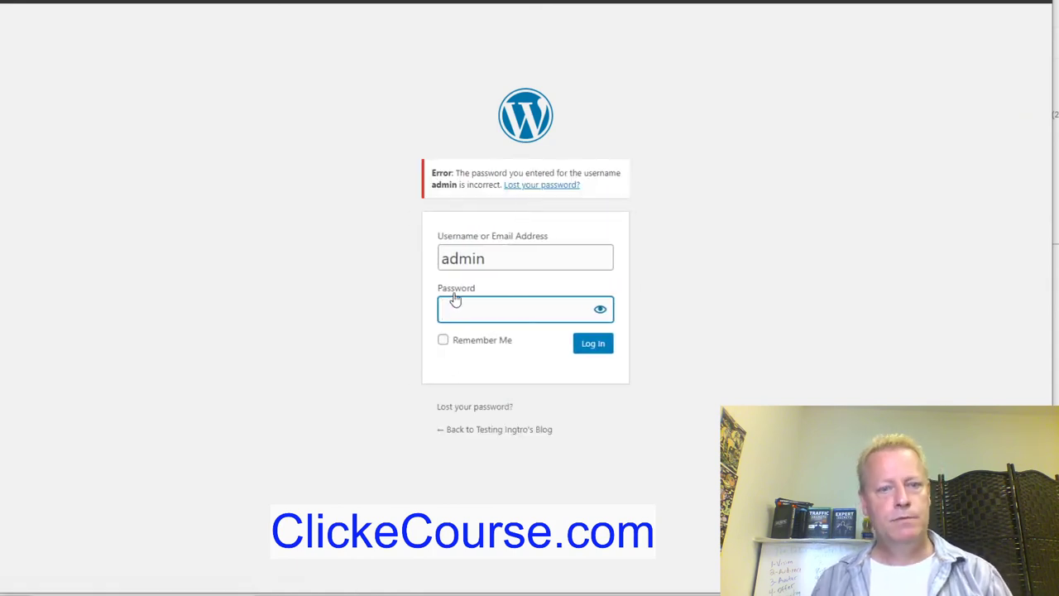
type("••••••")
key("Return")
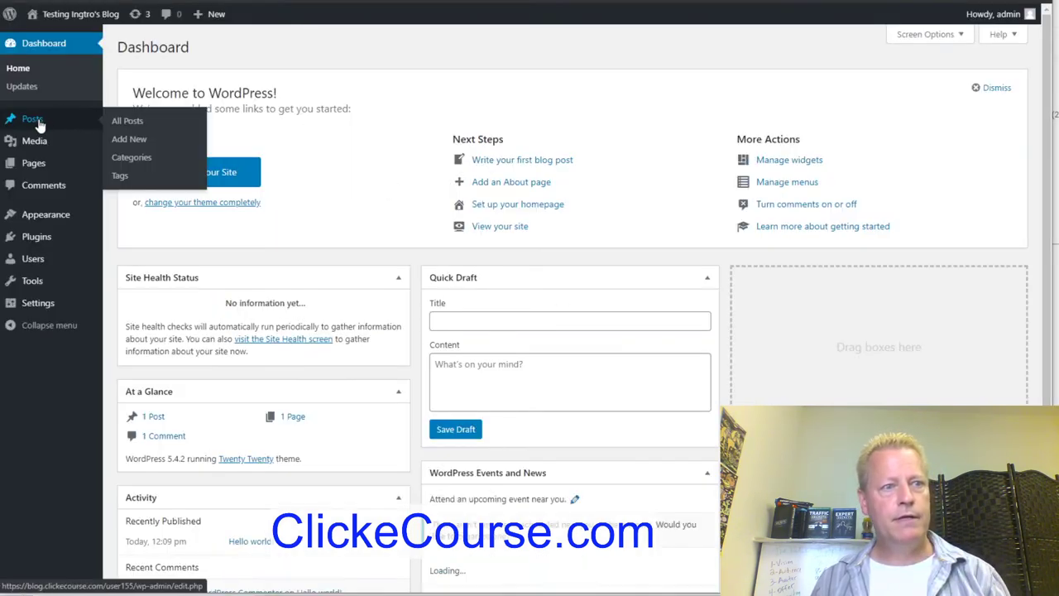
left_click(39, 124)
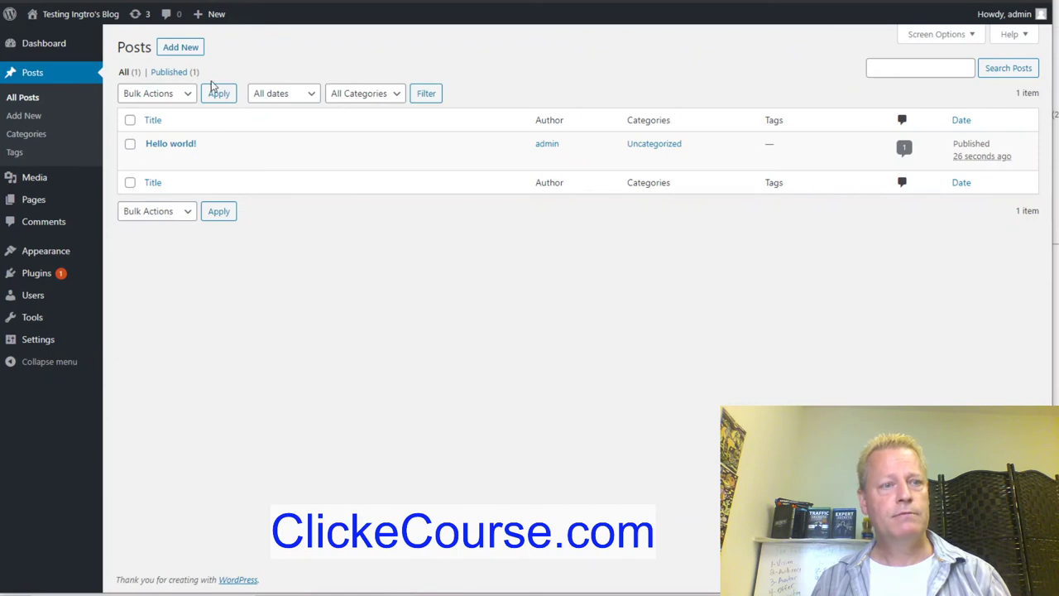
Start a new post titled 'Hello' with the body text 'Post 1'.
left_click(180, 47)
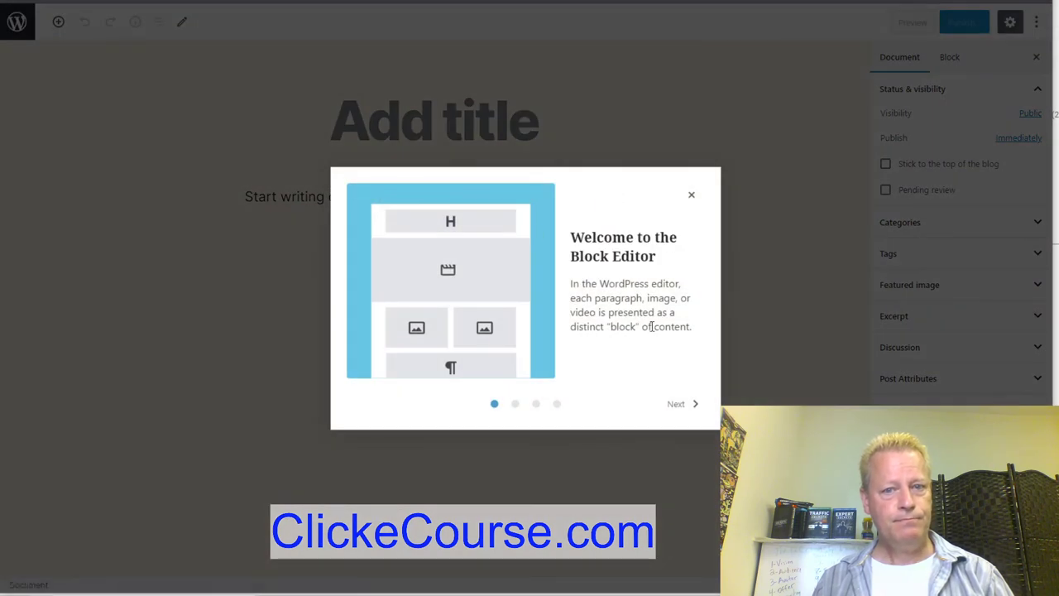
left_click(692, 195)
left_click(457, 124)
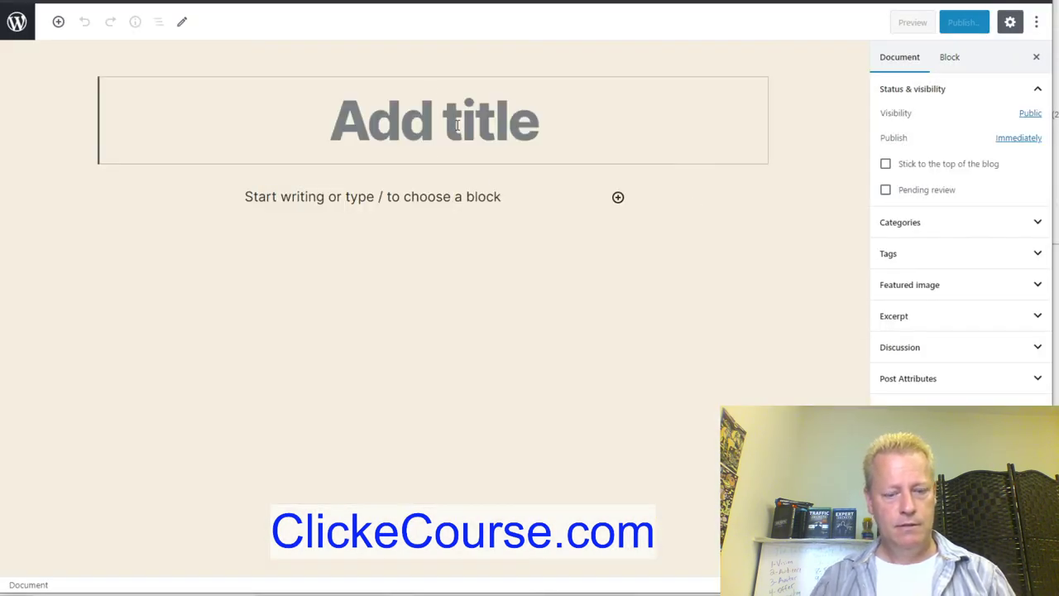
type("Hello")
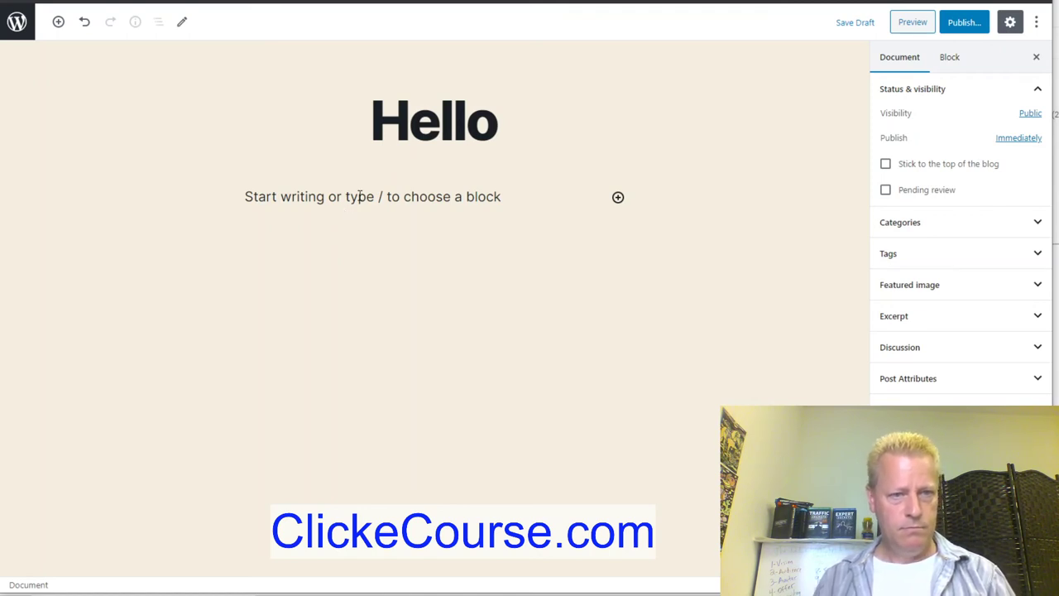
left_click(360, 196)
type("Post 1")
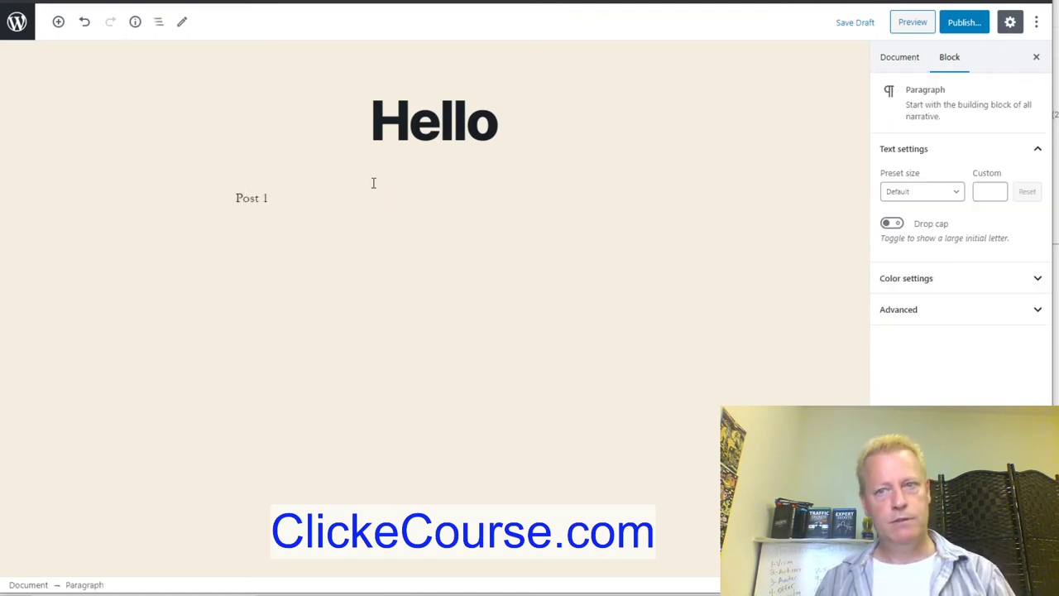
Publish the Hello post, check it on the site, then return to ClickeCourse's blog settings.
left_click(964, 22)
left_click(958, 22)
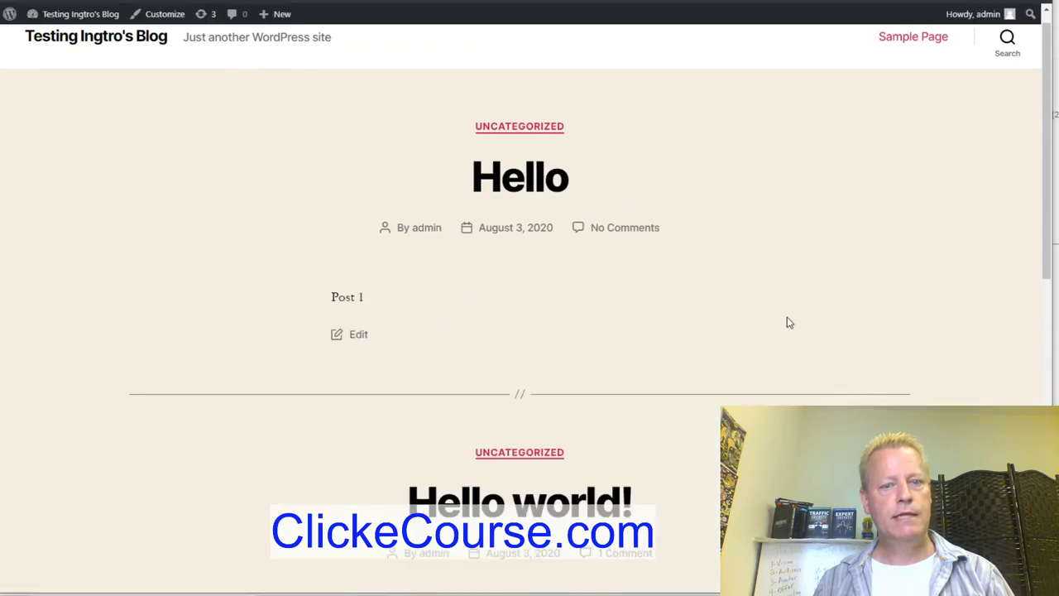
scroll(788, 319, "down", 5)
scroll(792, 305, "up", 5)
scroll(632, 334, "down", 3)
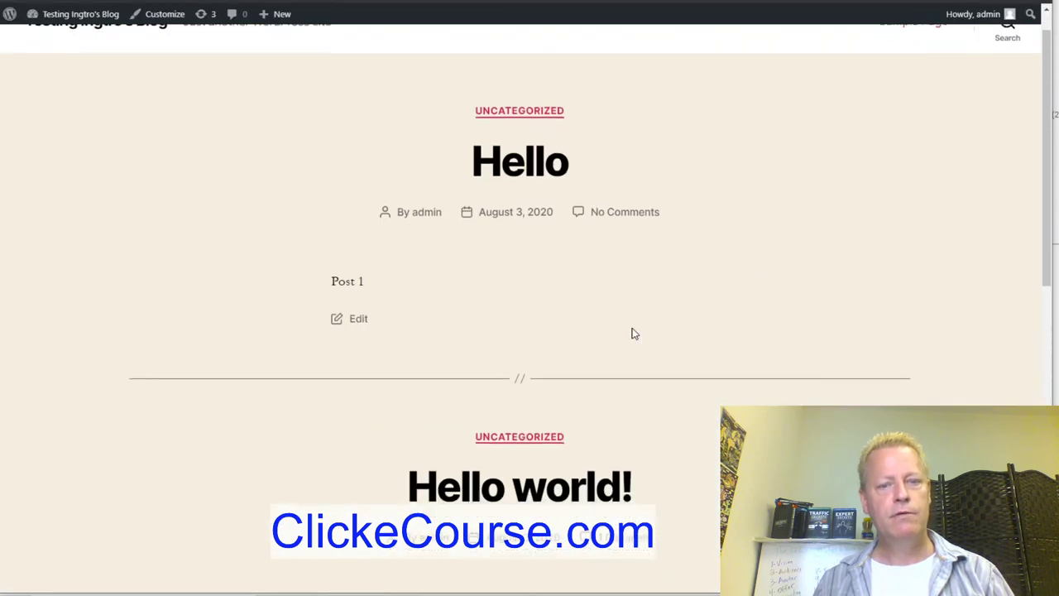
scroll(659, 304, "up", 3)
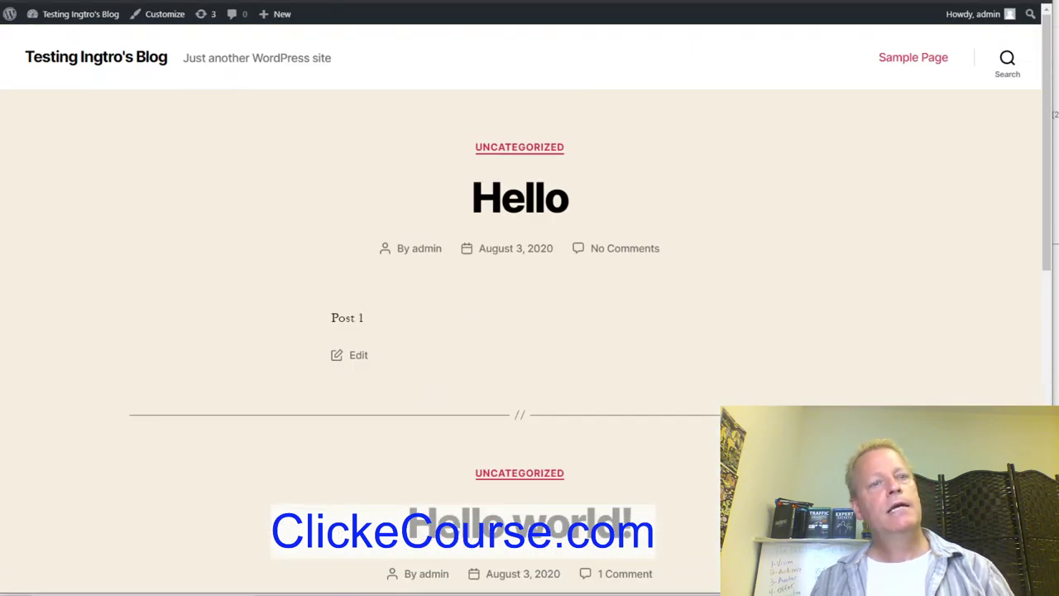
key("ctrl+w")
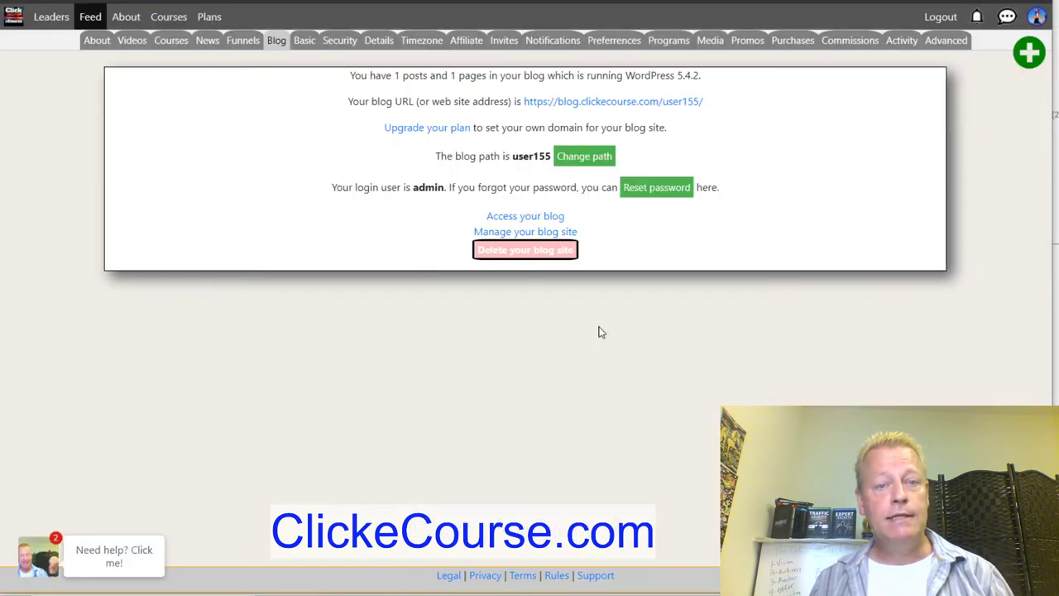
Delete the blog site and confirm the permanent deletion.
left_click(520, 249)
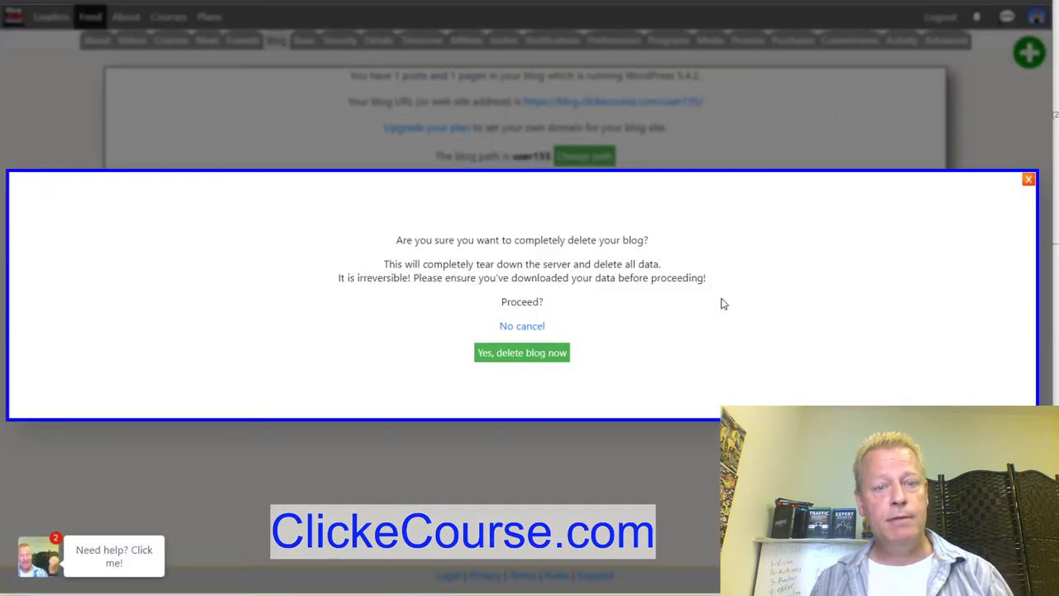
left_click(521, 353)
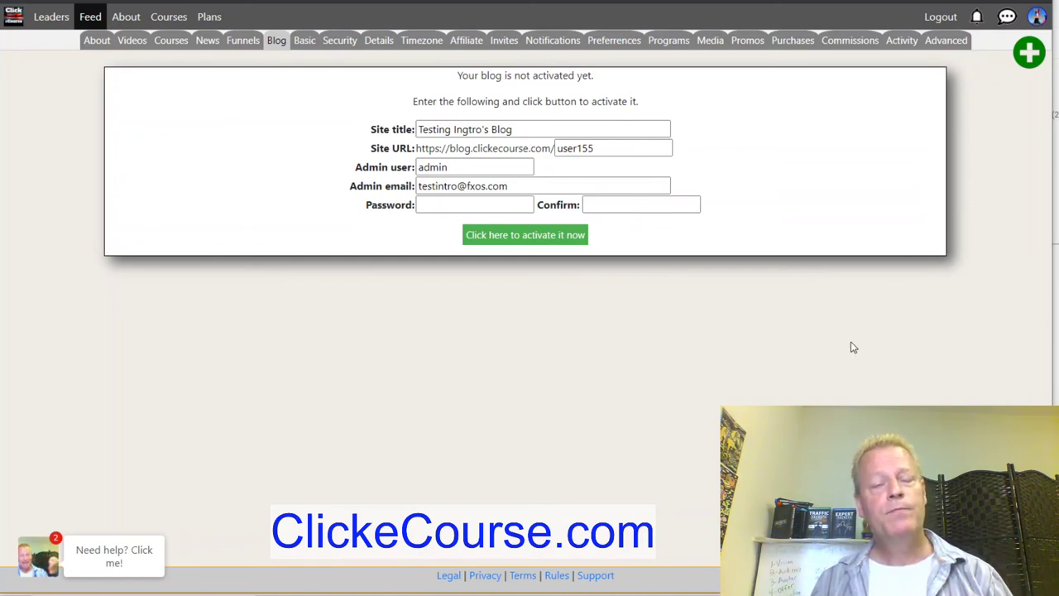
left_click(210, 16)
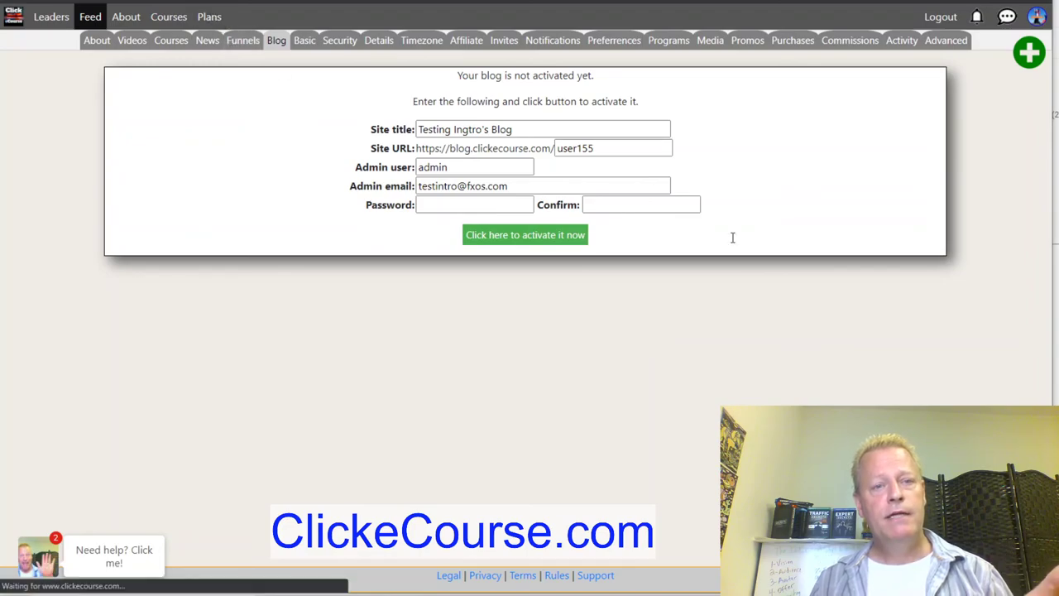
Scroll through the six-membership Plans table's features, commissions and prices.
scroll(732, 242, "down", 5)
scroll(731, 242, "down", 2)
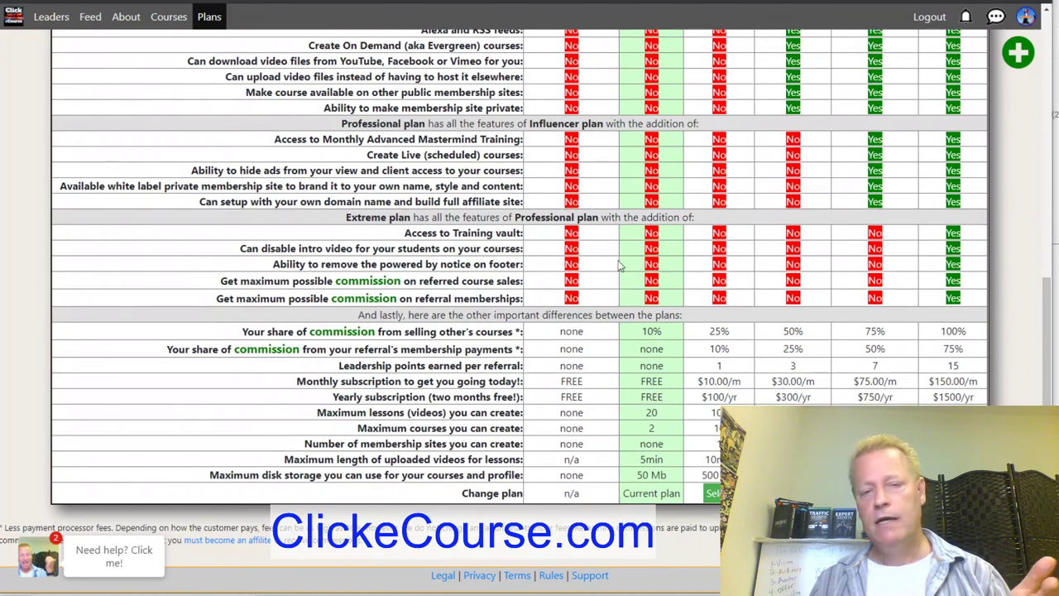
scroll(504, 274, "up", 6)
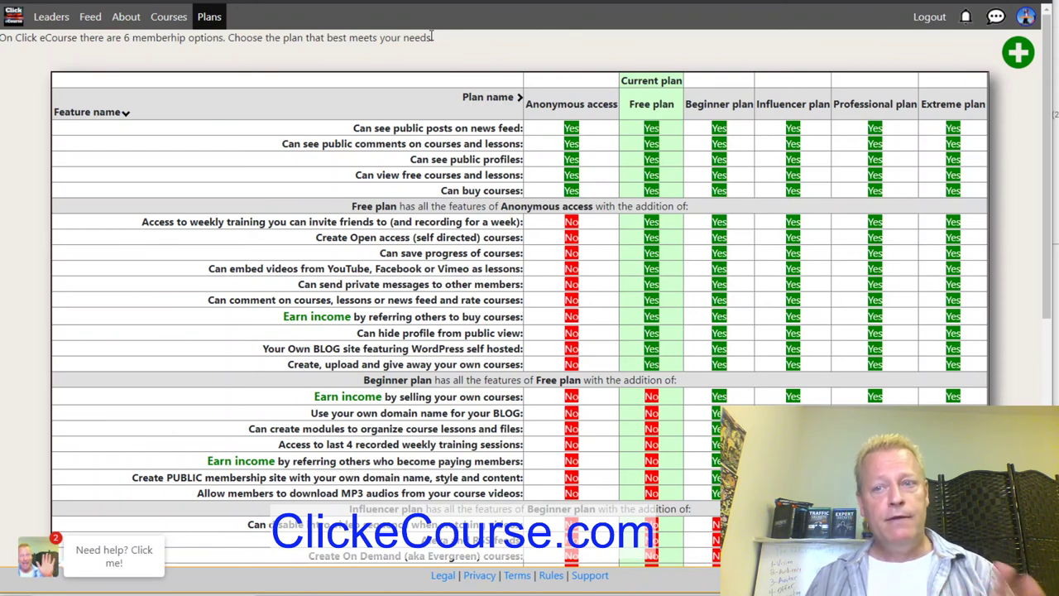
left_click(1027, 18)
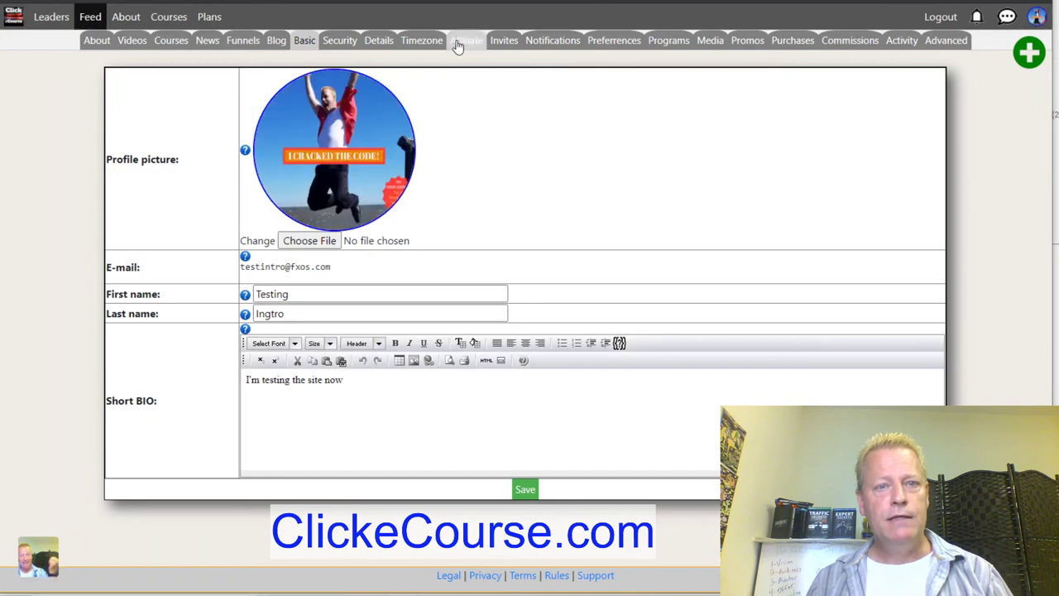
On the Affiliate tab, replace the user name and enter a PayPal account email.
left_click(462, 43)
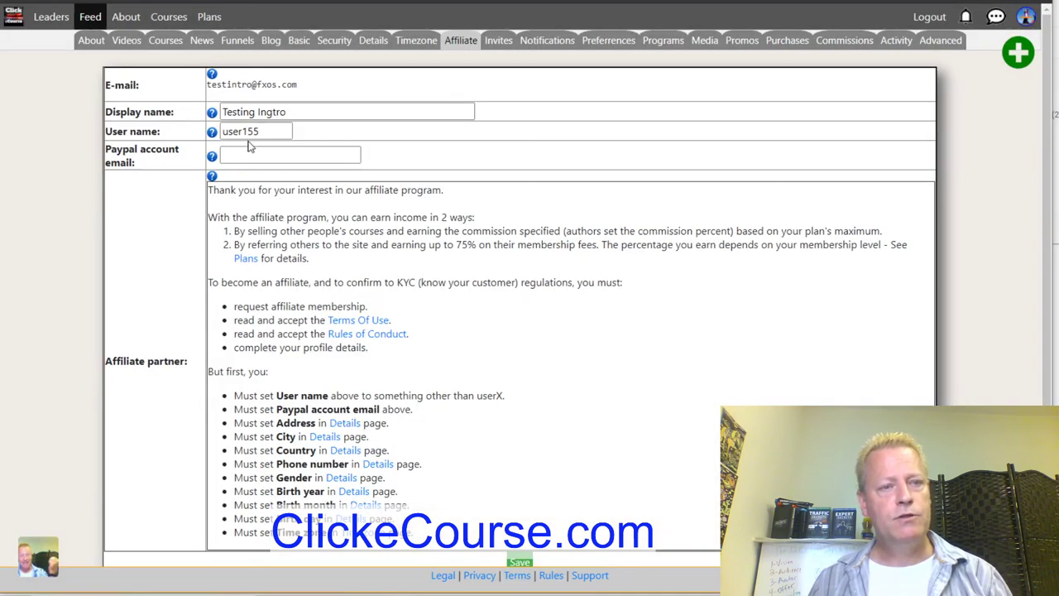
double_click(258, 131)
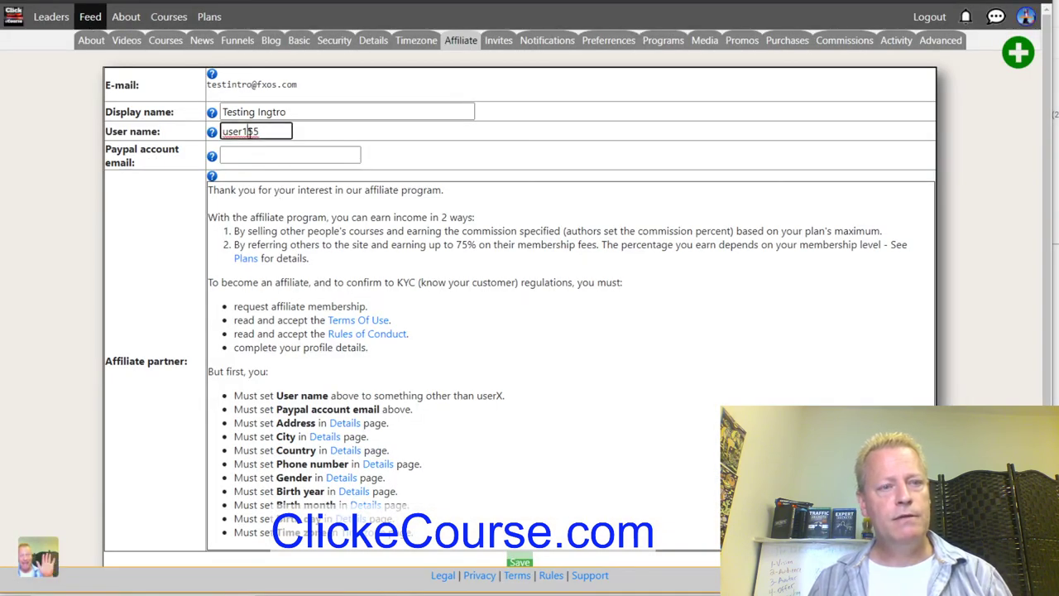
type("testing")
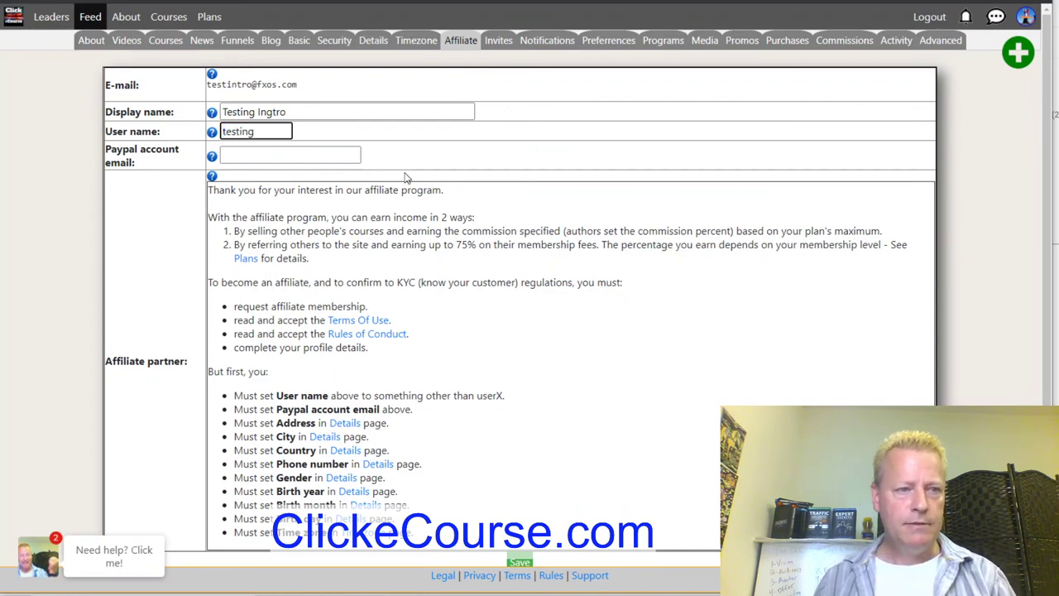
key("Tab")
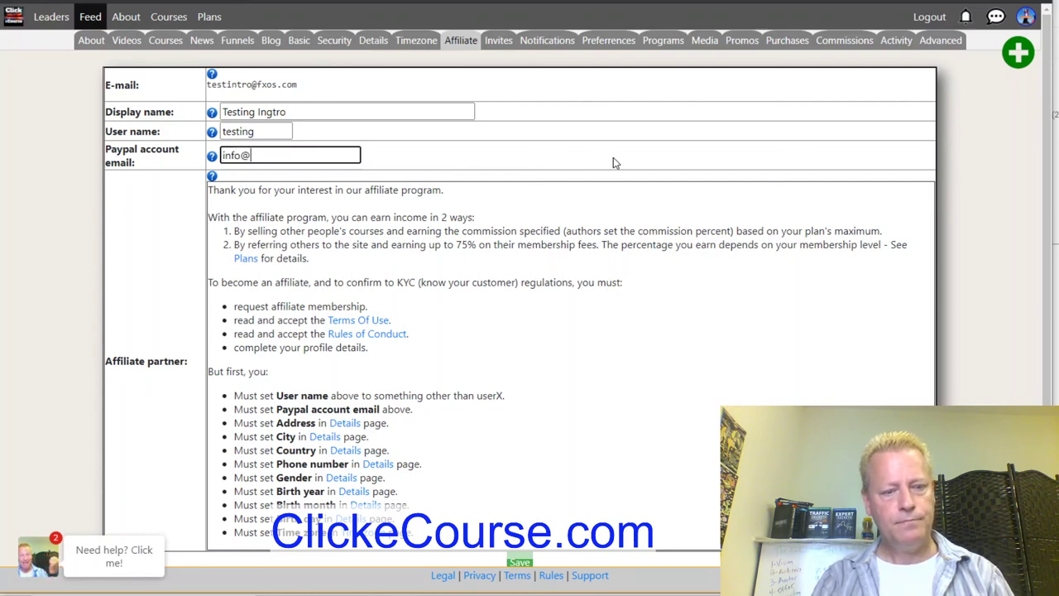
type("info@paypal.com")
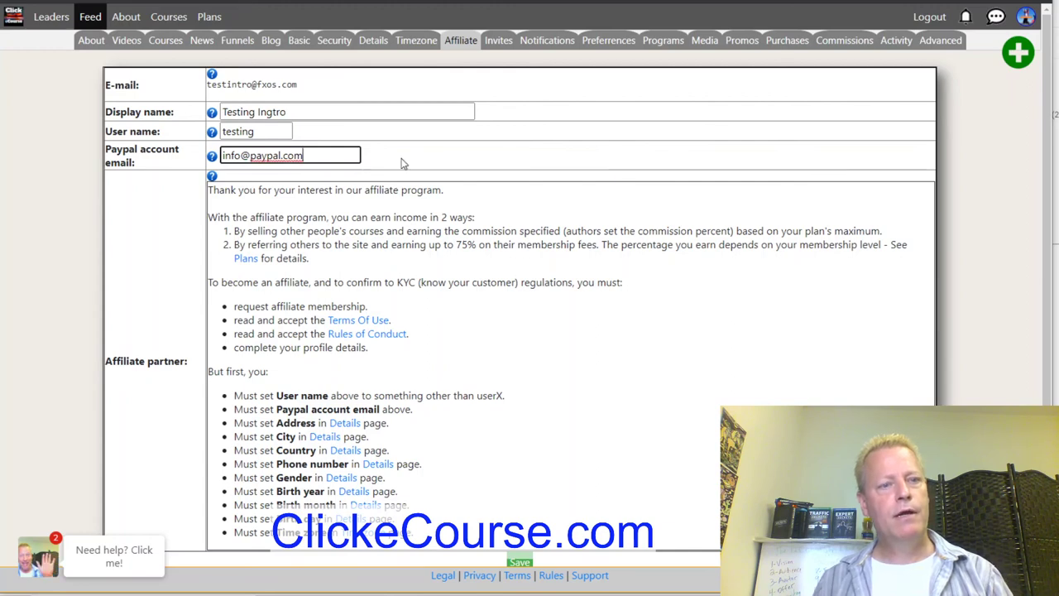
Correct the account name part of the PayPal email and save the affiliate settings.
double_click(230, 156)
type("myreal")
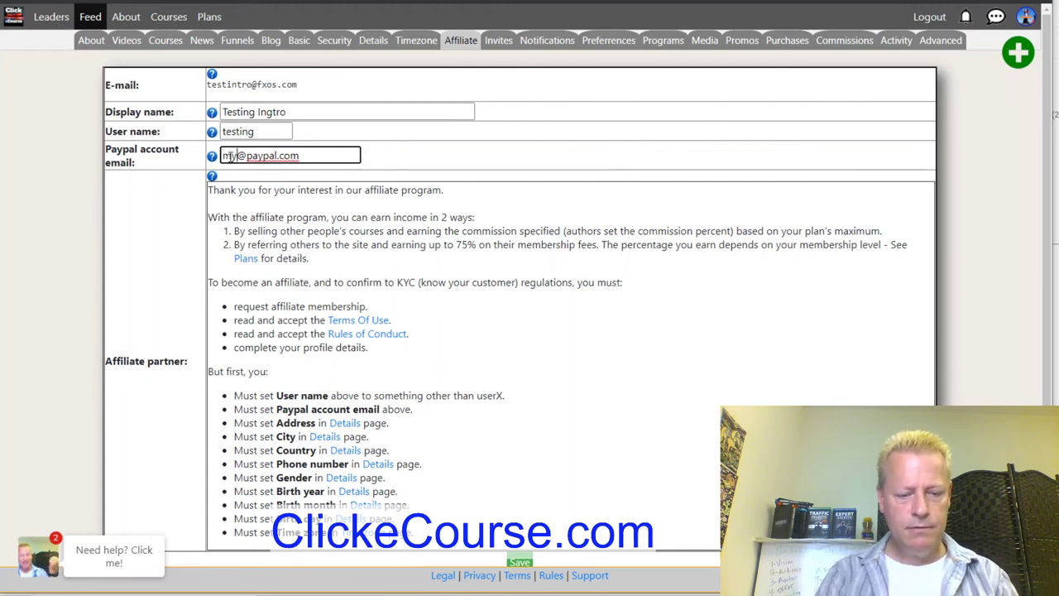
type("aacco")
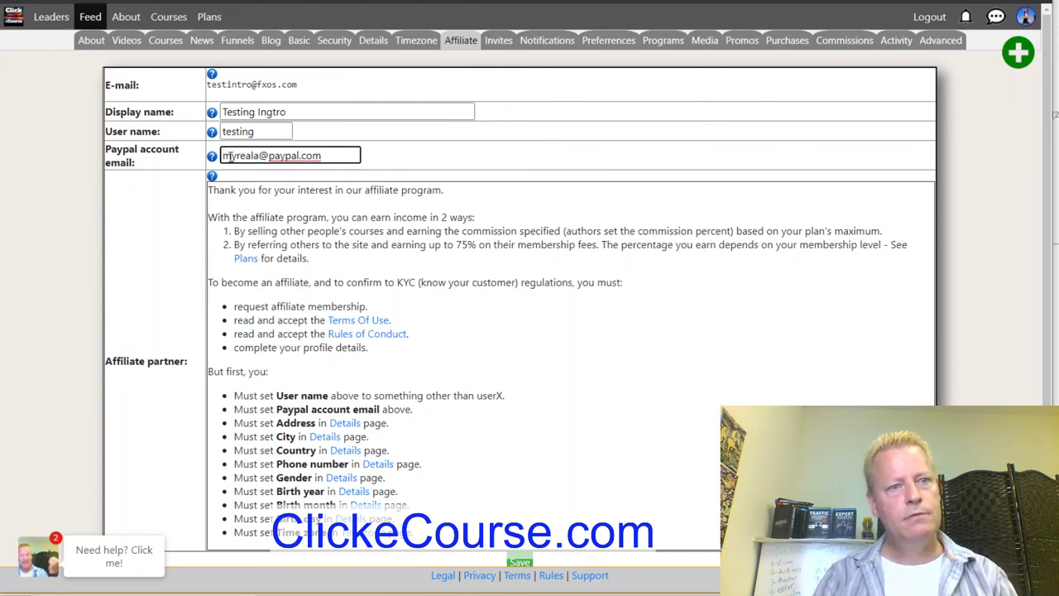
type("unt")
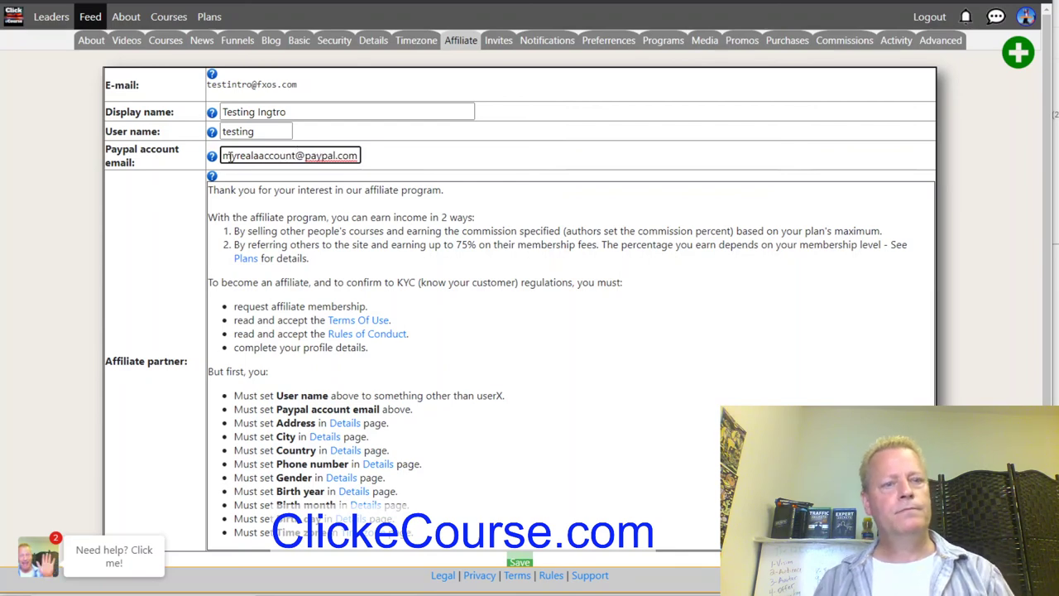
left_click(429, 275)
scroll(429, 275, "down", 1)
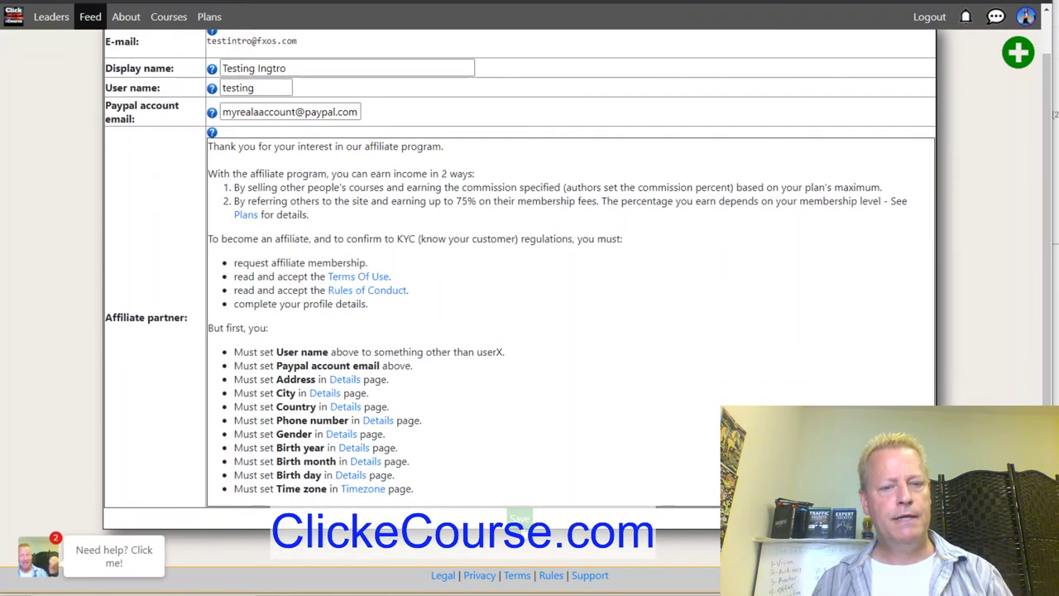
left_click(522, 517)
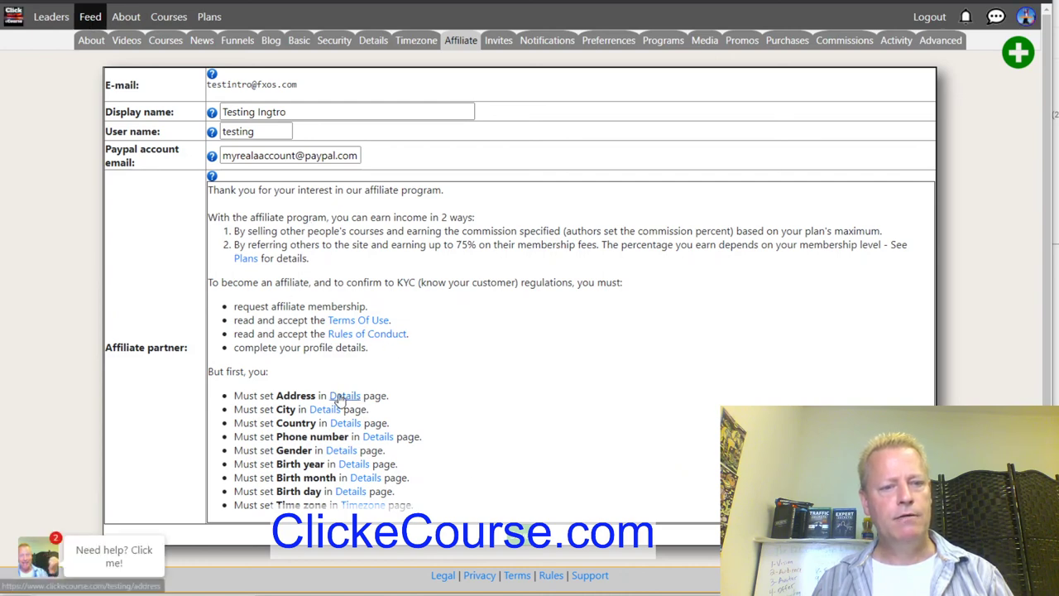
left_click(365, 506)
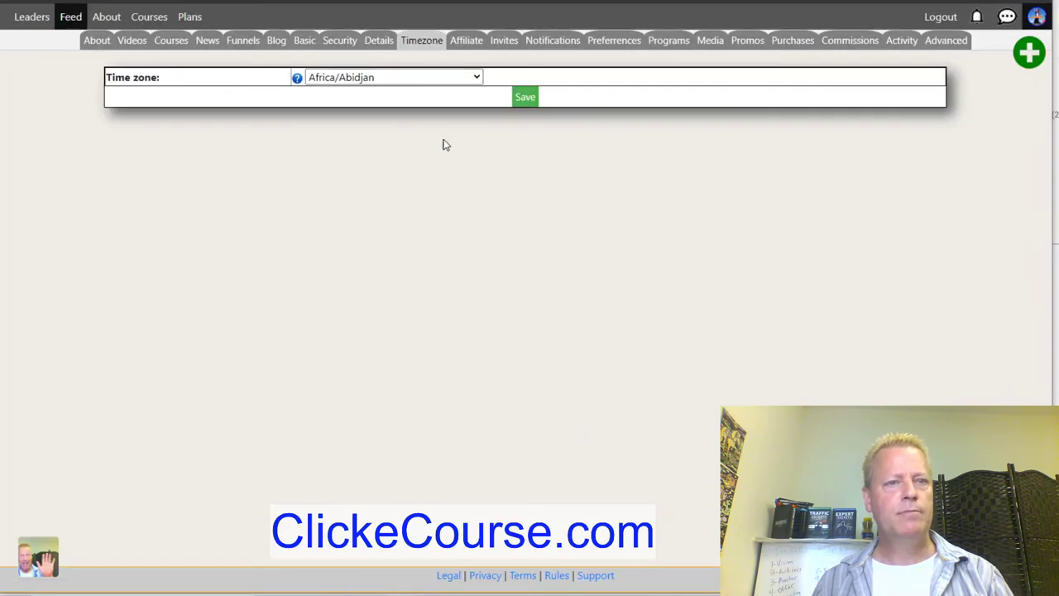
Change the time zone from Africa/Abidjan to America/North_Dakota/Center and save.
left_click(373, 77)
scroll(373, 218, "down", 10)
scroll(373, 331, "down", 8)
scroll(404, 381, "down", 7)
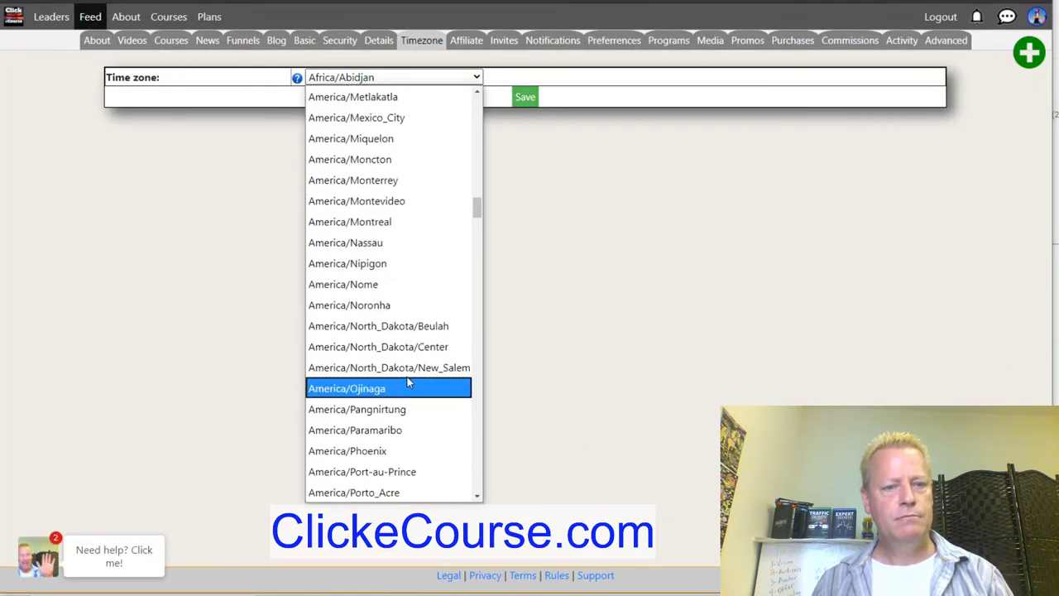
left_click(398, 348)
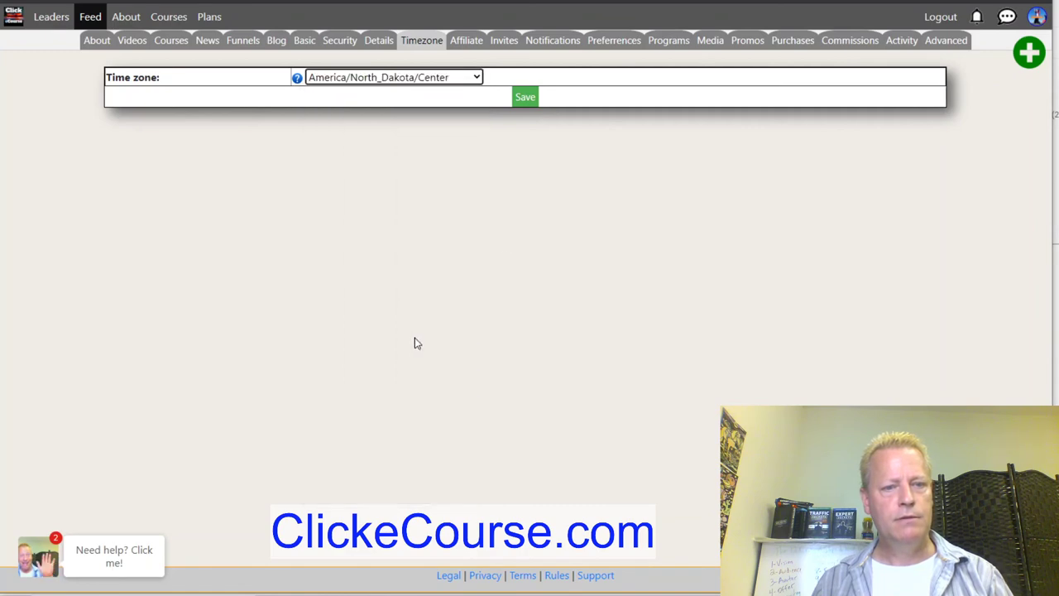
left_click(525, 97)
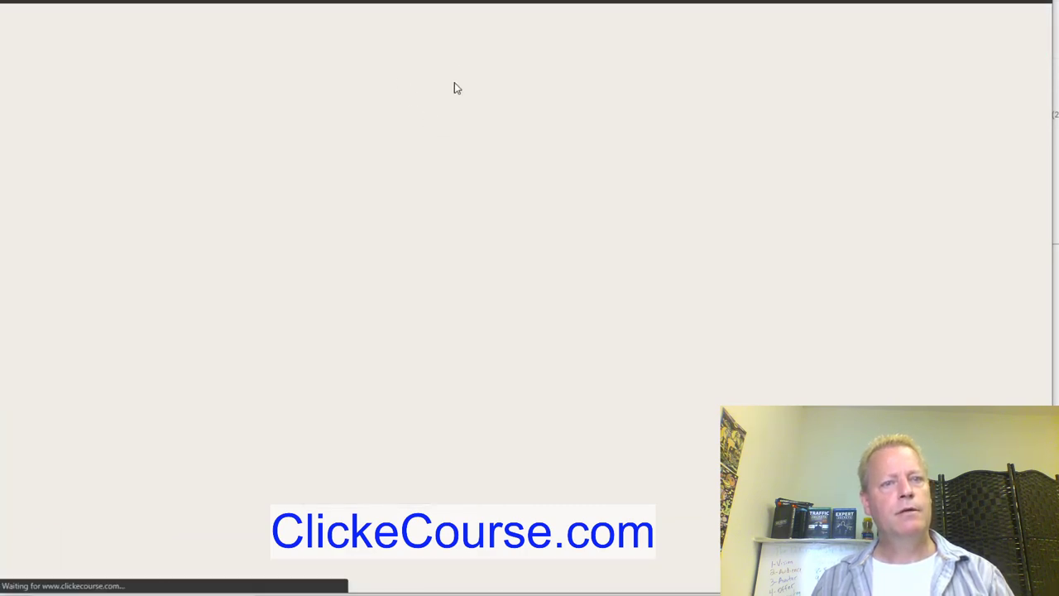
On the Details tab, fill in the street address, city, state, postal code and country.
left_click(382, 41)
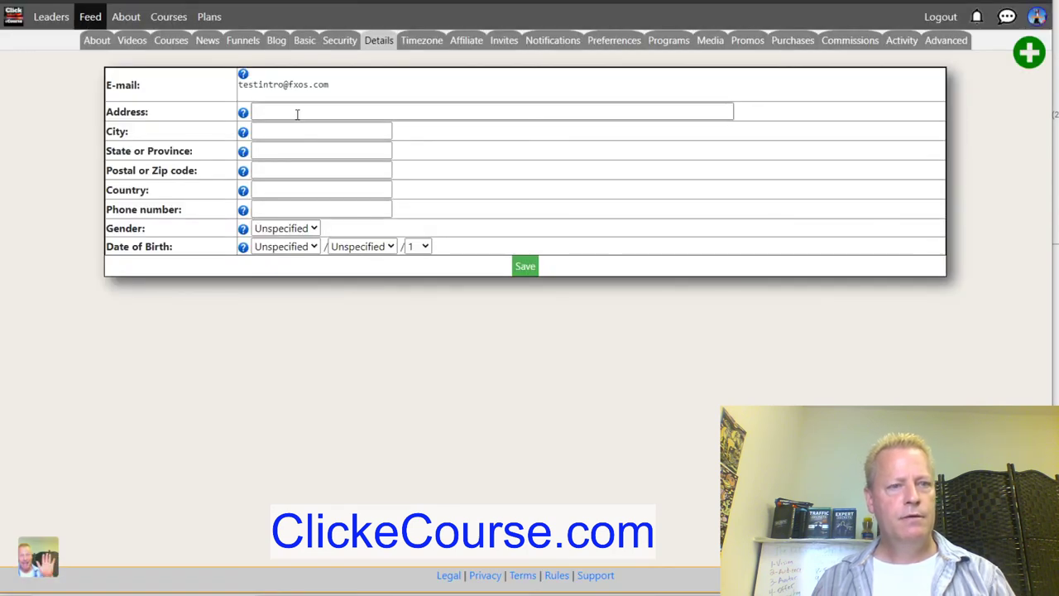
left_click(297, 113)
type("123 Main st")
key("Tab")
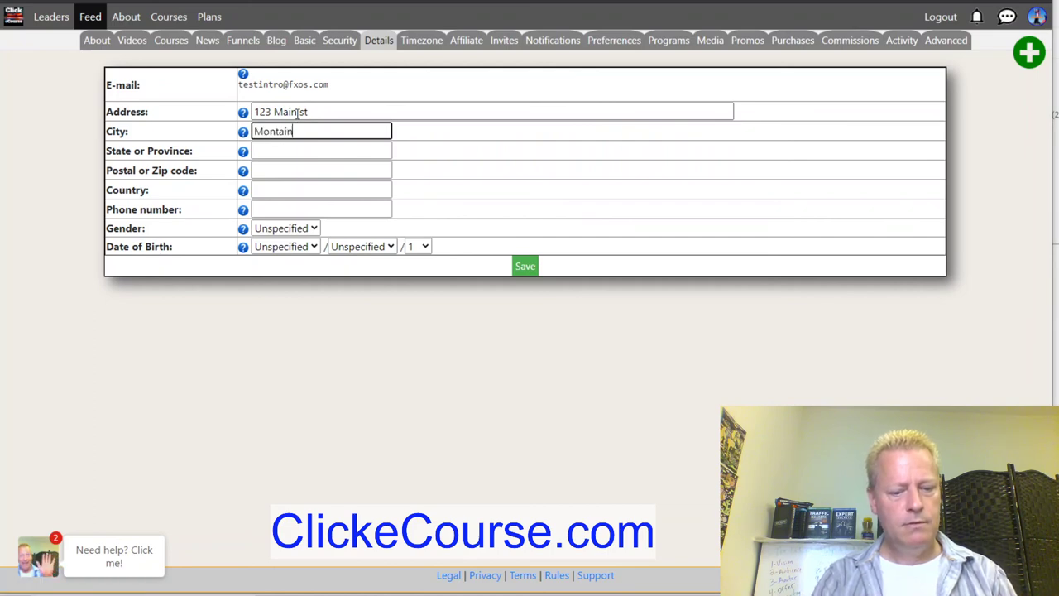
type("Montain city")
key("Tab")
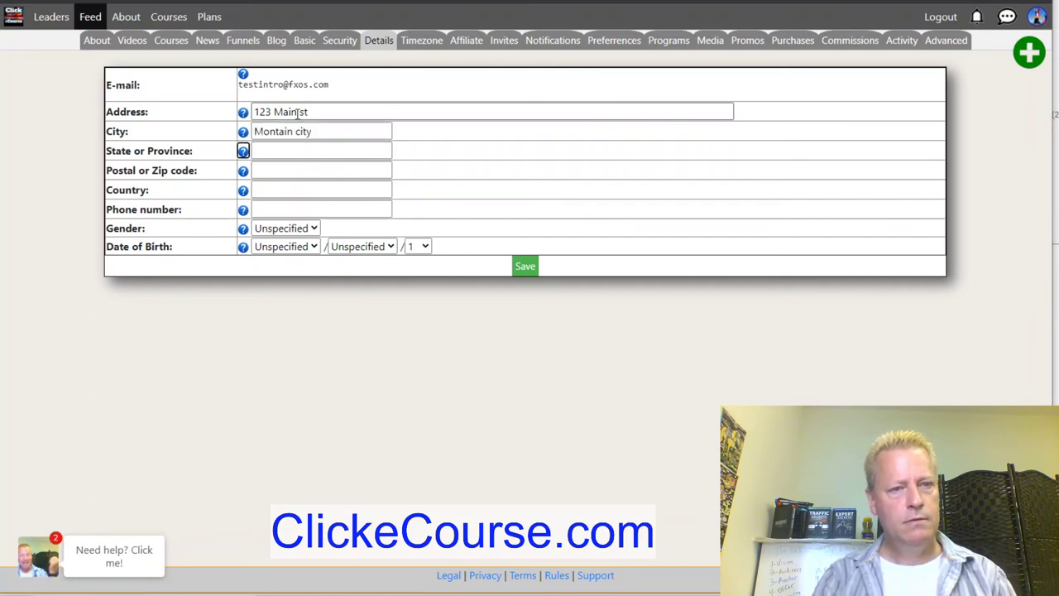
key("Tab")
type("CO")
key("Tab")
key("Tab")
type("12")
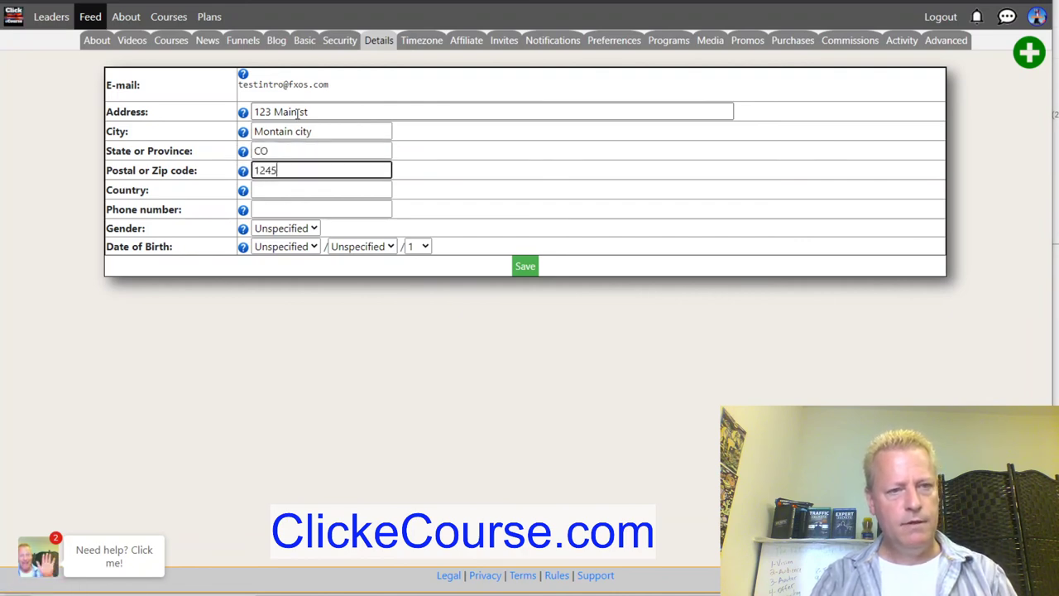
key("Tab")
key("Tab")
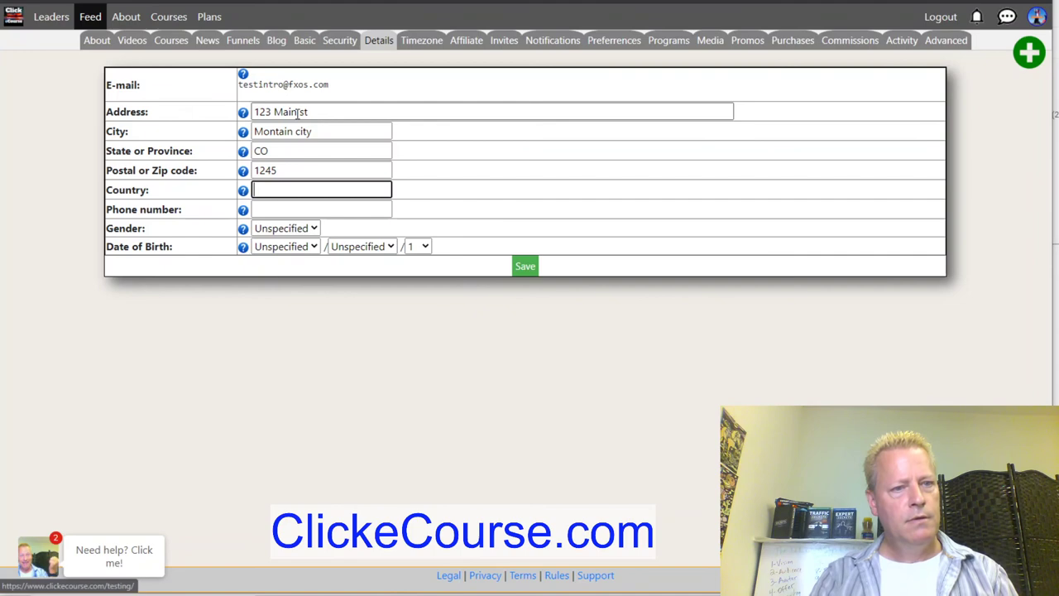
type("USA")
key("Tab")
key("Tab")
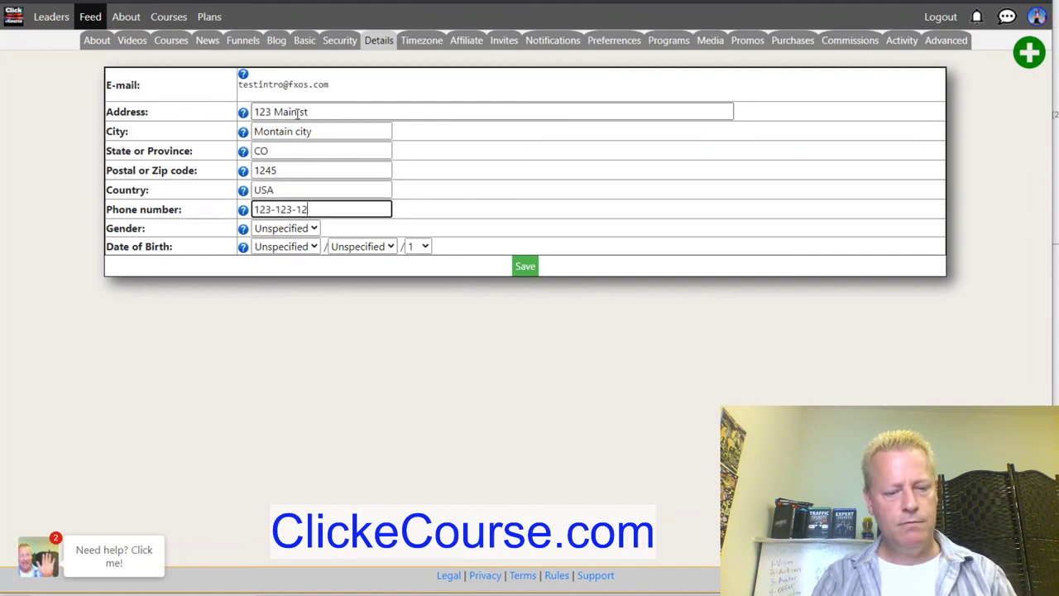
Set gender to Male and the birth year to 1981.
left_click(302, 230)
left_click(288, 266)
left_click(289, 250)
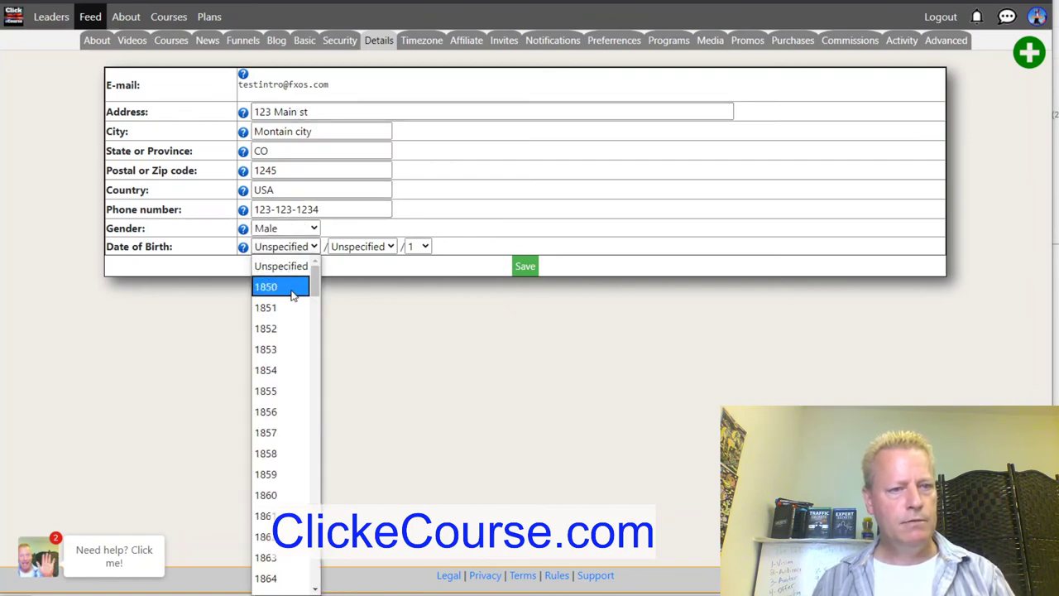
scroll(273, 418, "down", 20)
scroll(273, 422, "down", 1)
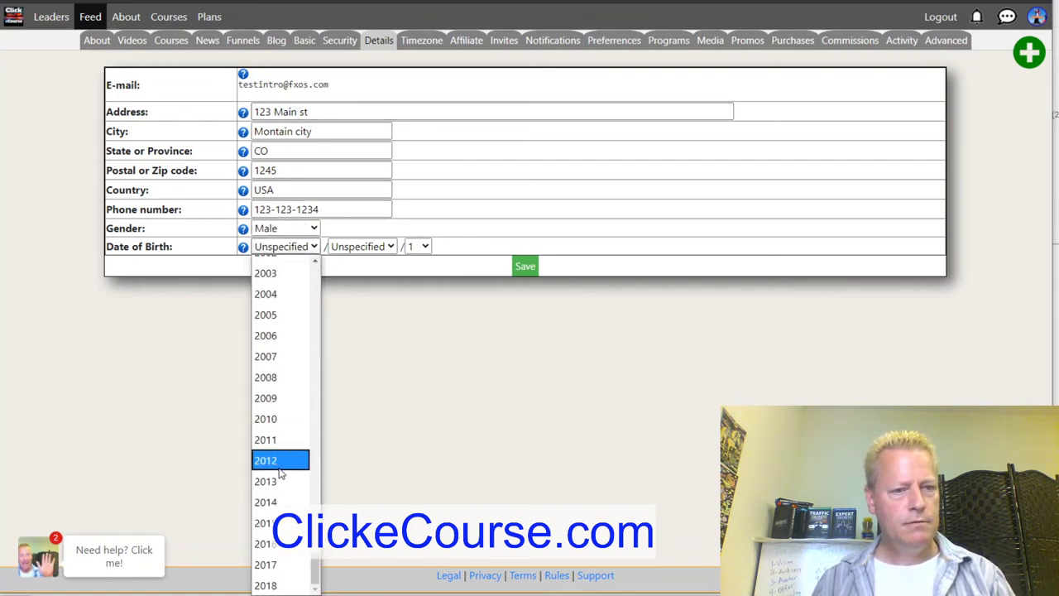
left_click(273, 463)
left_click(285, 250)
scroll(291, 289, "up", 7)
left_click(292, 344)
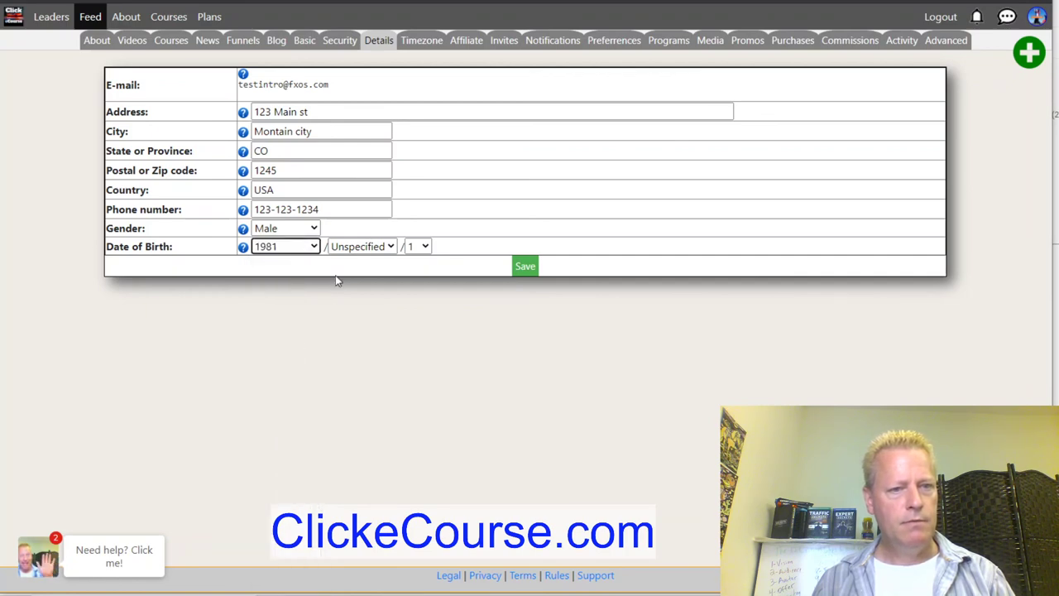
Set the birth month to September and day to 11, then save the details.
left_click(359, 246)
left_click(351, 455)
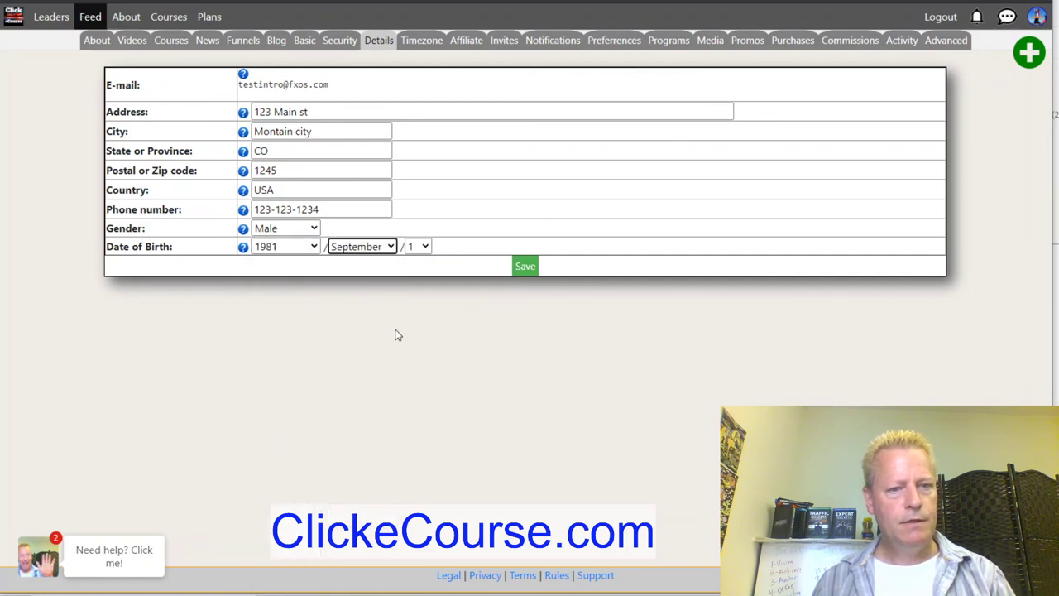
left_click(419, 246)
left_click(412, 474)
left_click(525, 266)
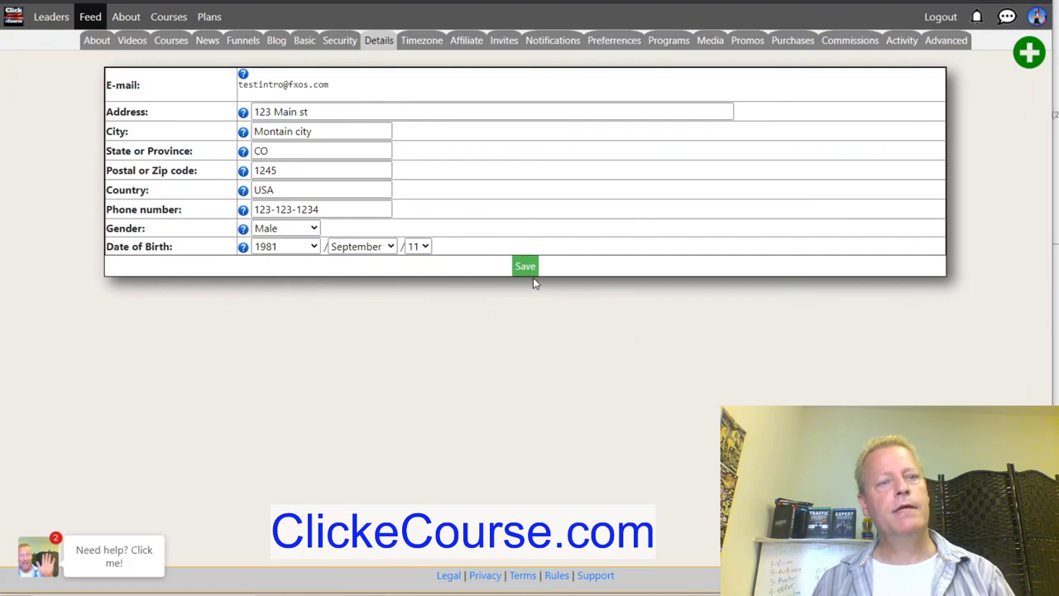
left_click(459, 42)
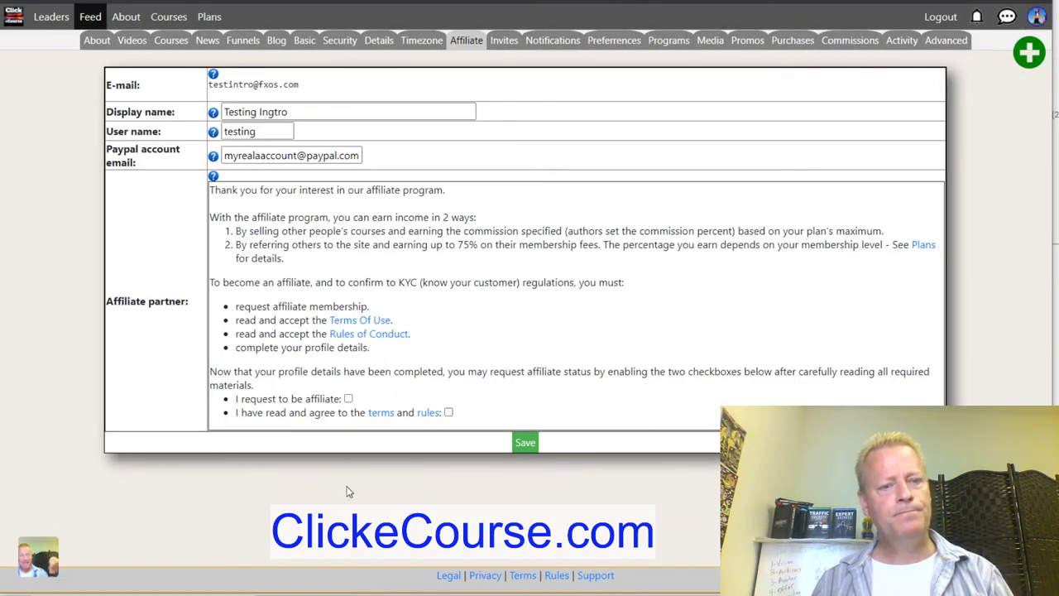
Request affiliate status and save, accepting the Terms of Use and Rules of Conduct.
left_click(348, 399)
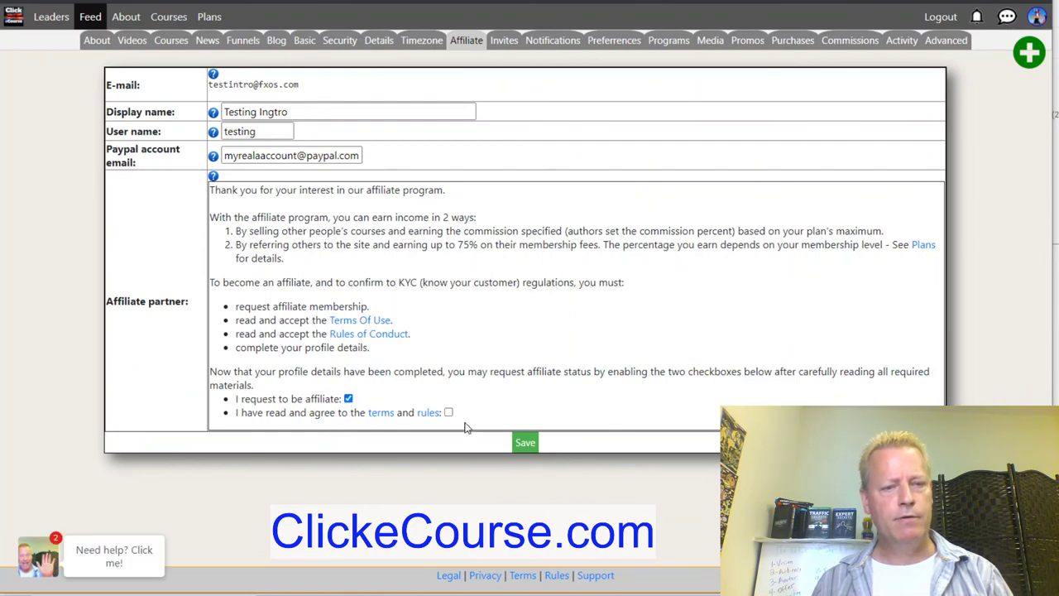
left_click(525, 442)
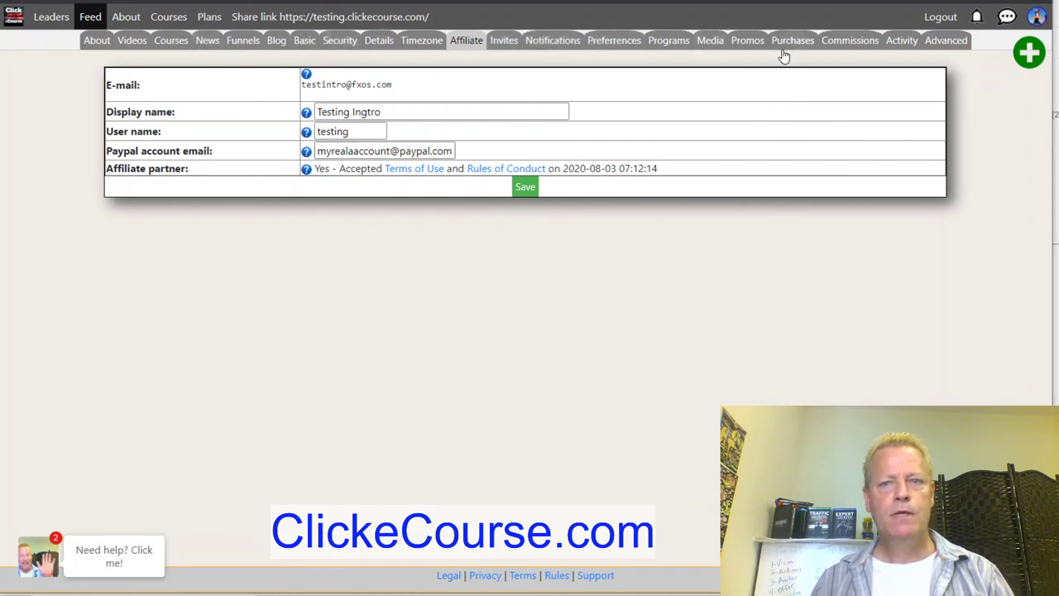
Review the empty Commissions list and the logged profile changes under Activity, then view Advanced settings.
left_click(844, 46)
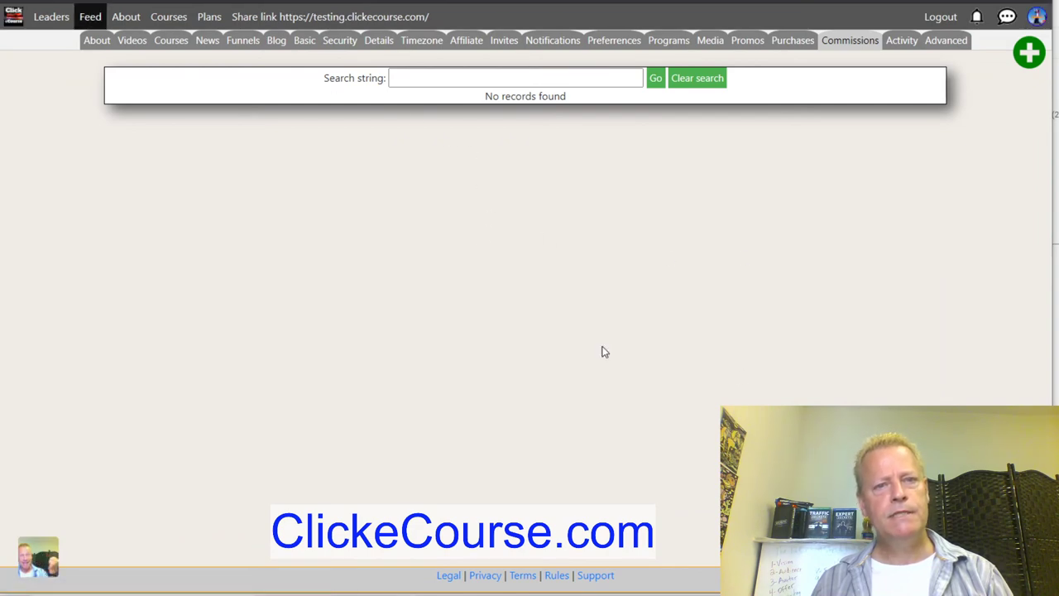
left_click(904, 41)
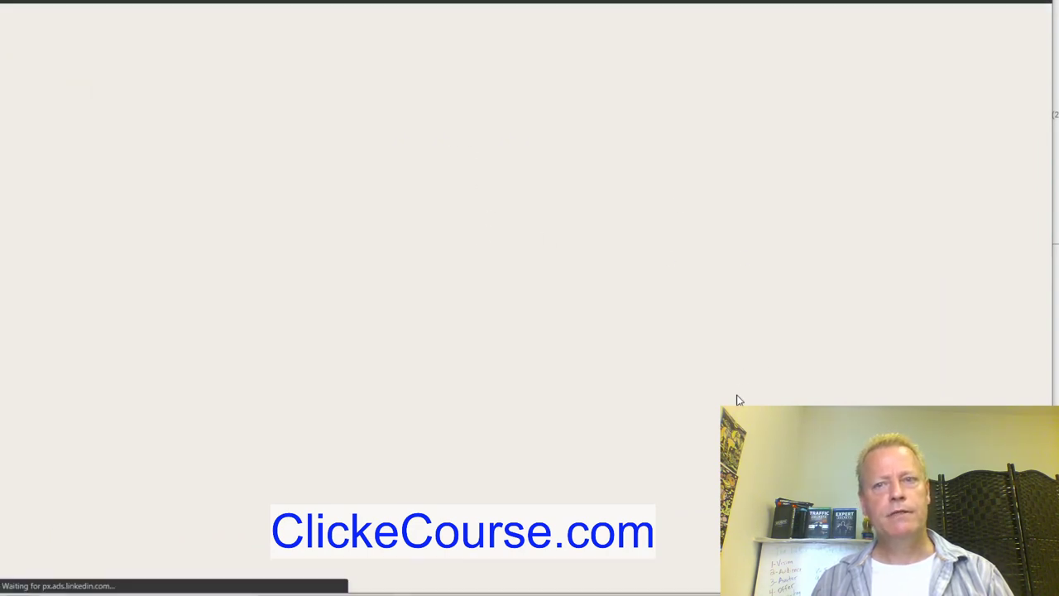
left_click_drag(589, 233, 494, 151)
left_click(550, 229)
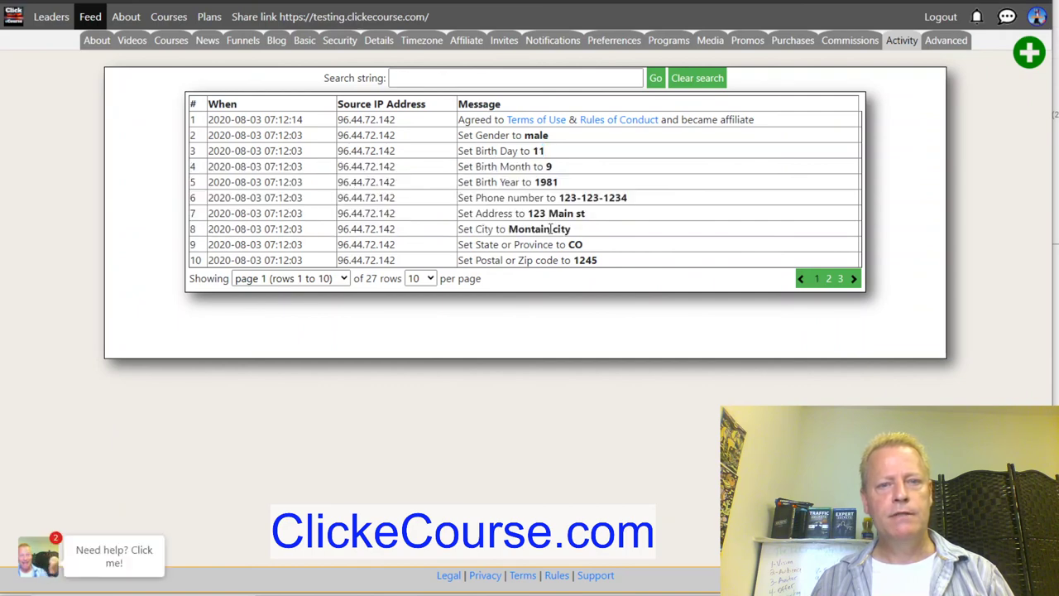
left_click(945, 42)
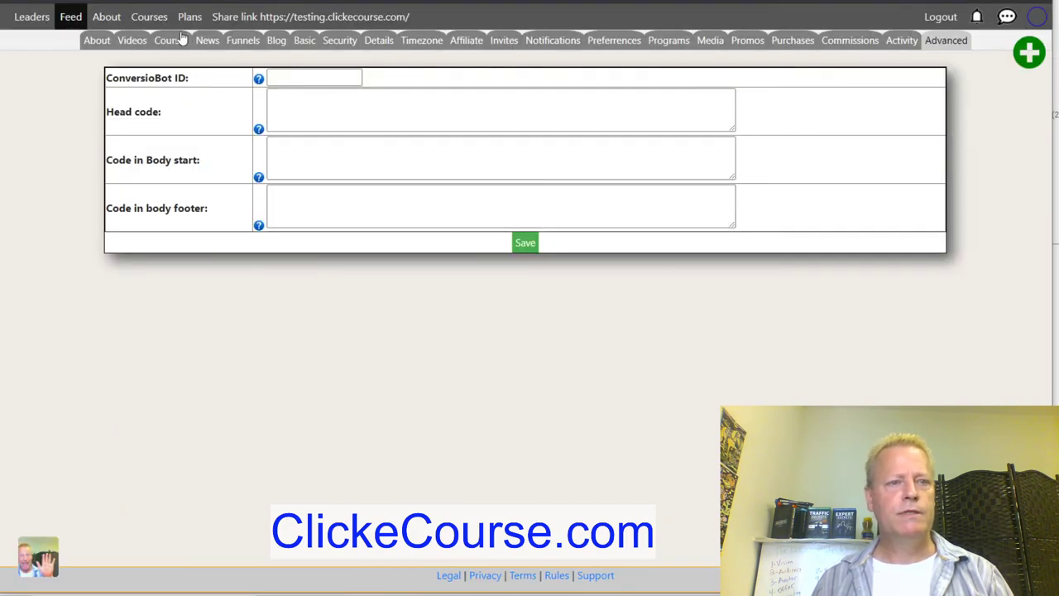
Open the Need help chat, close it again, and go to the Courses page.
left_click(316, 78)
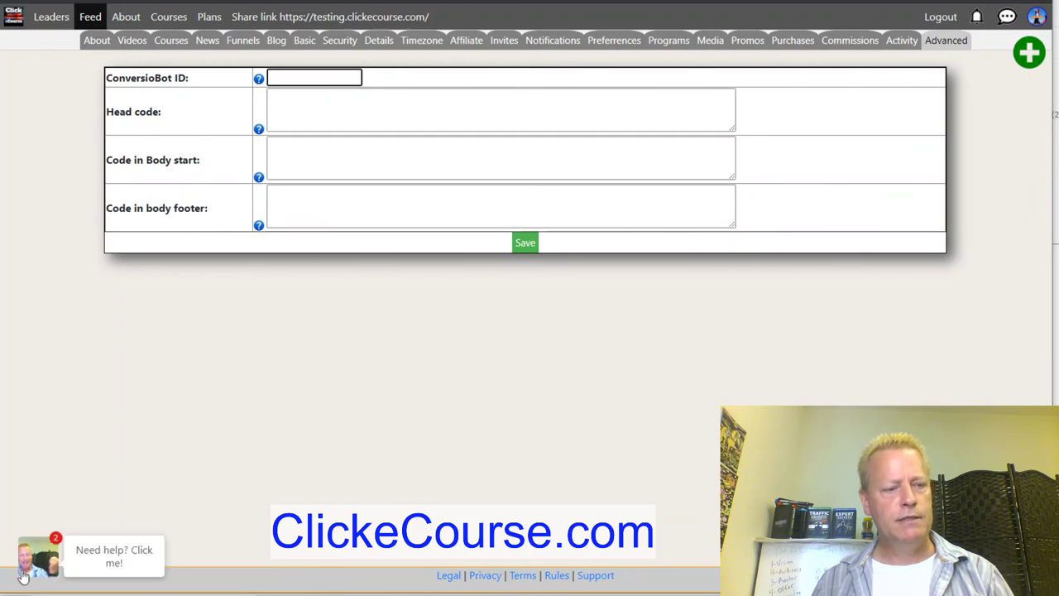
left_click(115, 534)
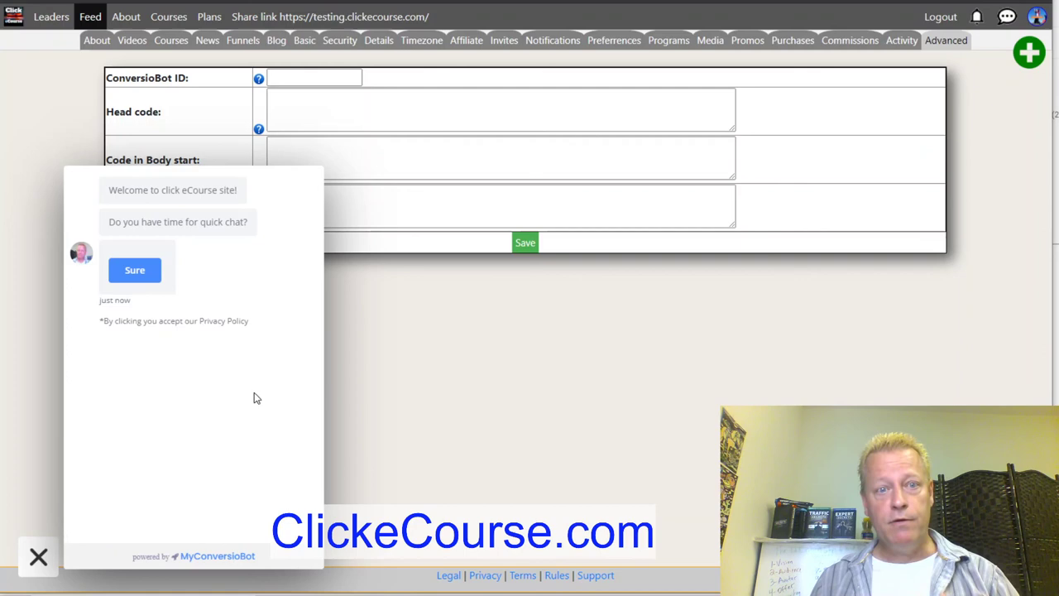
left_click(37, 556)
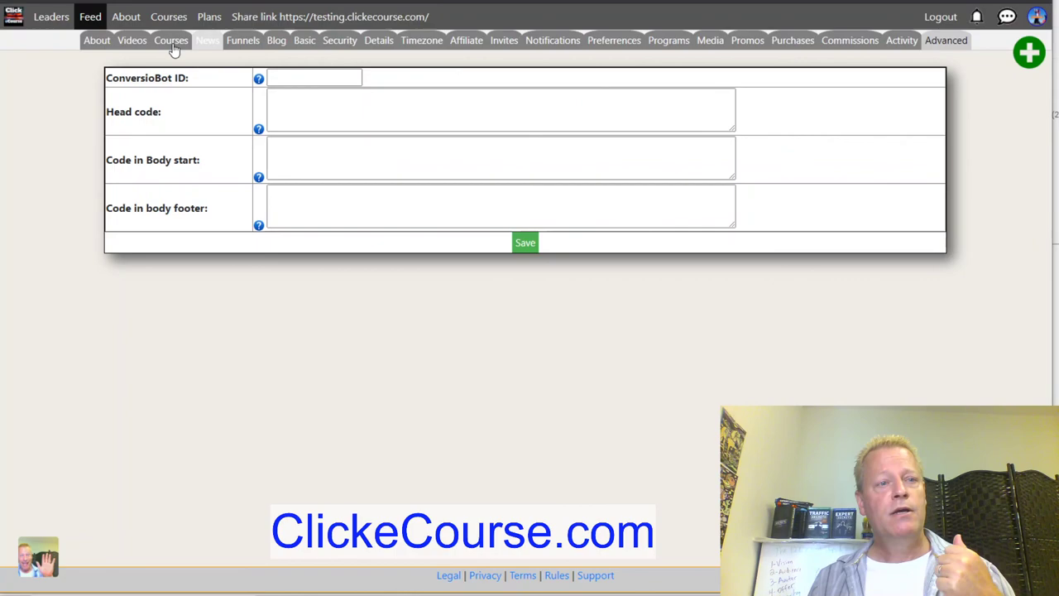
left_click(169, 17)
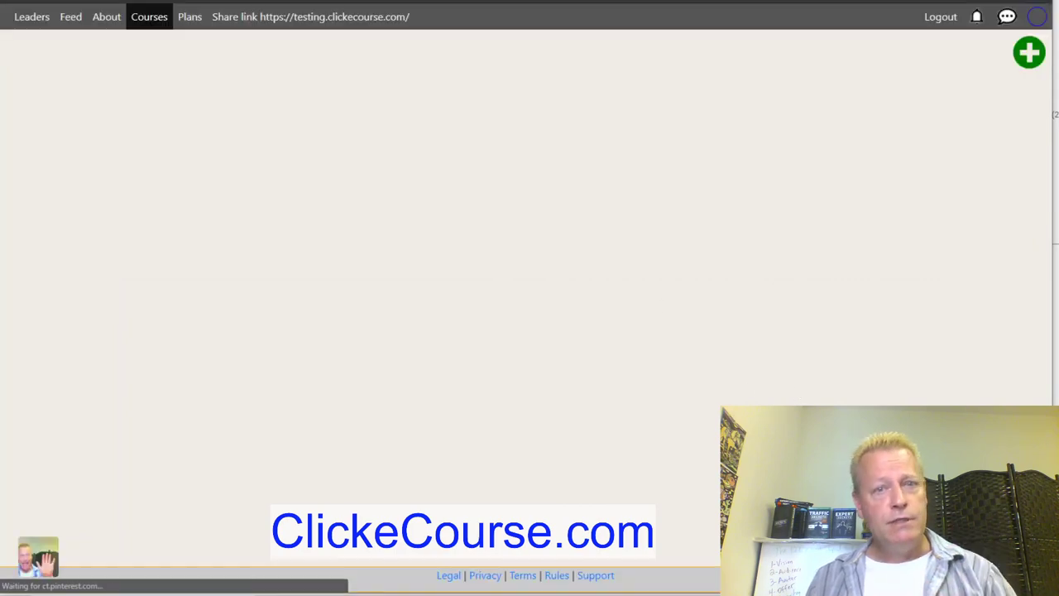
Scroll the Courses grid from Simple Online Strategies down to Zen Mastery and back to the top.
scroll(739, 382, "down", 10)
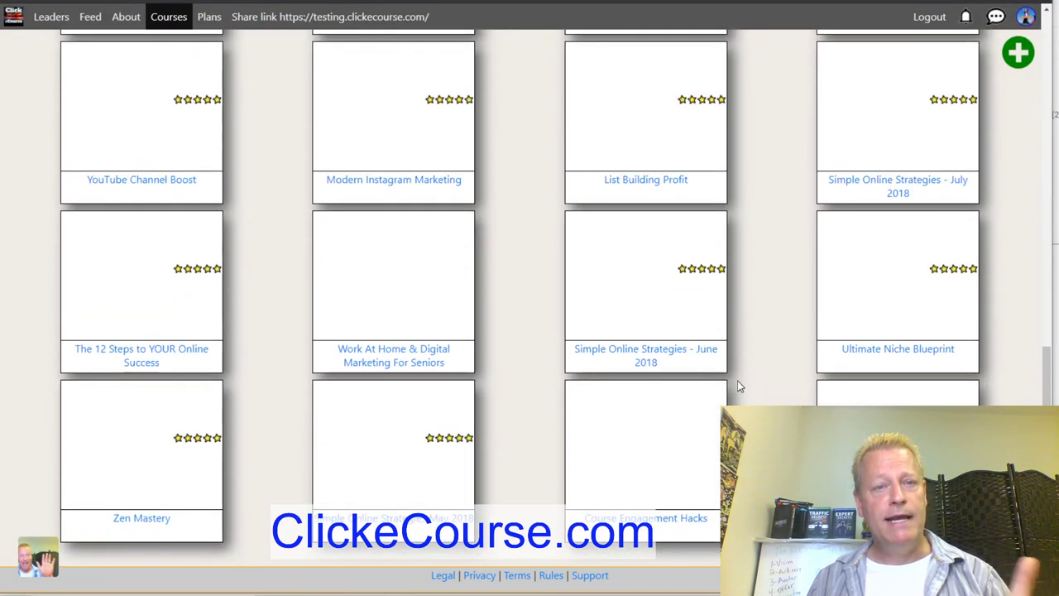
scroll(739, 386, "up", 10)
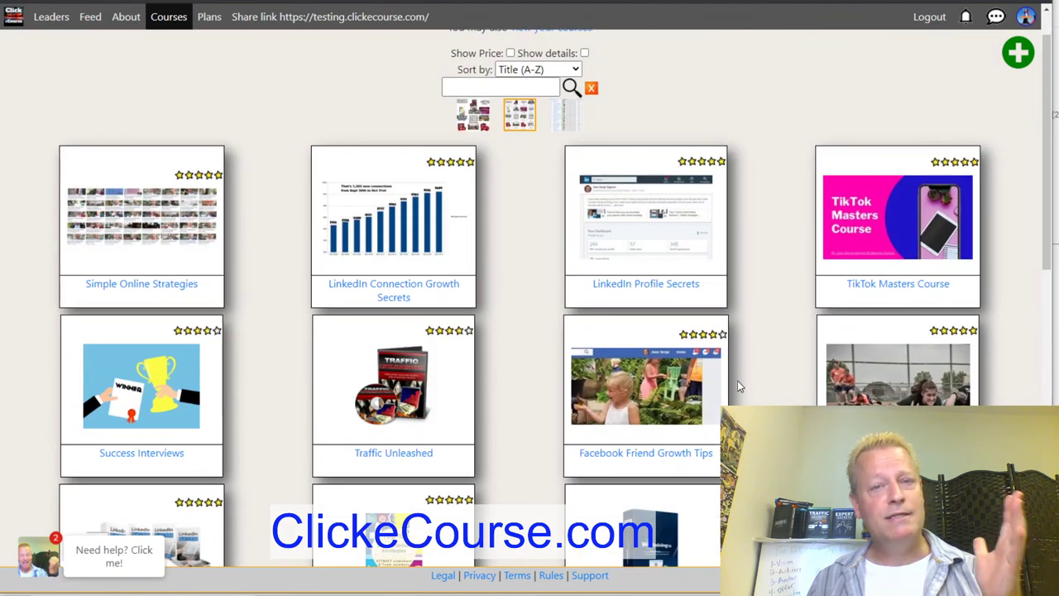
scroll(740, 386, "up", 1)
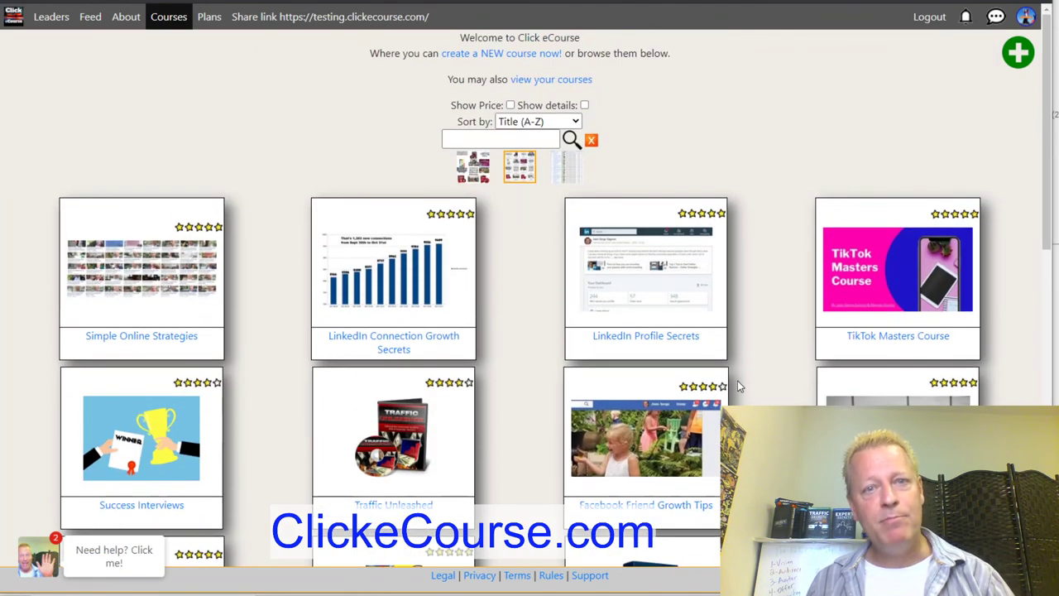
scroll(740, 385, "down", 10)
scroll(739, 384, "up", 4)
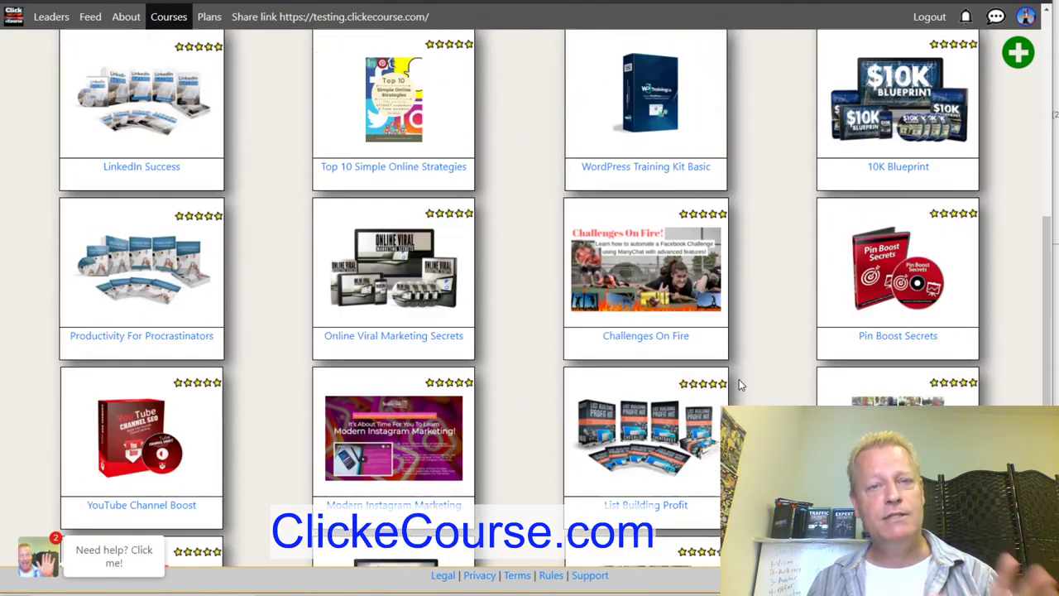
scroll(740, 380, "up", 2)
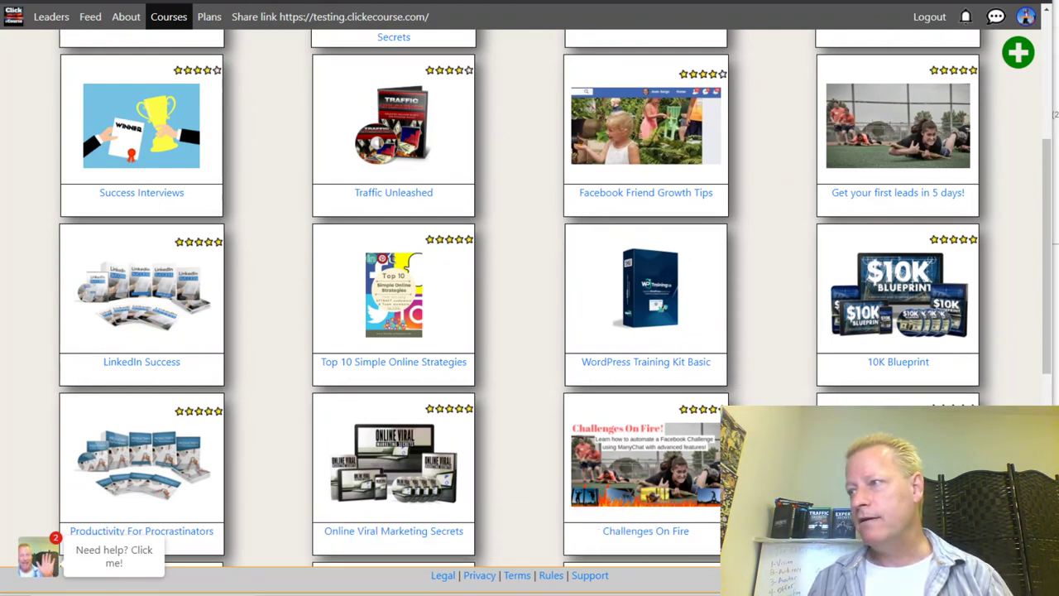
scroll(508, 213, "down", 5)
scroll(511, 216, "up", 4)
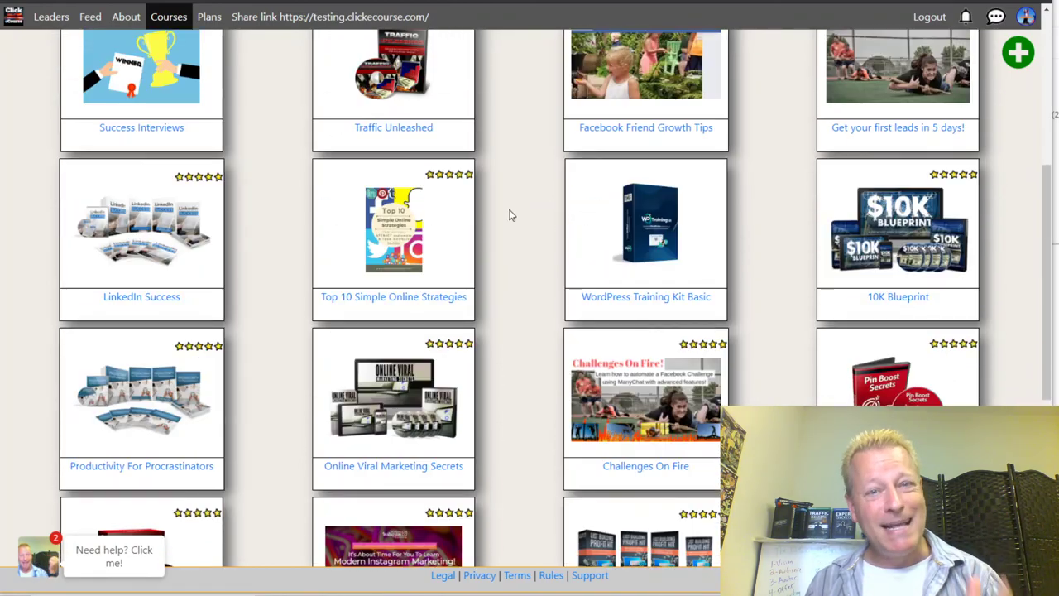
scroll(510, 215, "up", 5)
scroll(511, 215, "down", 9)
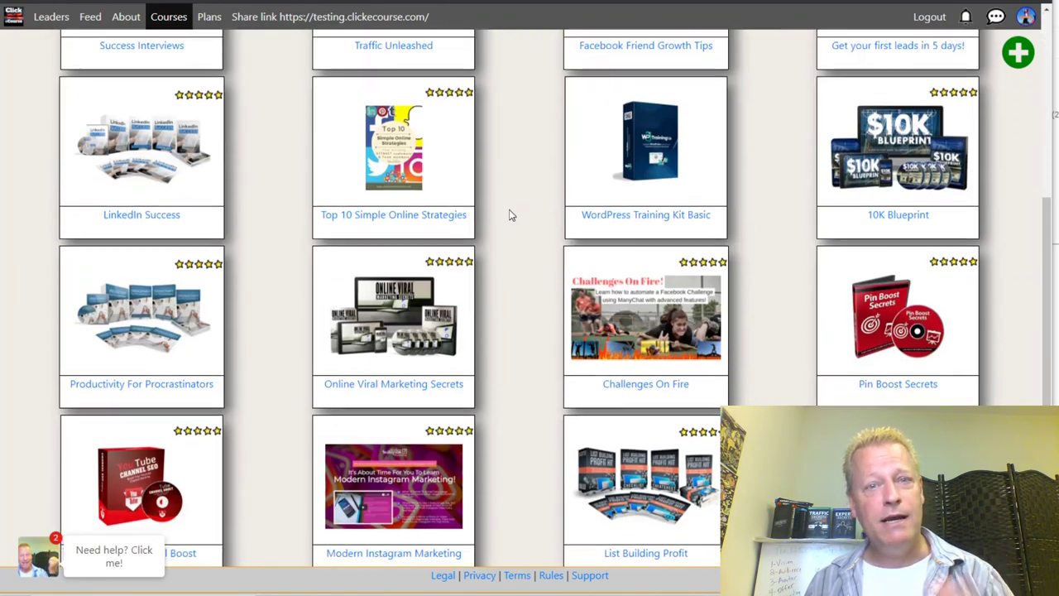
scroll(511, 215, "up", 9)
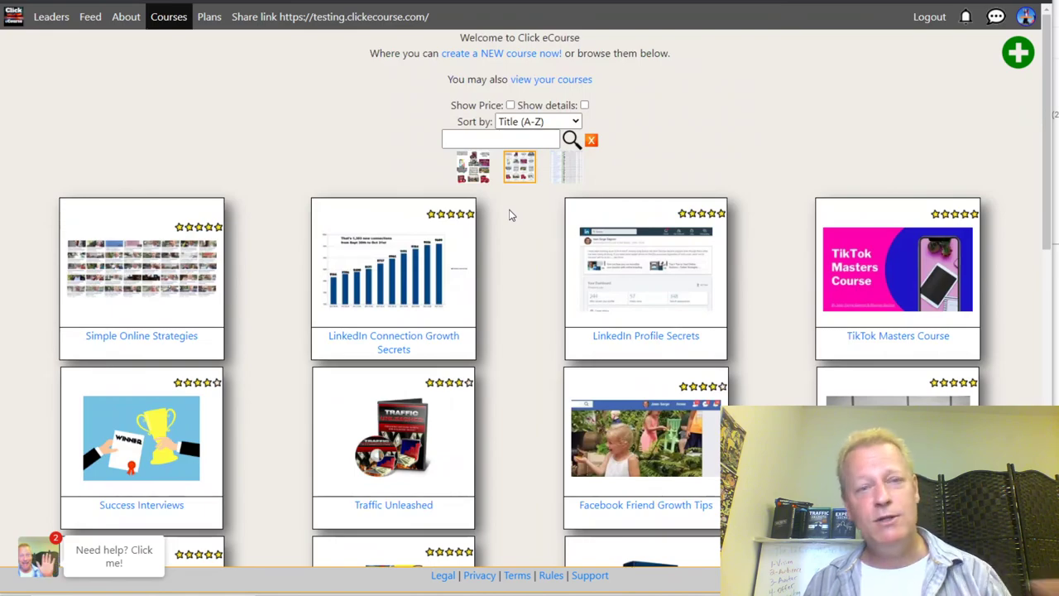
scroll(511, 215, "down", 9)
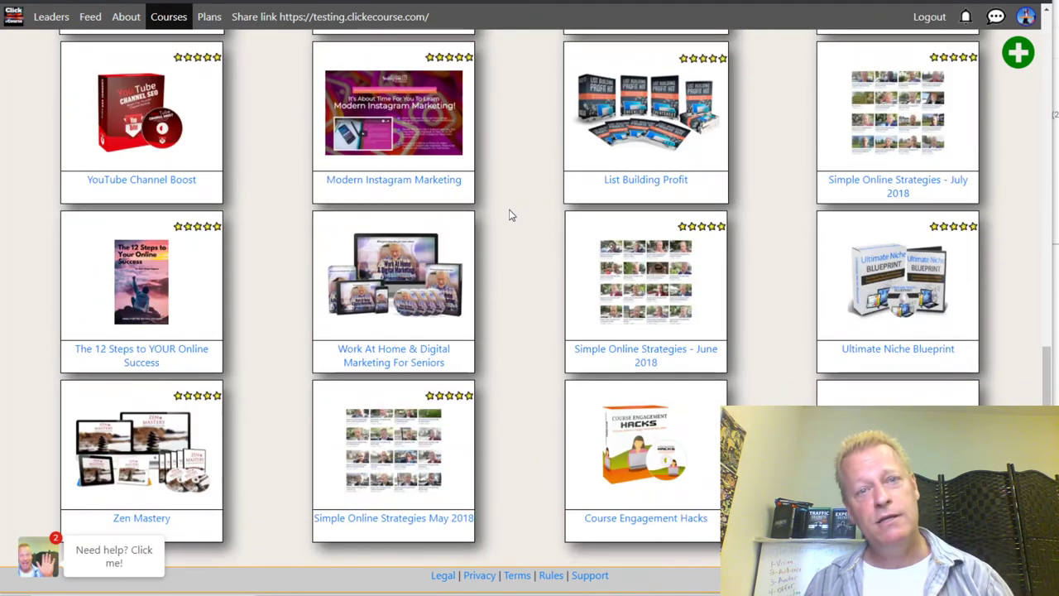
scroll(510, 215, "up", 9)
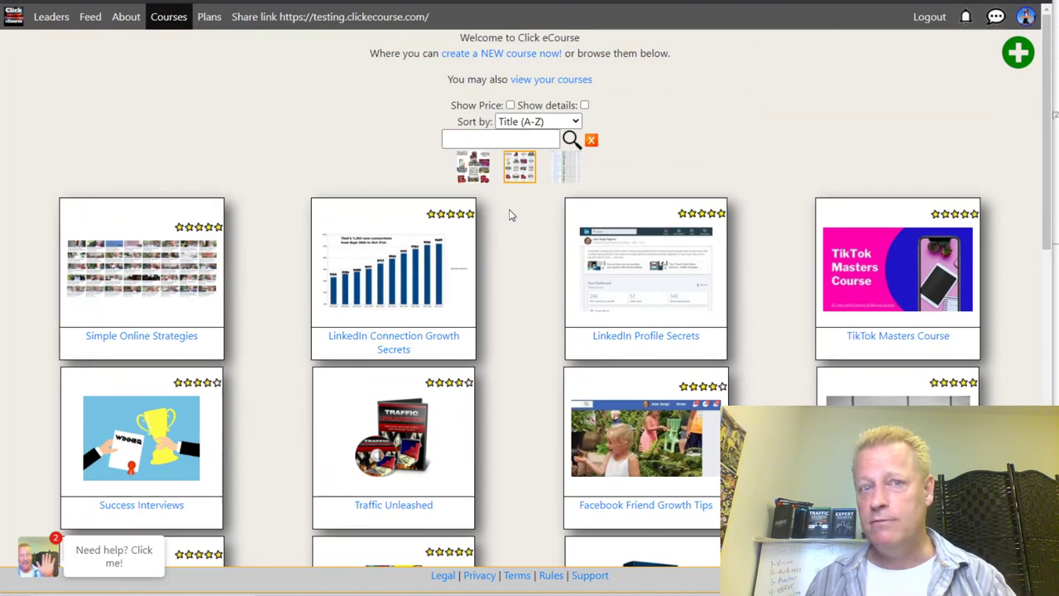